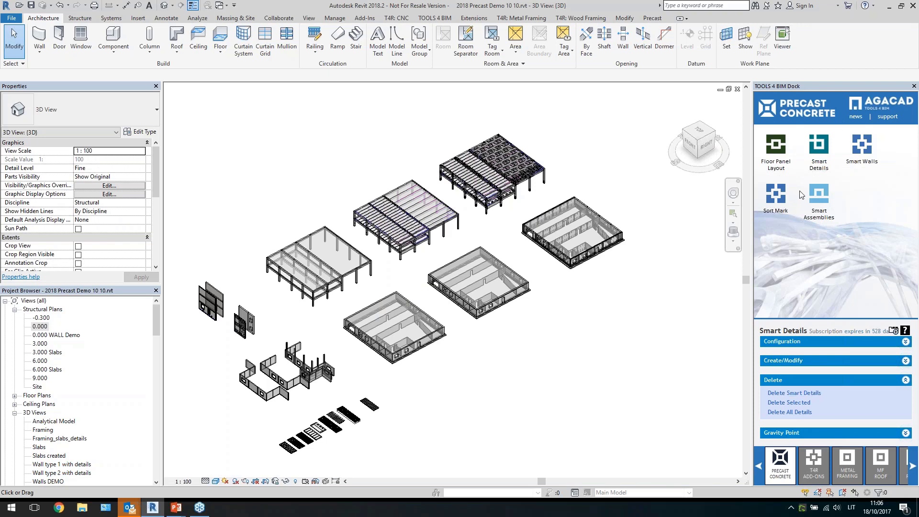
Step: Inspect the wall building in the 3D model, open the Smart Walls tools and display the Wall Gaps commands
{"action": "scroll", "coordinate": [512, 163], "scroll_direction": "up", "scroll_amount": 6}
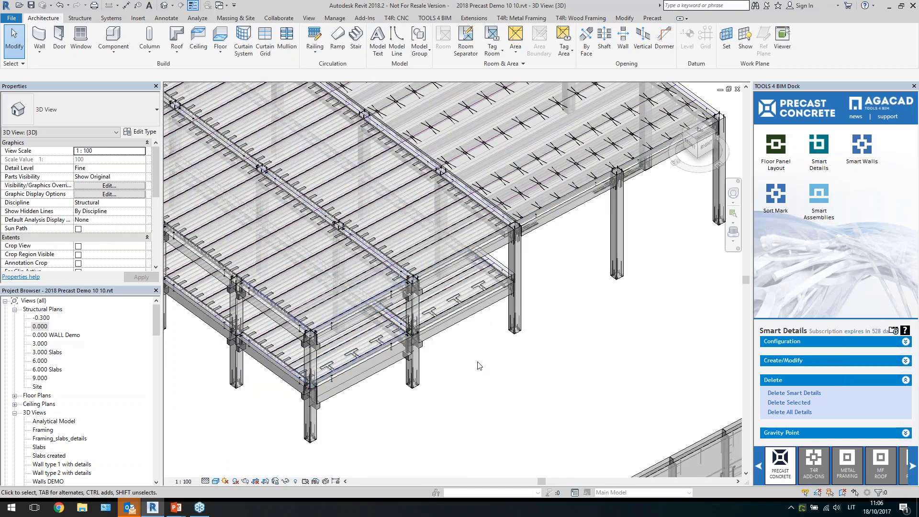
{"action": "middle_click_drag", "start_coordinate": [548, 380], "coordinate": [431, 287]}
{"action": "scroll", "coordinate": [426, 306], "scroll_direction": "down", "scroll_amount": 5}
{"action": "scroll", "coordinate": [549, 230], "scroll_direction": "up", "scroll_amount": 3}
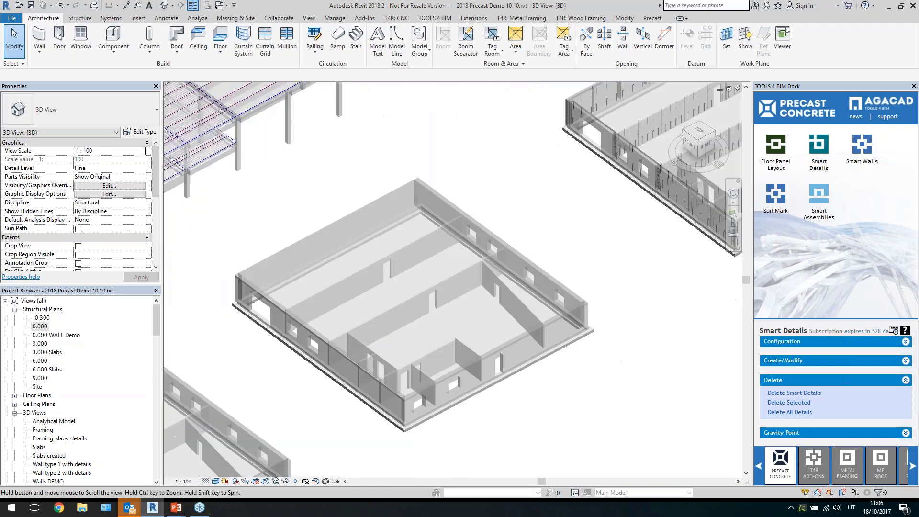
{"action": "middle_click_drag", "start_coordinate": [548, 230], "coordinate": [624, 181]}
{"action": "scroll", "coordinate": [624, 181], "scroll_direction": "up", "scroll_amount": 1}
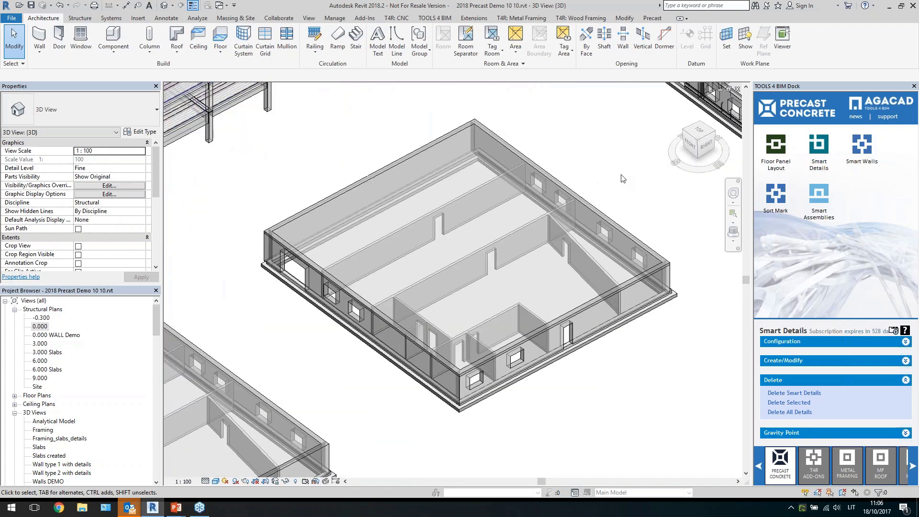
{"action": "left_click", "coordinate": [862, 146]}
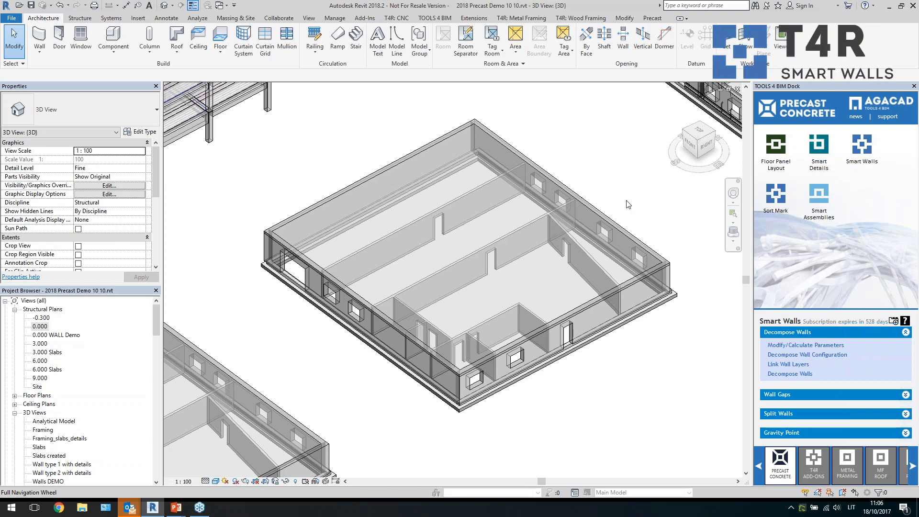
{"action": "scroll", "coordinate": [649, 215], "scroll_direction": "up", "scroll_amount": 3}
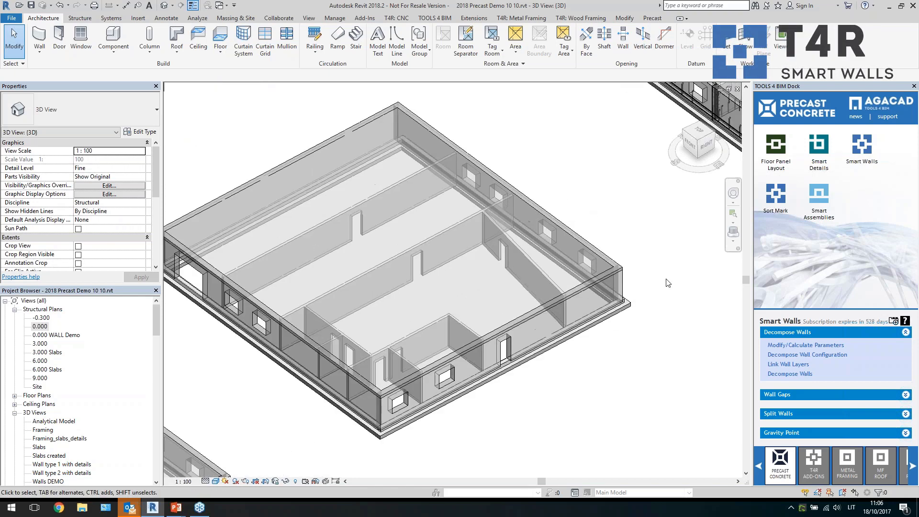
{"action": "left_click", "coordinate": [788, 398]}
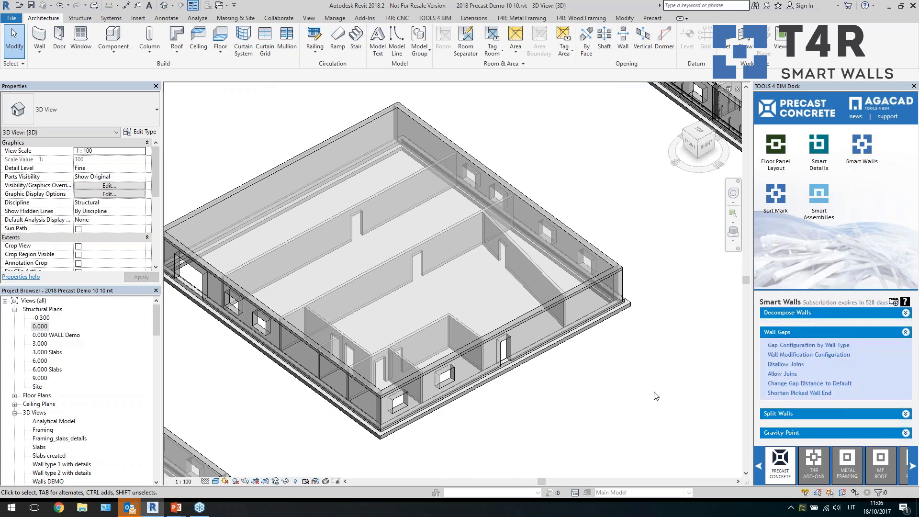
{"action": "scroll", "coordinate": [648, 401], "scroll_direction": "down", "scroll_amount": 1}
{"action": "scroll", "coordinate": [616, 403], "scroll_direction": "up", "scroll_amount": 1}
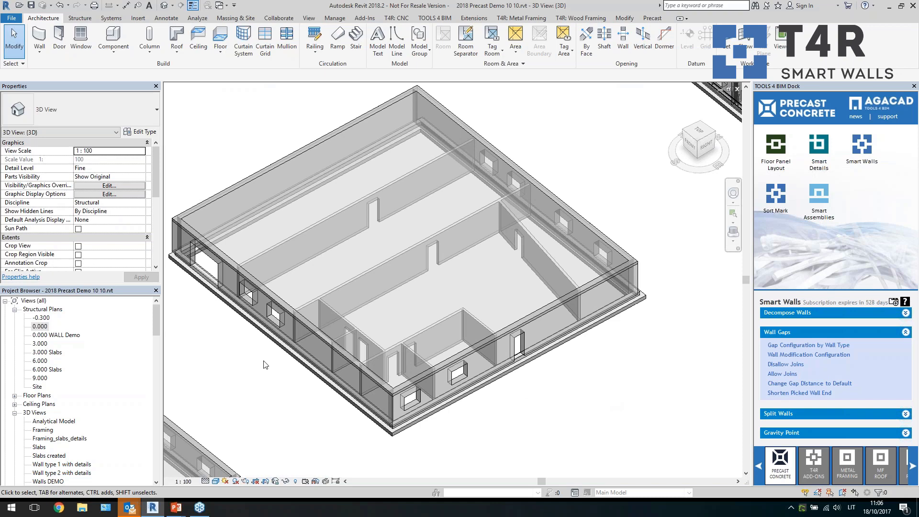
Step: Open the 0.000 WALL Demo plan and shorten the partition between grids B and C where it meets the interior wall
{"action": "double_click", "coordinate": [57, 335]}
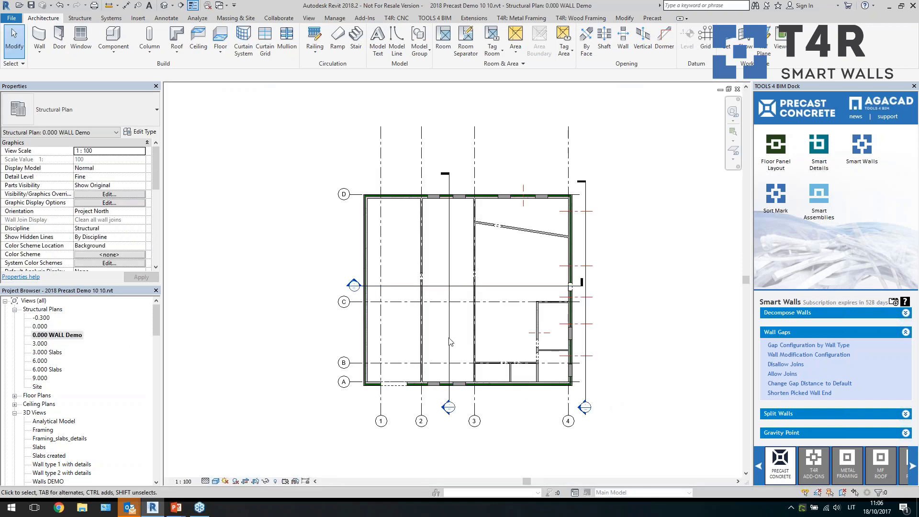
{"action": "scroll", "coordinate": [536, 385], "scroll_direction": "up", "scroll_amount": 2}
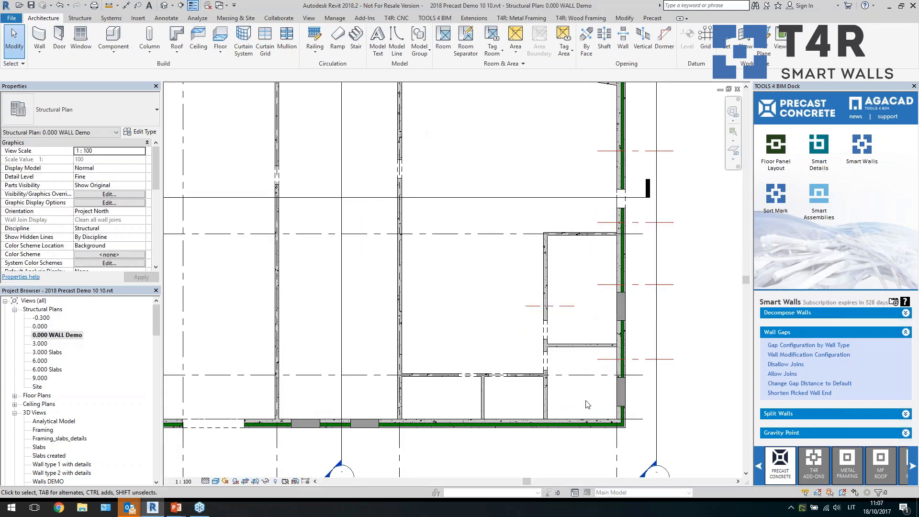
{"action": "scroll", "coordinate": [588, 405], "scroll_direction": "up", "scroll_amount": 1}
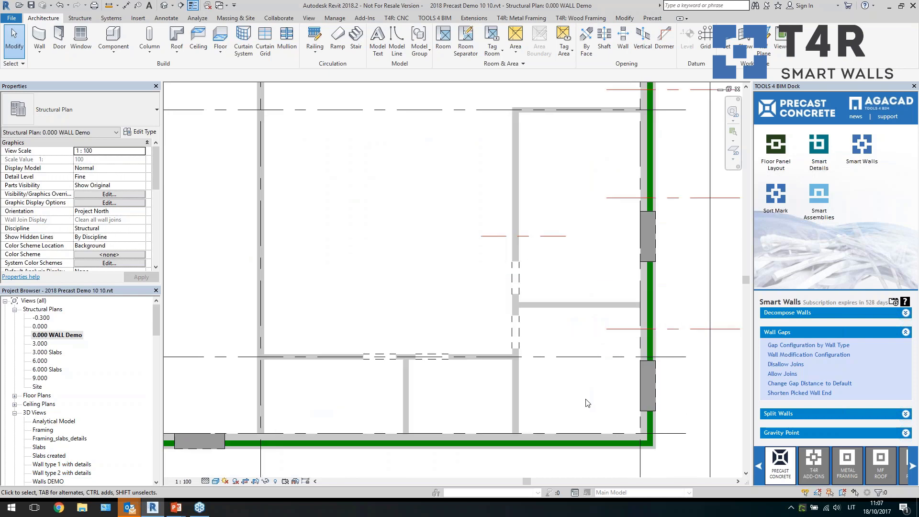
{"action": "left_click", "coordinate": [787, 394]}
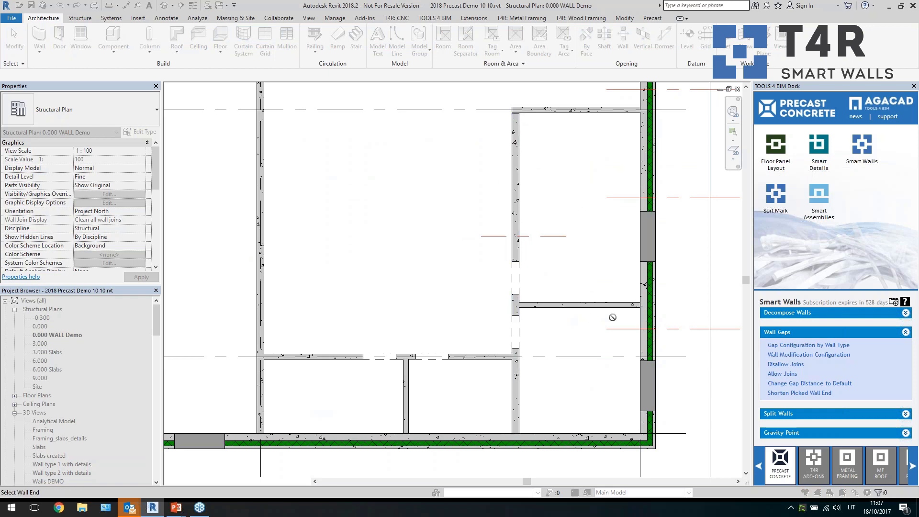
{"action": "scroll", "coordinate": [548, 327], "scroll_direction": "up", "scroll_amount": 1}
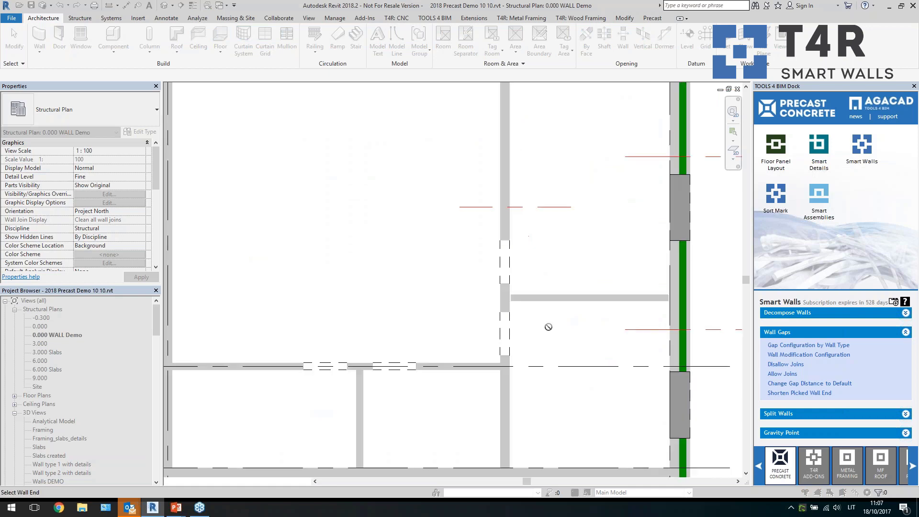
{"action": "scroll", "coordinate": [541, 323], "scroll_direction": "up", "scroll_amount": 3}
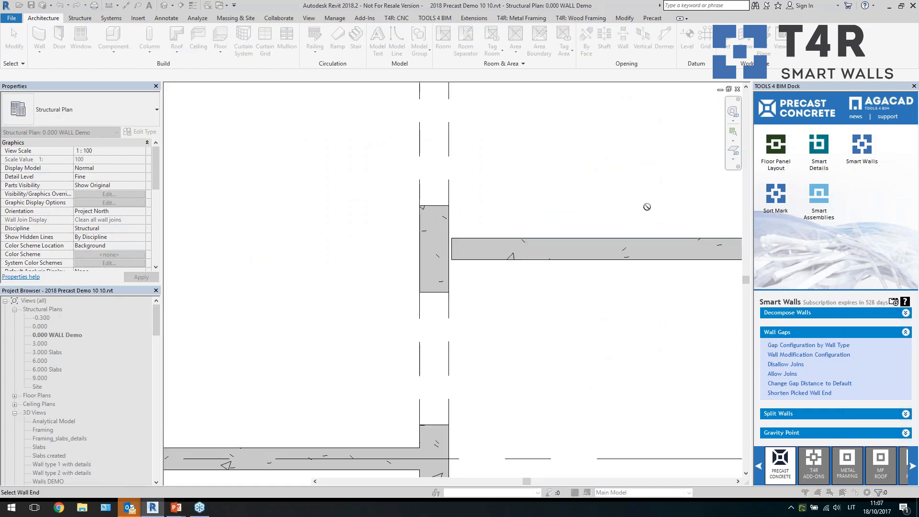
Step: Shorten the picked ends of the grid B partition, the short wall below it and the vertical wall at the grid C corner
{"action": "scroll", "coordinate": [646, 205], "scroll_direction": "down", "scroll_amount": 3}
{"action": "left_click", "coordinate": [553, 310]}
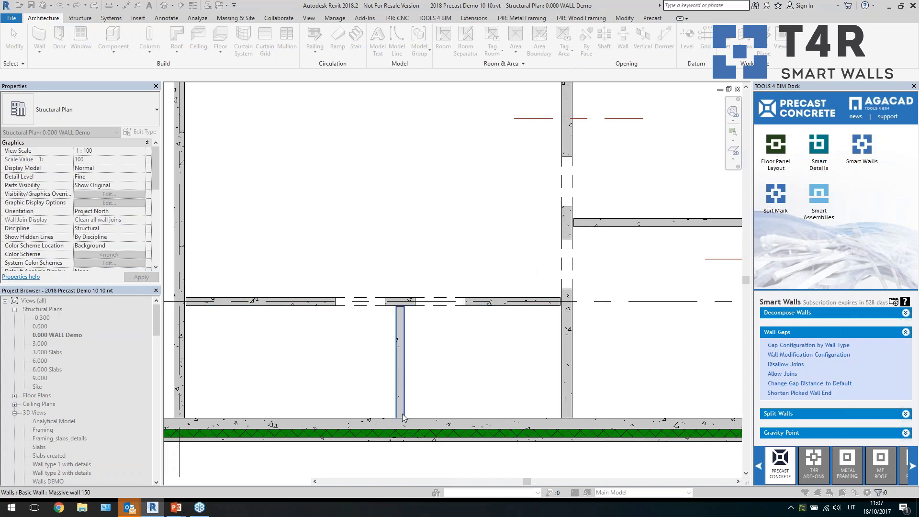
{"action": "scroll", "coordinate": [406, 449], "scroll_direction": "down", "scroll_amount": 2}
{"action": "scroll", "coordinate": [517, 228], "scroll_direction": "up", "scroll_amount": 5}
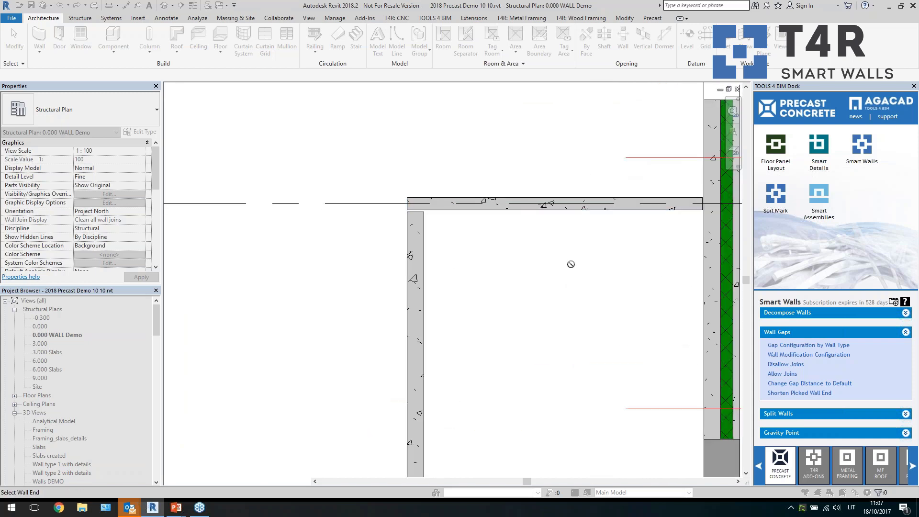
Step: Shorten the horizontal wall's end at the grid C corner so the gap lies on that wall, and finish picking
{"action": "scroll", "coordinate": [571, 262], "scroll_direction": "down", "scroll_amount": 2}
{"action": "scroll", "coordinate": [515, 205], "scroll_direction": "up", "scroll_amount": 2}
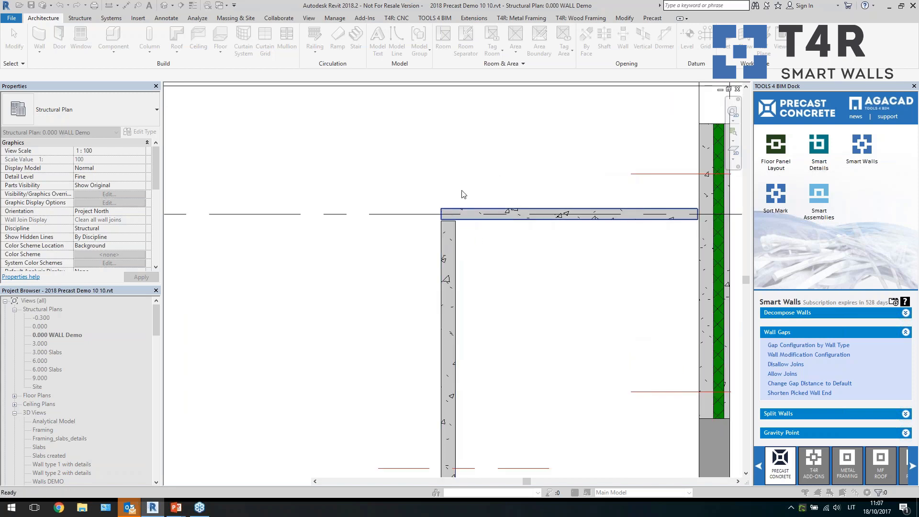
{"action": "left_click", "coordinate": [474, 240]}
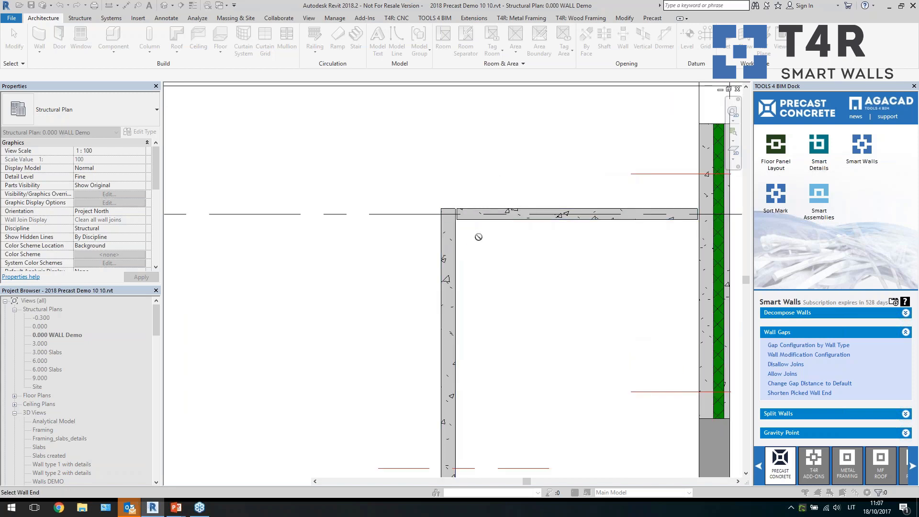
{"action": "scroll", "coordinate": [526, 273], "scroll_direction": "down", "scroll_amount": 3}
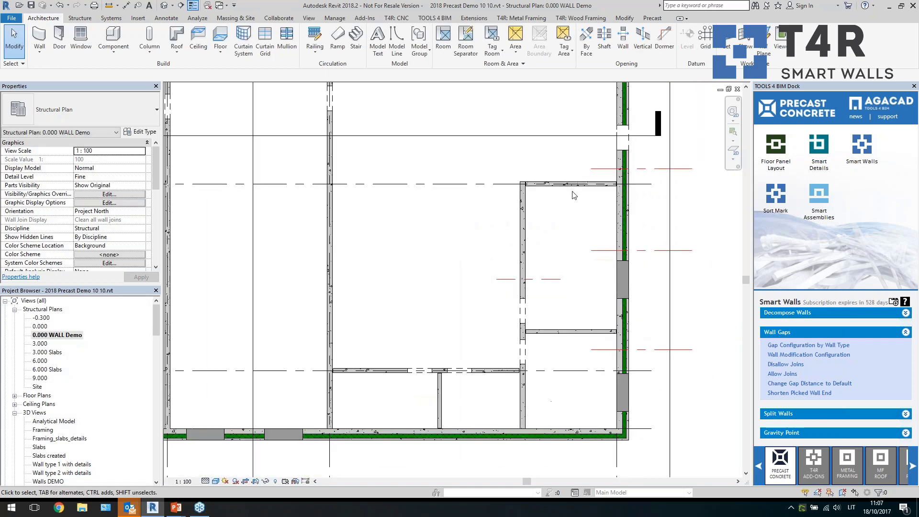
Step: Select all Massive wall 200 instances visible in the view and create gaps at their joins
{"action": "left_click", "coordinate": [525, 261]}
{"action": "right_click", "coordinate": [526, 257]}
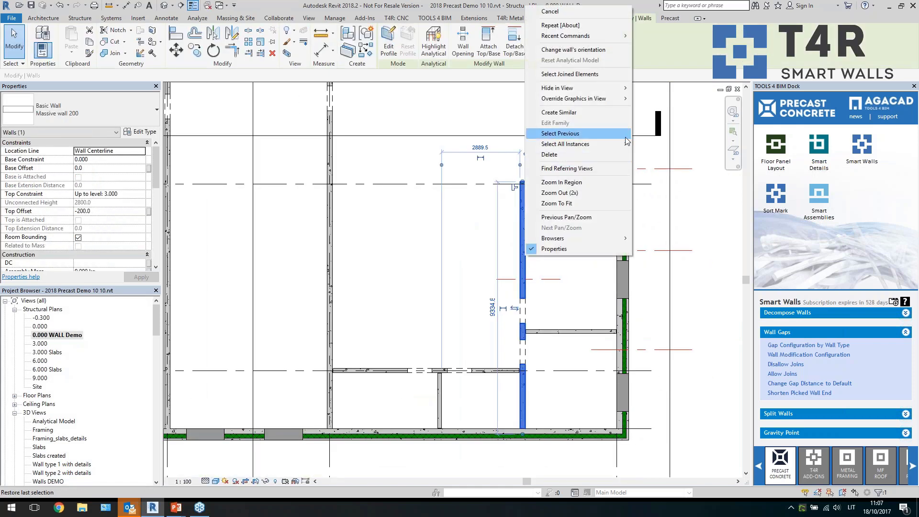
{"action": "left_click", "coordinate": [635, 154]}
{"action": "scroll", "coordinate": [600, 268], "scroll_direction": "down", "scroll_amount": 2}
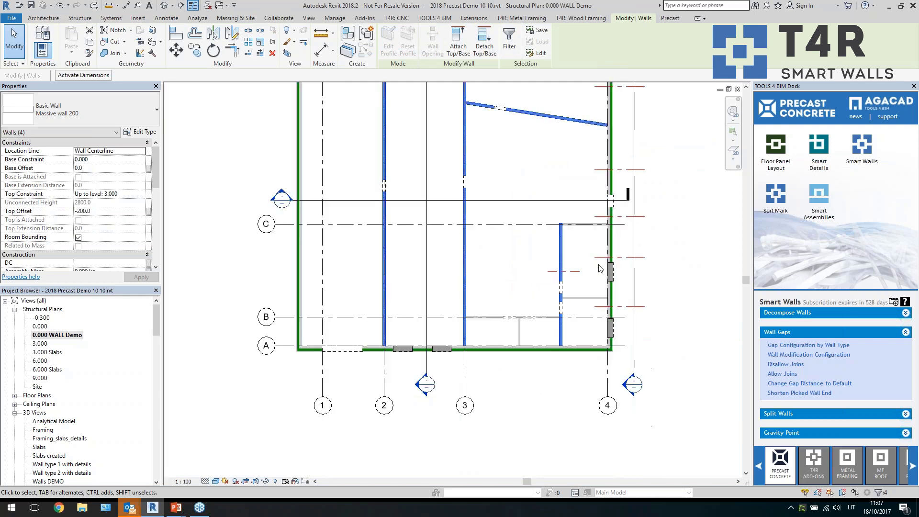
{"action": "scroll", "coordinate": [575, 292], "scroll_direction": "down", "scroll_amount": 2}
{"action": "scroll", "coordinate": [558, 240], "scroll_direction": "up", "scroll_amount": 4}
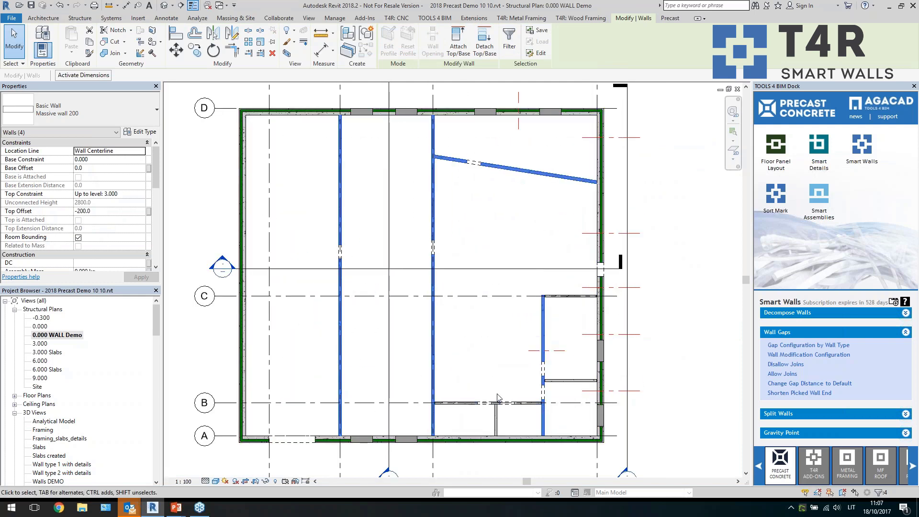
{"action": "scroll", "coordinate": [498, 398], "scroll_direction": "up", "scroll_amount": 1}
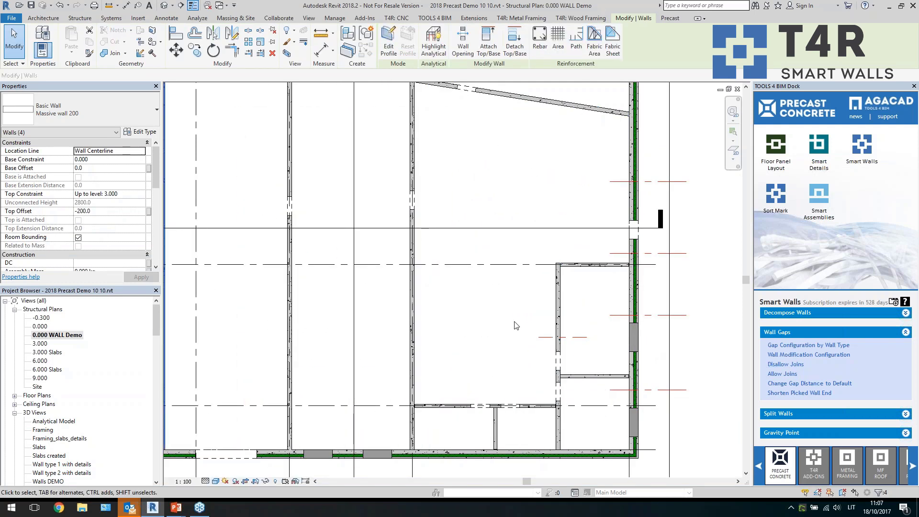
{"action": "key", "text": "Escape"}
Step: Examine the gap between the grid 3 interior wall's lower end and the exterior sandwich wall
{"action": "scroll", "coordinate": [409, 466], "scroll_direction": "up", "scroll_amount": 3}
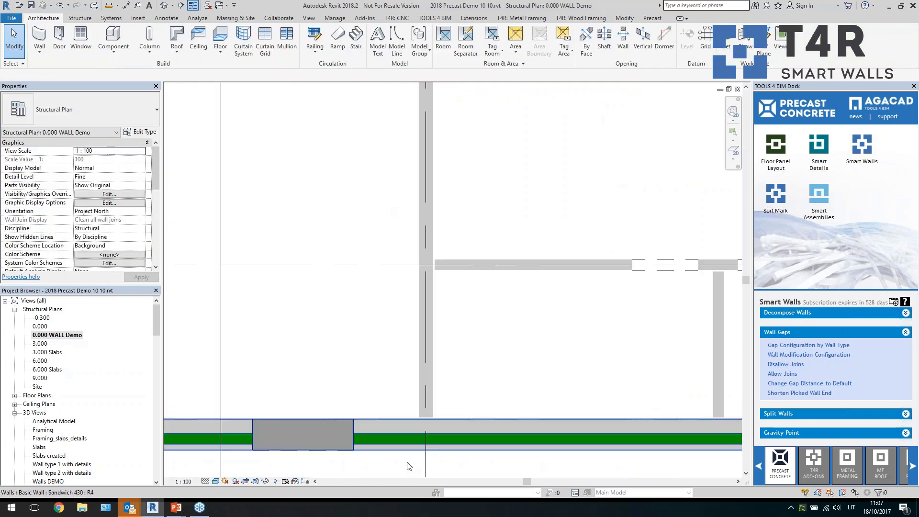
{"action": "scroll", "coordinate": [423, 441], "scroll_direction": "up", "scroll_amount": 2}
{"action": "left_click", "coordinate": [417, 396]}
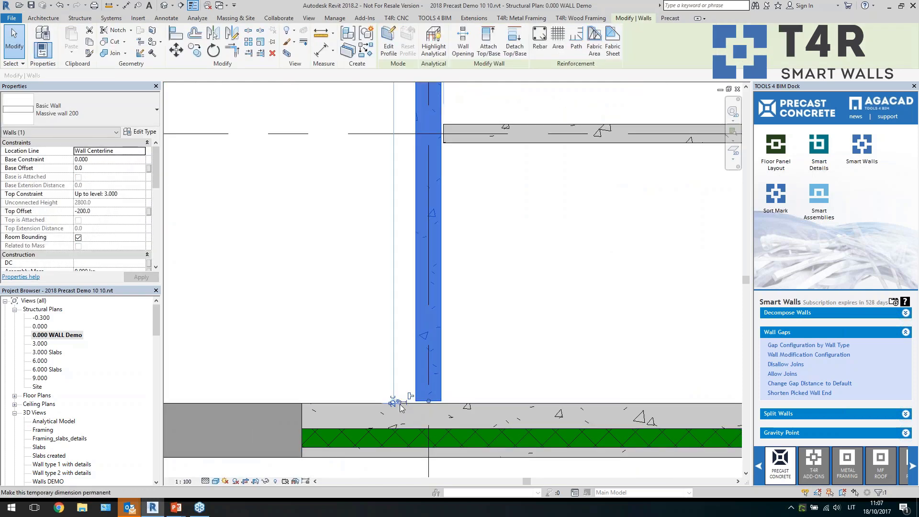
{"action": "left_click", "coordinate": [511, 356]}
{"action": "scroll", "coordinate": [510, 354], "scroll_direction": "down", "scroll_amount": 6}
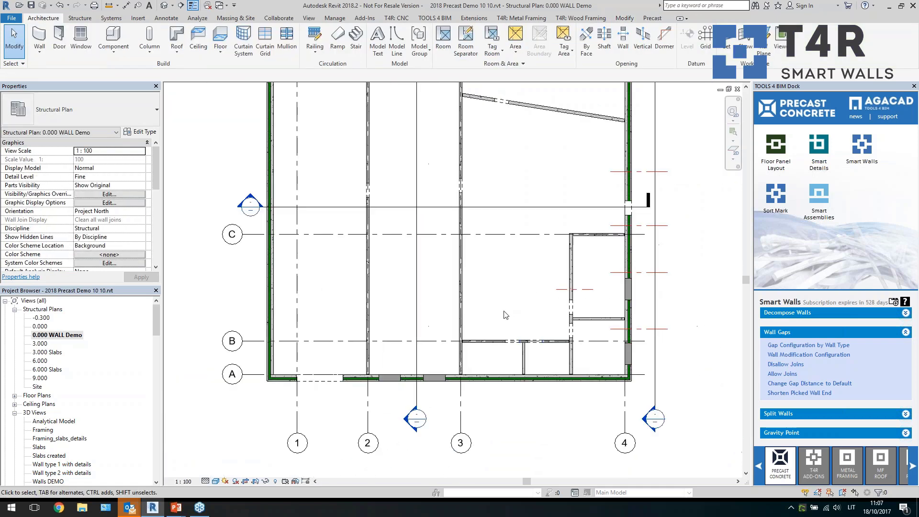
{"action": "scroll", "coordinate": [504, 315], "scroll_direction": "down", "scroll_amount": 2}
{"action": "scroll", "coordinate": [524, 232], "scroll_direction": "up", "scroll_amount": 2}
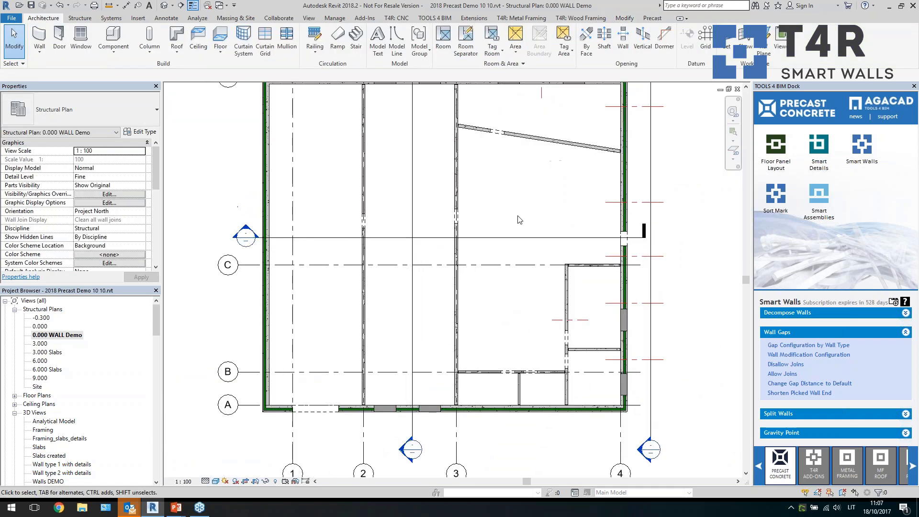
Step: Review the structural gap distances for the massive and sandwich walls in Gap Configuration by Wall Type, and close it
{"action": "left_click", "coordinate": [777, 345]}
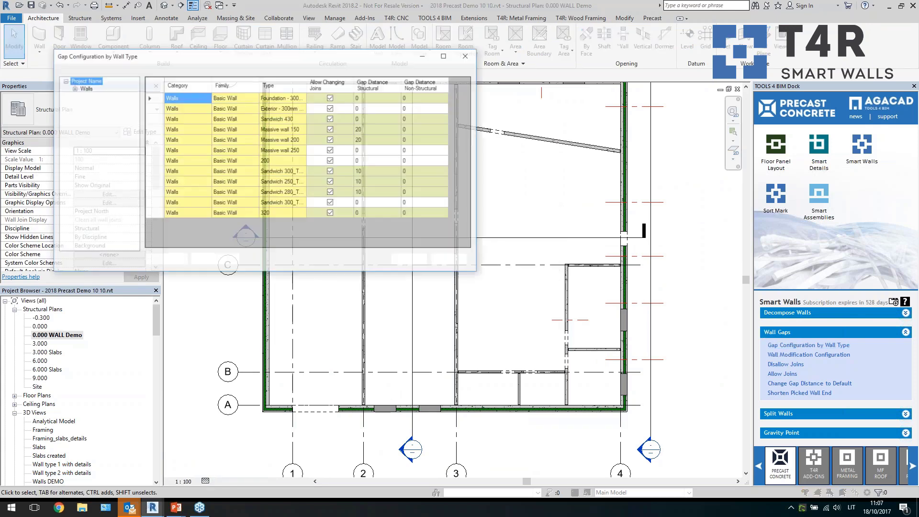
{"action": "left_click", "coordinate": [372, 140]}
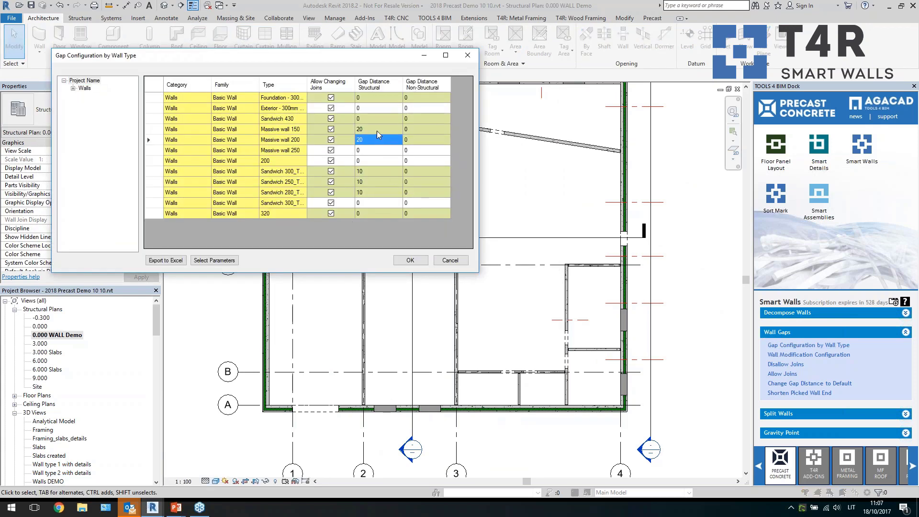
{"action": "left_click", "coordinate": [372, 172]}
{"action": "left_click", "coordinate": [375, 182]}
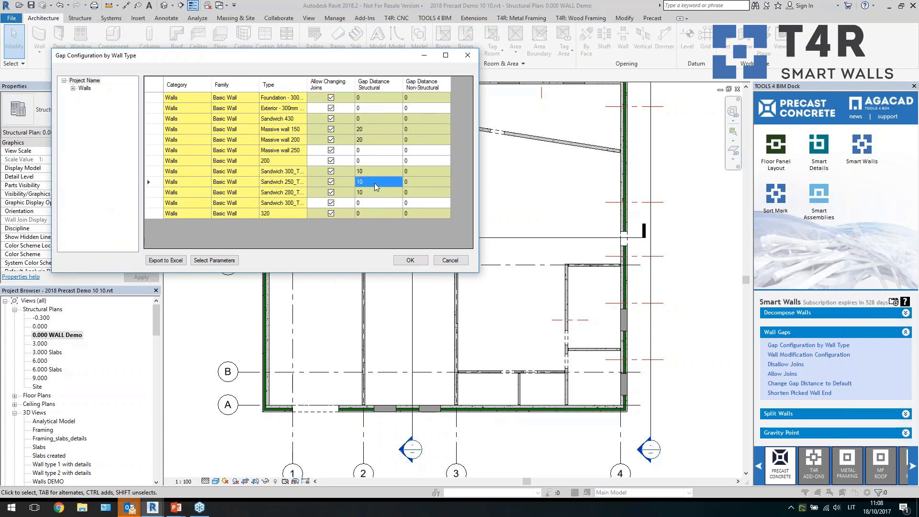
{"action": "left_click", "coordinate": [468, 55]}
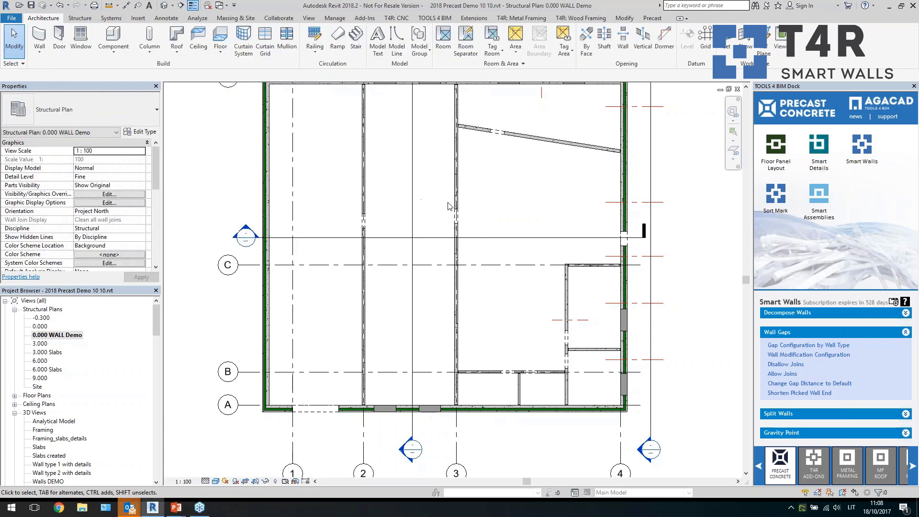
Step: Bring up the Split Wall menu and place it beside the building plan
{"action": "left_click", "coordinate": [786, 414]}
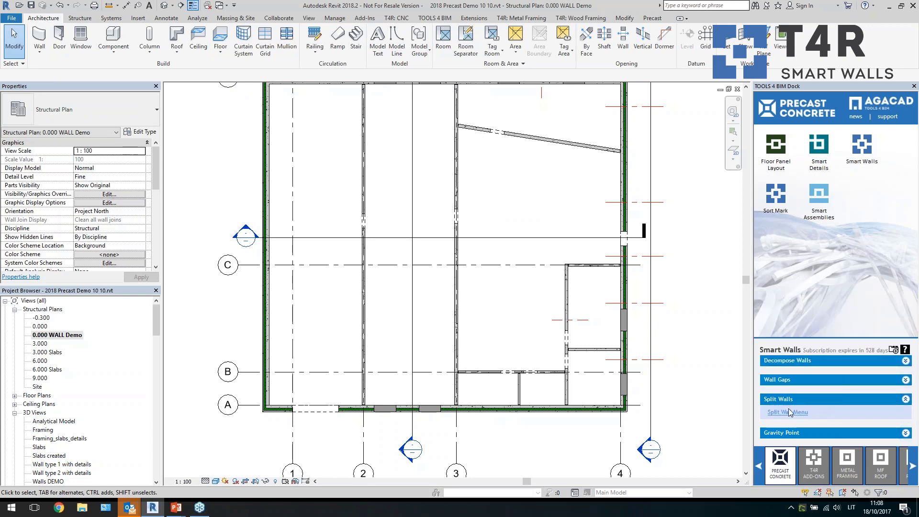
{"action": "left_click", "coordinate": [787, 413]}
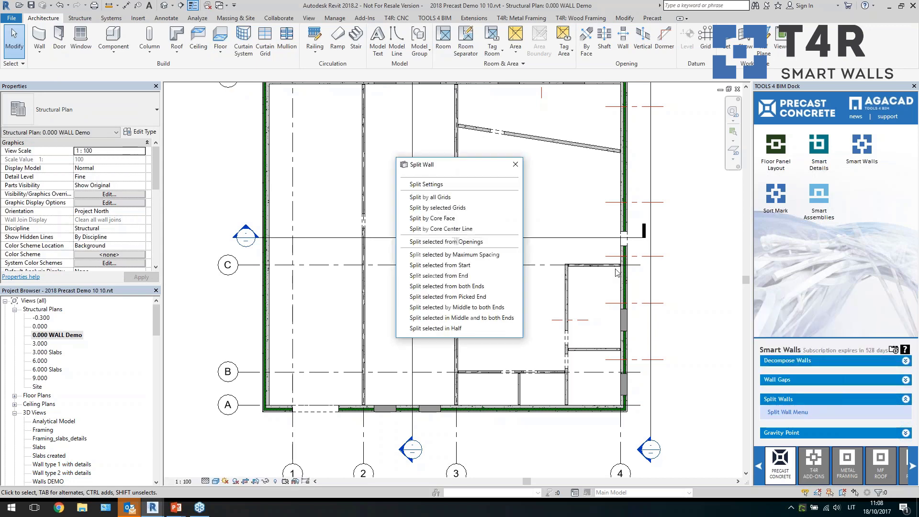
{"action": "left_click_drag", "start_coordinate": [493, 173], "coordinate": [679, 154]}
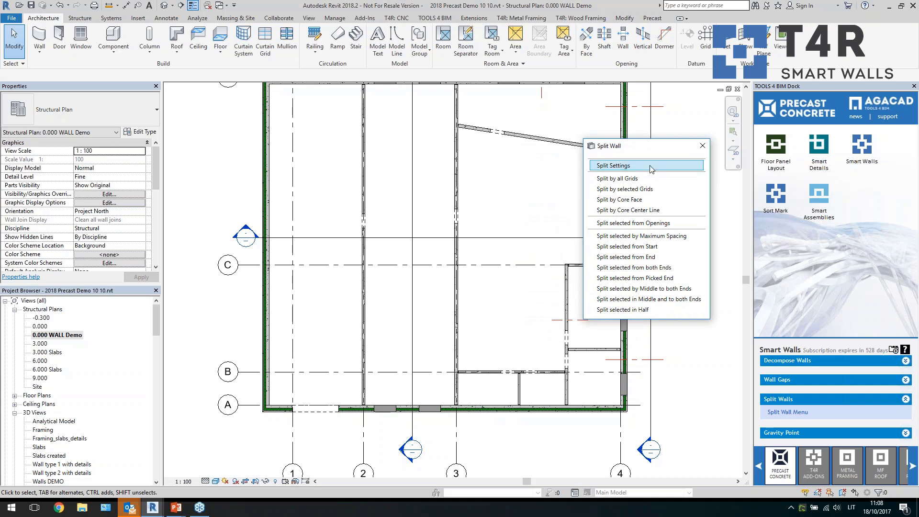
Step: Set the Panel Width/Split Spacing to 2300 mm in the Split Settings and save them
{"action": "left_click", "coordinate": [613, 166]}
{"action": "left_click", "coordinate": [211, 157]}
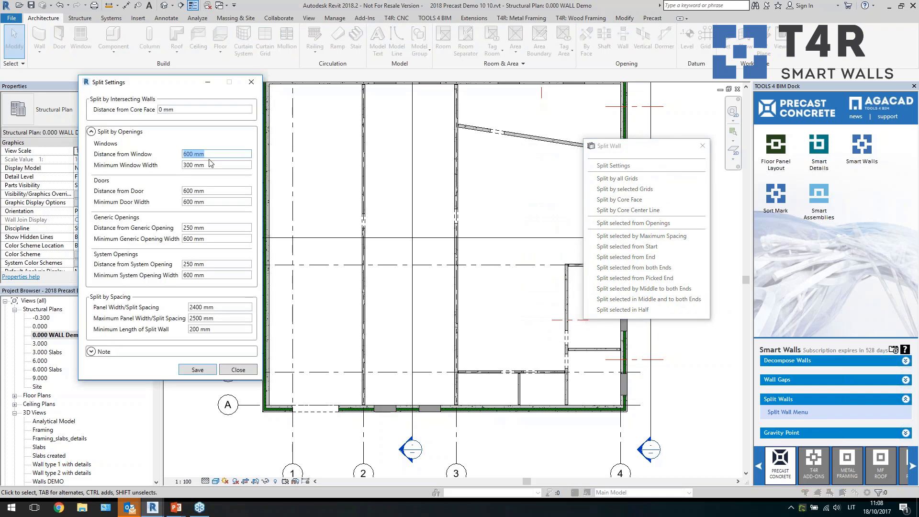
{"action": "left_click", "coordinate": [214, 307]}
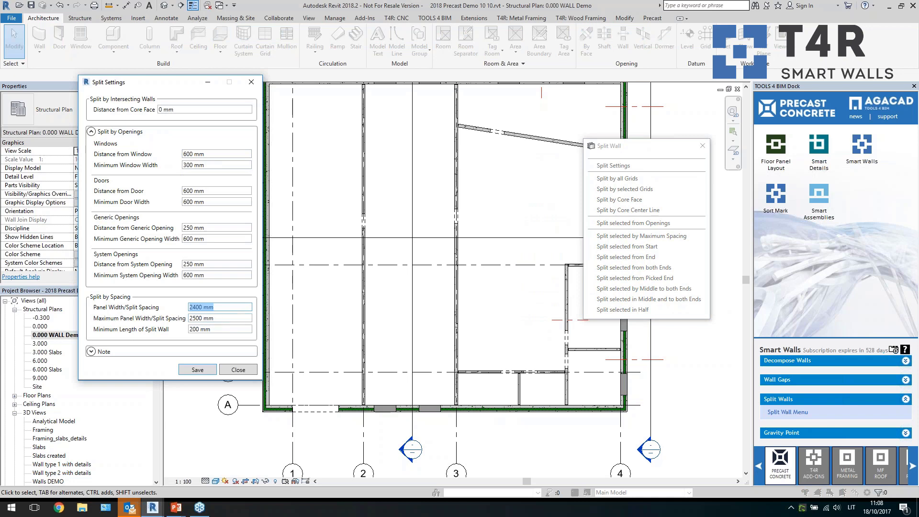
{"action": "left_click", "coordinate": [219, 318]}
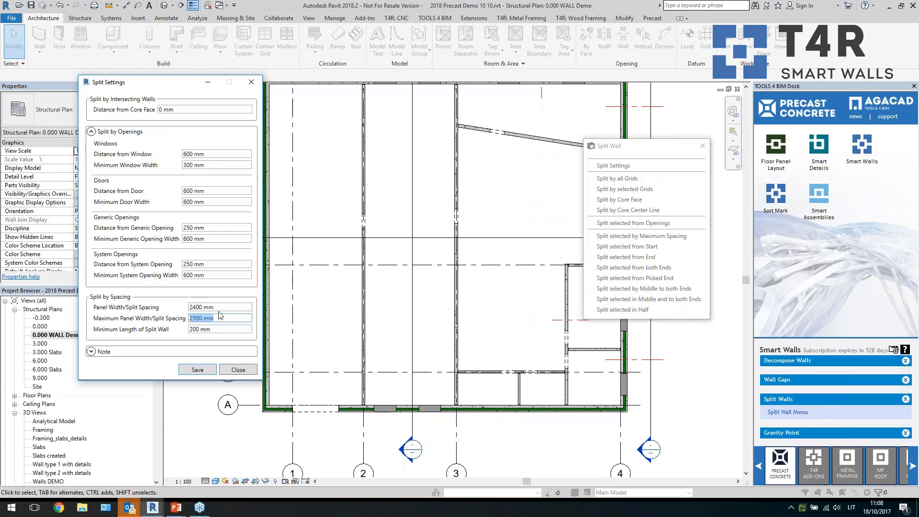
{"action": "left_click", "coordinate": [217, 308]}
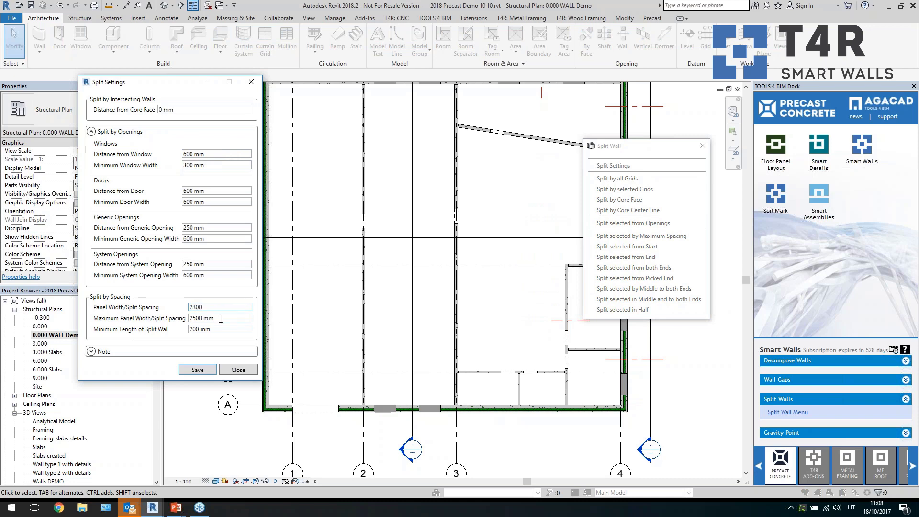
{"action": "left_click", "coordinate": [221, 318]}
{"action": "left_click", "coordinate": [203, 371]}
Step: Split the grid 2 and grid 3 interior walls and the slanted interior wall from their openings
{"action": "scroll", "coordinate": [472, 302], "scroll_direction": "down", "scroll_amount": 3}
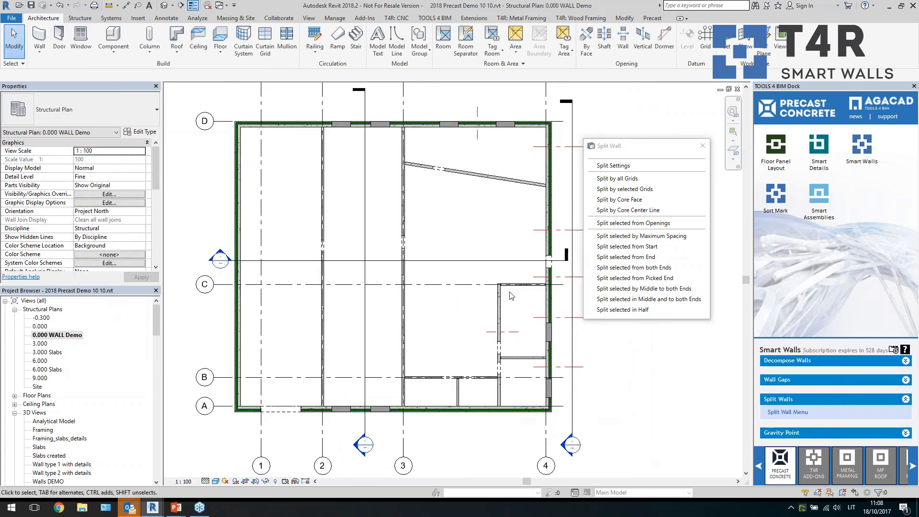
{"action": "left_click", "coordinate": [403, 317]}
{"action": "left_click", "coordinate": [323, 330], "text": "ctrl"}
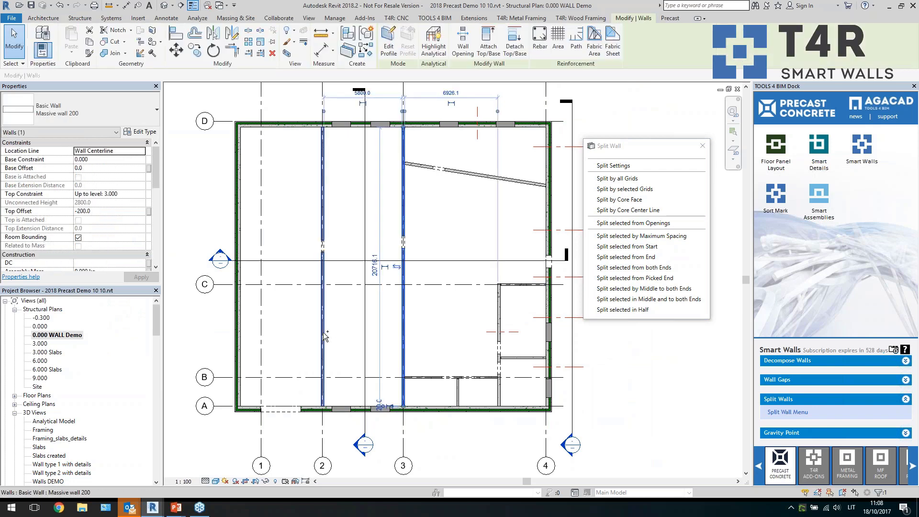
{"action": "left_click", "coordinate": [479, 174], "text": "ctrl"}
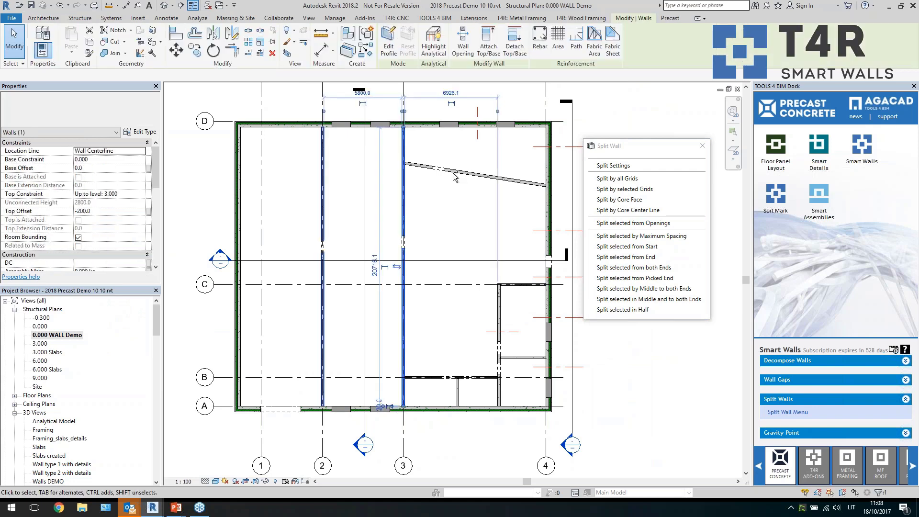
{"action": "left_click", "coordinate": [654, 225]}
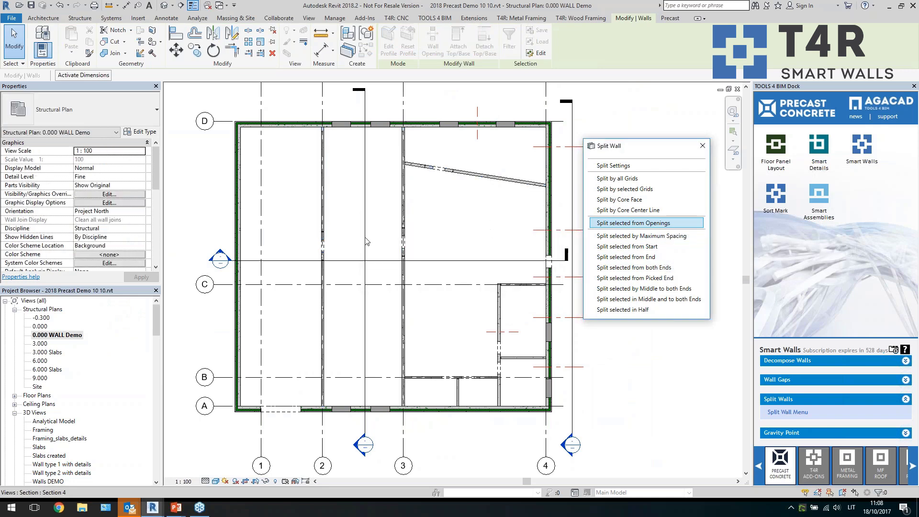
{"action": "scroll", "coordinate": [367, 241], "scroll_direction": "up", "scroll_amount": 3}
{"action": "left_click", "coordinate": [267, 262]}
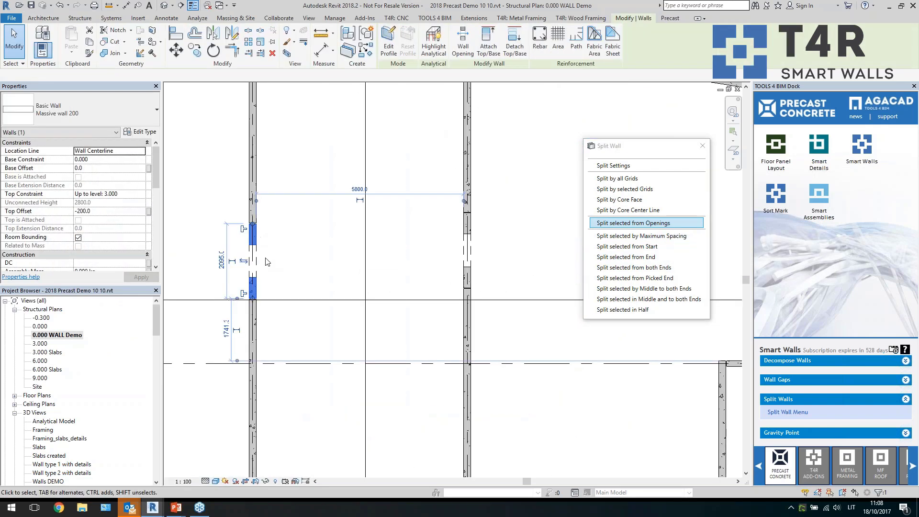
{"action": "scroll", "coordinate": [467, 223], "scroll_direction": "down", "scroll_amount": 3}
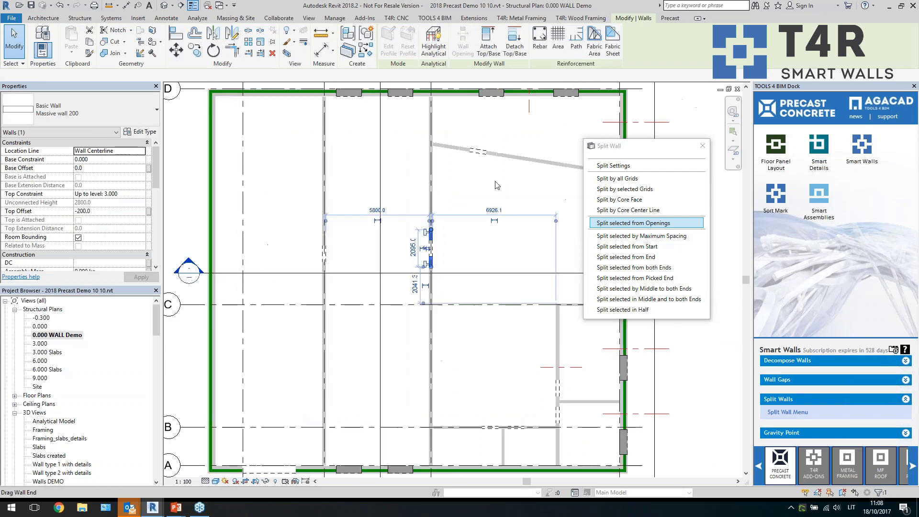
{"action": "left_click", "coordinate": [497, 186]}
Step: Try to split the long grid 2 and grid 3 wall segments and the slanted wall's segment toward grid 4 from their start
{"action": "scroll", "coordinate": [383, 187], "scroll_direction": "down", "scroll_amount": 2}
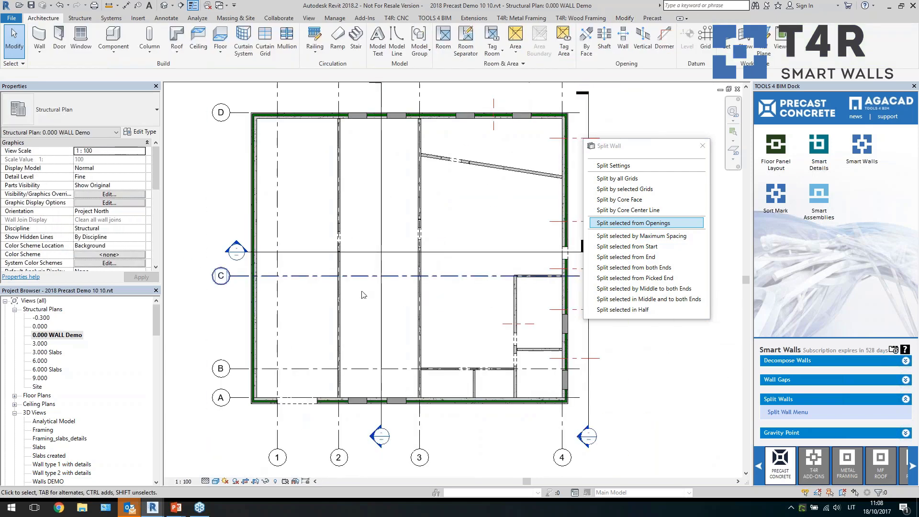
{"action": "left_click", "coordinate": [340, 312]}
{"action": "left_click", "coordinate": [420, 322], "text": "ctrl"}
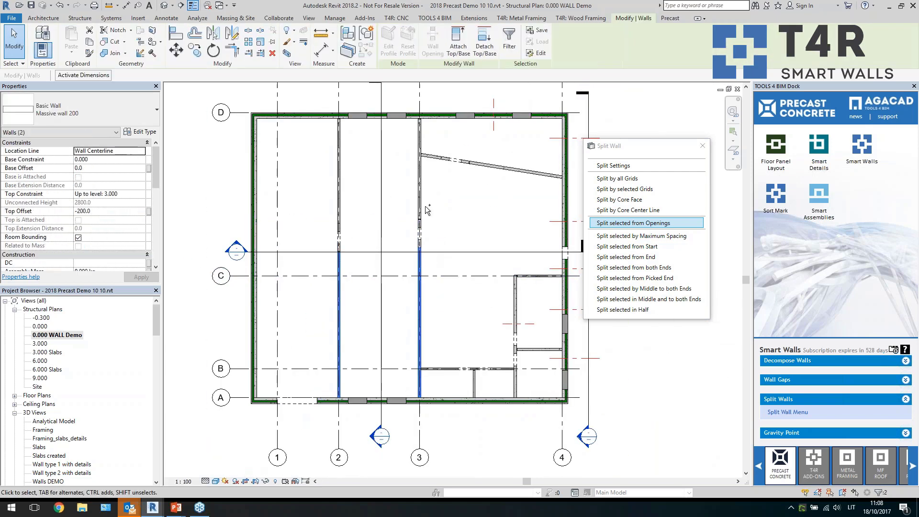
{"action": "left_click", "coordinate": [420, 191], "text": "ctrl"}
{"action": "left_click", "coordinate": [339, 182], "text": "ctrl"}
{"action": "left_click", "coordinate": [488, 166], "text": "ctrl"}
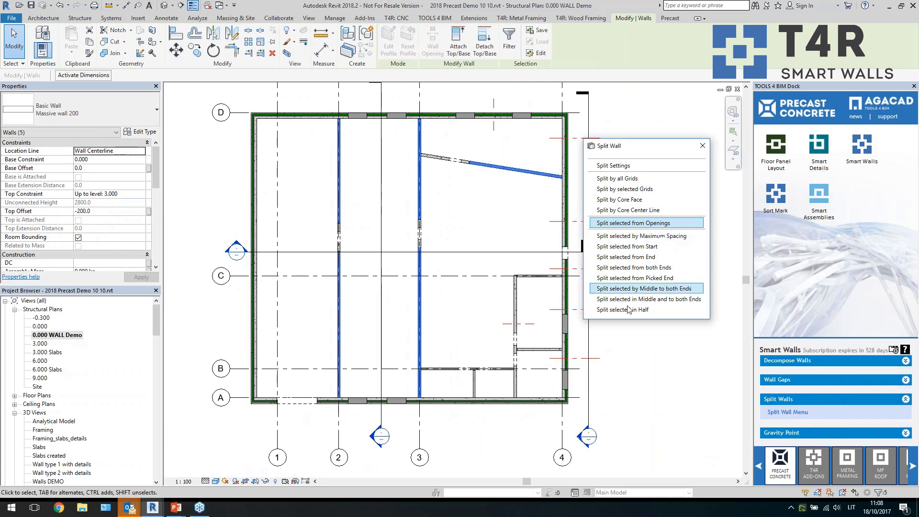
{"action": "left_click", "coordinate": [612, 250]}
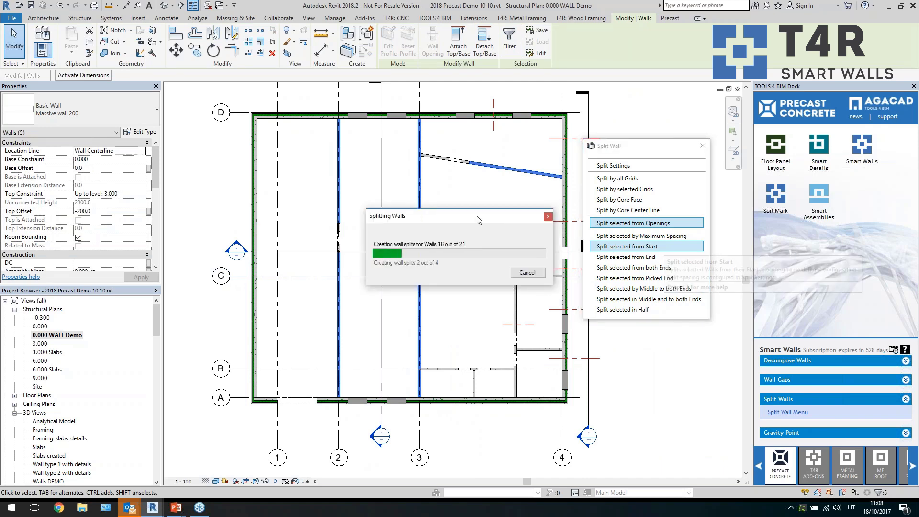
{"action": "left_click", "coordinate": [545, 281]}
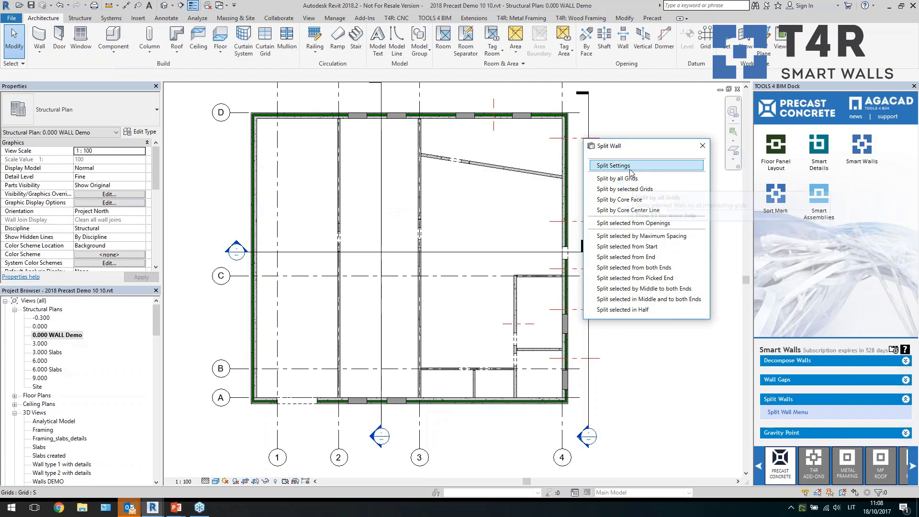
Step: Set the Panel Width/Split Spacing to 2400 mm in the Split Settings and save them
{"action": "left_click", "coordinate": [614, 165]}
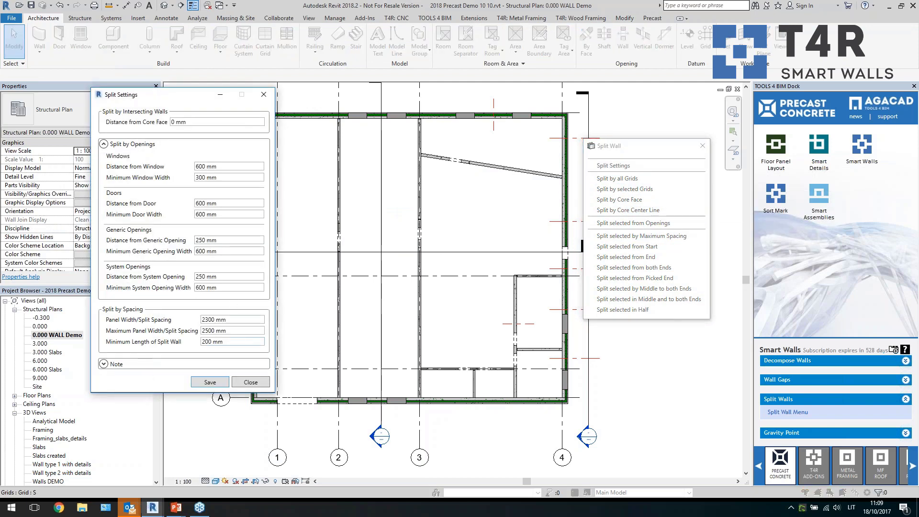
{"action": "left_click_drag", "start_coordinate": [231, 320], "coordinate": [205, 320]}
{"action": "type", "text": "2400"}
{"action": "left_click", "coordinate": [238, 332]}
{"action": "left_click", "coordinate": [209, 383]}
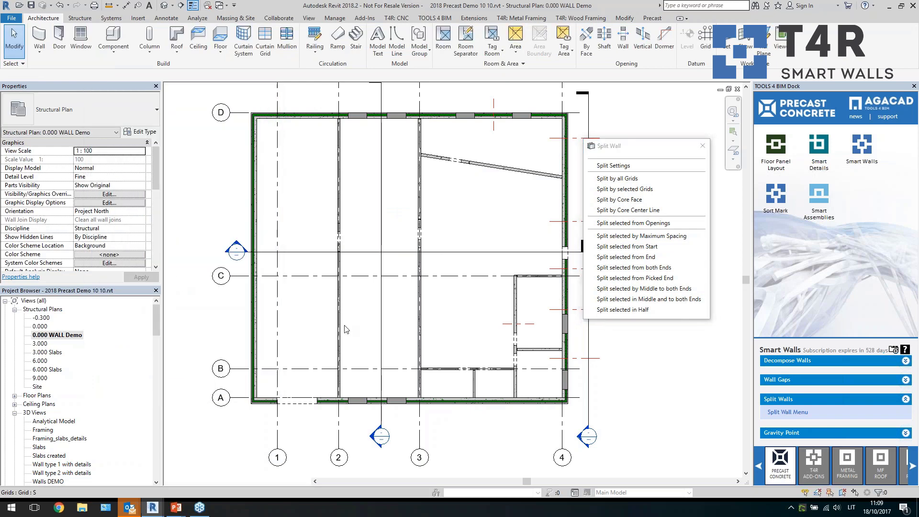
Step: Split the four long wall segments on grids 2 and 3 into panels from their start
{"action": "left_click", "coordinate": [339, 326]}
{"action": "left_click", "coordinate": [421, 330], "text": "ctrl"}
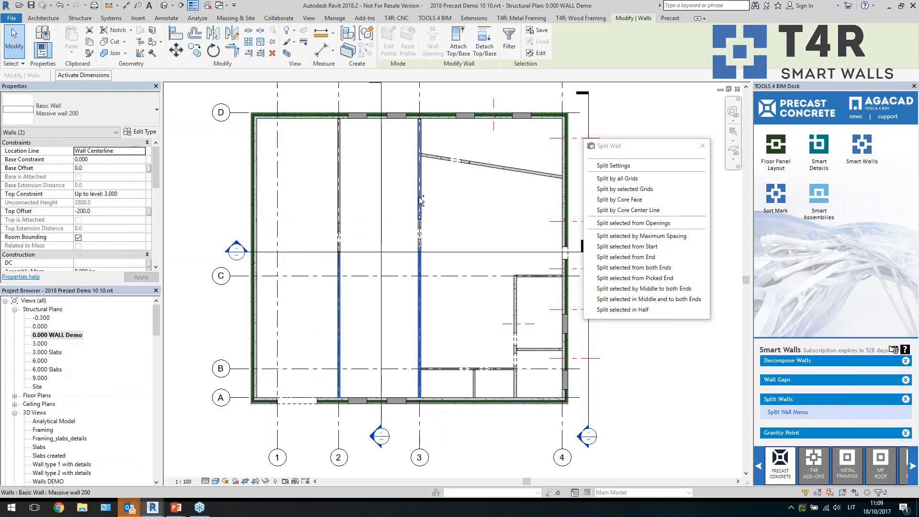
{"action": "left_click", "coordinate": [340, 210], "text": "ctrl"}
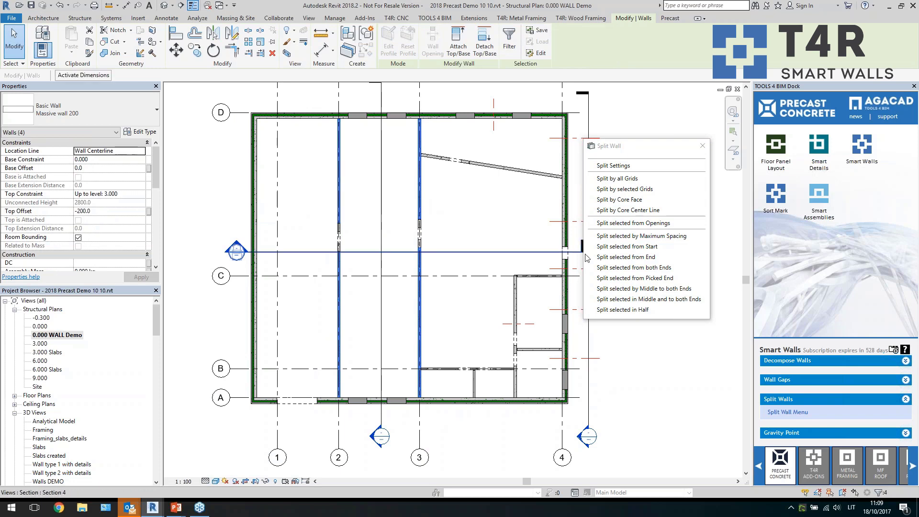
{"action": "left_click", "coordinate": [635, 248]}
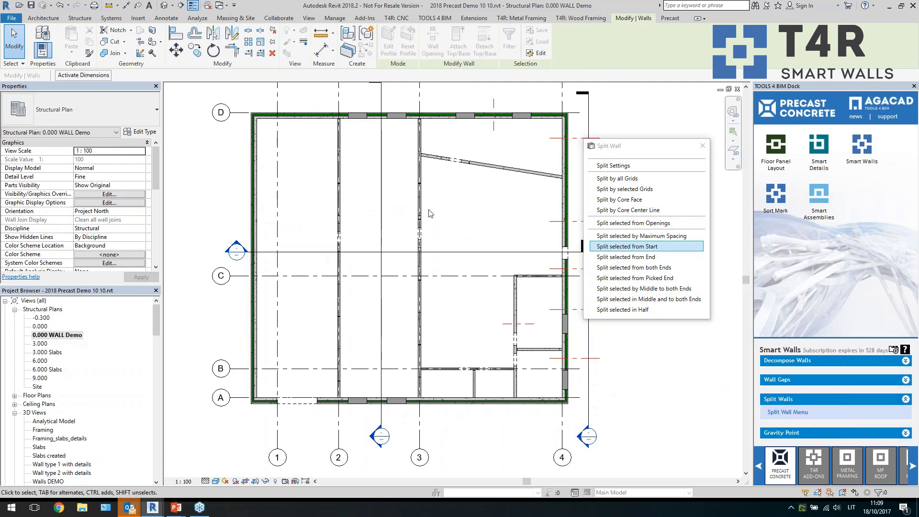
Step: Examine the panels and joints along the grid 2 and grid 3 interior walls, from the grid D end to the grid A end
{"action": "left_click", "coordinate": [421, 210]}
{"action": "left_click", "coordinate": [367, 198]}
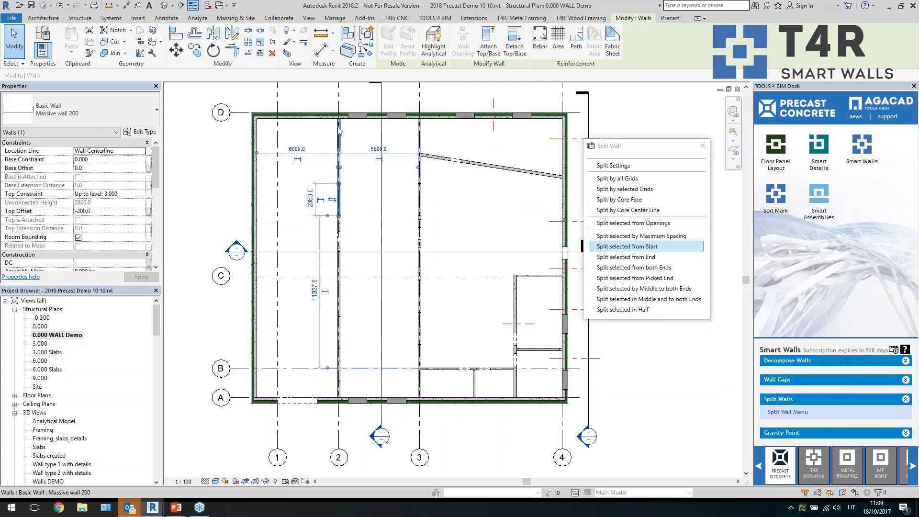
{"action": "scroll", "coordinate": [342, 153], "scroll_direction": "up", "scroll_amount": 3}
{"action": "left_click", "coordinate": [342, 153]}
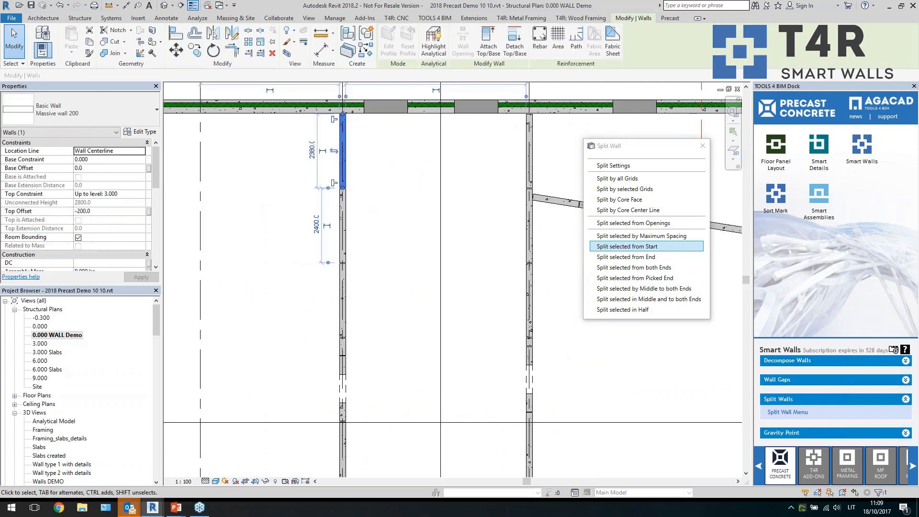
{"action": "scroll", "coordinate": [342, 154], "scroll_direction": "up", "scroll_amount": 2}
{"action": "left_click", "coordinate": [355, 256]}
{"action": "key", "text": "Escape"}
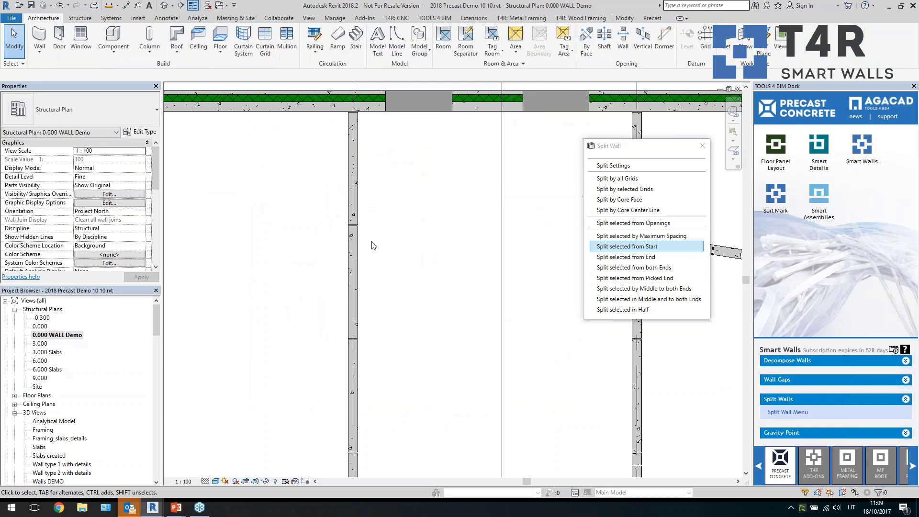
{"action": "scroll", "coordinate": [332, 385], "scroll_direction": "down", "scroll_amount": 3}
{"action": "scroll", "coordinate": [332, 385], "scroll_direction": "up", "scroll_amount": 3}
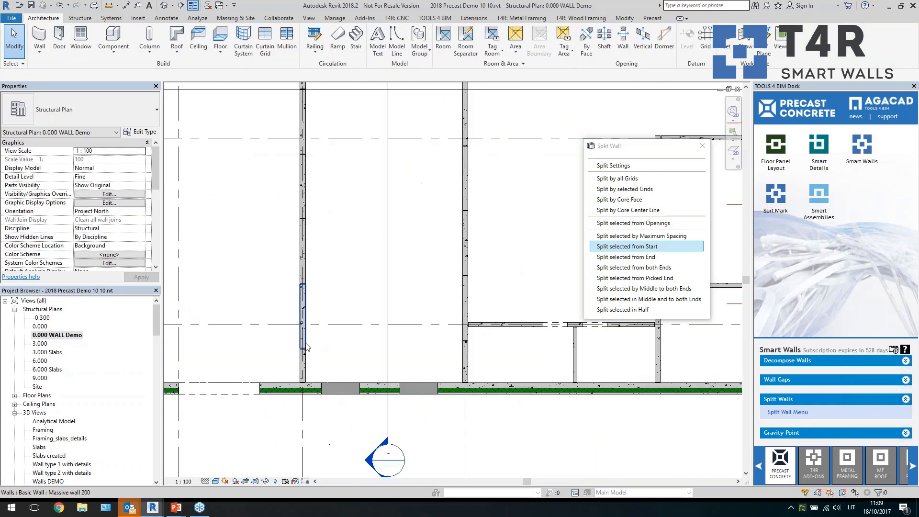
{"action": "left_click", "coordinate": [322, 381]}
{"action": "key", "text": "Escape"}
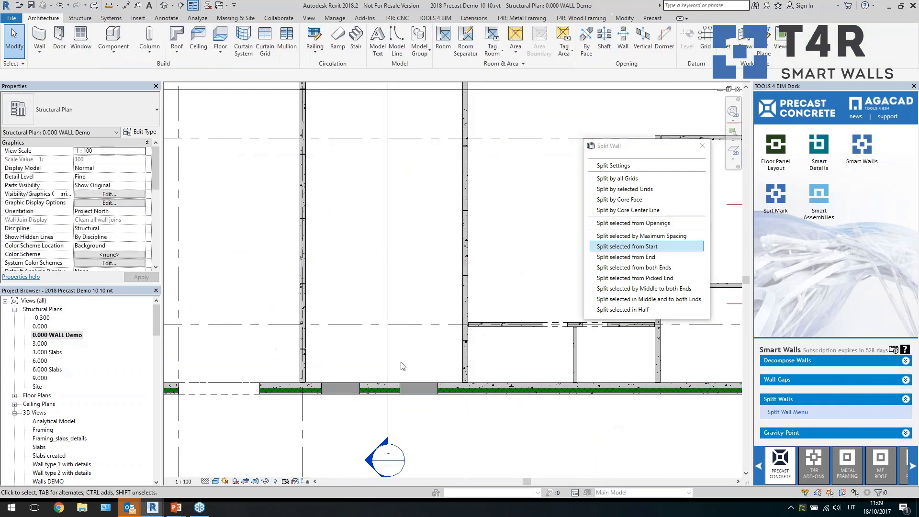
{"action": "scroll", "coordinate": [362, 365], "scroll_direction": "down", "scroll_amount": 2}
{"action": "scroll", "coordinate": [402, 355], "scroll_direction": "down", "scroll_amount": 1}
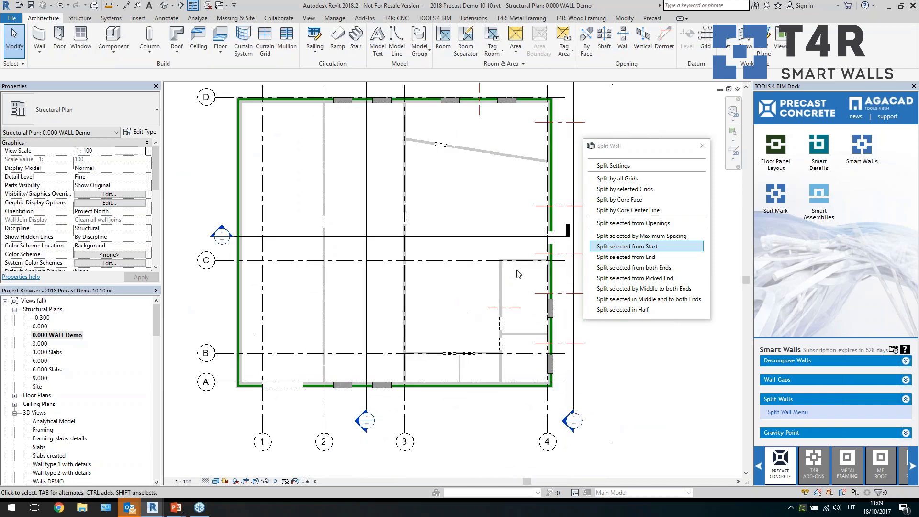
{"action": "scroll", "coordinate": [517, 275], "scroll_direction": "up", "scroll_amount": 2}
{"action": "scroll", "coordinate": [517, 277], "scroll_direction": "down", "scroll_amount": 1}
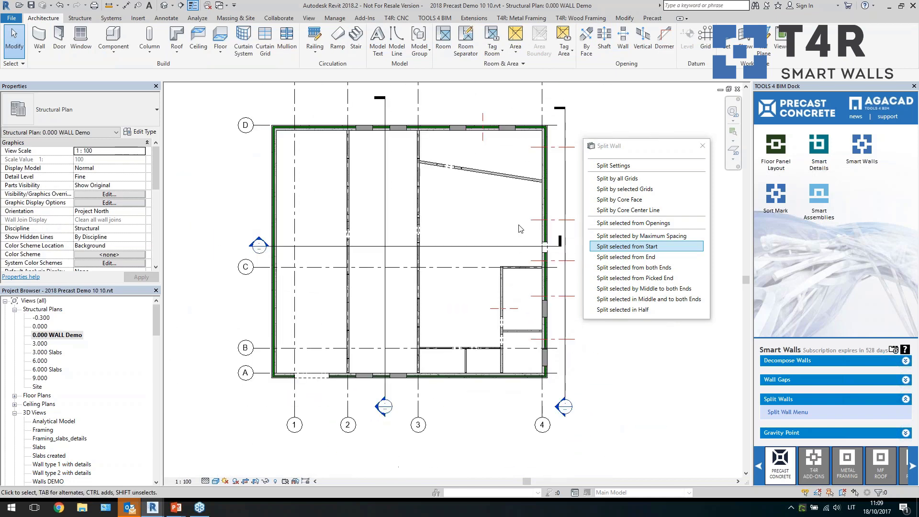
{"action": "middle_click_drag", "start_coordinate": [555, 262], "coordinate": [531, 260]}
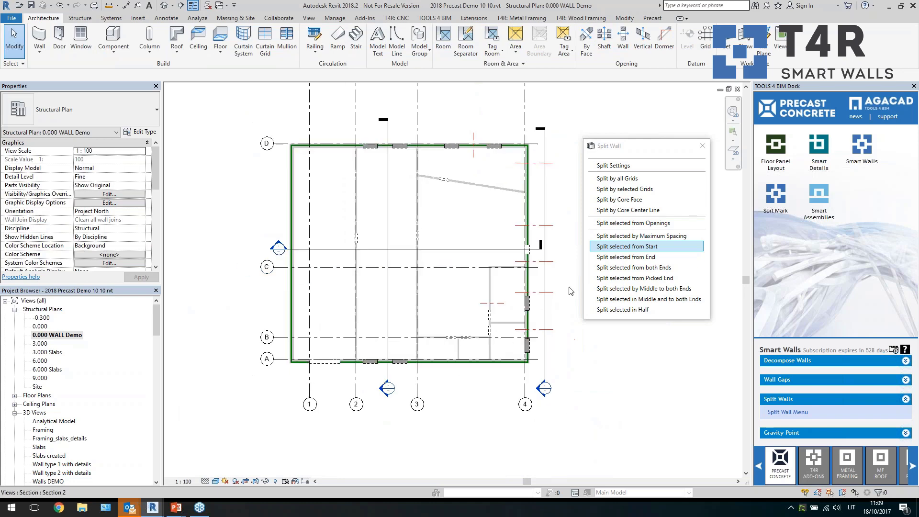
Step: Set the distance between grid B and the split grid between the two grid 4 wall windows to 650 mm
{"action": "left_click", "coordinate": [642, 189]}
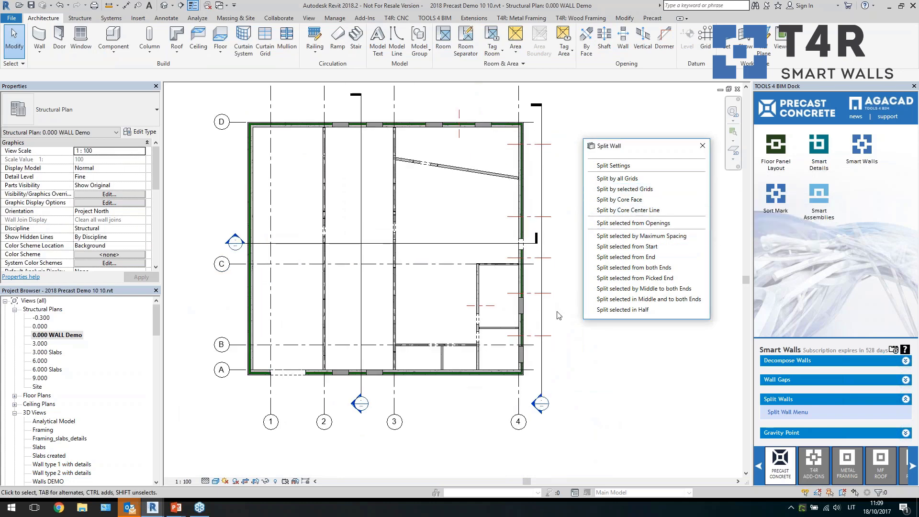
{"action": "scroll", "coordinate": [509, 327], "scroll_direction": "up", "scroll_amount": 3}
{"action": "left_click", "coordinate": [508, 320]}
{"action": "scroll", "coordinate": [518, 356], "scroll_direction": "up", "scroll_amount": 2}
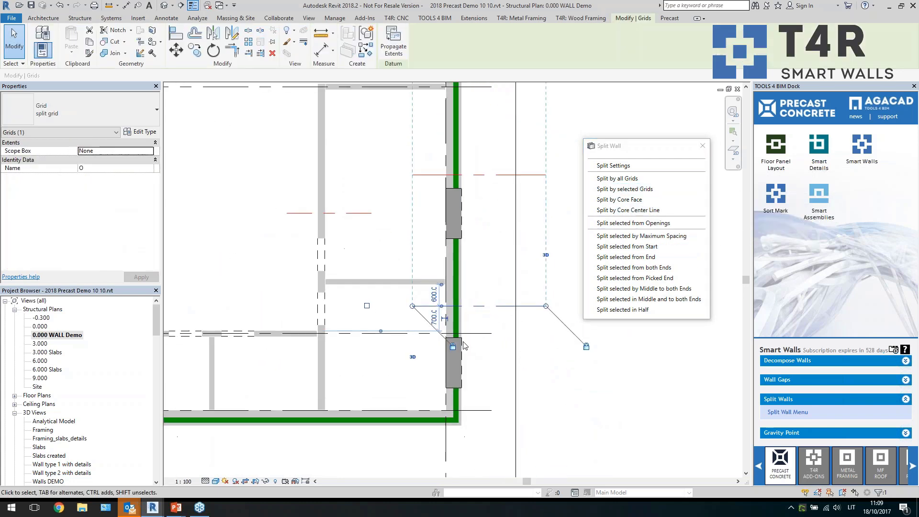
{"action": "left_click", "coordinate": [420, 319]}
{"action": "type", "text": "65"}
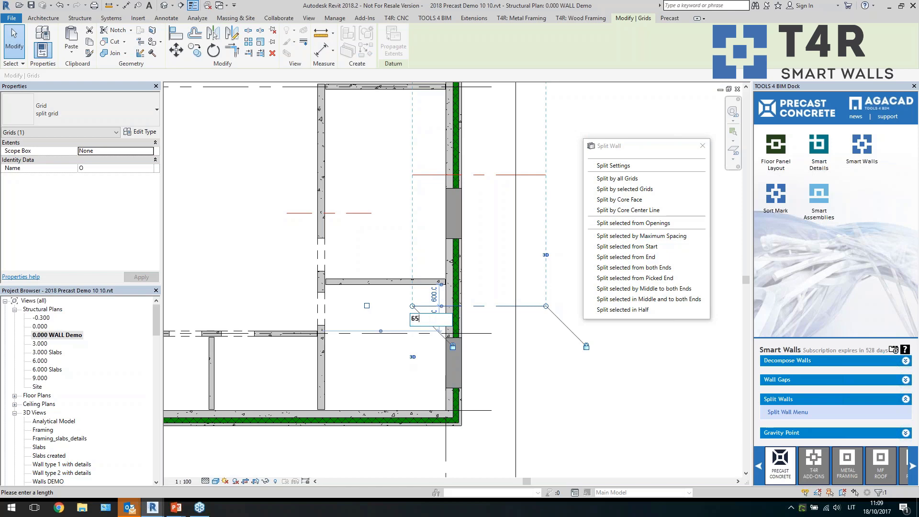
{"action": "type", "text": "0"}
{"action": "key", "text": "Return"}
{"action": "left_click", "coordinate": [482, 352]}
{"action": "scroll", "coordinate": [539, 363], "scroll_direction": "down", "scroll_amount": 2}
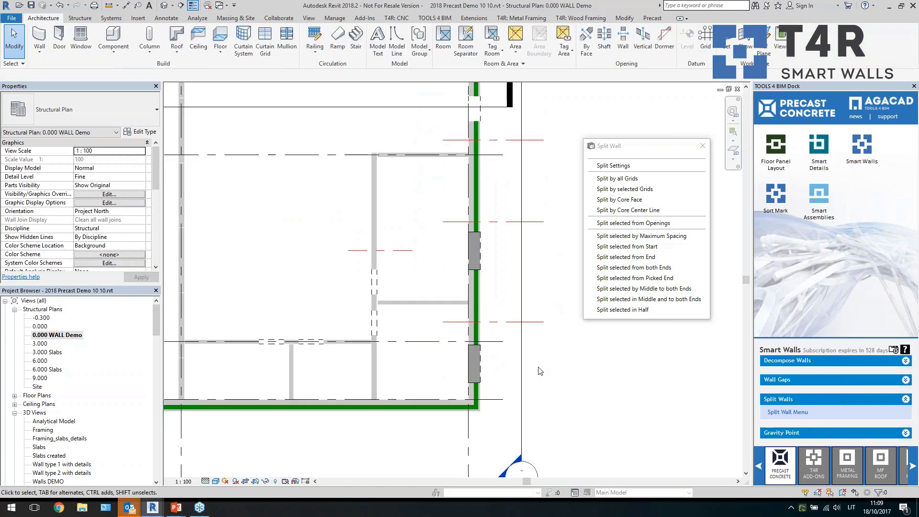
Step: Split the exterior wall on grid 4 by the five short split grids that cross it
{"action": "scroll", "coordinate": [544, 369], "scroll_direction": "down", "scroll_amount": 1}
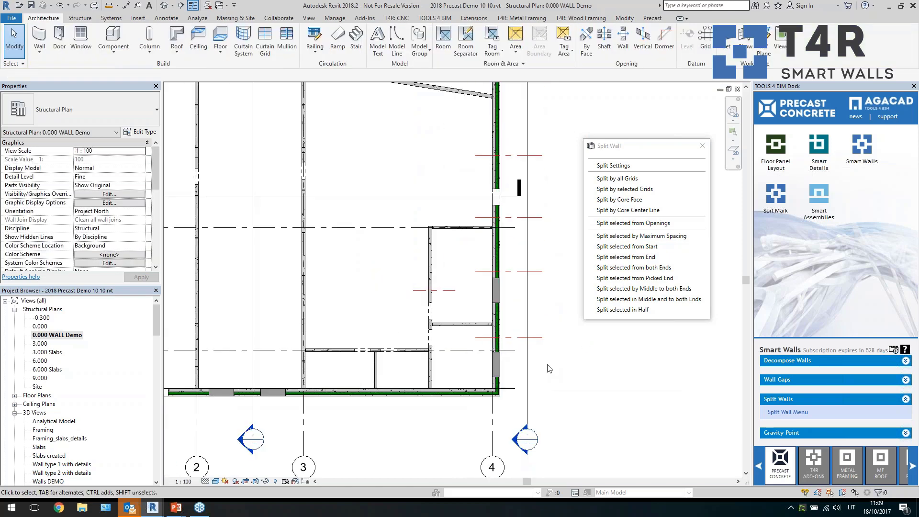
{"action": "scroll", "coordinate": [549, 368], "scroll_direction": "down", "scroll_amount": 2}
{"action": "left_click_drag", "start_coordinate": [563, 372], "coordinate": [543, 184]}
{"action": "left_click", "coordinate": [618, 188]}
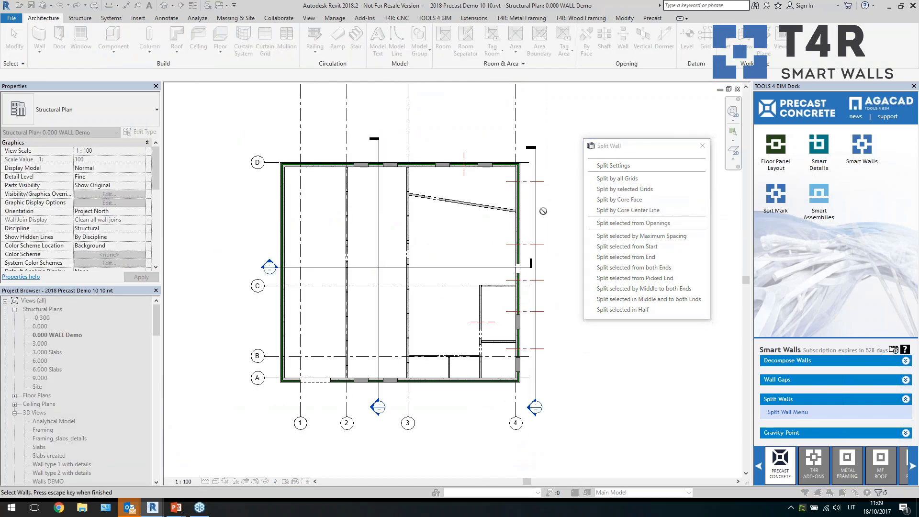
{"action": "left_click", "coordinate": [518, 215]}
{"action": "key", "text": "Escape"}
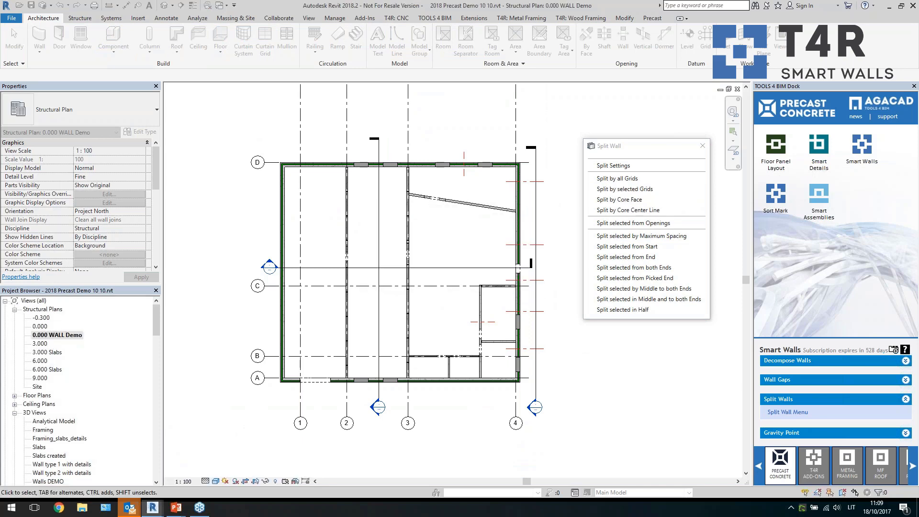
Step: Check the individual panels of the split grid 4 wall, from the upper segment down to the windows
{"action": "left_click", "coordinate": [517, 231]}
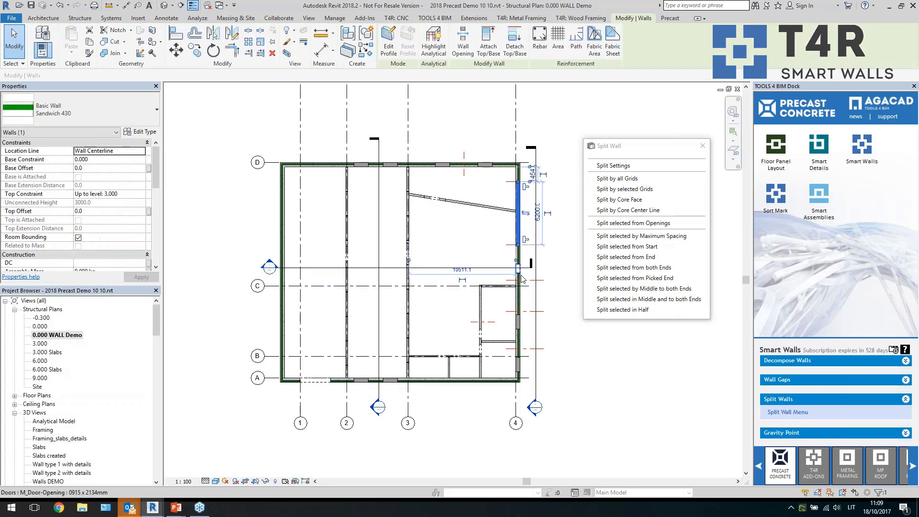
{"action": "left_click", "coordinate": [519, 295]}
{"action": "scroll", "coordinate": [549, 325], "scroll_direction": "up", "scroll_amount": 3}
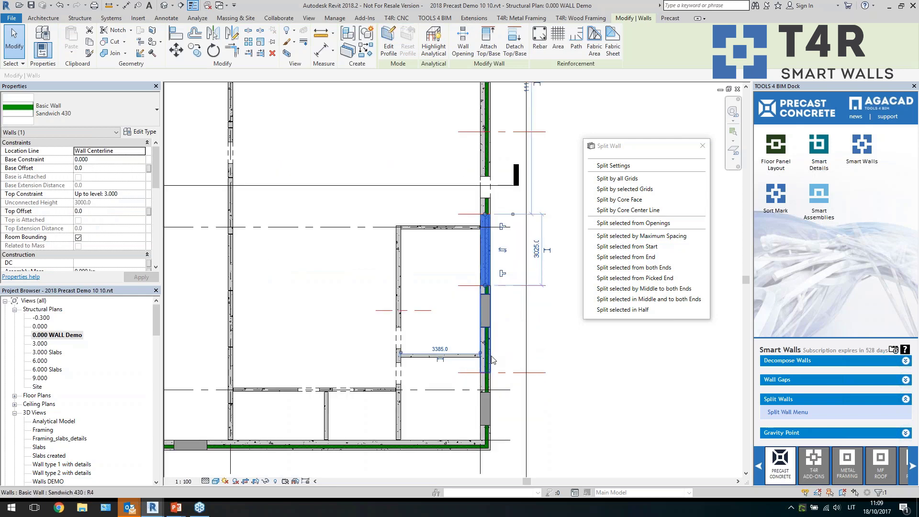
{"action": "left_click", "coordinate": [520, 341]}
{"action": "scroll", "coordinate": [495, 372], "scroll_direction": "down", "scroll_amount": 3}
{"action": "key", "text": "Escape"}
{"action": "scroll", "coordinate": [494, 373], "scroll_direction": "down", "scroll_amount": 2}
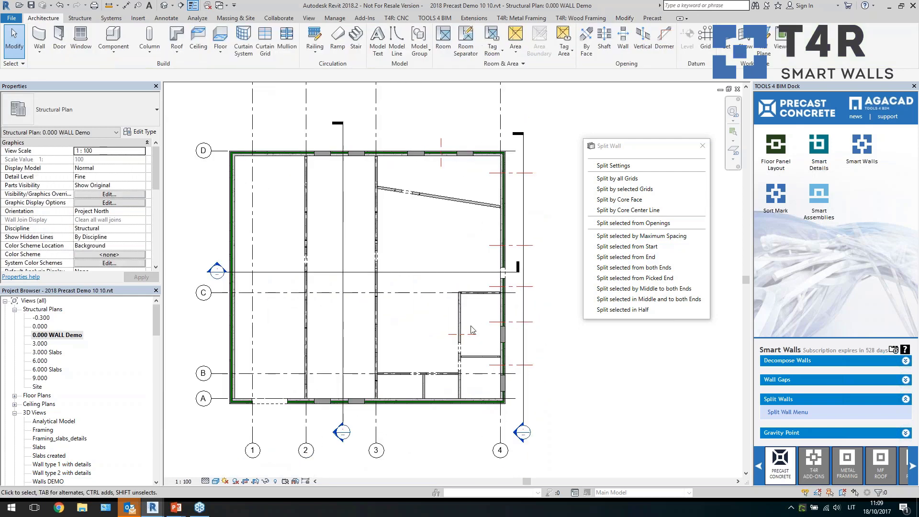
Step: Split the interior wall between grids 3 and 4 by the short split grid crossing it below grid C
{"action": "left_click", "coordinate": [623, 190]}
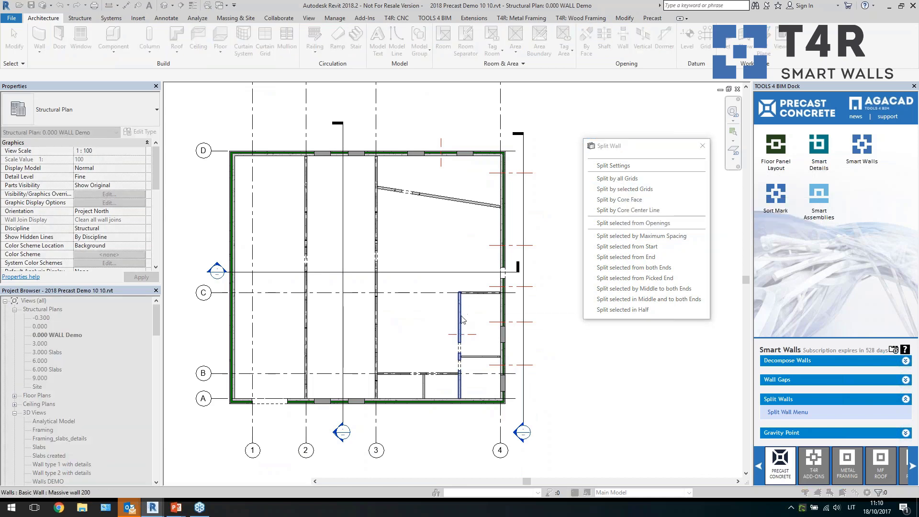
{"action": "key", "text": "Escape"}
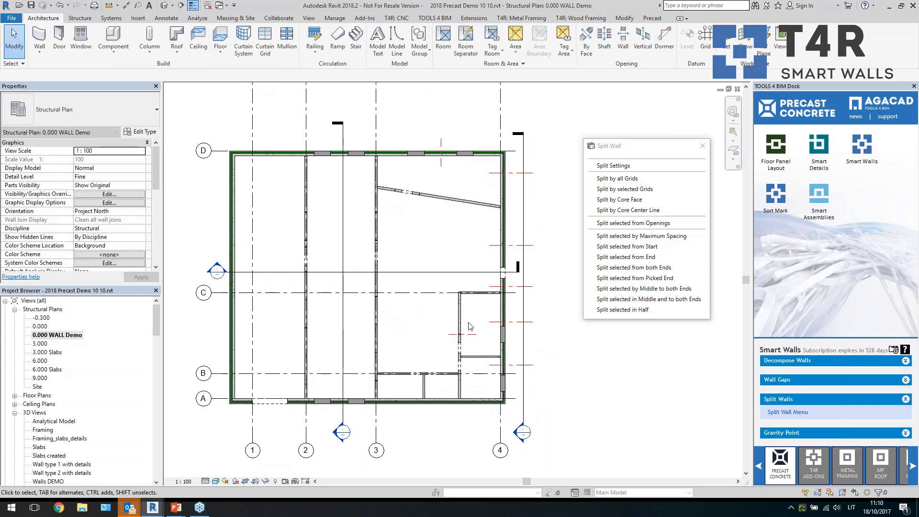
{"action": "scroll", "coordinate": [450, 311], "scroll_direction": "up", "scroll_amount": 3}
{"action": "left_click", "coordinate": [487, 366]}
{"action": "scroll", "coordinate": [487, 366], "scroll_direction": "down", "scroll_amount": 2}
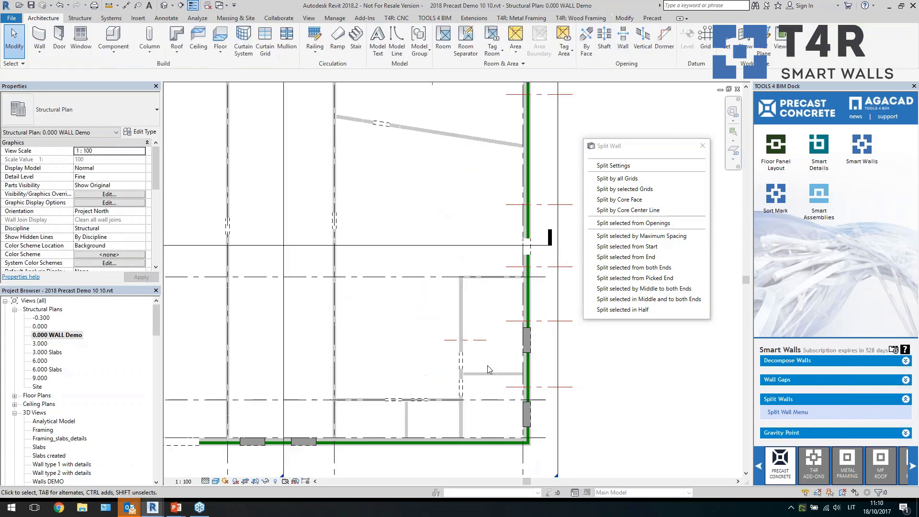
{"action": "scroll", "coordinate": [477, 195], "scroll_direction": "down", "scroll_amount": 2}
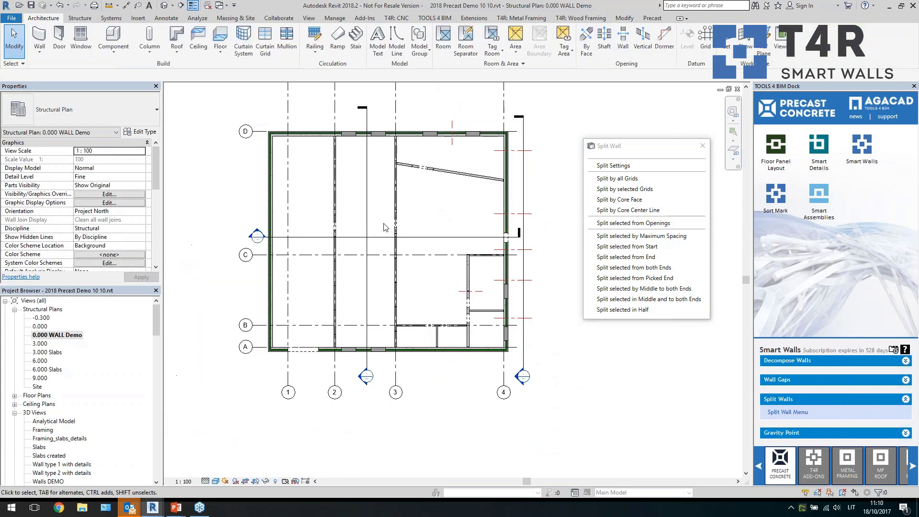
Step: Open the Walls DEMO 3D view, close the Split Wall menu and look over the split panels
{"action": "left_click", "coordinate": [48, 441]}
{"action": "scroll", "coordinate": [62, 445], "scroll_direction": "down", "scroll_amount": 1}
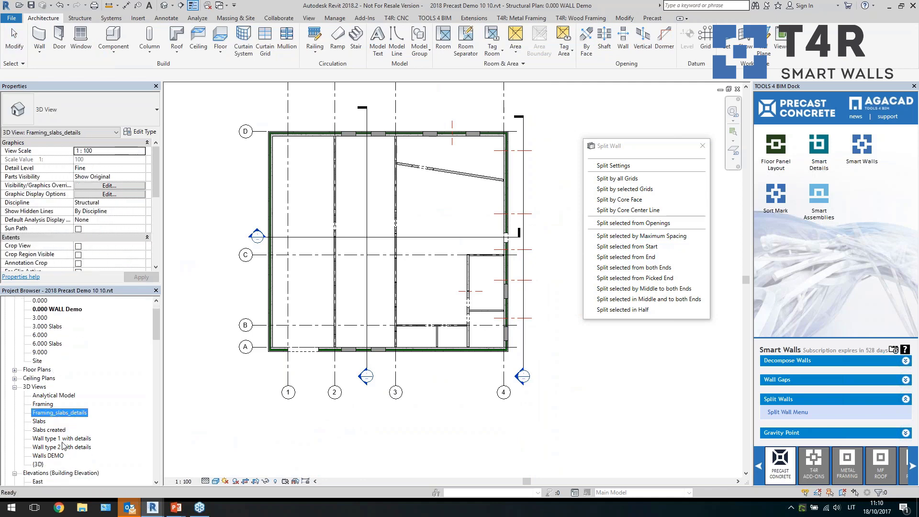
{"action": "double_click", "coordinate": [73, 456]}
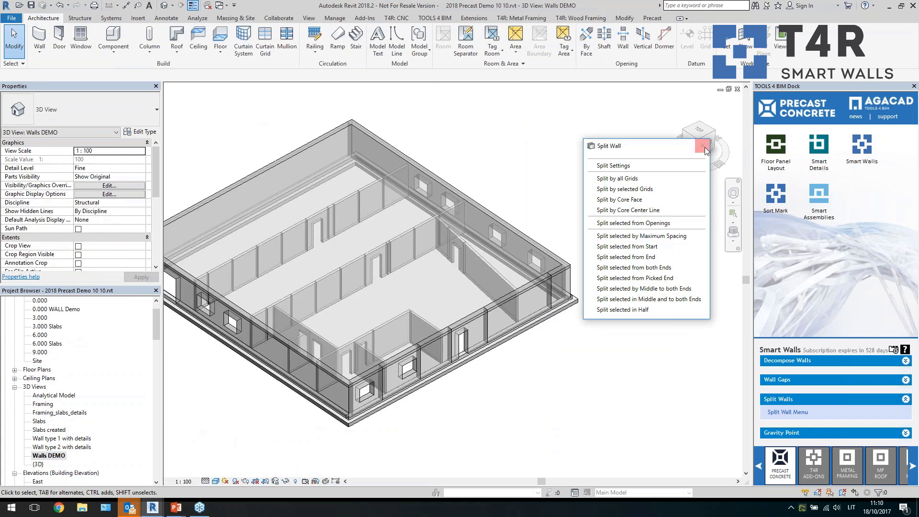
{"action": "middle_click_drag", "start_coordinate": [373, 364], "coordinate": [436, 290], "text": "shift"}
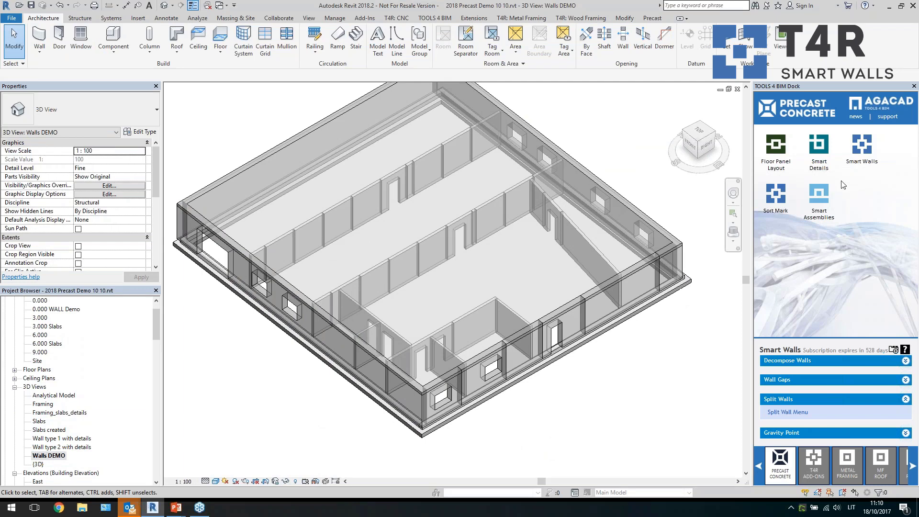
Step: Open the Smart Details configuration and review the available element categories, keeping Walls
{"action": "left_click", "coordinate": [829, 158]}
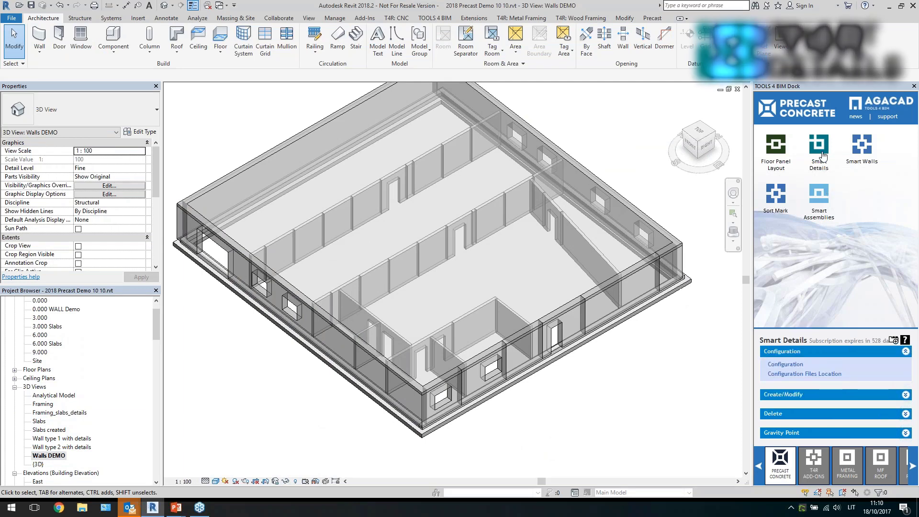
{"action": "left_click", "coordinate": [785, 365]}
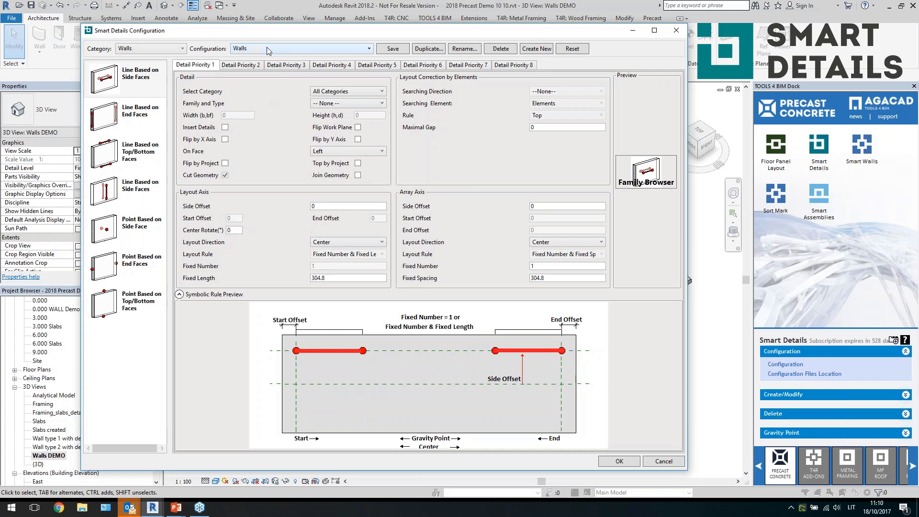
{"action": "left_click", "coordinate": [168, 48]}
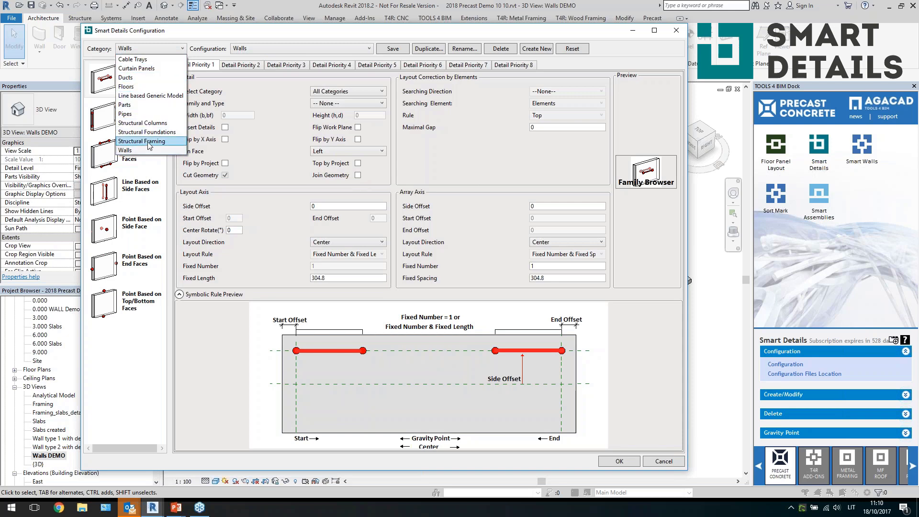
{"action": "left_click", "coordinate": [262, 163]}
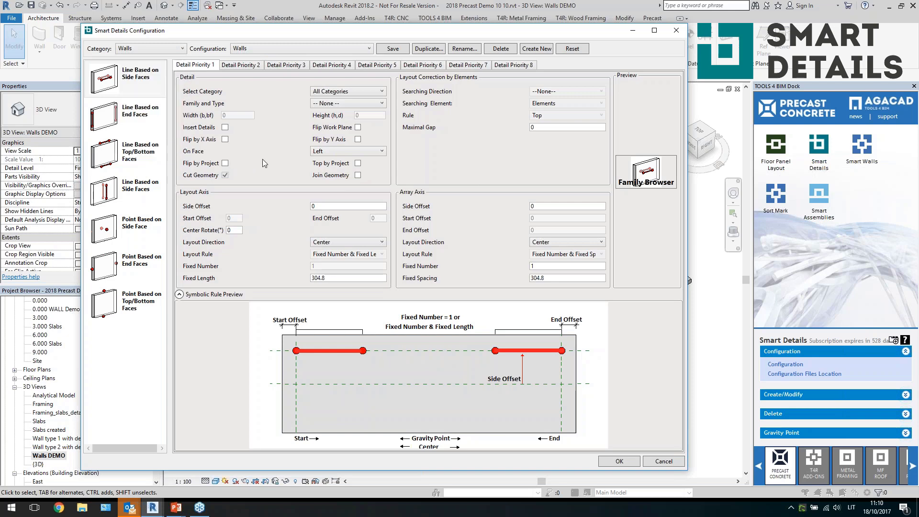
Step: Review the Line Based on End Faces detail settings and the list of saved wall configurations
{"action": "left_click", "coordinate": [139, 96]}
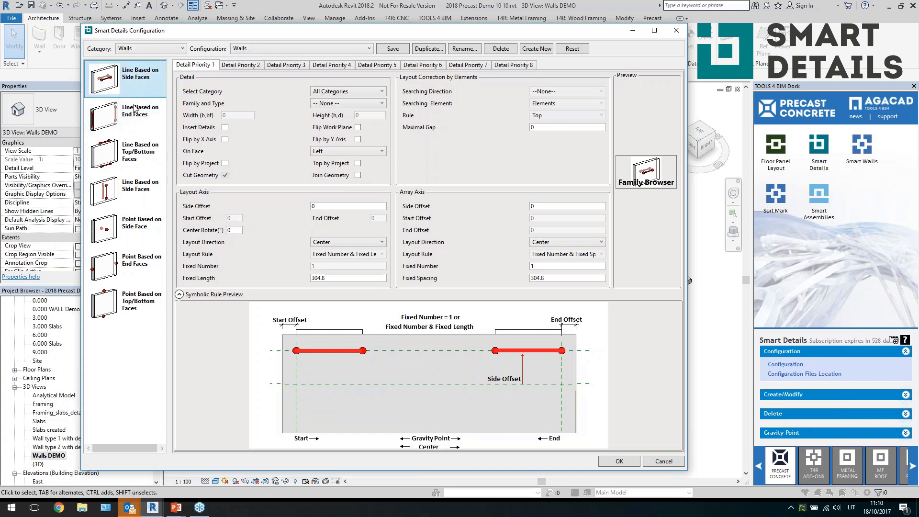
{"action": "left_click", "coordinate": [137, 116]}
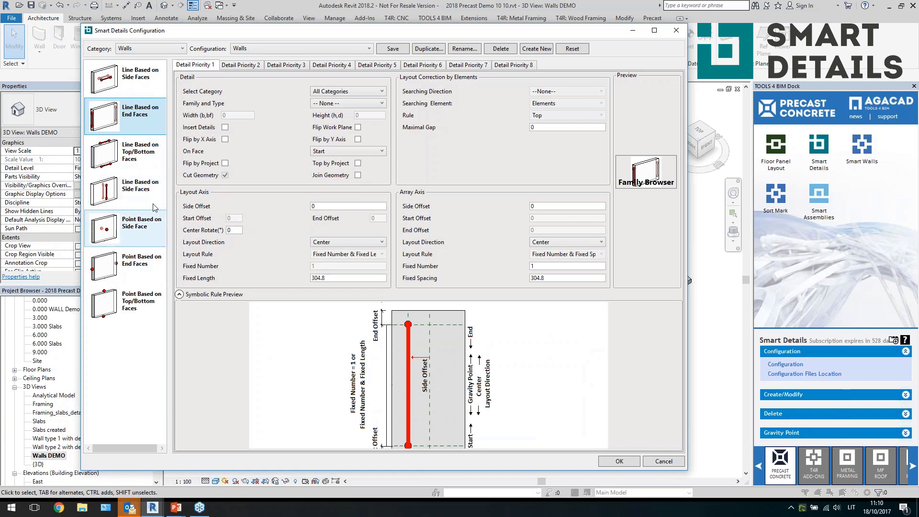
{"action": "left_click", "coordinate": [261, 48]}
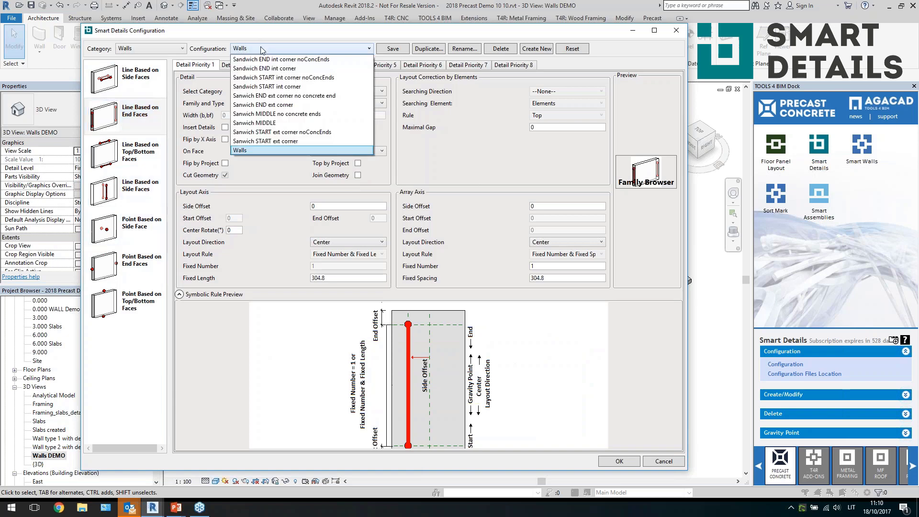
{"action": "left_click", "coordinate": [262, 49]}
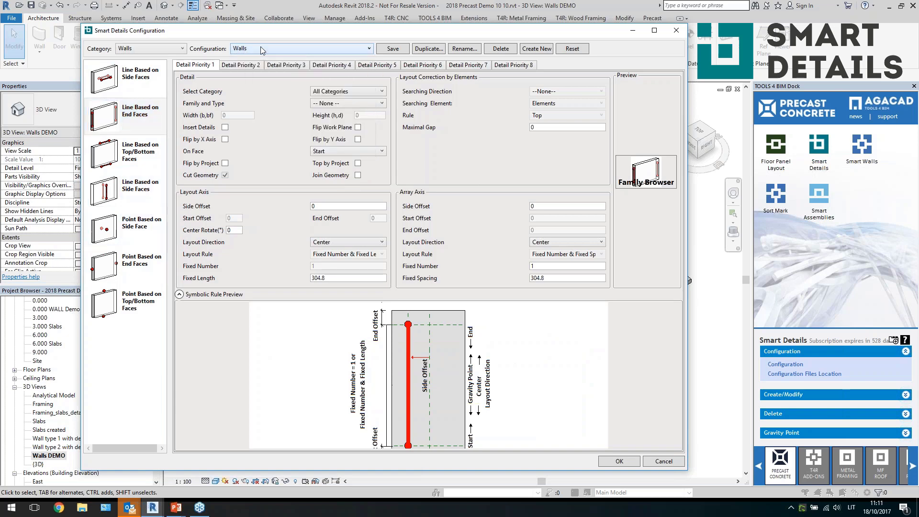
Step: Load the configuration Sanwich END ext corner no concrete end and display its Line Based on Top/Bottom Faces settings
{"action": "left_click", "coordinate": [261, 50]}
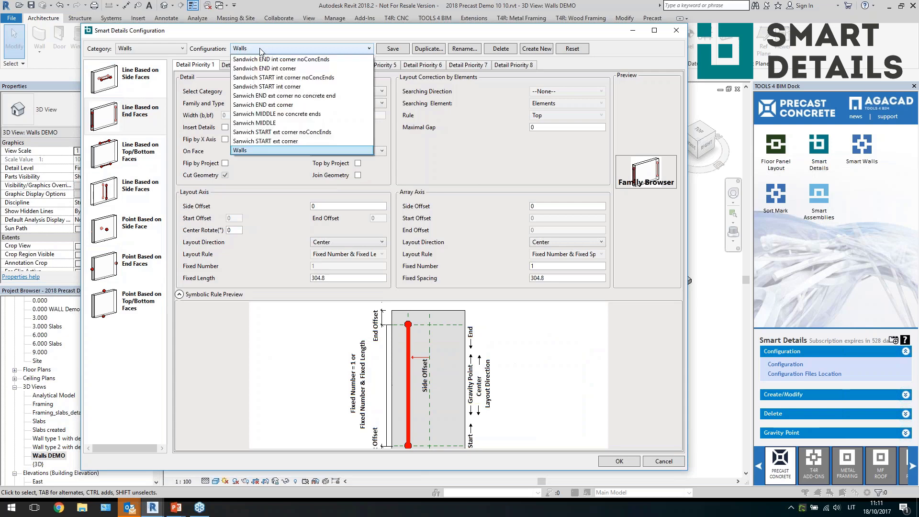
{"action": "left_click", "coordinate": [279, 96]}
{"action": "left_click", "coordinate": [137, 120]}
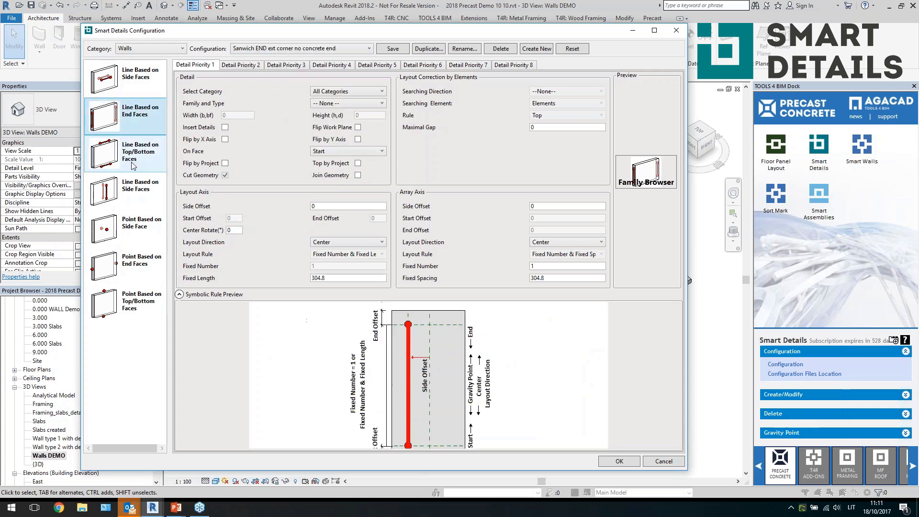
{"action": "left_click", "coordinate": [137, 190]}
{"action": "left_click", "coordinate": [135, 157]}
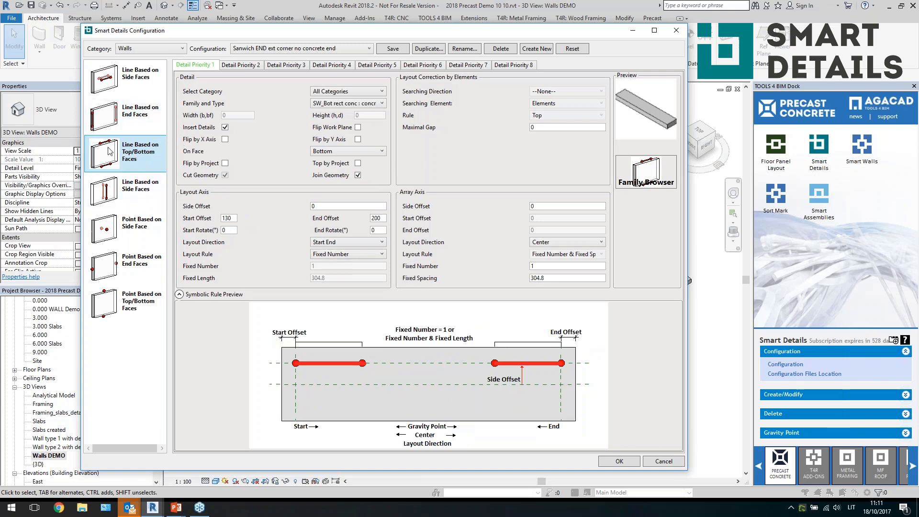
Step: Look through the family and type list and the Structural Framing and Structural Connections families in the Family Browser
{"action": "left_click", "coordinate": [343, 105]}
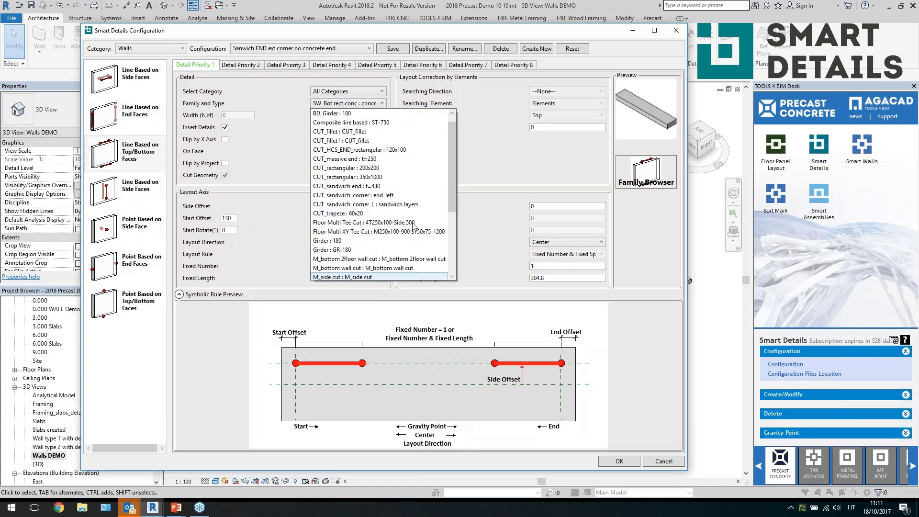
{"action": "left_click", "coordinate": [486, 171]}
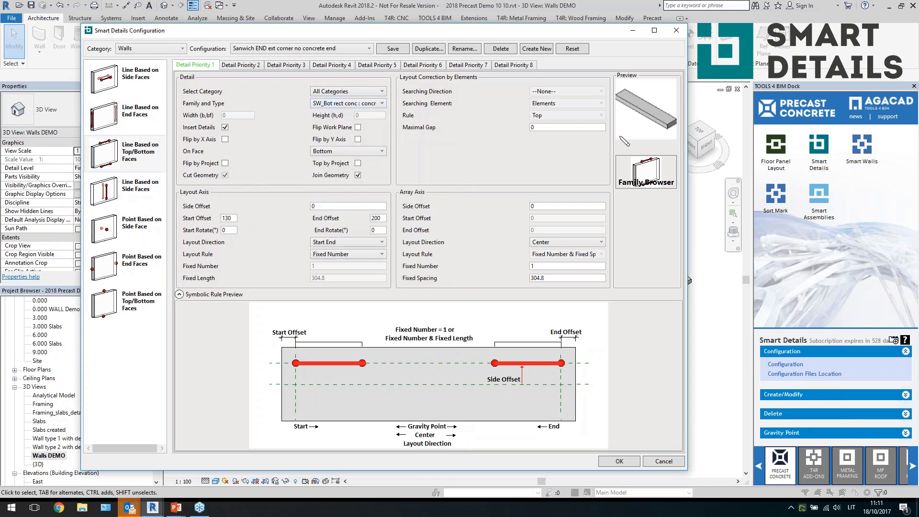
{"action": "left_click", "coordinate": [633, 177]}
{"action": "left_click", "coordinate": [157, 148]}
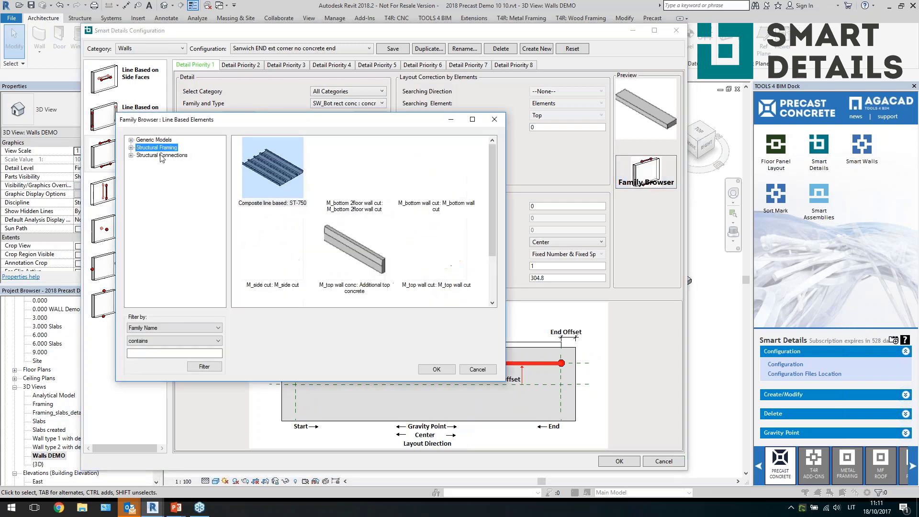
{"action": "left_click", "coordinate": [162, 156]}
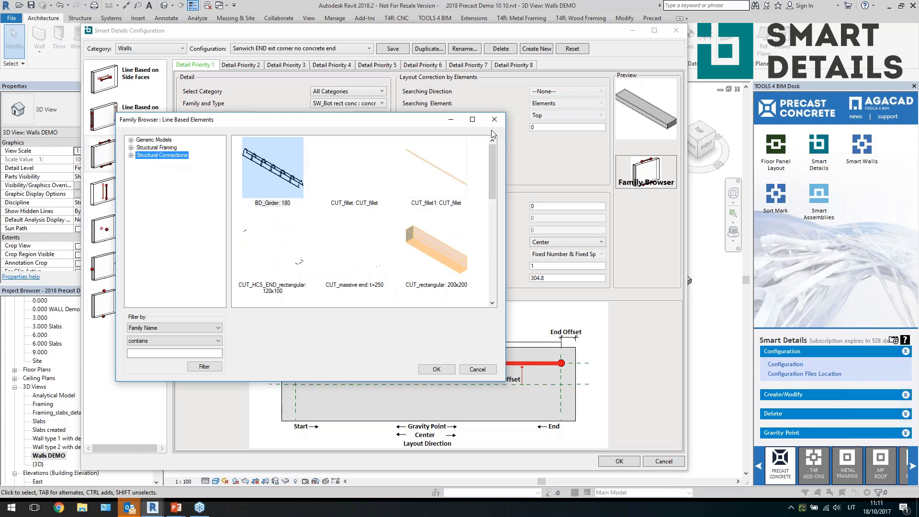
{"action": "double_click", "coordinate": [302, 174]}
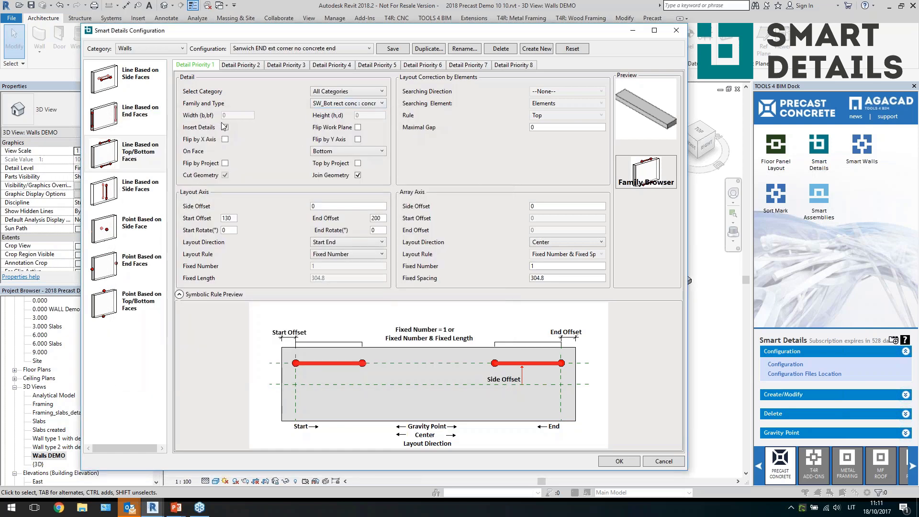
Step: Review the face, layout direction and layout rule options of the Line Based on Top/Bottom Faces detail, including the array axis direction
{"action": "left_click", "coordinate": [372, 151]}
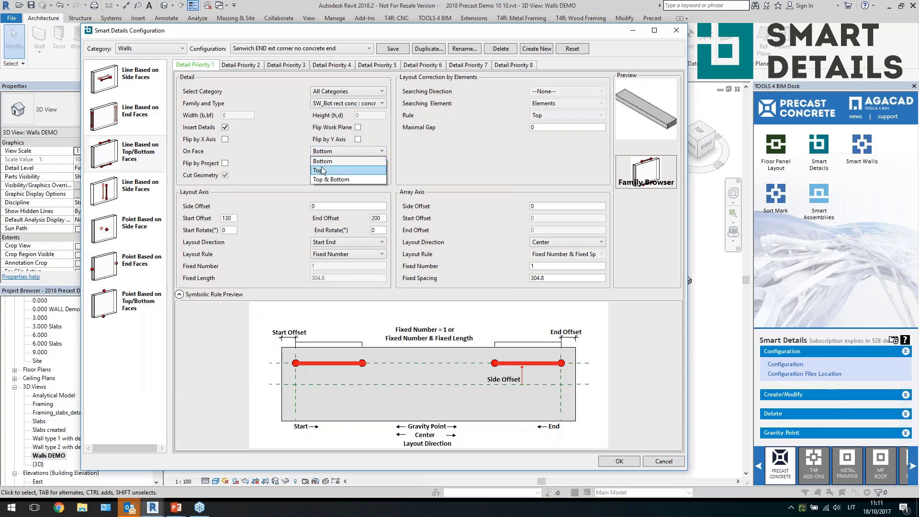
{"action": "left_click", "coordinate": [298, 178]}
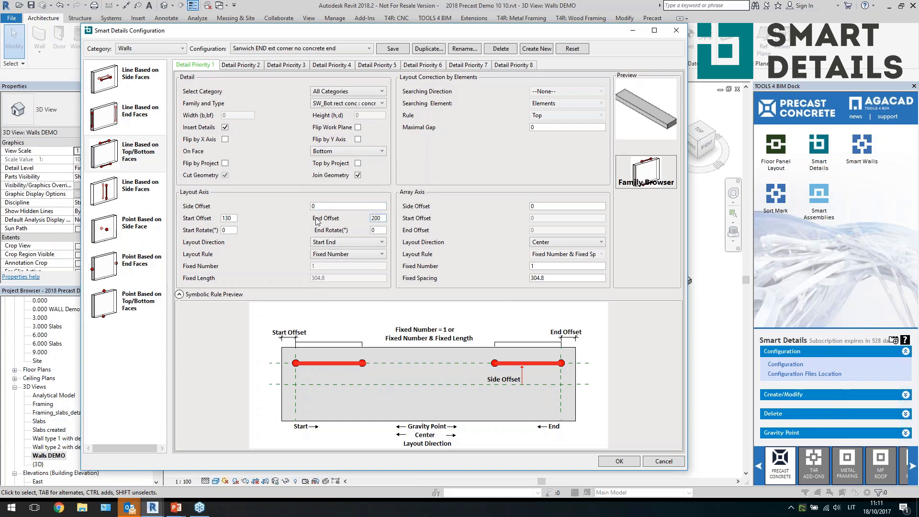
{"action": "left_click", "coordinate": [314, 244]}
{"action": "left_click", "coordinate": [346, 241]}
{"action": "left_click", "coordinate": [346, 241]}
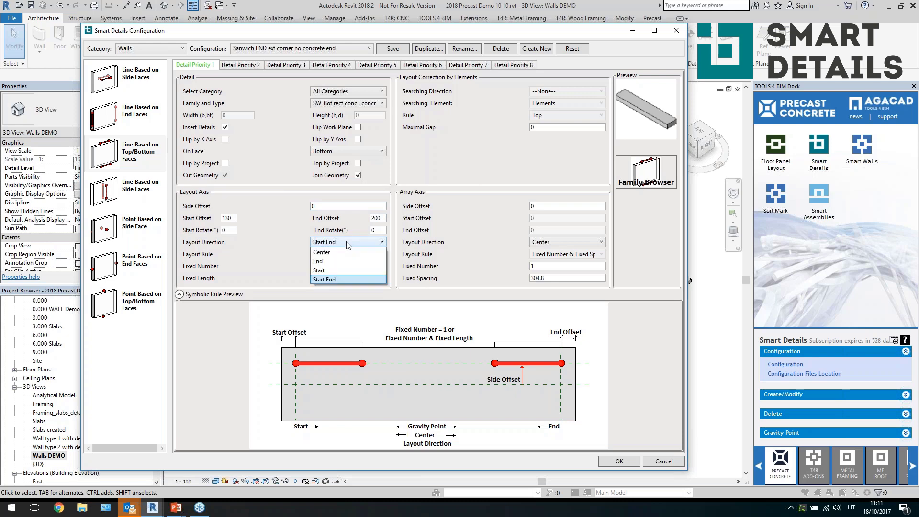
{"action": "left_click", "coordinate": [345, 244]}
{"action": "left_click", "coordinate": [346, 254]}
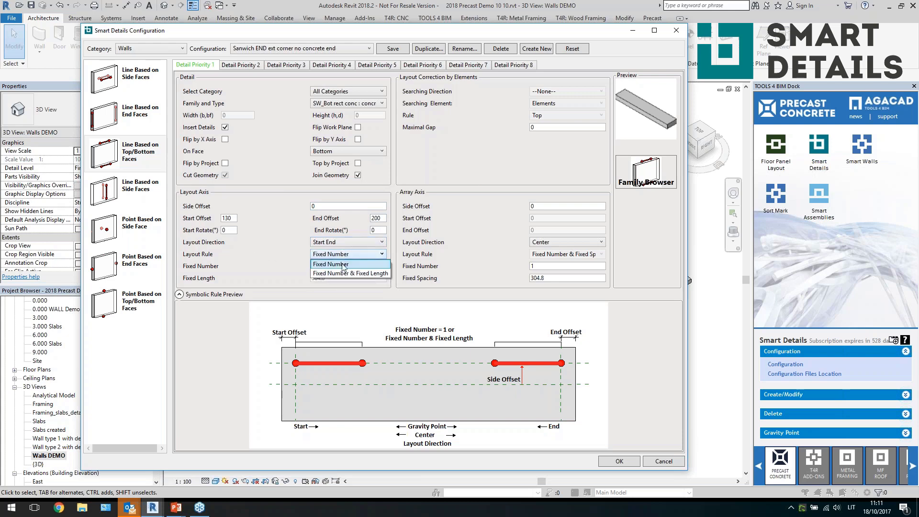
{"action": "key", "text": "Escape"}
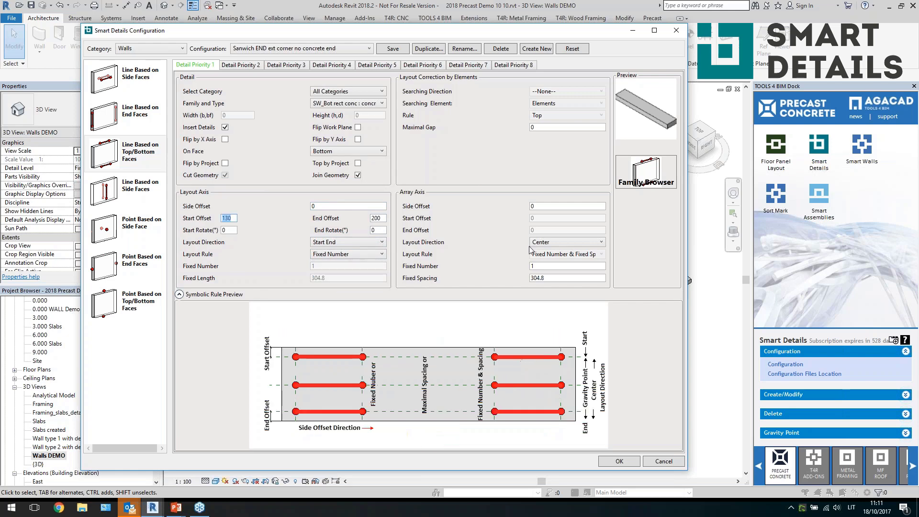
{"action": "left_click", "coordinate": [568, 242]}
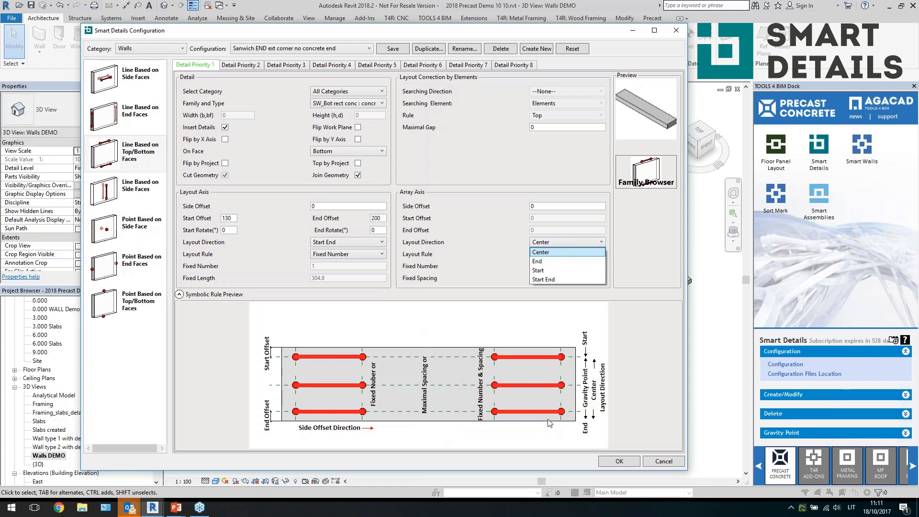
Step: Display the Point Based on Side Face settings and review the searching direction and connection rule options
{"action": "left_click", "coordinate": [133, 233]}
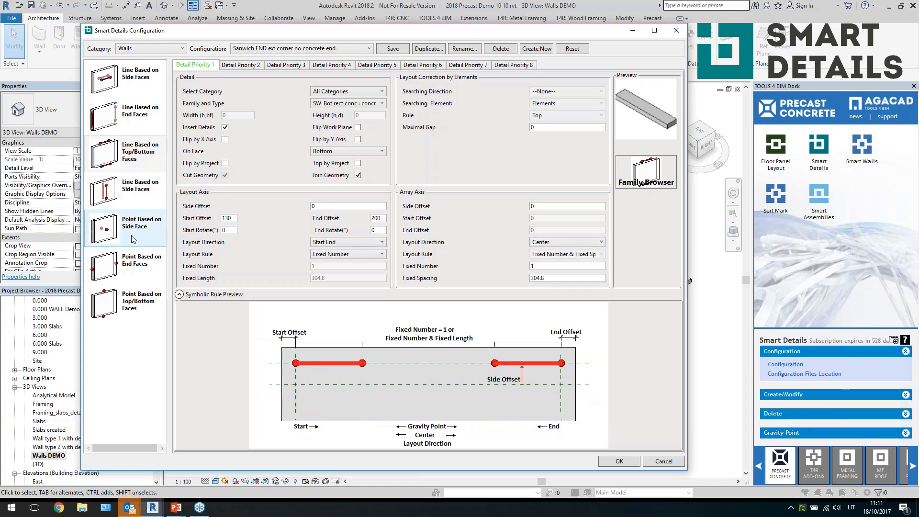
{"action": "left_click", "coordinate": [133, 239]}
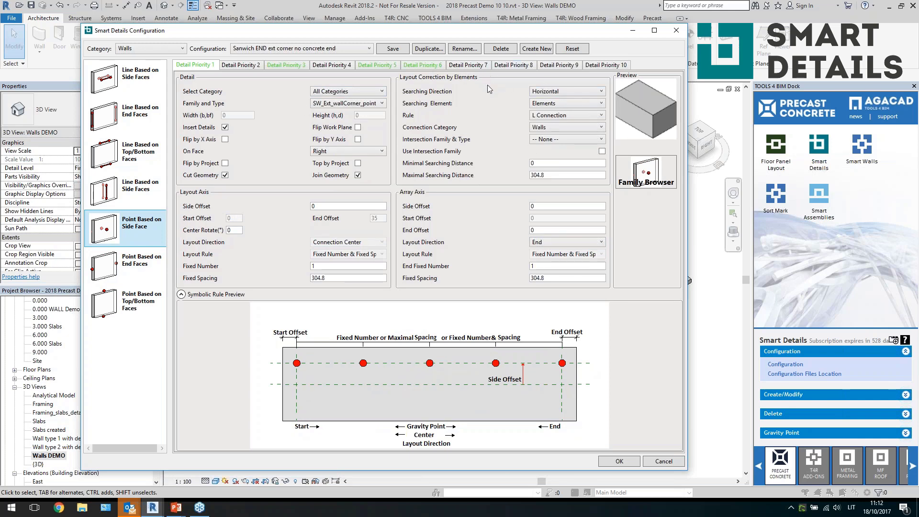
{"action": "left_click", "coordinate": [569, 93]}
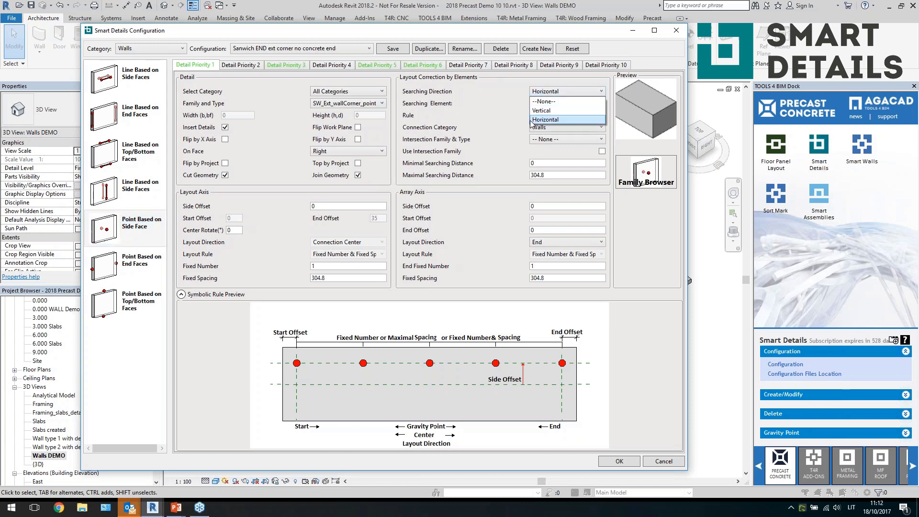
{"action": "left_click", "coordinate": [506, 118]}
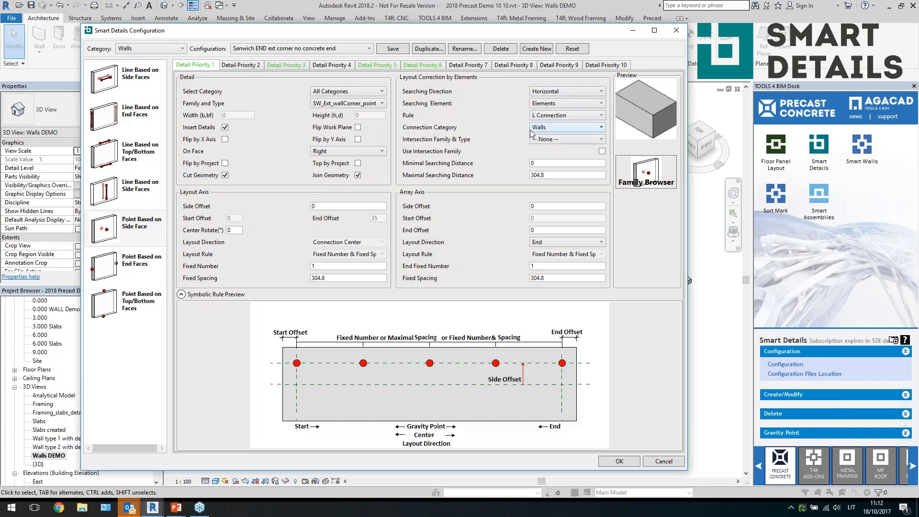
{"action": "left_click", "coordinate": [552, 116]}
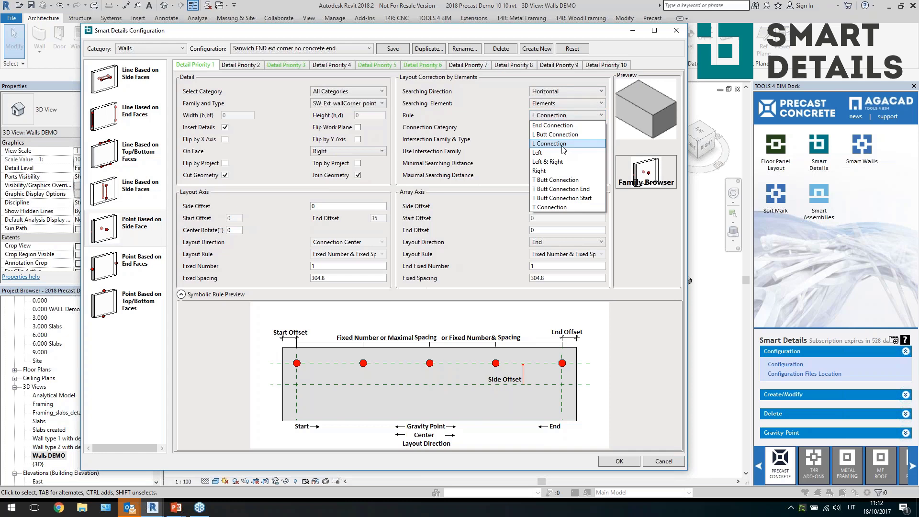
{"action": "left_click", "coordinate": [505, 131]}
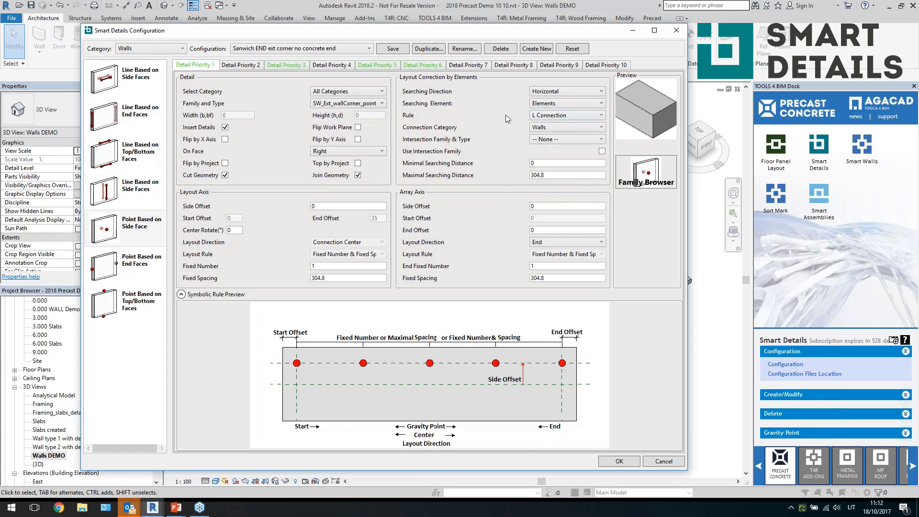
{"action": "left_click", "coordinate": [562, 117]}
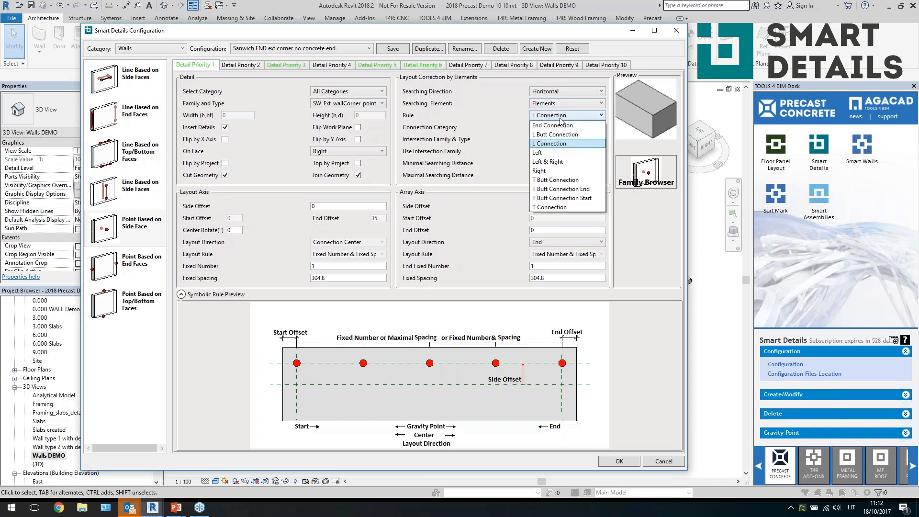
{"action": "left_click", "coordinate": [495, 124]}
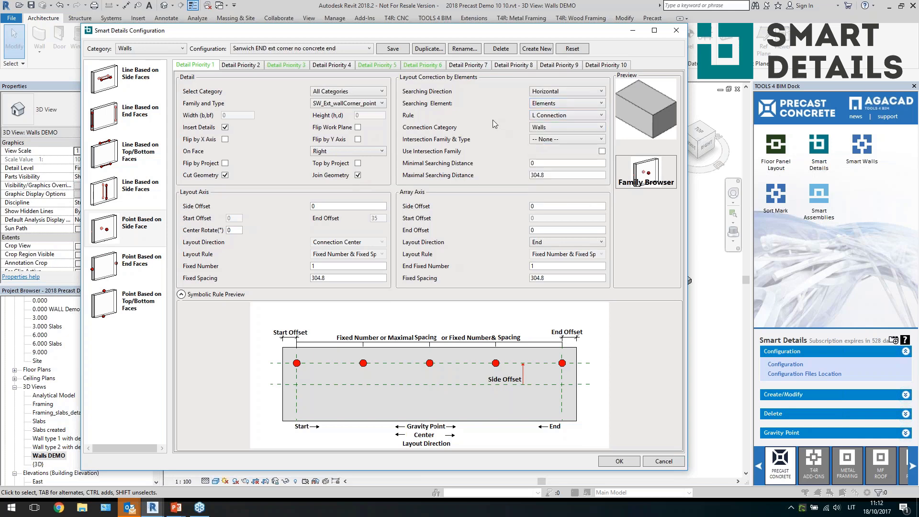
Step: Review the available connection categories for the side face detail and close the Smart Details configuration
{"action": "left_click", "coordinate": [567, 127]}
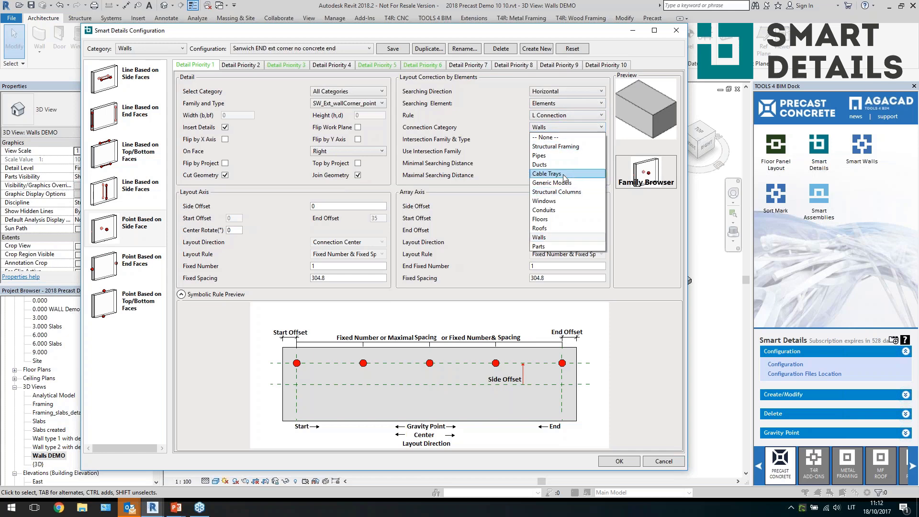
{"action": "left_click", "coordinate": [504, 131]}
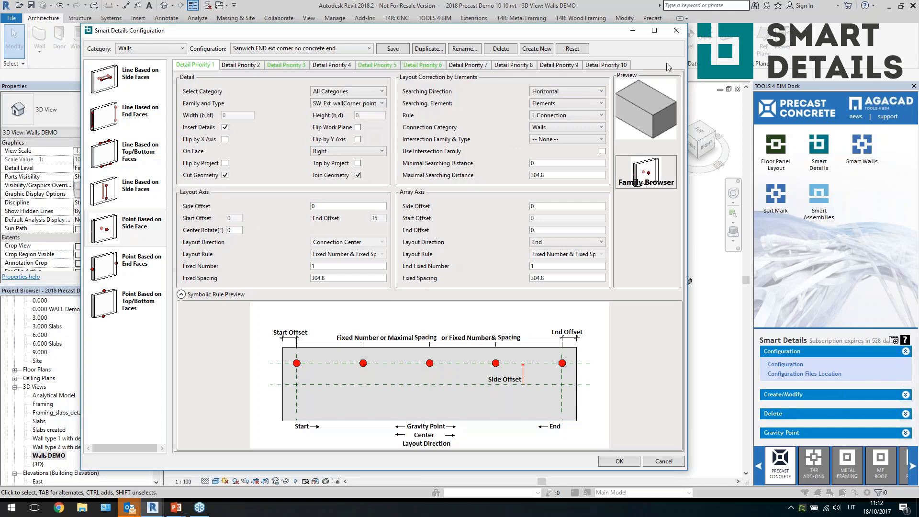
{"action": "left_click", "coordinate": [676, 32]}
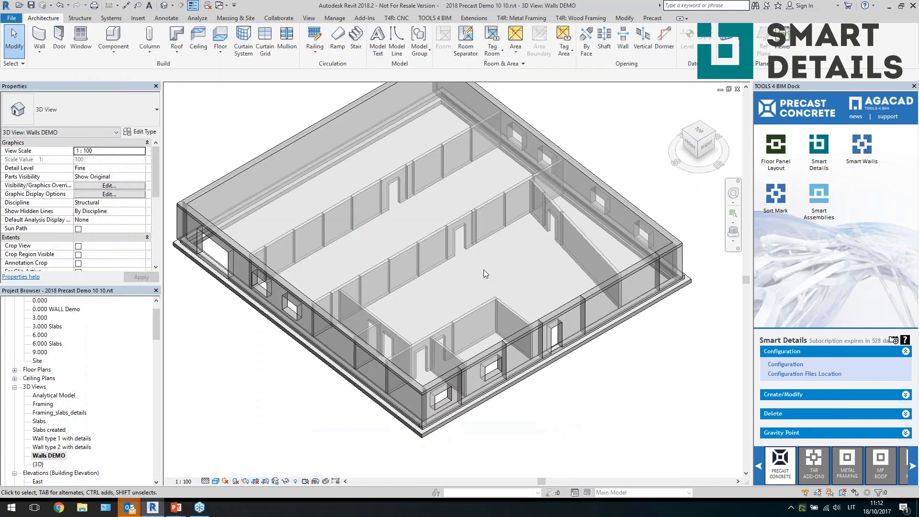
Step: Set the Smart Details configuration files location to Shared Company Project I and save it
{"action": "left_click", "coordinate": [829, 374]}
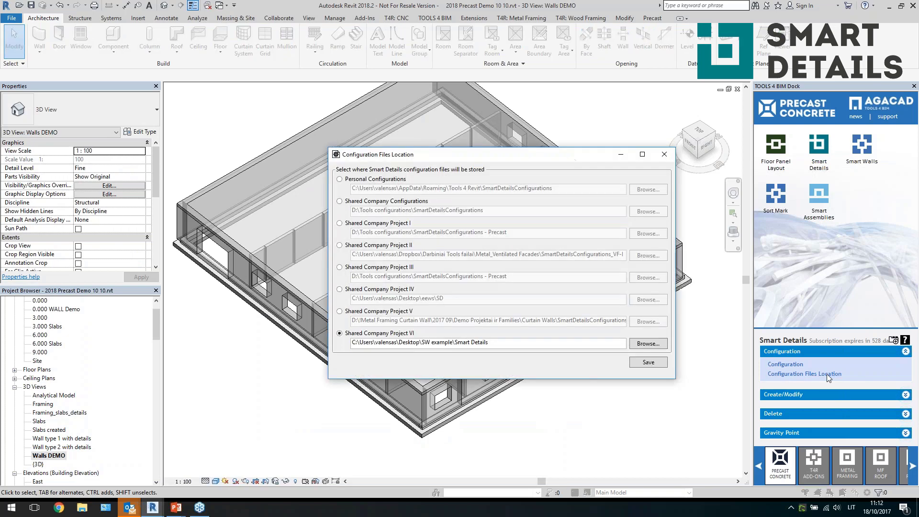
{"action": "left_click", "coordinate": [386, 225]}
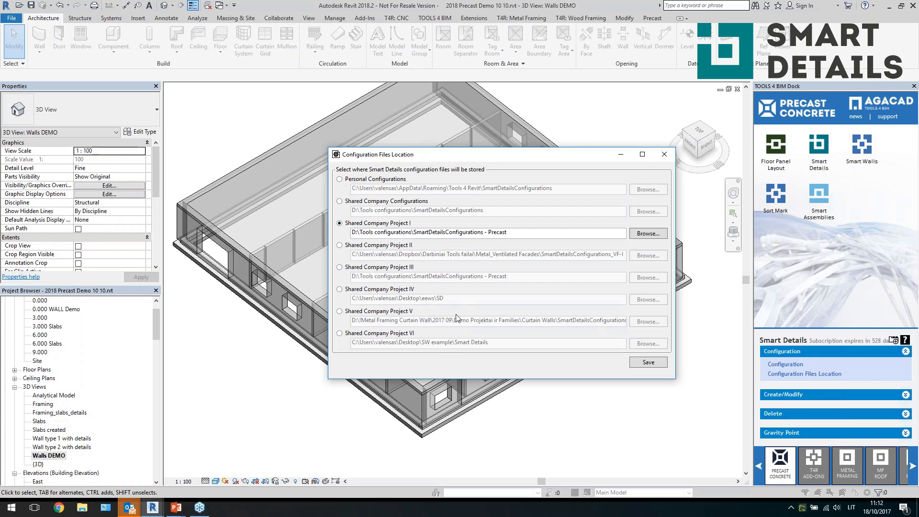
{"action": "left_click", "coordinate": [639, 365]}
Step: Insert details with the LTEND_Massive walls configuration into two adjacent Massive wall 200 panels of the interior wall
{"action": "scroll", "coordinate": [352, 284], "scroll_direction": "up", "scroll_amount": 2}
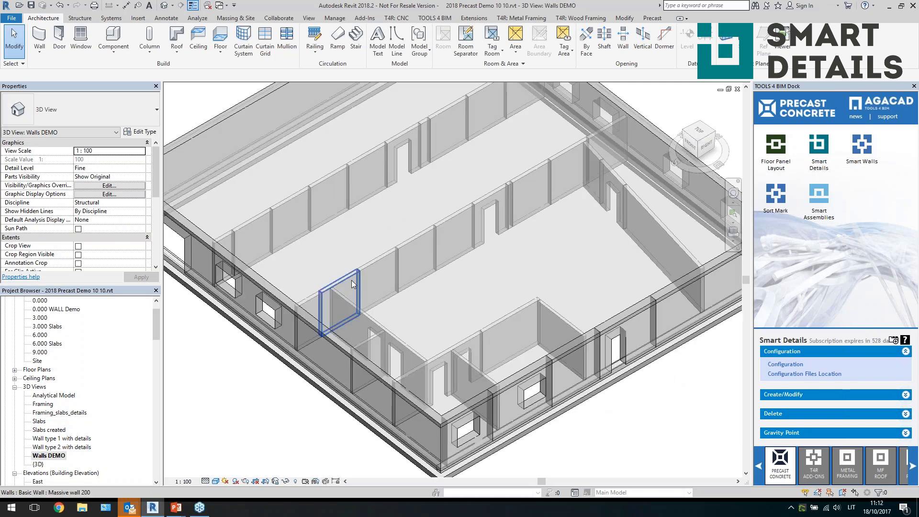
{"action": "left_click", "coordinate": [352, 284]}
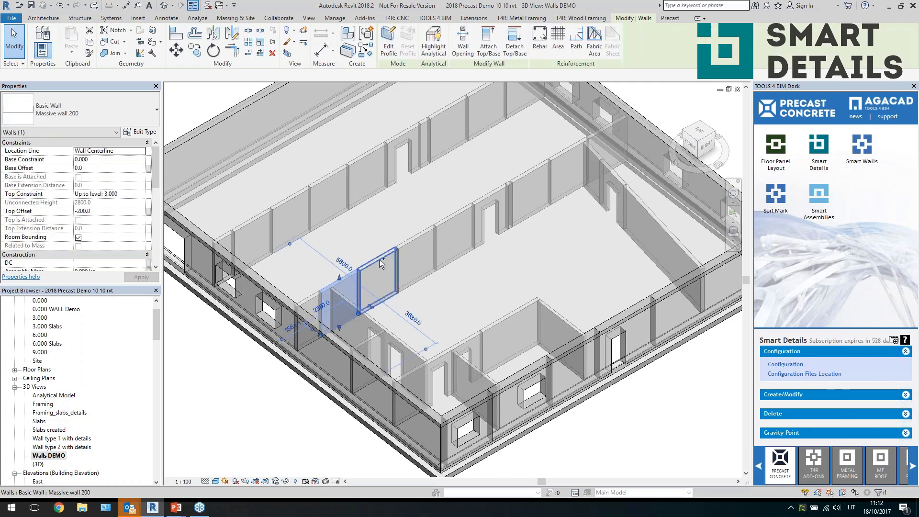
{"action": "left_click", "coordinate": [378, 278], "text": "ctrl"}
{"action": "scroll", "coordinate": [292, 314], "scroll_direction": "up", "scroll_amount": 1}
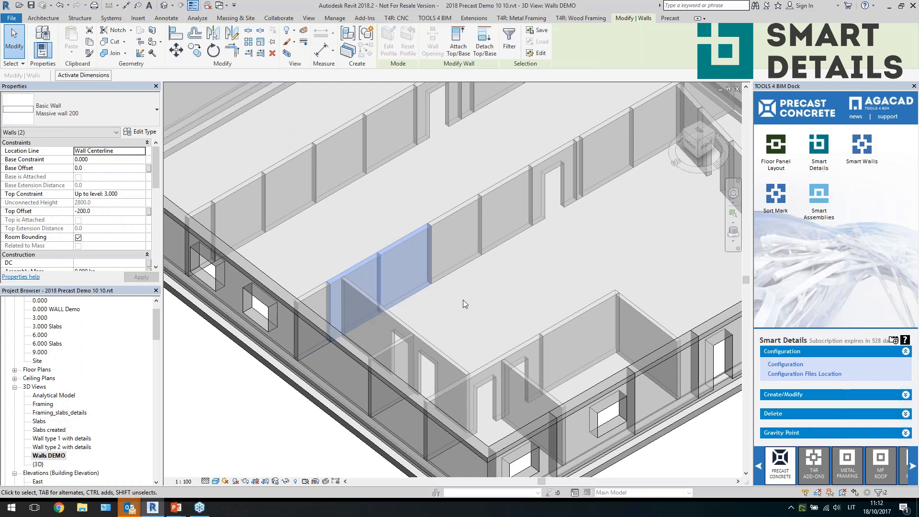
{"action": "left_click", "coordinate": [784, 394]}
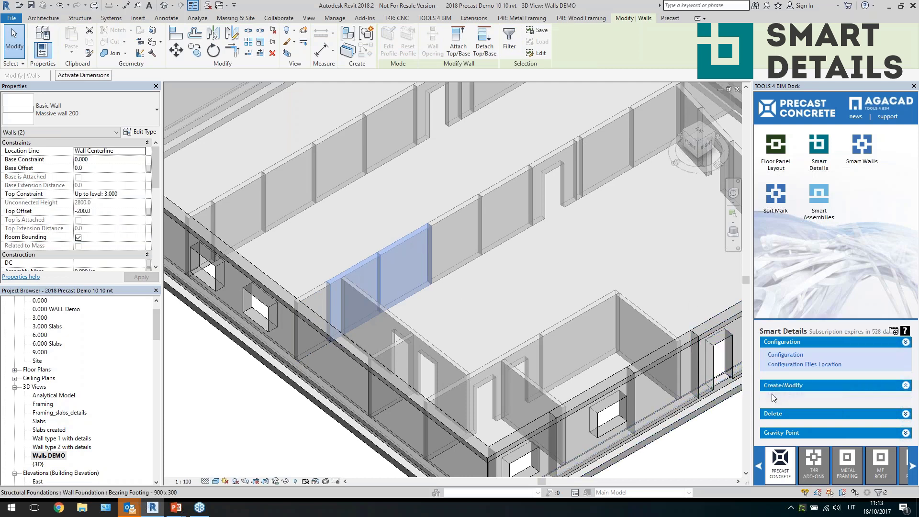
{"action": "left_click", "coordinate": [780, 345]}
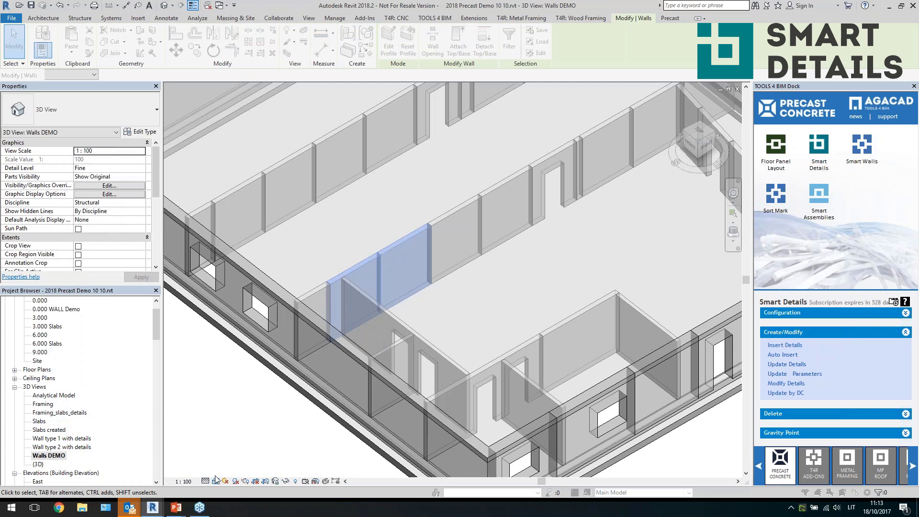
{"action": "left_click", "coordinate": [125, 473]}
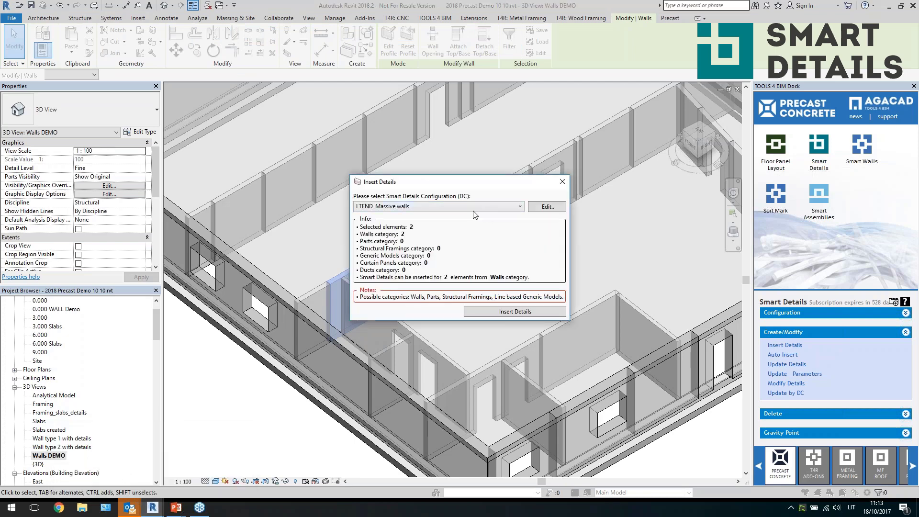
{"action": "left_click", "coordinate": [441, 208]}
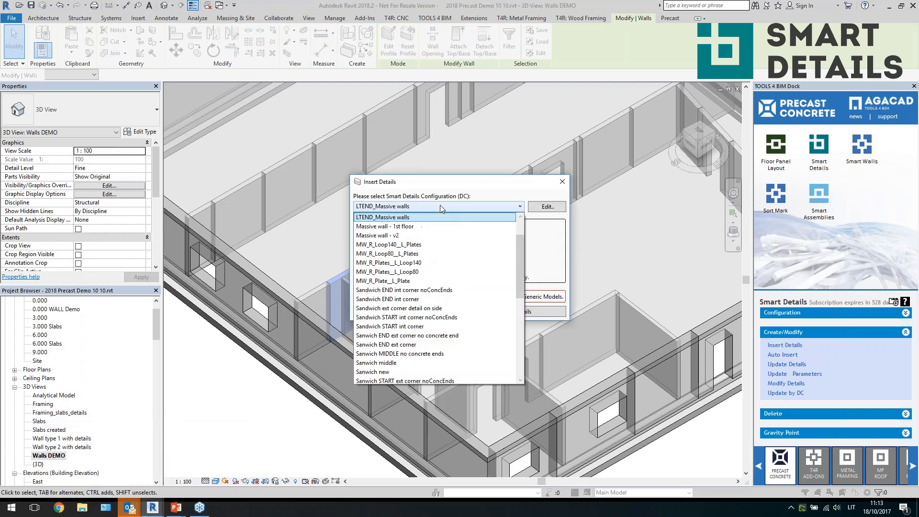
{"action": "left_click", "coordinate": [411, 218]}
{"action": "left_click", "coordinate": [494, 312]}
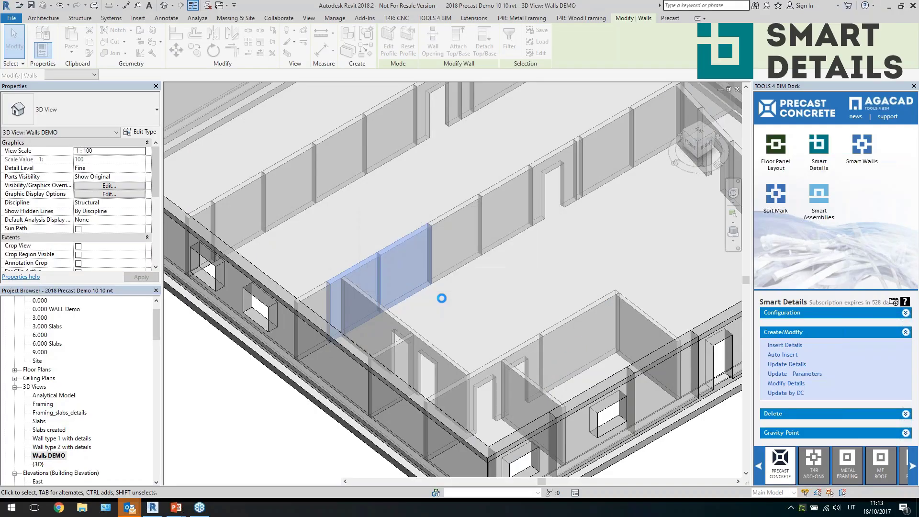
{"action": "key", "text": "Escape"}
Step: Inspect the details inserted in the two wall panels, including a connection loop and the cut at the wall end
{"action": "scroll", "coordinate": [347, 297], "scroll_direction": "up", "scroll_amount": 4}
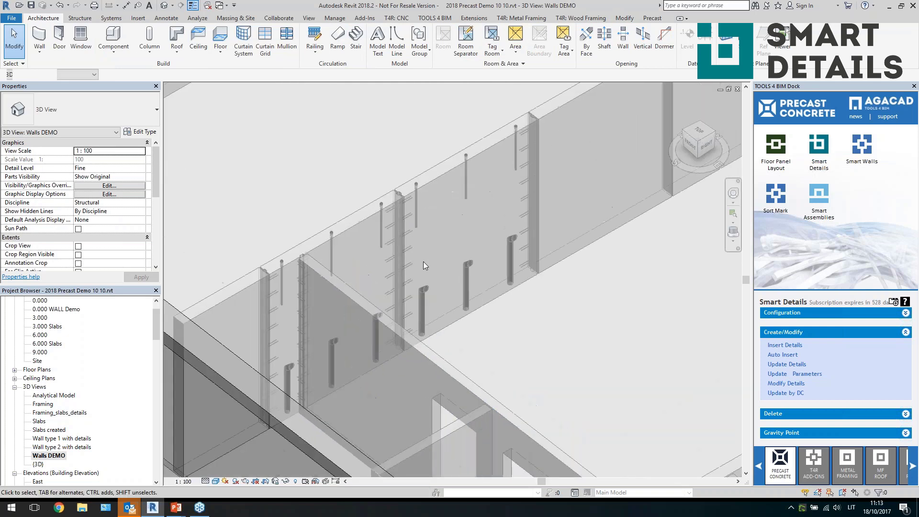
{"action": "left_click", "coordinate": [359, 229]}
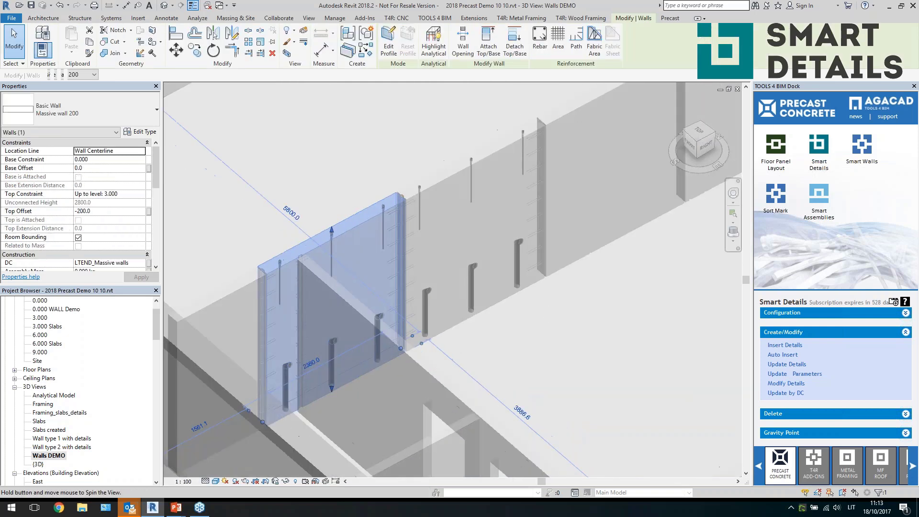
{"action": "middle_click_drag", "start_coordinate": [360, 229], "coordinate": [483, 330], "text": "shift"}
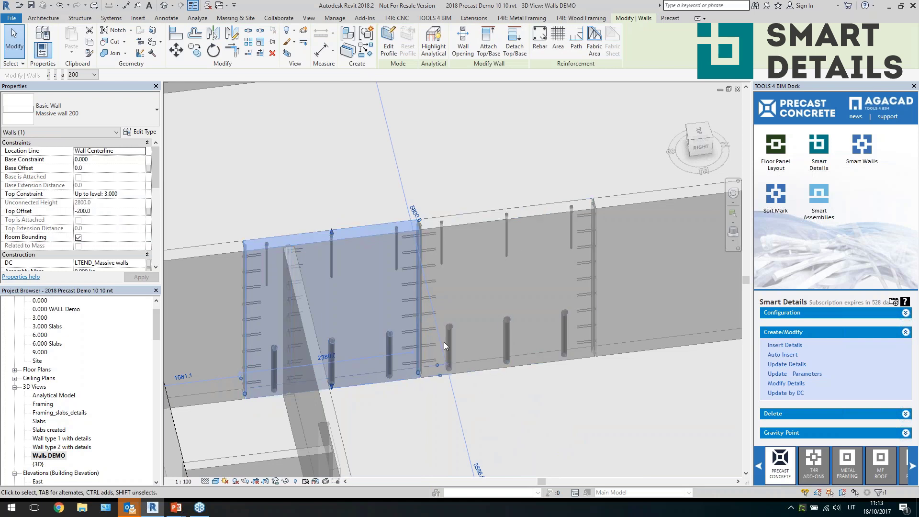
{"action": "left_click", "coordinate": [585, 334]}
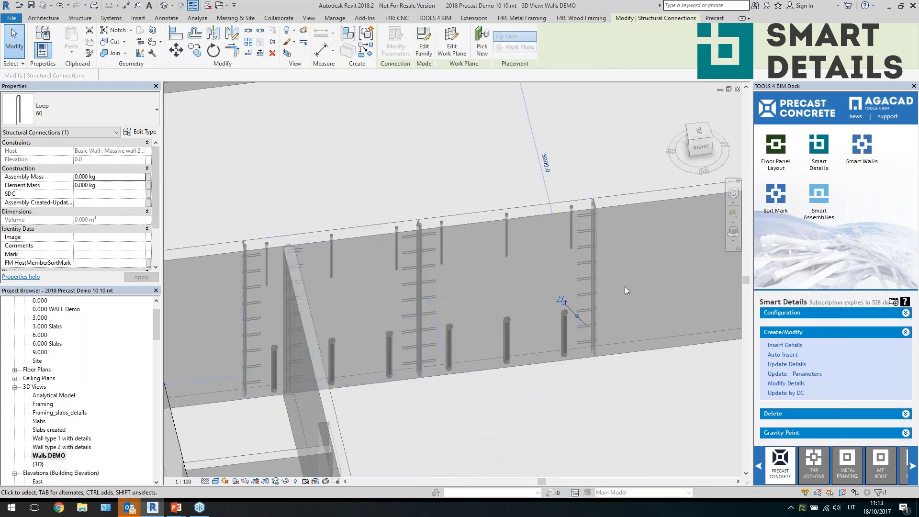
{"action": "mouse_move", "coordinate": [625, 286]}
{"action": "middle_mouse_down", "text": "shift"}
{"action": "mouse_move", "coordinate": [659, 332]}
{"action": "mouse_move", "coordinate": [622, 274]}
{"action": "middle_mouse_up", "text": "shift"}
{"action": "scroll", "coordinate": [549, 183], "scroll_direction": "up", "scroll_amount": 6}
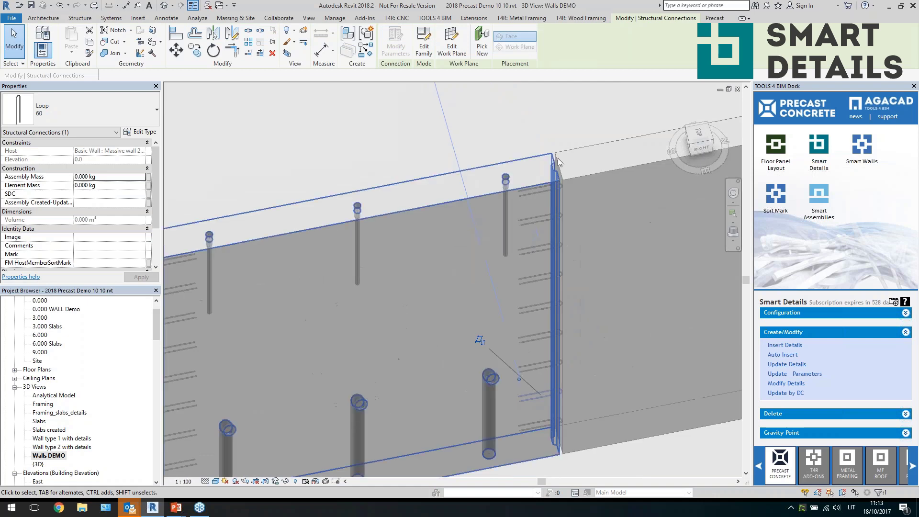
{"action": "key", "text": "Escape"}
{"action": "left_click", "coordinate": [549, 183]}
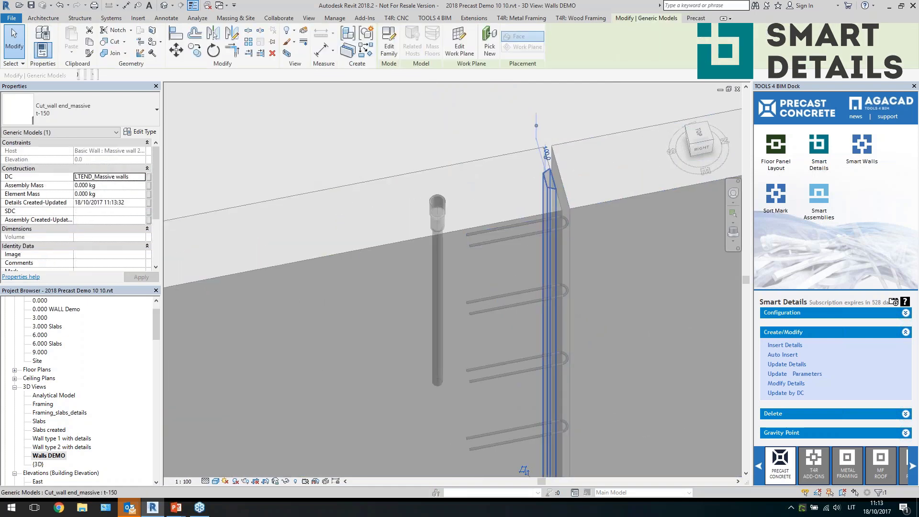
{"action": "scroll", "coordinate": [546, 201], "scroll_direction": "down", "scroll_amount": 5}
{"action": "middle_click_drag", "start_coordinate": [375, 210], "coordinate": [483, 270], "text": "shift"}
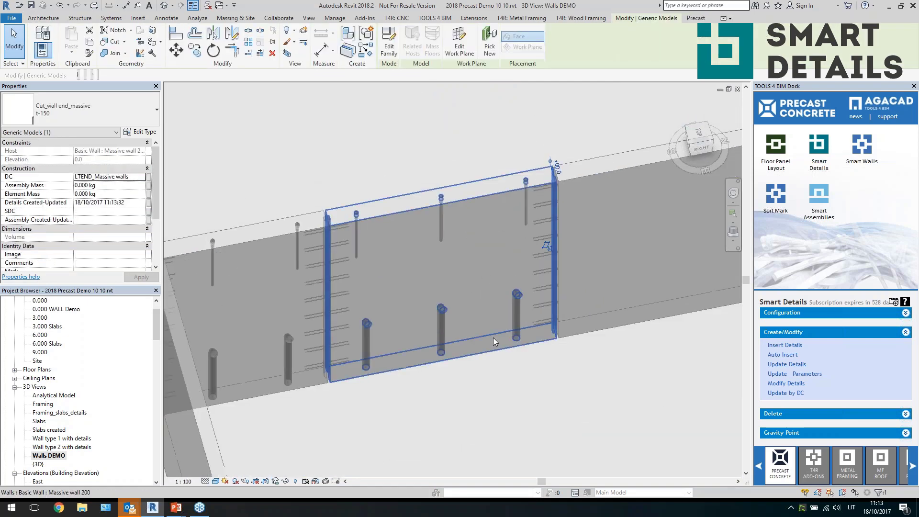
{"action": "key", "text": "Escape"}
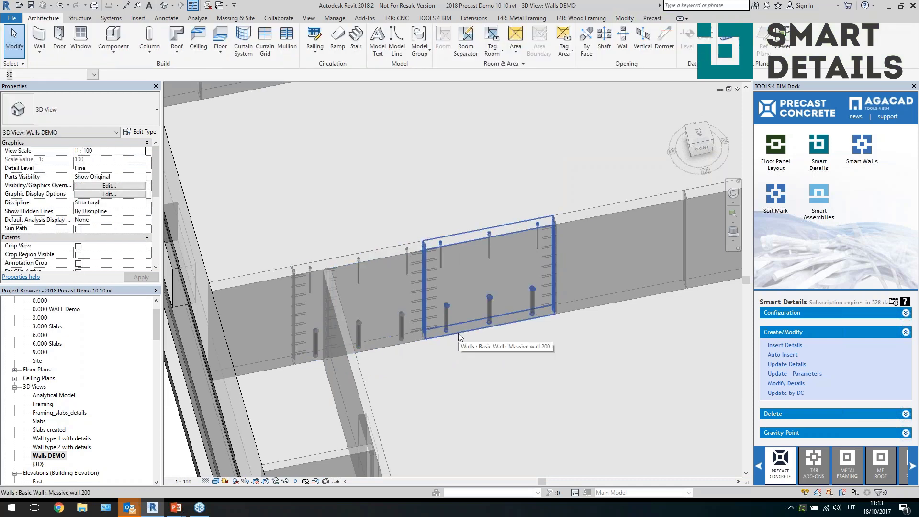
Step: Examine the Massive wall 200 panel from above, around the joint where the perpendicular wall meets it
{"action": "left_click", "coordinate": [372, 345]}
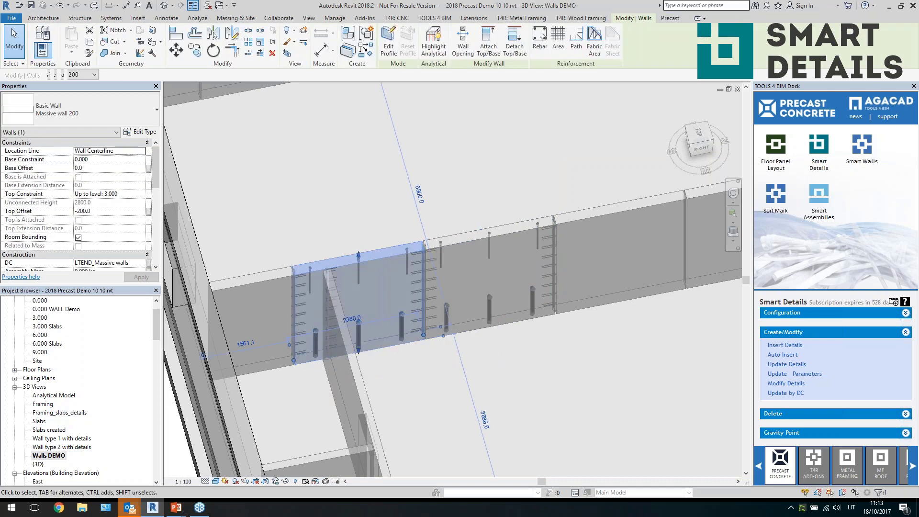
{"action": "left_click", "coordinate": [363, 385]}
{"action": "middle_click_drag", "start_coordinate": [359, 364], "coordinate": [331, 320], "text": "shift"}
{"action": "scroll", "coordinate": [330, 320], "scroll_direction": "up", "scroll_amount": 3}
{"action": "left_click", "coordinate": [386, 300]}
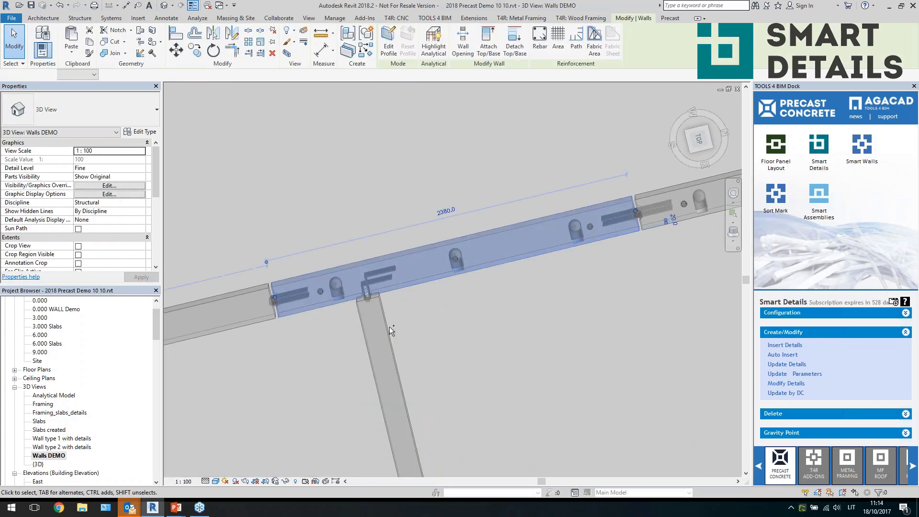
{"action": "left_click", "coordinate": [407, 312]}
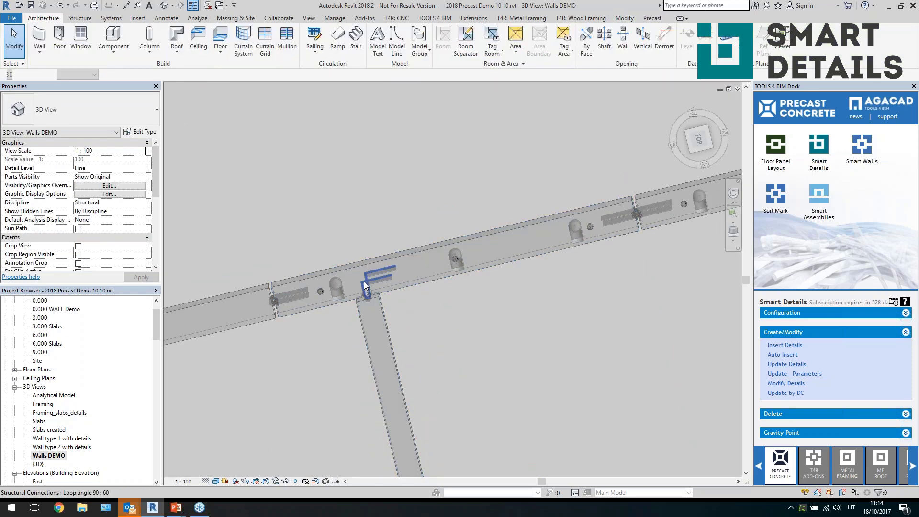
Step: Inspect a Loop angle 90 connection at the T joint between the wall panel and the perpendicular wall
{"action": "scroll", "coordinate": [378, 283], "scroll_direction": "up", "scroll_amount": 2}
{"action": "left_click", "coordinate": [377, 287]}
{"action": "middle_click_drag", "start_coordinate": [377, 286], "coordinate": [390, 323], "text": "shift"}
{"action": "scroll", "coordinate": [363, 292], "scroll_direction": "down", "scroll_amount": 5}
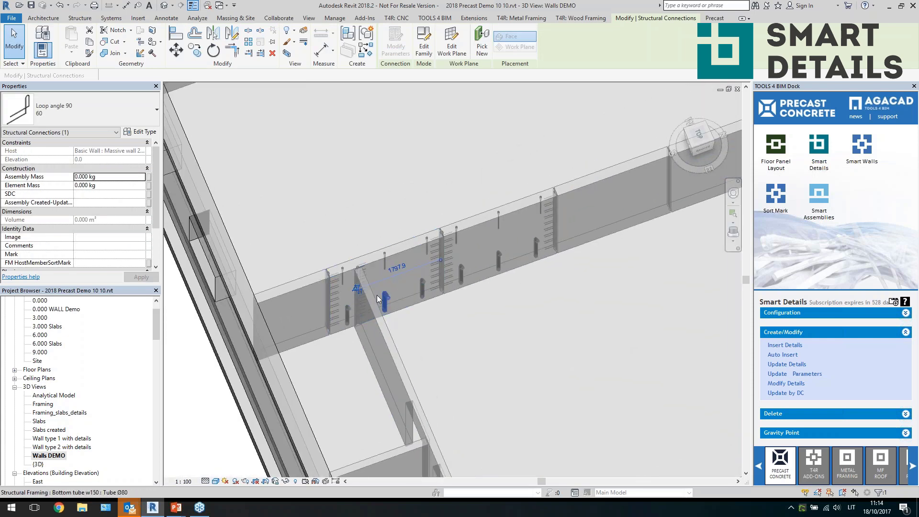
{"action": "scroll", "coordinate": [375, 291], "scroll_direction": "up", "scroll_amount": 2}
{"action": "key", "text": "Escape"}
{"action": "scroll", "coordinate": [358, 237], "scroll_direction": "down", "scroll_amount": 3}
{"action": "middle_click_drag", "start_coordinate": [356, 244], "coordinate": [355, 245], "text": "shift"}
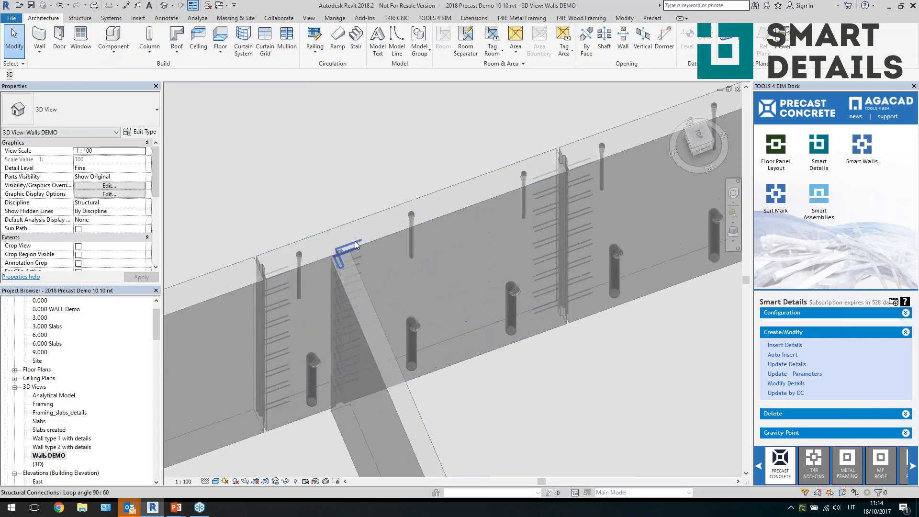
Step: Review the layout rule options of the Loop angle 90 detail with Modify Details, keeping T Connection, and update the details
{"action": "left_click", "coordinate": [355, 245]}
{"action": "scroll", "coordinate": [355, 245], "scroll_direction": "down", "scroll_amount": 2}
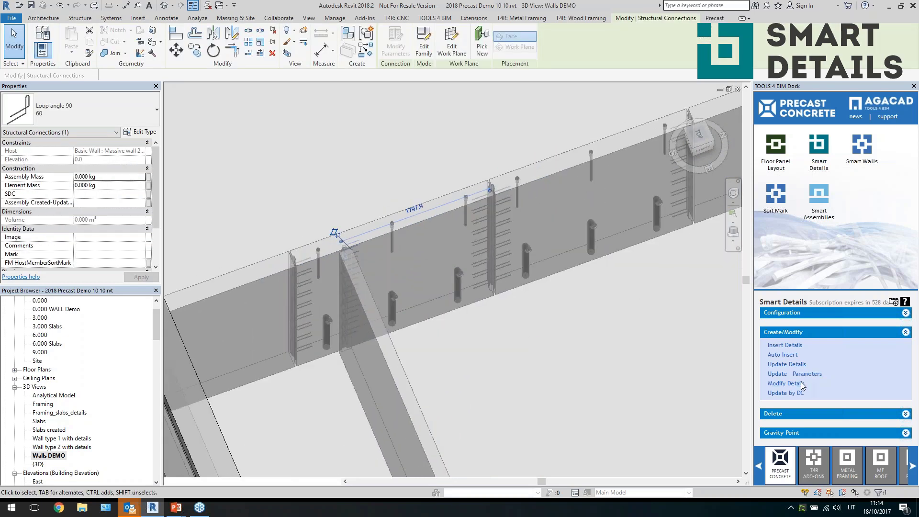
{"action": "left_click", "coordinate": [649, 335]}
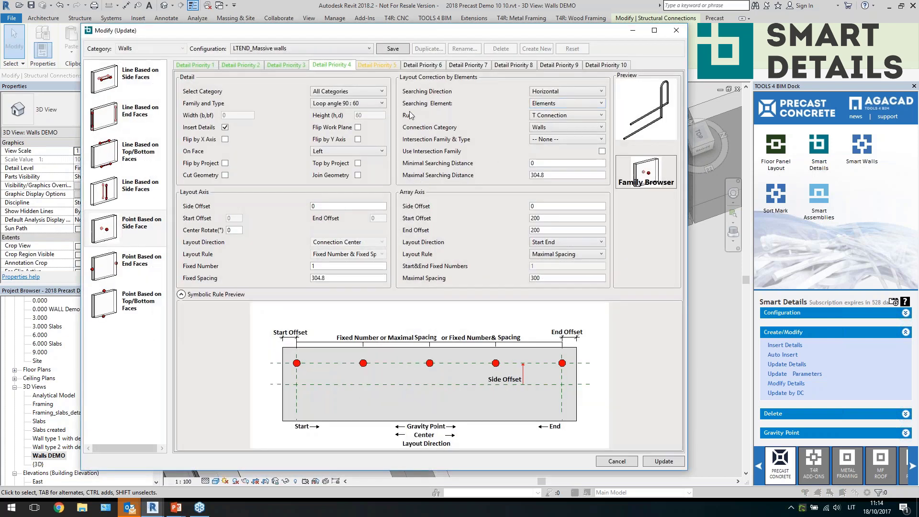
{"action": "mouse_move", "coordinate": [573, 259]}
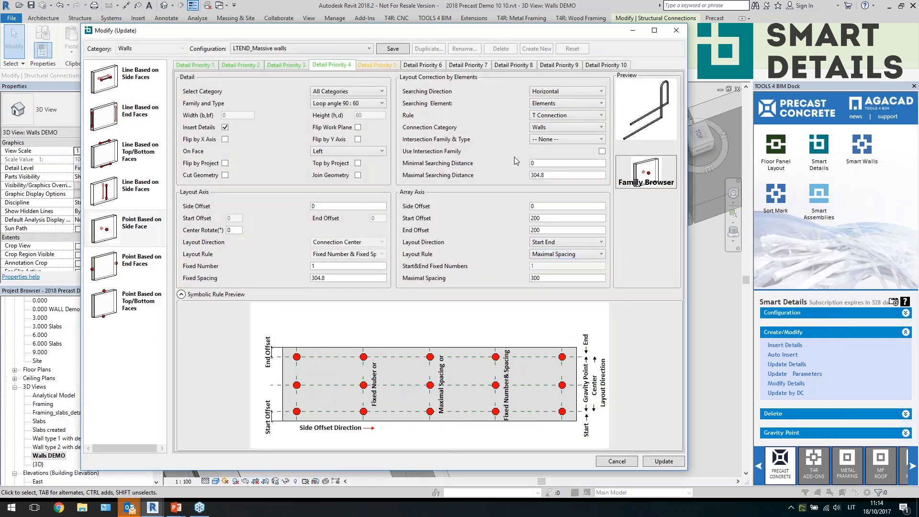
{"action": "left_click", "coordinate": [557, 116]}
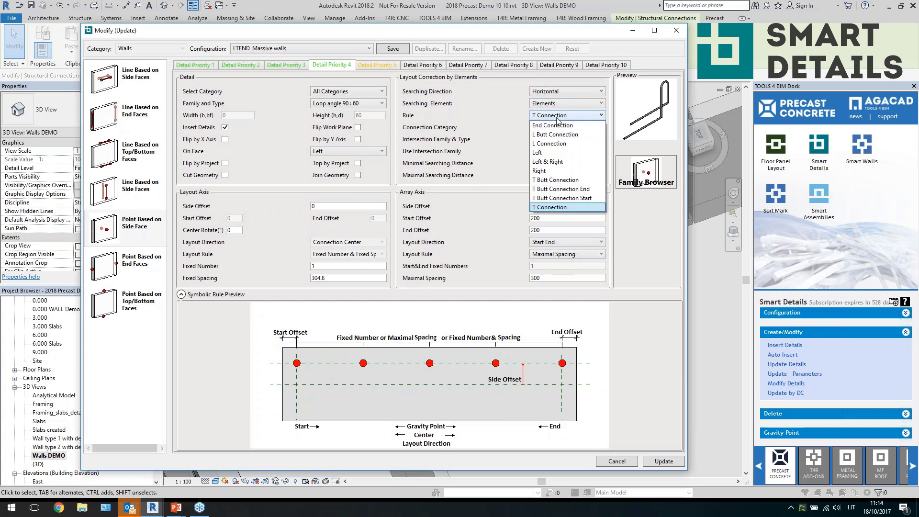
{"action": "left_click", "coordinate": [508, 123]}
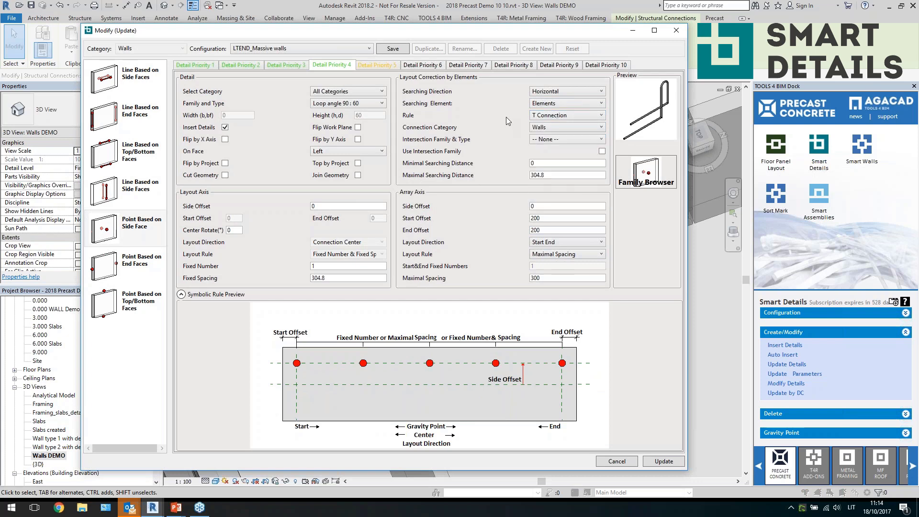
{"action": "mouse_move", "coordinate": [555, 282]}
{"action": "left_click", "coordinate": [663, 462]}
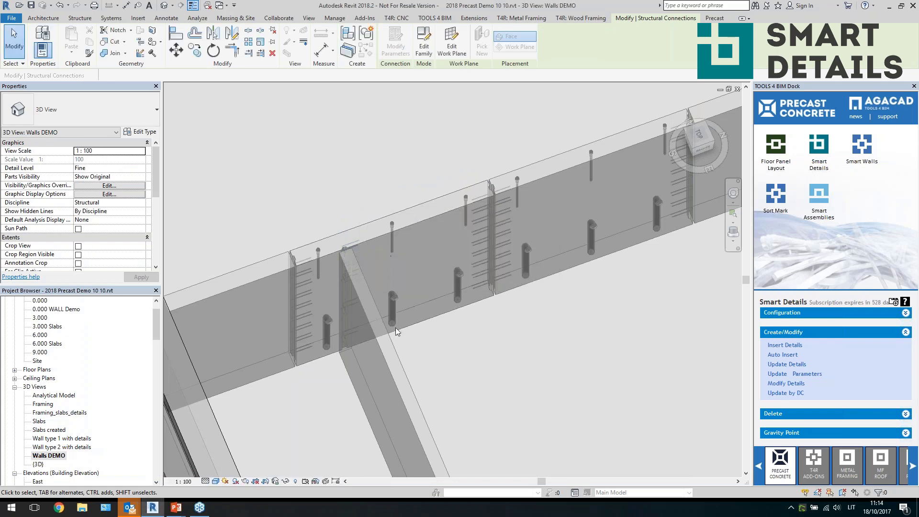
Step: Check one of the updated Loop angle 90 connections along the T joint up close
{"action": "scroll", "coordinate": [388, 318], "scroll_direction": "up", "scroll_amount": 5}
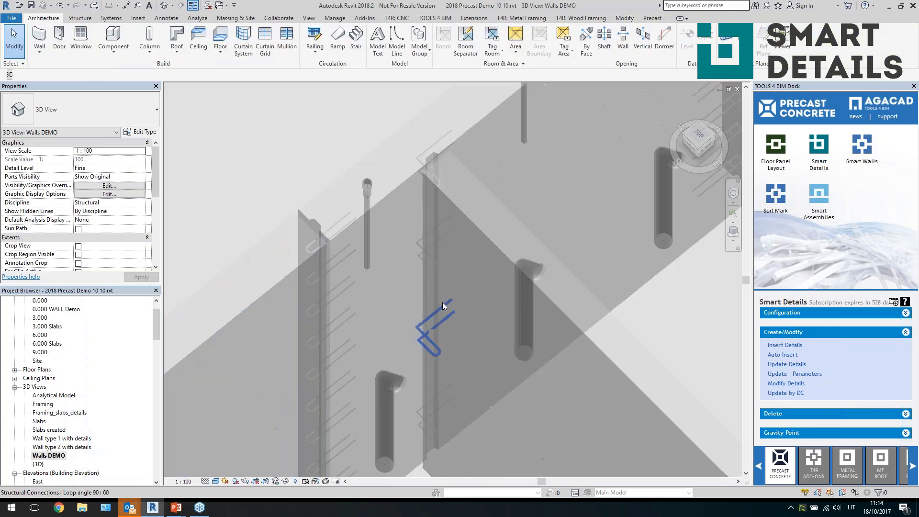
{"action": "left_click", "coordinate": [420, 330]}
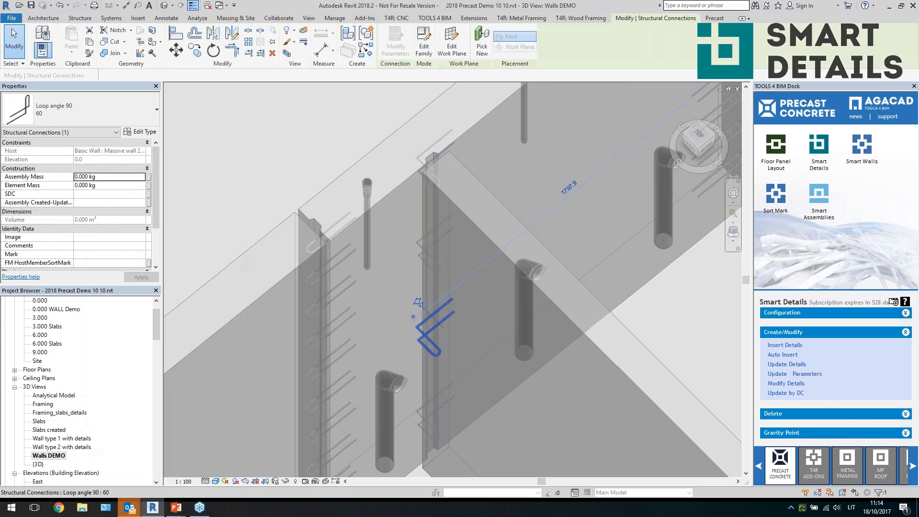
{"action": "scroll", "coordinate": [391, 238], "scroll_direction": "down", "scroll_amount": 5}
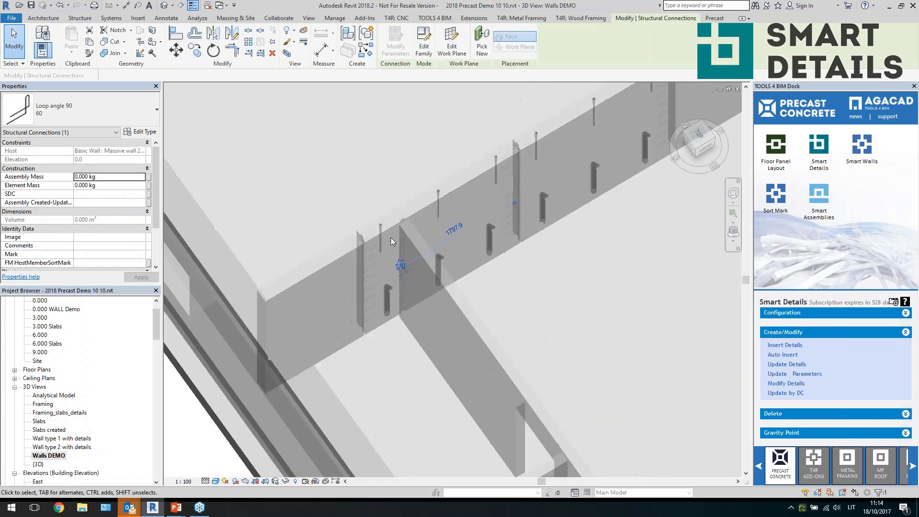
{"action": "key", "text": "Escape"}
Step: Auto-insert details into the interior massive walls around the small corner rooms and the two adjoining Sandwich 430 exterior panels
{"action": "scroll", "coordinate": [444, 276], "scroll_direction": "down", "scroll_amount": 5}
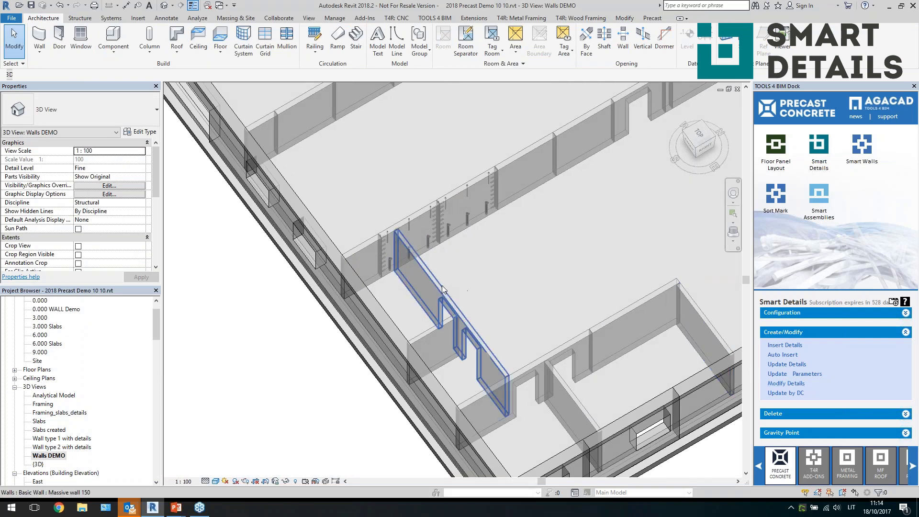
{"action": "left_click", "coordinate": [436, 324]}
{"action": "scroll", "coordinate": [579, 335], "scroll_direction": "down", "scroll_amount": 3}
{"action": "key", "text": "Tab"}
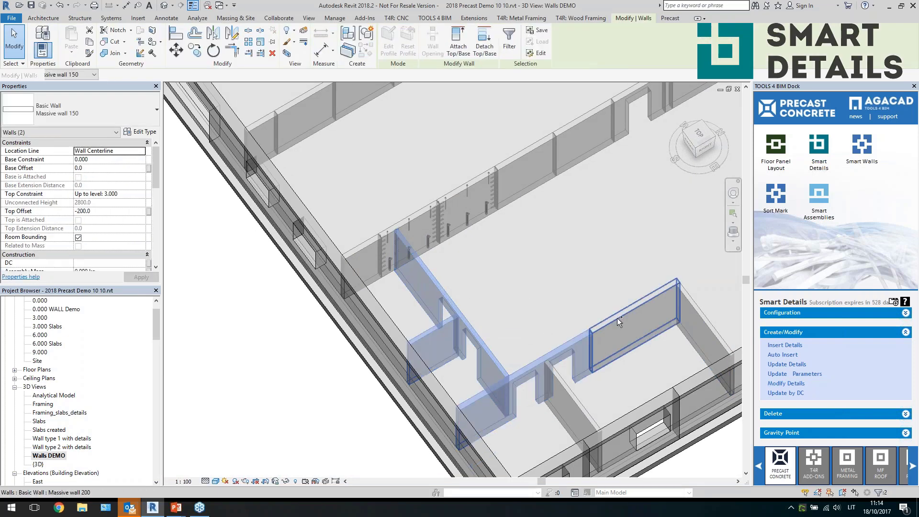
{"action": "left_click", "coordinate": [617, 318]}
{"action": "scroll", "coordinate": [579, 272], "scroll_direction": "up", "scroll_amount": 3}
{"action": "middle_click_drag", "start_coordinate": [579, 273], "coordinate": [622, 275], "text": "shift"}
{"action": "left_click", "coordinate": [668, 292], "text": "ctrl"}
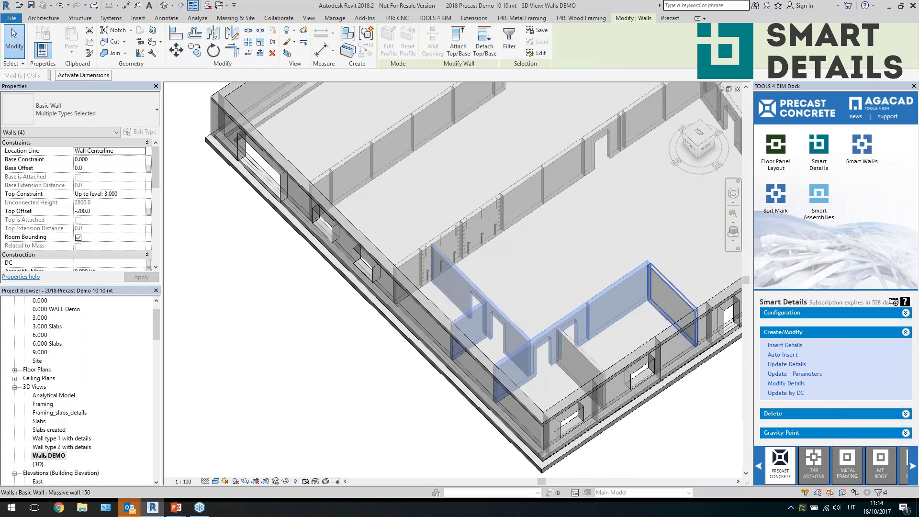
{"action": "scroll", "coordinate": [440, 303], "scroll_direction": "down", "scroll_amount": 3}
{"action": "scroll", "coordinate": [441, 303], "scroll_direction": "up", "scroll_amount": 3}
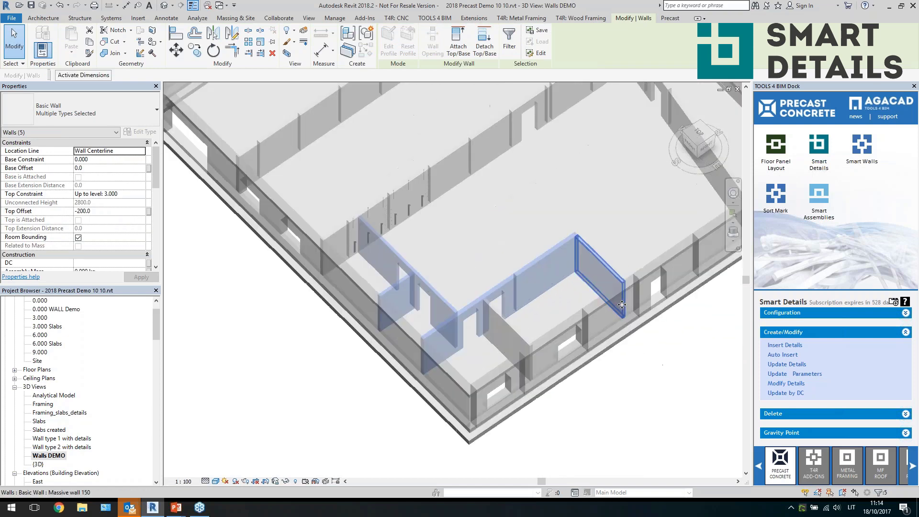
{"action": "left_click", "coordinate": [549, 327], "text": "ctrl"}
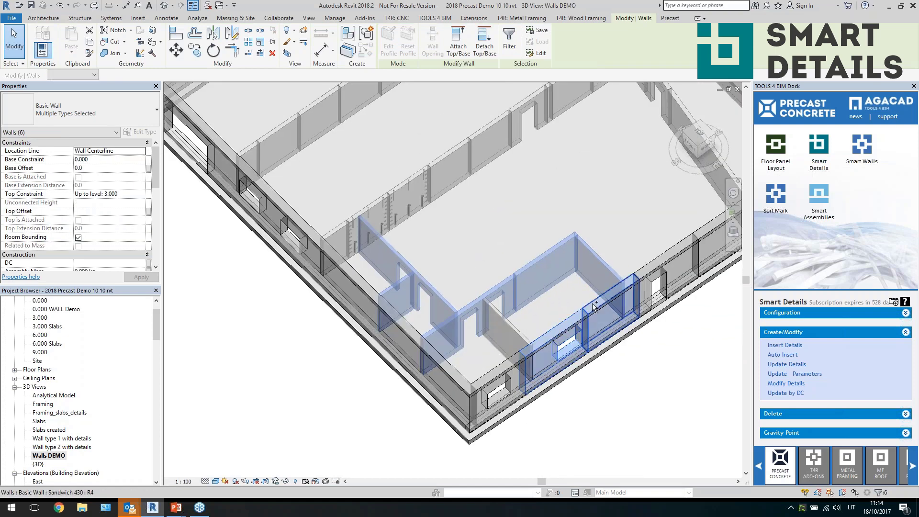
{"action": "left_click", "coordinate": [613, 296], "text": "ctrl"}
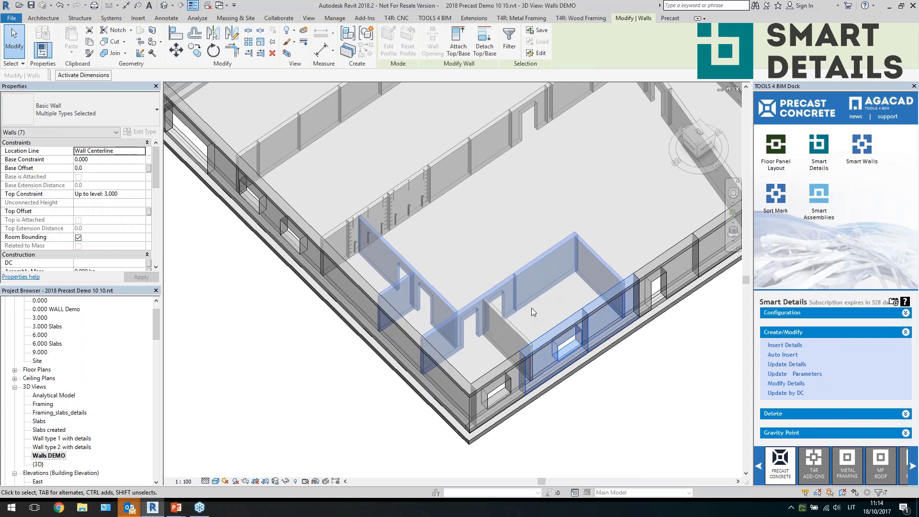
{"action": "scroll", "coordinate": [532, 308], "scroll_direction": "down", "scroll_amount": 2}
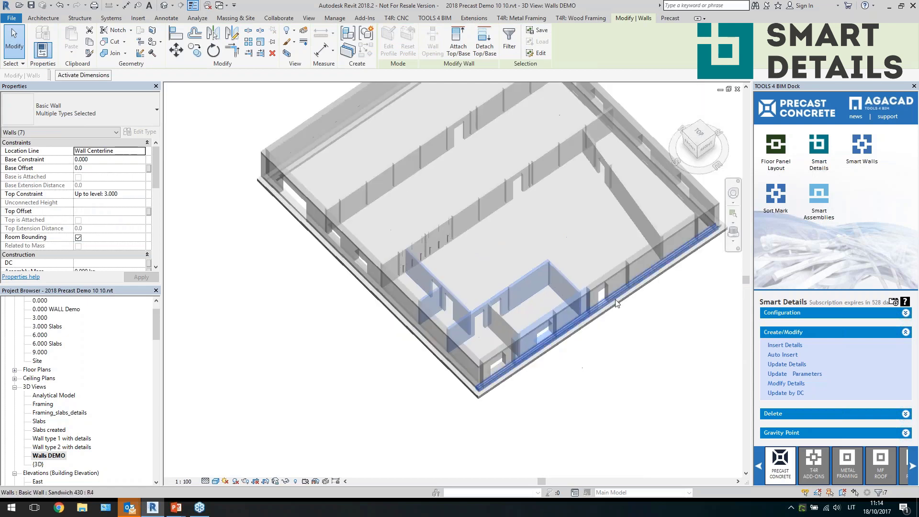
{"action": "left_click", "coordinate": [785, 354]}
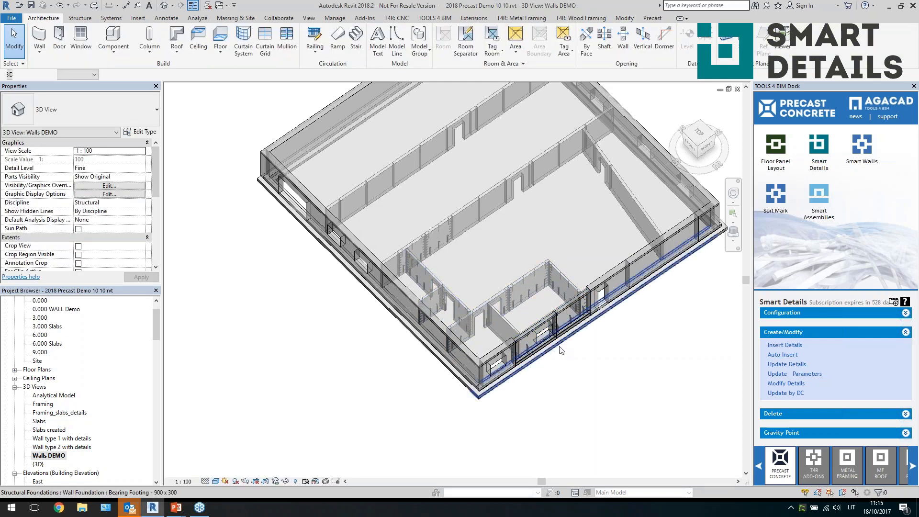
Step: Inspect the details in the windowed Sandwich 430 panel, including an embedded PVL 80 loop at its end
{"action": "scroll", "coordinate": [533, 328], "scroll_direction": "up", "scroll_amount": 5}
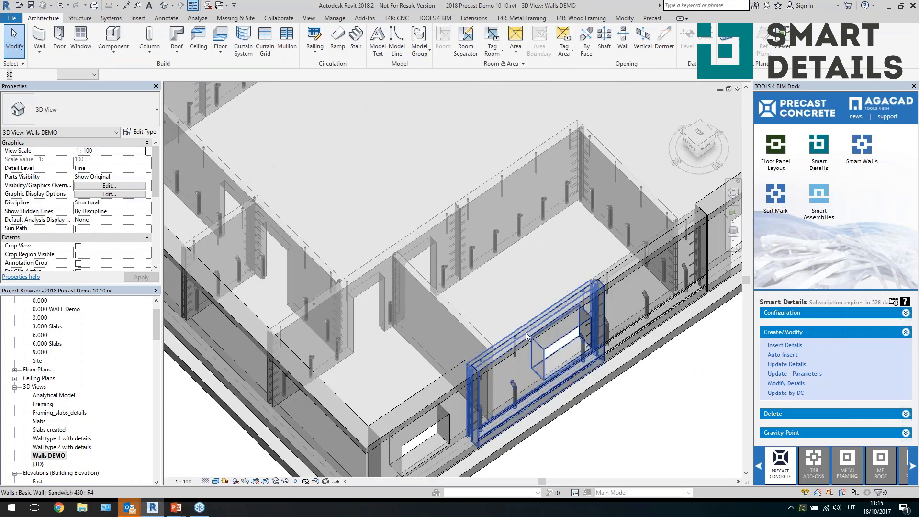
{"action": "left_click", "coordinate": [536, 356]}
{"action": "middle_click_drag", "start_coordinate": [535, 356], "coordinate": [565, 326], "text": "shift"}
{"action": "scroll", "coordinate": [565, 326], "scroll_direction": "up", "scroll_amount": 4}
{"action": "scroll", "coordinate": [539, 371], "scroll_direction": "up", "scroll_amount": 5}
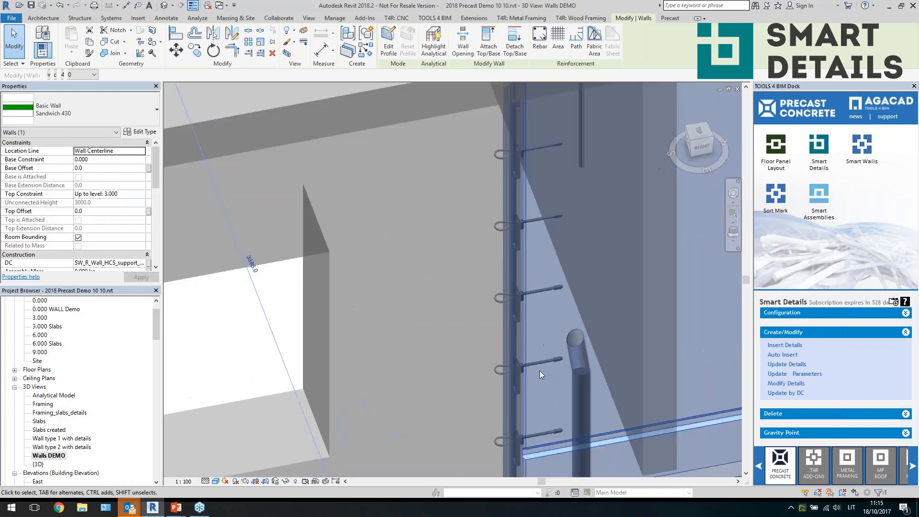
{"action": "left_click", "coordinate": [551, 363]}
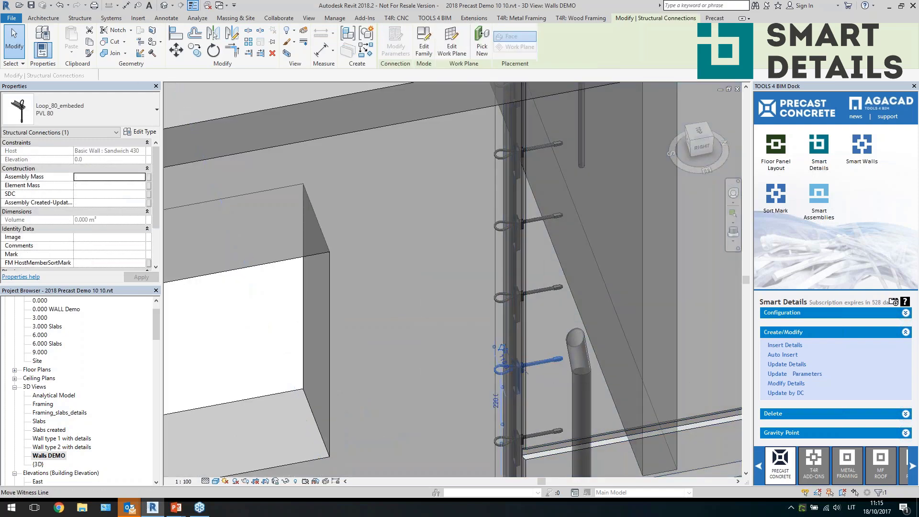
{"action": "scroll", "coordinate": [565, 372], "scroll_direction": "down", "scroll_amount": 6}
{"action": "key", "text": "Escape"}
{"action": "scroll", "coordinate": [596, 350], "scroll_direction": "down", "scroll_amount": 1}
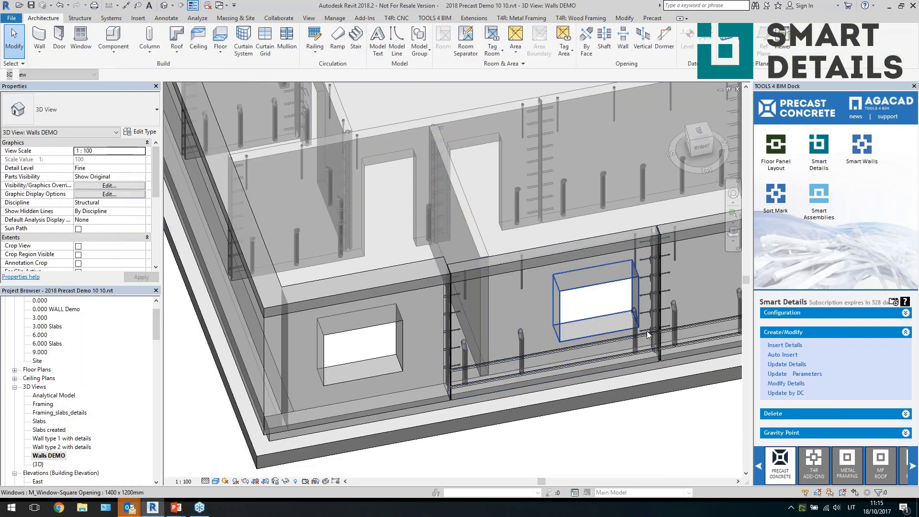
Step: Inspect the CUT_rectangular 200x200 connection along the upper edge of the windowed sandwich panel
{"action": "scroll", "coordinate": [640, 335], "scroll_direction": "up", "scroll_amount": 3}
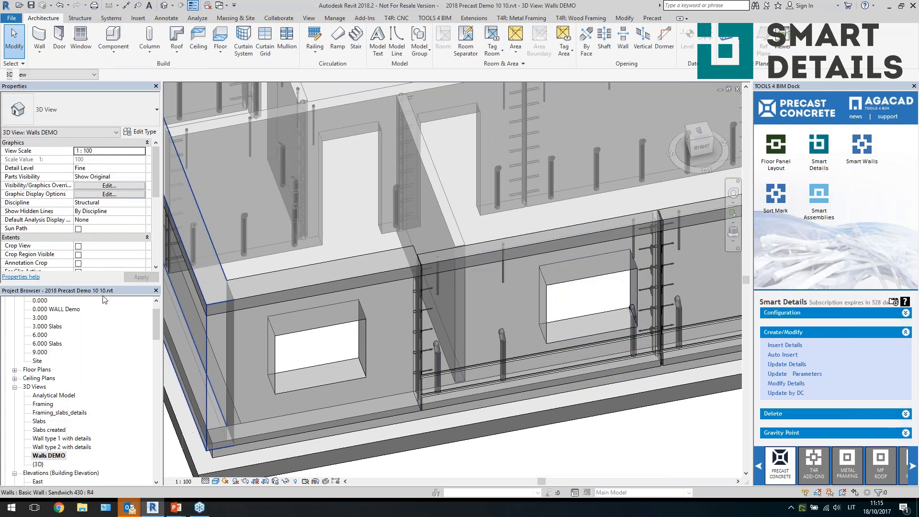
{"action": "left_click", "coordinate": [441, 247]}
{"action": "scroll", "coordinate": [383, 308], "scroll_direction": "down", "scroll_amount": 2}
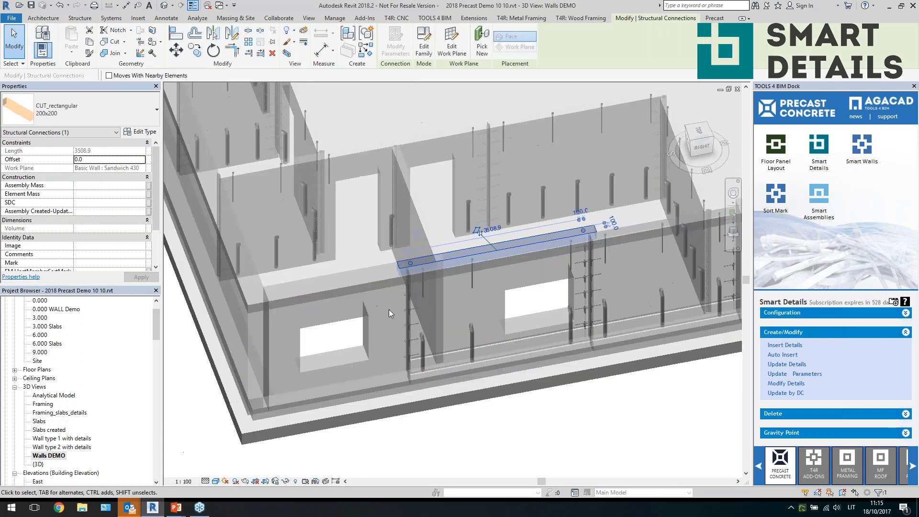
{"action": "scroll", "coordinate": [389, 309], "scroll_direction": "up", "scroll_amount": 1}
{"action": "key", "text": "Escape"}
{"action": "scroll", "coordinate": [481, 341], "scroll_direction": "down", "scroll_amount": 1}
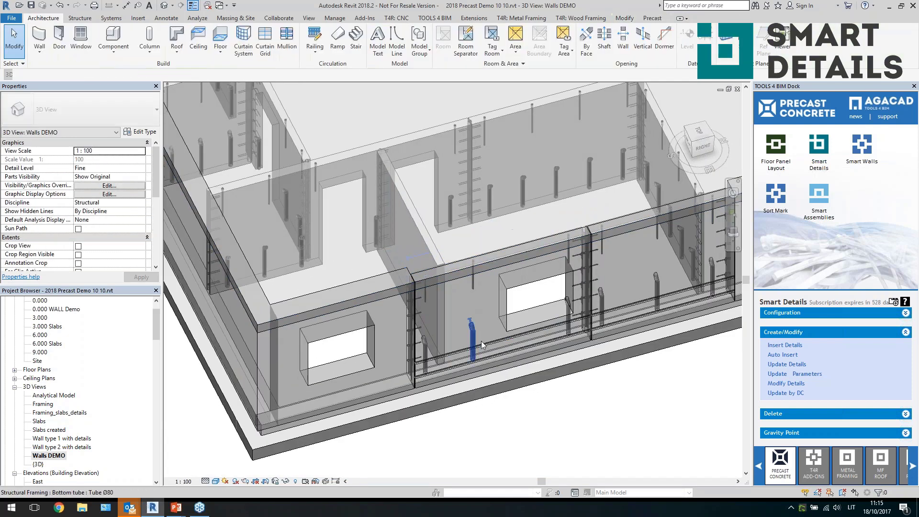
Step: Open the 0.000 WALL Demo structural plan and examine the sandwich end cut and embedded loop at the panel joint
{"action": "scroll", "coordinate": [484, 343], "scroll_direction": "up", "scroll_amount": 3}
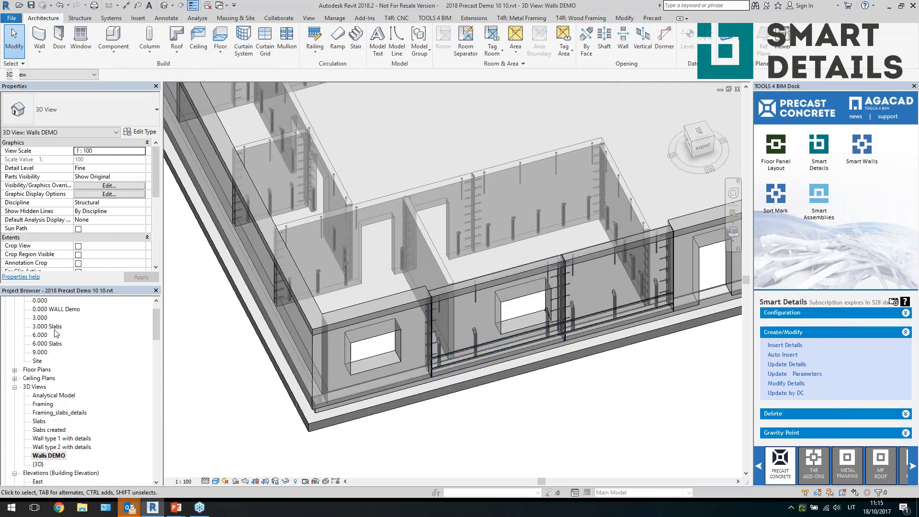
{"action": "double_click", "coordinate": [45, 314]}
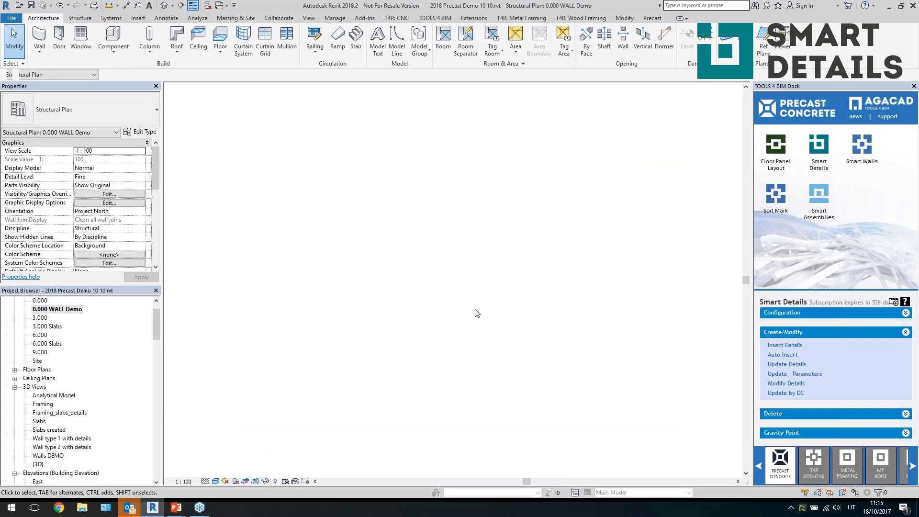
{"action": "scroll", "coordinate": [528, 320], "scroll_direction": "up", "scroll_amount": 4}
{"action": "scroll", "coordinate": [528, 320], "scroll_direction": "up", "scroll_amount": 6}
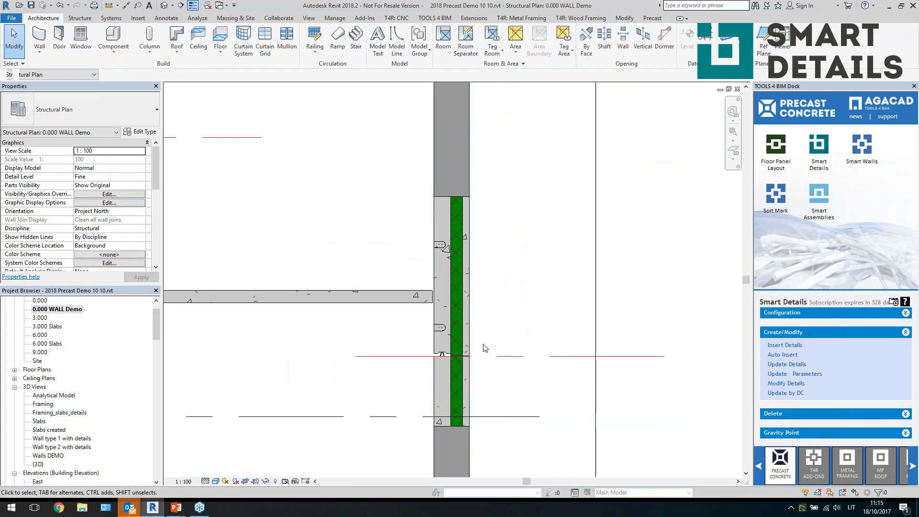
{"action": "left_click", "coordinate": [501, 358]}
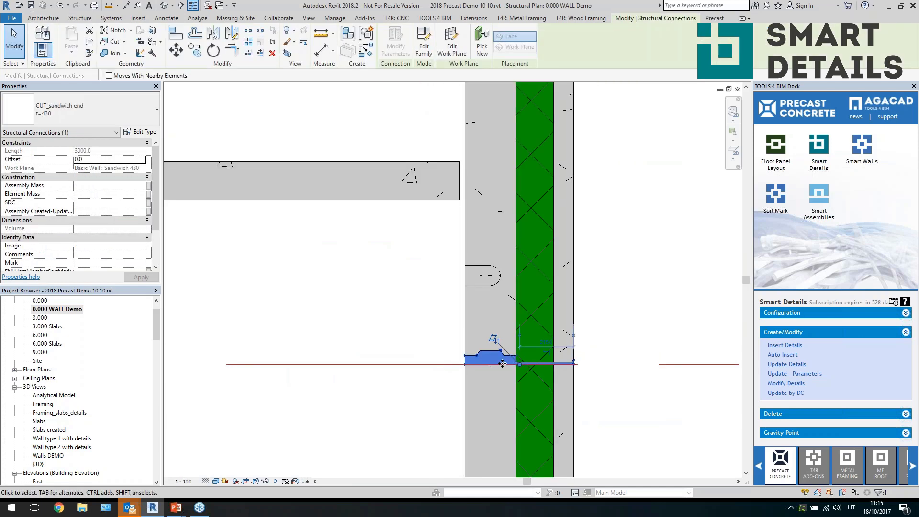
{"action": "key", "text": "Escape"}
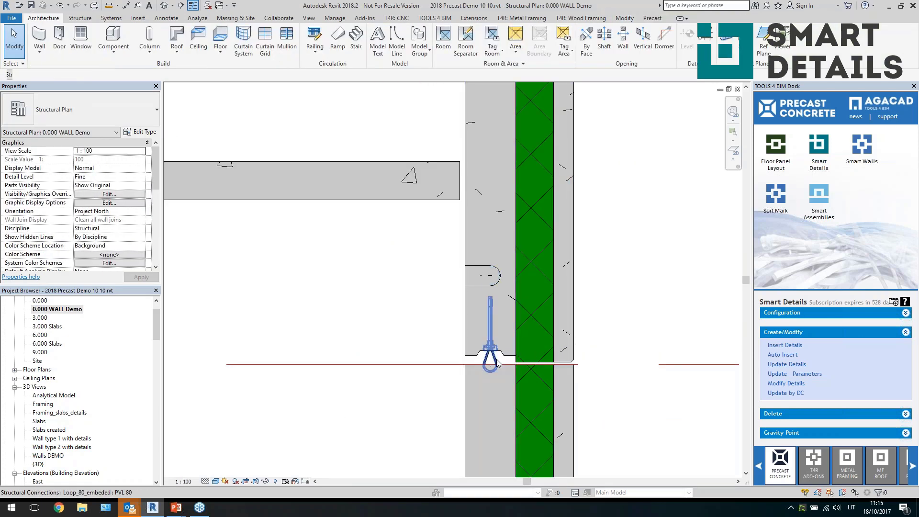
{"action": "left_click", "coordinate": [495, 360]}
{"action": "scroll", "coordinate": [479, 369], "scroll_direction": "down", "scroll_amount": 3}
{"action": "key", "text": "Escape"}
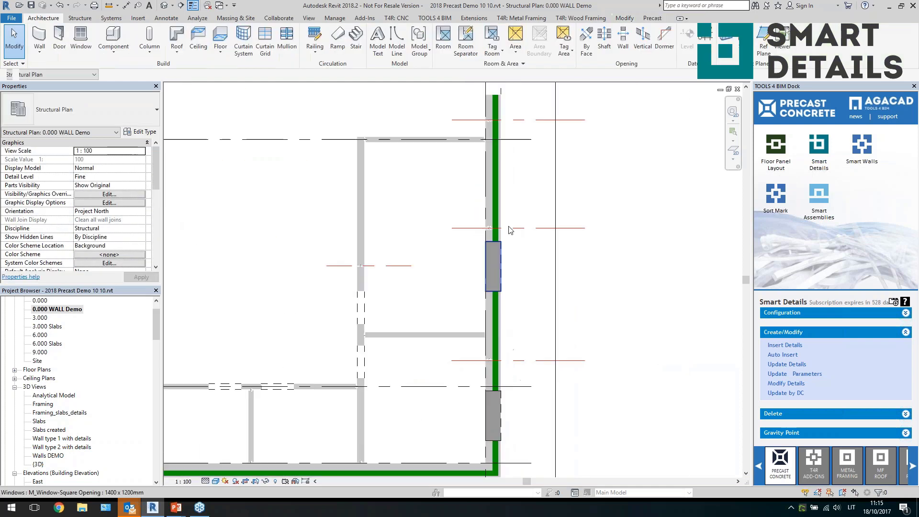
Step: Examine the Loop angle 90 connection at the massive wall corner and review its Modify Details settings without updating
{"action": "scroll", "coordinate": [485, 264], "scroll_direction": "up", "scroll_amount": 5}
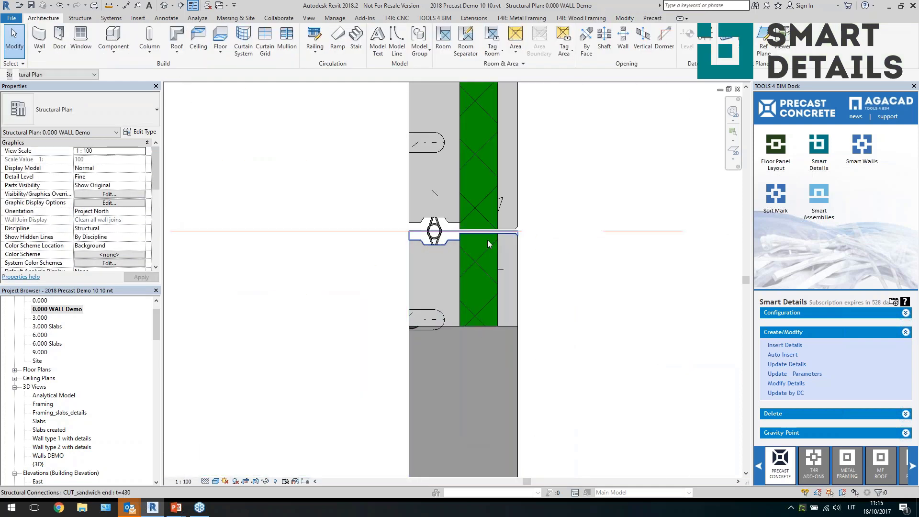
{"action": "scroll", "coordinate": [493, 233], "scroll_direction": "down", "scroll_amount": 5}
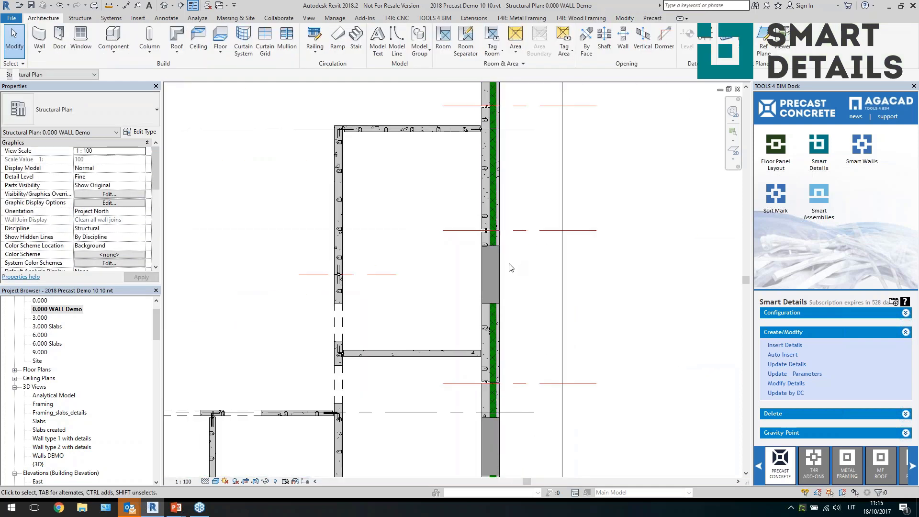
{"action": "scroll", "coordinate": [339, 114], "scroll_direction": "up", "scroll_amount": 5}
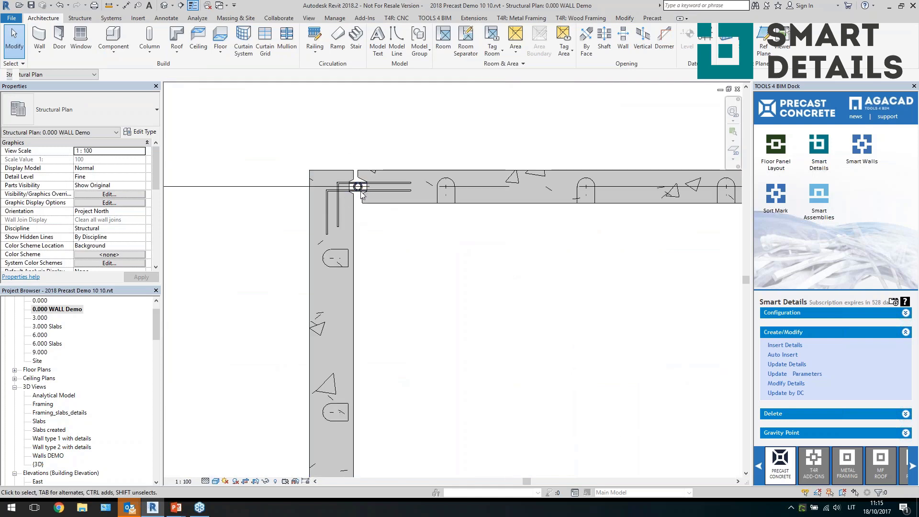
{"action": "left_click", "coordinate": [335, 207]}
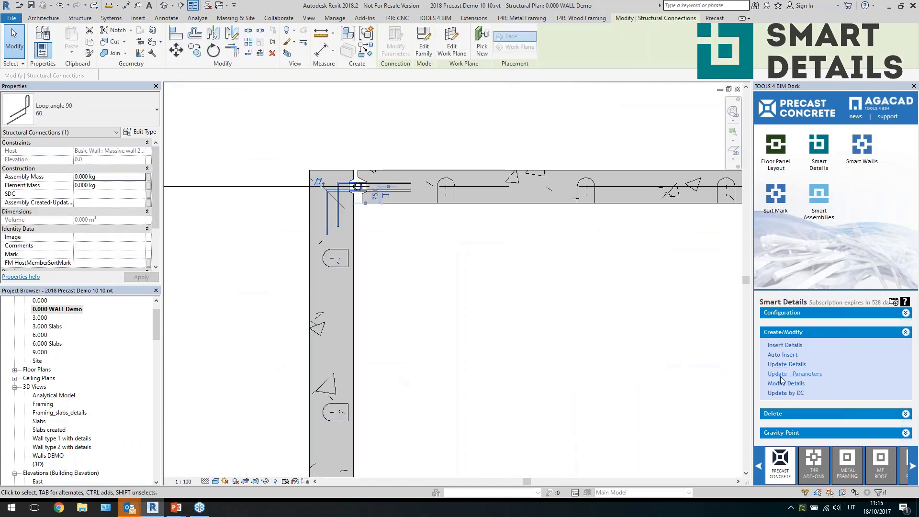
{"action": "left_click", "coordinate": [781, 383]}
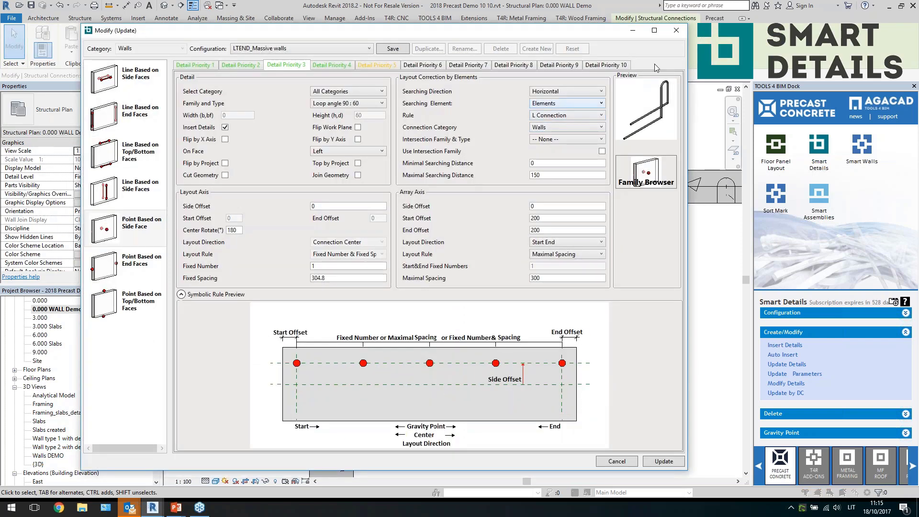
{"action": "left_click", "coordinate": [676, 30]}
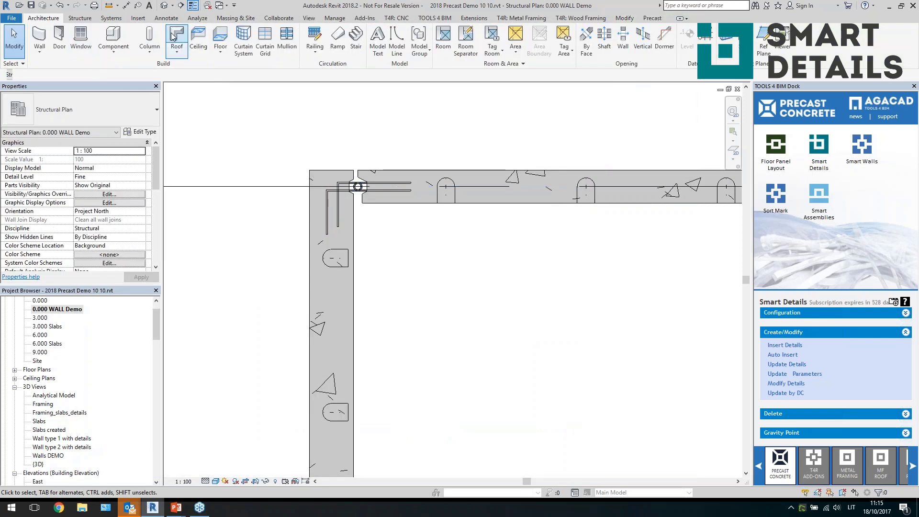
Step: Open the Walls DEMO 3D view and the Modify Details settings of the bottom tube in the windowed sandwich panel
{"action": "double_click", "coordinate": [50, 456]}
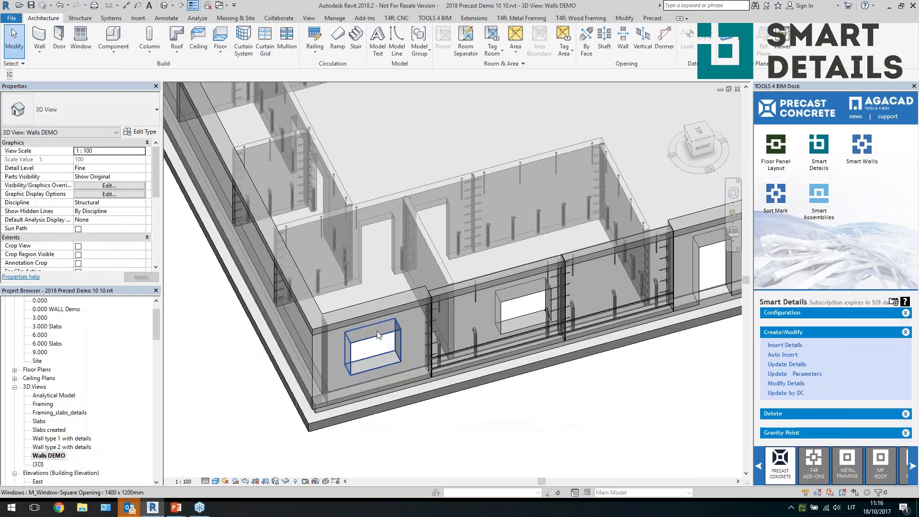
{"action": "scroll", "coordinate": [513, 316], "scroll_direction": "up", "scroll_amount": 4}
{"action": "scroll", "coordinate": [513, 316], "scroll_direction": "up", "scroll_amount": 5}
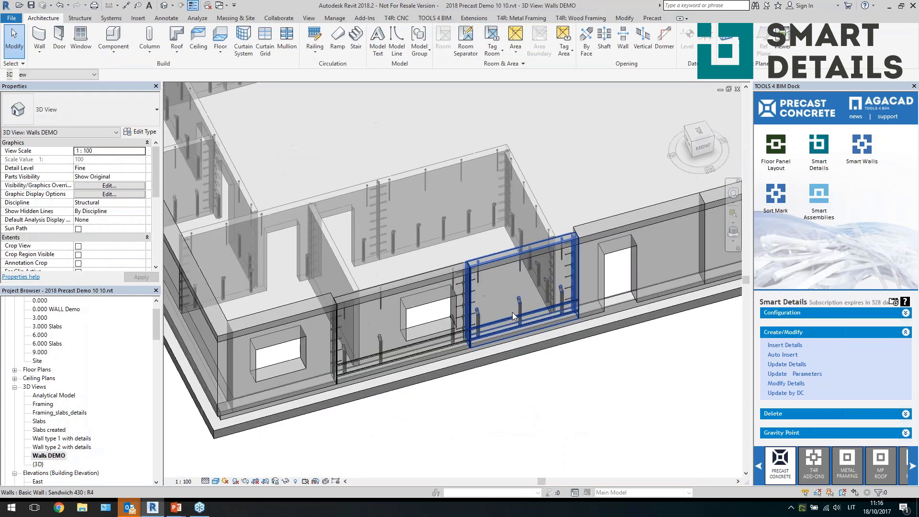
{"action": "middle_click_drag", "start_coordinate": [513, 316], "coordinate": [440, 309], "text": "shift"}
{"action": "left_click", "coordinate": [337, 342]}
{"action": "left_click", "coordinate": [618, 391]}
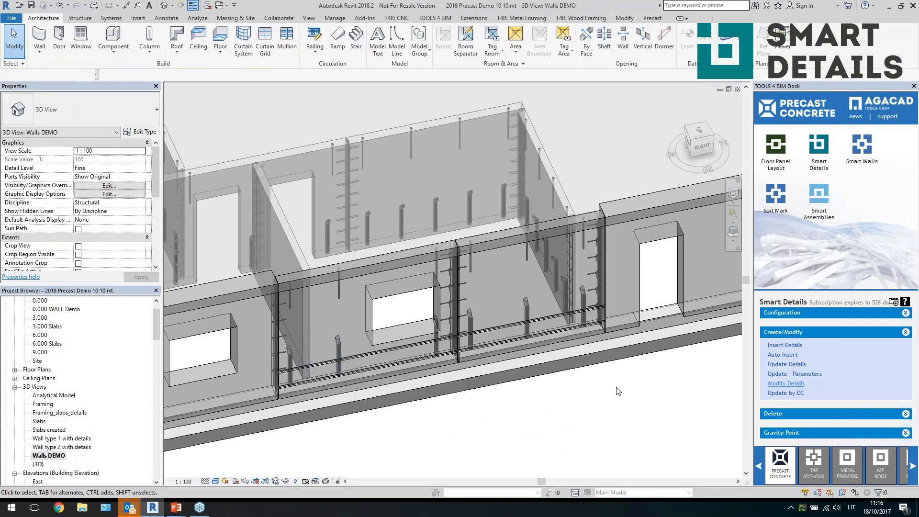
{"action": "left_click", "coordinate": [521, 136]}
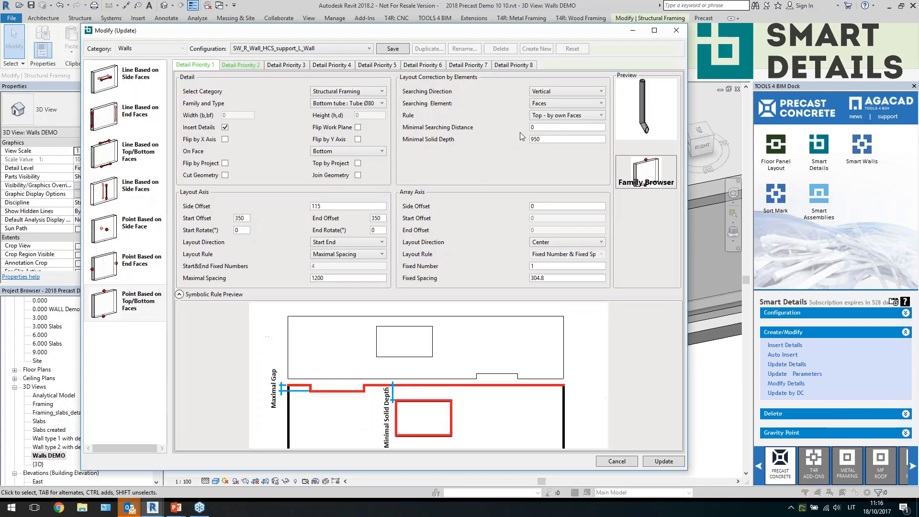
Step: Review the bottom tube's vertical face search, rule options and Minimal Solid Depth, and close the settings without updating
{"action": "left_click", "coordinate": [544, 92]}
{"action": "left_click", "coordinate": [543, 113]}
{"action": "left_click", "coordinate": [531, 139]}
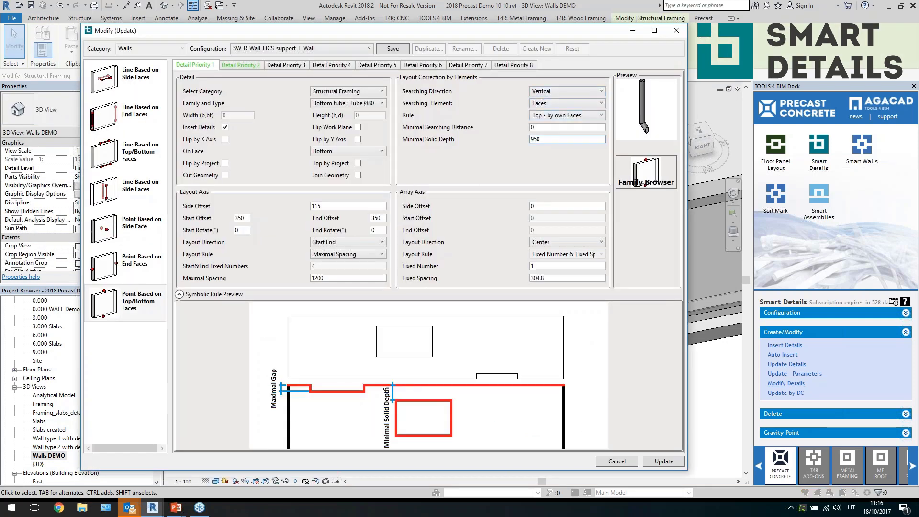
{"action": "left_click", "coordinate": [556, 117]}
{"action": "left_click", "coordinate": [520, 141]}
{"action": "double_click", "coordinate": [532, 140]}
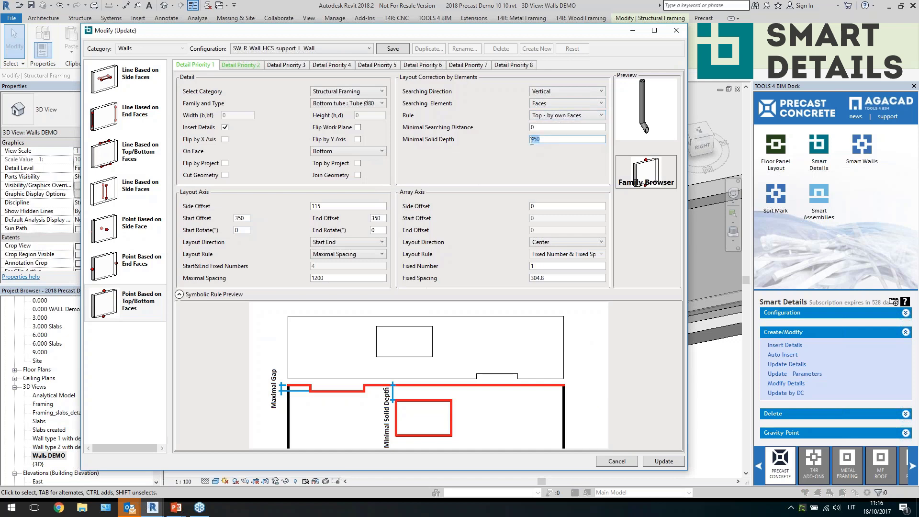
{"action": "left_click", "coordinate": [549, 115]}
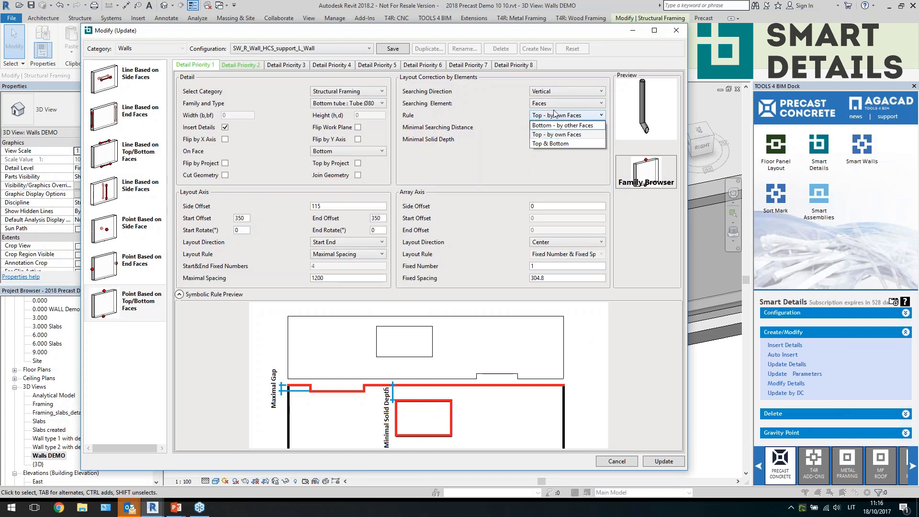
{"action": "left_click", "coordinate": [510, 126]}
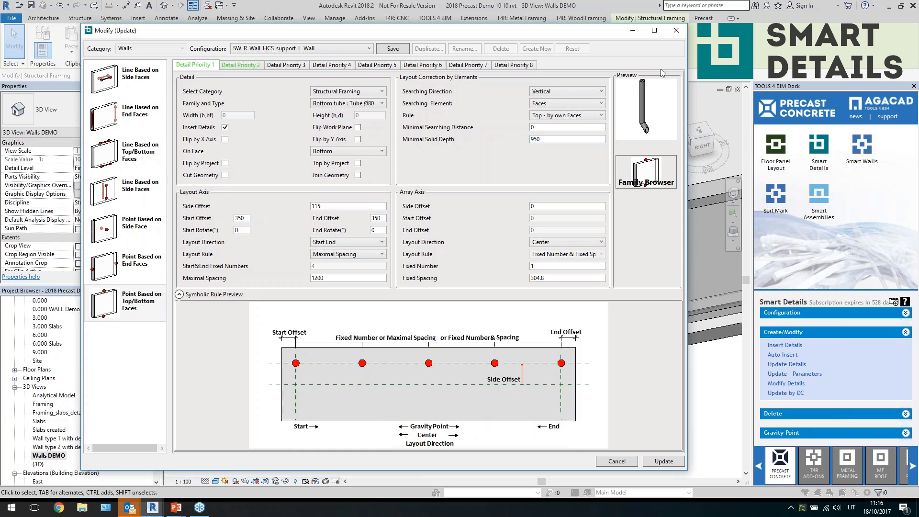
{"action": "left_click", "coordinate": [676, 31]}
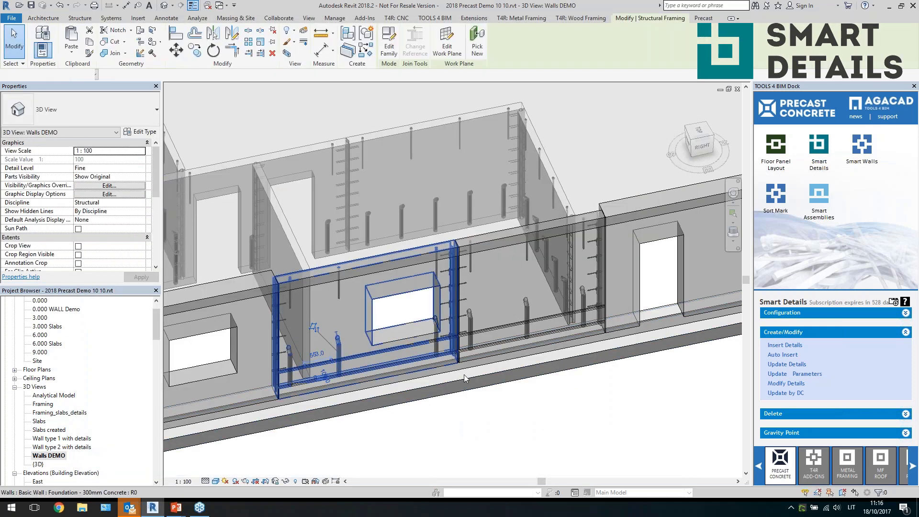
Step: Look over the whole Walls DEMO building in 3D with its panels and inserted details
{"action": "middle_click_drag", "start_coordinate": [464, 375], "coordinate": [467, 307], "text": "shift"}
{"action": "scroll", "coordinate": [456, 378], "scroll_direction": "down", "scroll_amount": 3}
{"action": "scroll", "coordinate": [523, 402], "scroll_direction": "down", "scroll_amount": 5}
{"action": "key", "text": "Escape"}
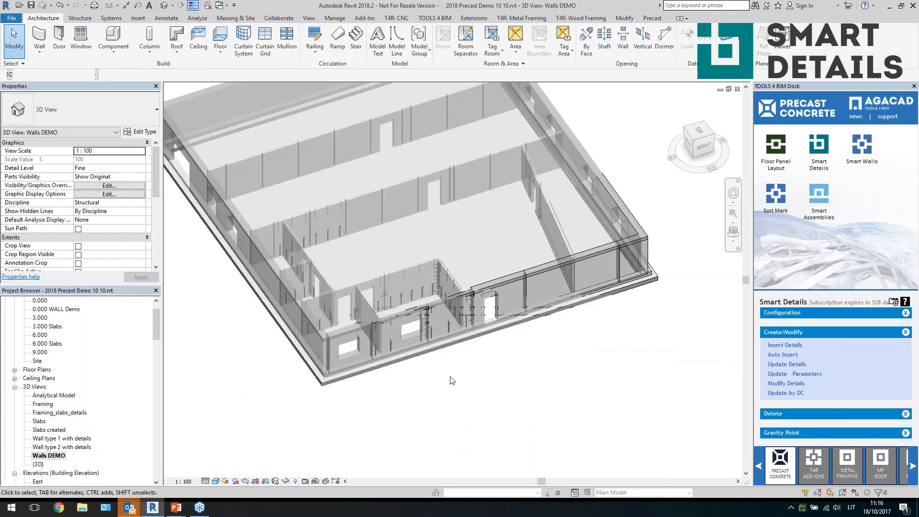
{"action": "middle_click_drag", "start_coordinate": [453, 381], "coordinate": [534, 374], "text": "shift"}
{"action": "scroll", "coordinate": [369, 265], "scroll_direction": "up", "scroll_amount": 3}
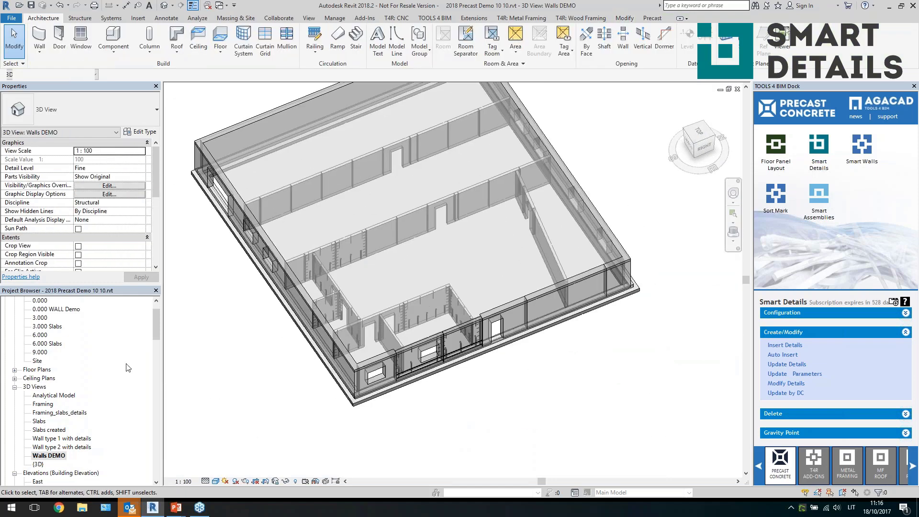
Step: Open the 0.000 structural plan and examine the sandwich corner cut beside wall panel W-51
{"action": "left_click", "coordinate": [50, 318]}
{"action": "scroll", "coordinate": [51, 345], "scroll_direction": "up", "scroll_amount": 3}
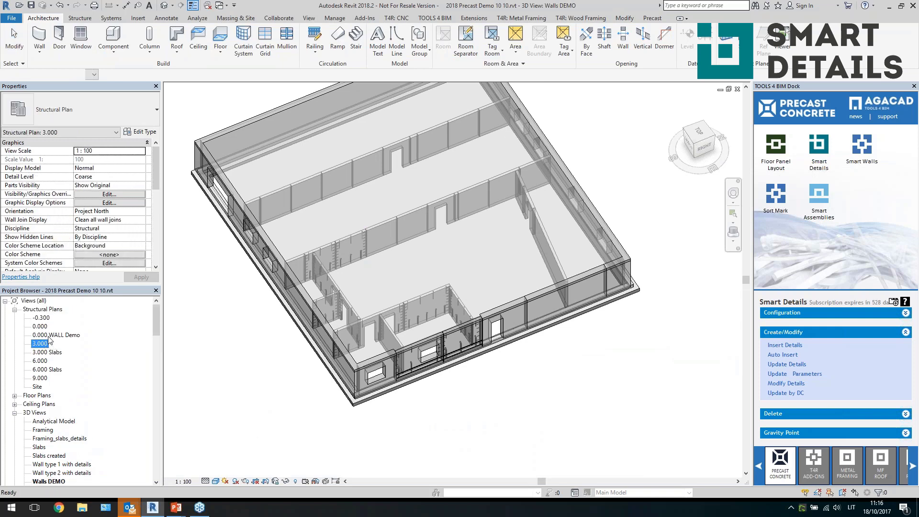
{"action": "double_click", "coordinate": [41, 327]}
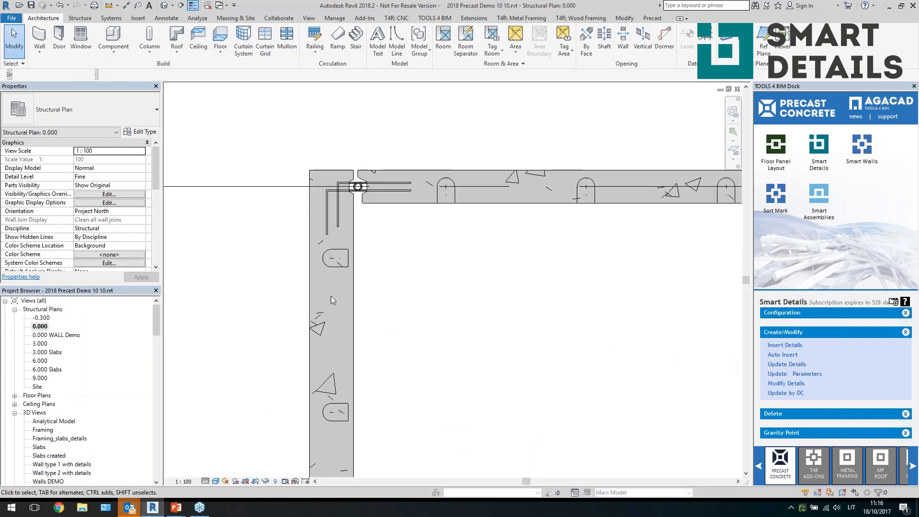
{"action": "scroll", "coordinate": [334, 259], "scroll_direction": "down", "scroll_amount": 6}
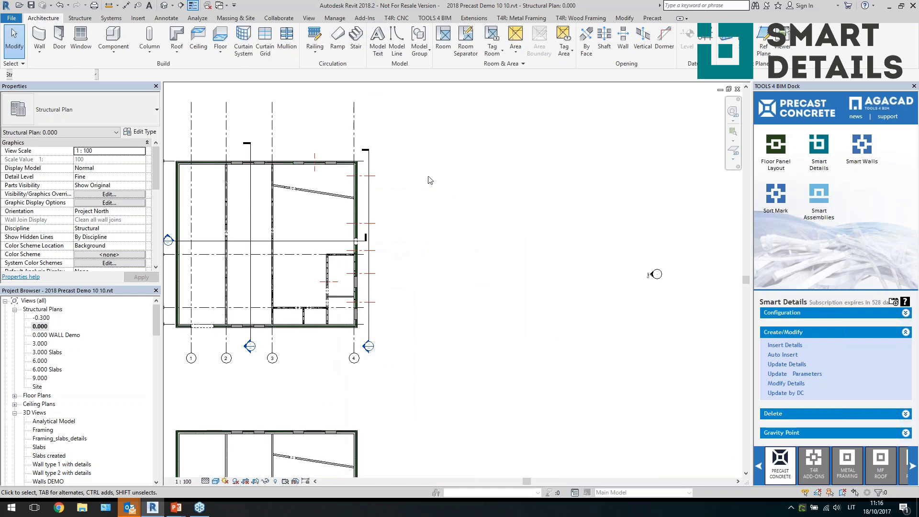
{"action": "scroll", "coordinate": [448, 266], "scroll_direction": "up", "scroll_amount": 6}
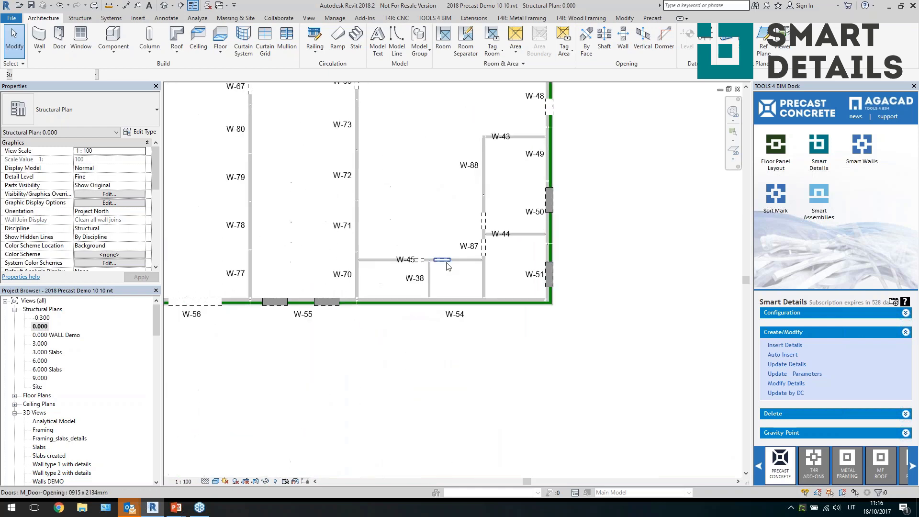
{"action": "scroll", "coordinate": [510, 266], "scroll_direction": "up", "scroll_amount": 3}
{"action": "scroll", "coordinate": [673, 388], "scroll_direction": "up", "scroll_amount": 5}
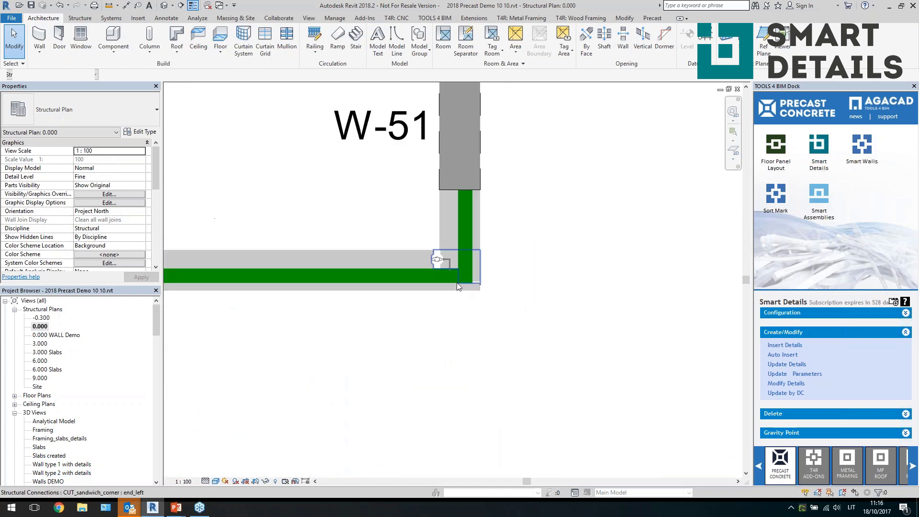
Step: Examine the marked exterior and interior wall panels across the 0.000 structural plan
{"action": "mouse_move", "coordinate": [531, 197]}
{"action": "middle_mouse_down"}
{"action": "mouse_move", "coordinate": [519, 321]}
{"action": "mouse_move", "coordinate": [505, 139]}
{"action": "mouse_move", "coordinate": [511, 201]}
{"action": "mouse_move", "coordinate": [506, 164]}
{"action": "mouse_move", "coordinate": [495, 178]}
{"action": "mouse_move", "coordinate": [517, 188]}
{"action": "mouse_move", "coordinate": [517, 452]}
{"action": "mouse_move", "coordinate": [516, 286]}
{"action": "middle_mouse_up"}
{"action": "scroll", "coordinate": [493, 293], "scroll_direction": "down", "scroll_amount": 3}
{"action": "scroll", "coordinate": [491, 170], "scroll_direction": "up", "scroll_amount": 3}
{"action": "scroll", "coordinate": [517, 287], "scroll_direction": "down", "scroll_amount": 5}
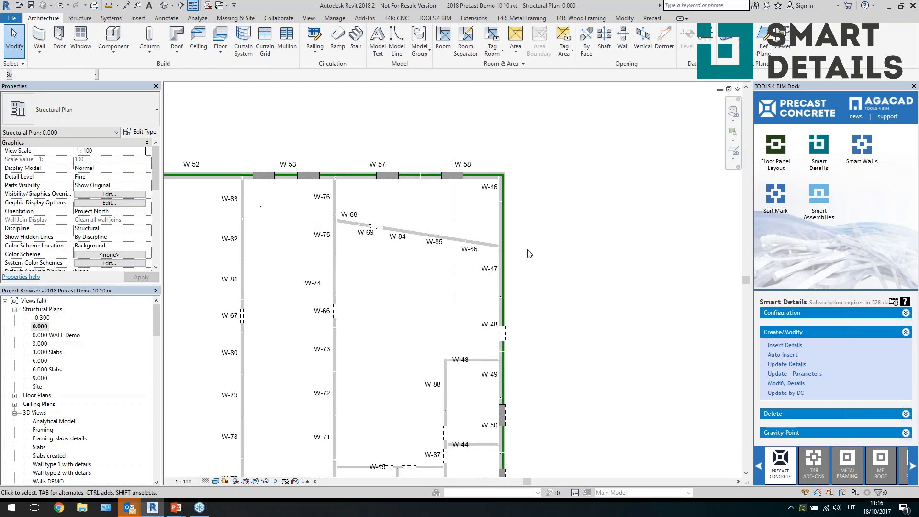
{"action": "scroll", "coordinate": [335, 335], "scroll_direction": "up", "scroll_amount": 3}
{"action": "scroll", "coordinate": [443, 243], "scroll_direction": "down", "scroll_amount": 3}
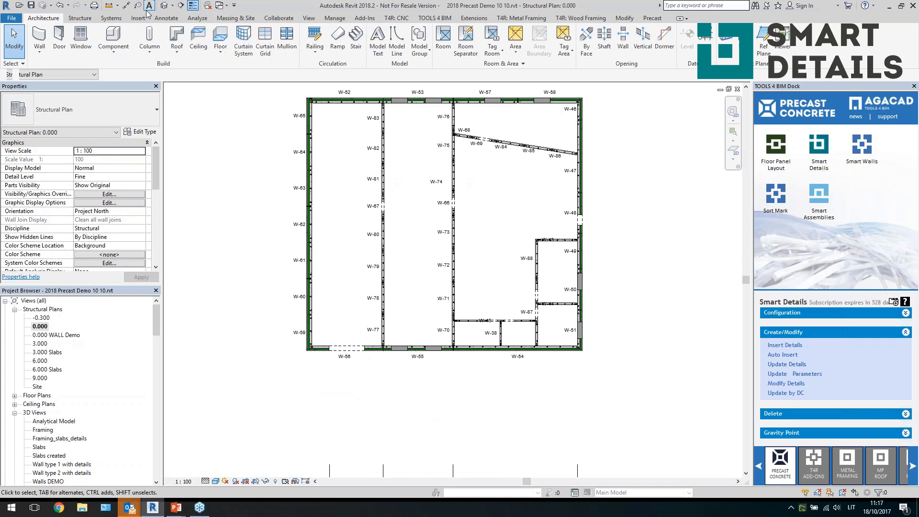
Step: Open the default 3D view and examine the freestanding sample facade walls with split panels and window openings
{"action": "left_click", "coordinate": [163, 5]}
{"action": "scroll", "coordinate": [527, 246], "scroll_direction": "down", "scroll_amount": 4}
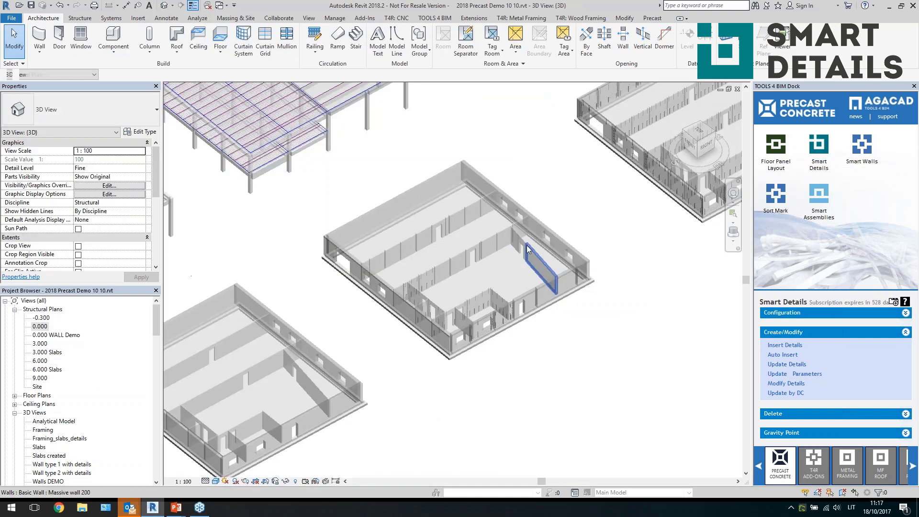
{"action": "middle_click_drag", "start_coordinate": [498, 335], "coordinate": [581, 303]}
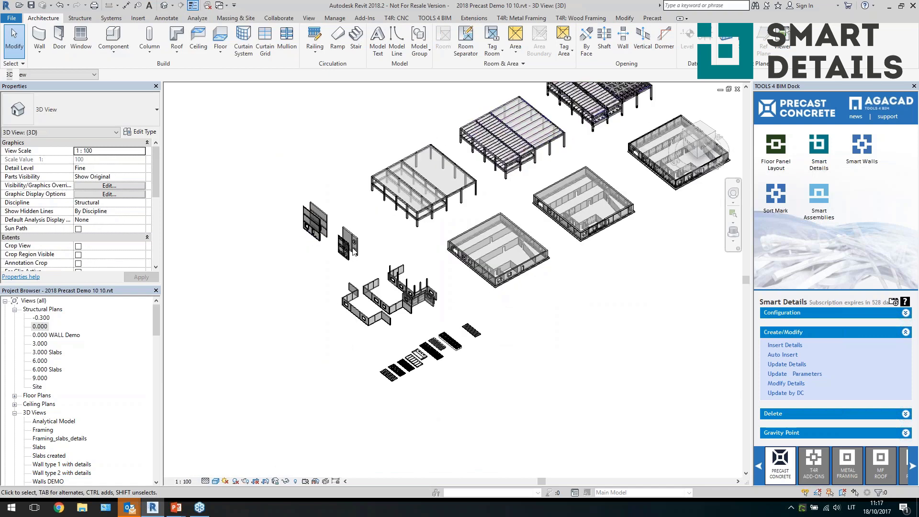
{"action": "scroll", "coordinate": [354, 253], "scroll_direction": "up", "scroll_amount": 6}
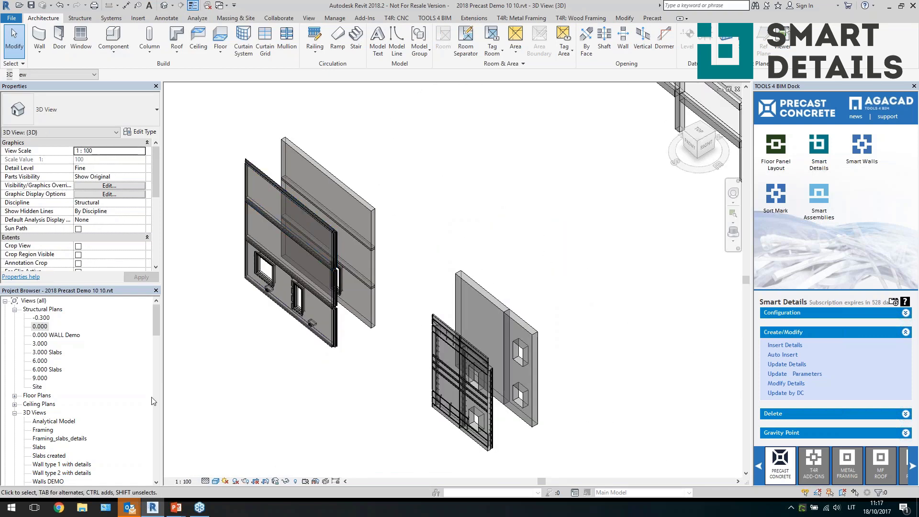
{"action": "scroll", "coordinate": [252, 261], "scroll_direction": "up", "scroll_amount": 3}
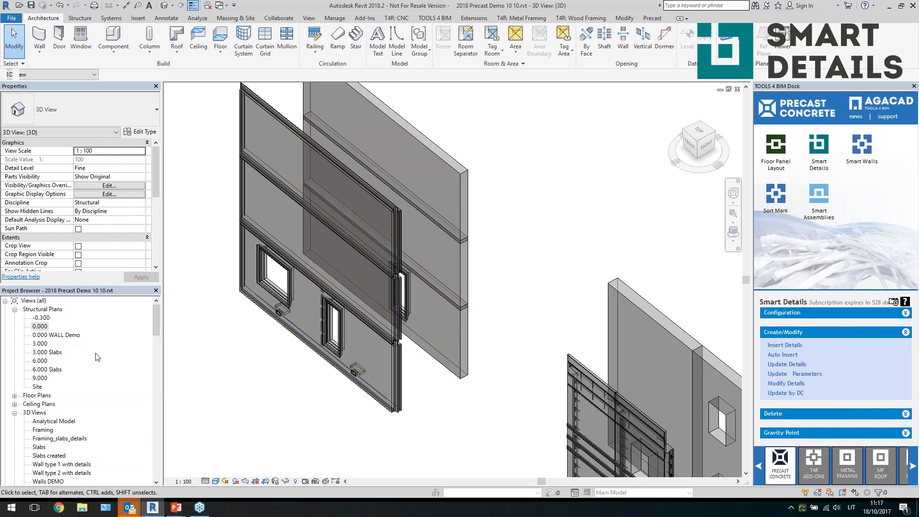
Step: Return to the 0.000 structural plan and open Section 15 through the sample facade walls
{"action": "double_click", "coordinate": [43, 327]}
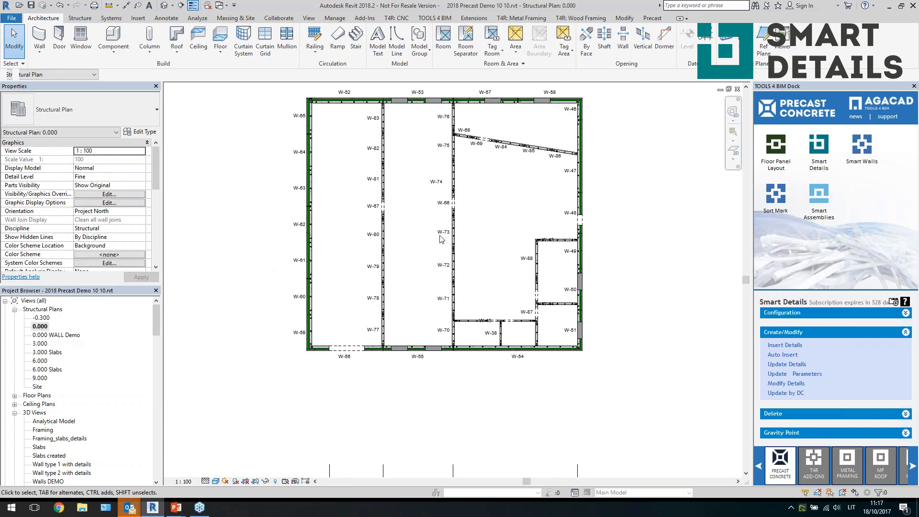
{"action": "scroll", "coordinate": [407, 201], "scroll_direction": "up", "scroll_amount": 6}
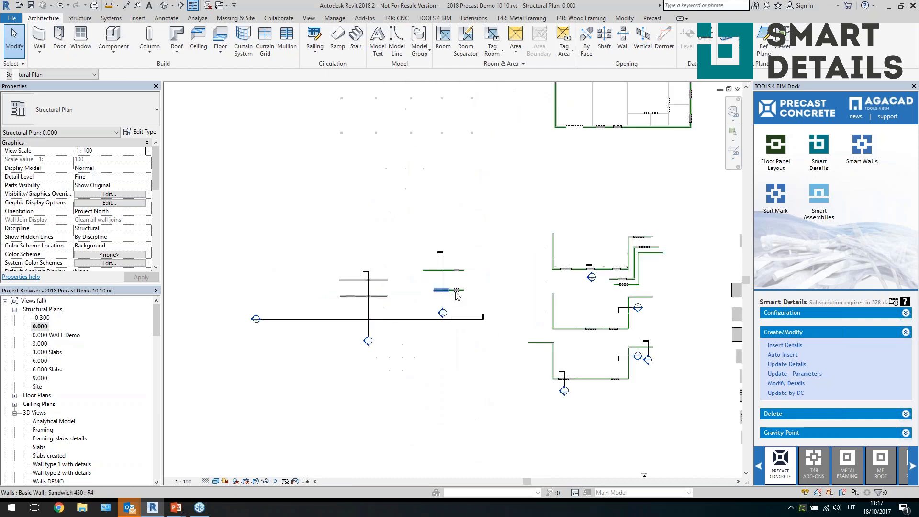
{"action": "scroll", "coordinate": [195, 324], "scroll_direction": "up", "scroll_amount": 4}
{"action": "scroll", "coordinate": [366, 236], "scroll_direction": "down", "scroll_amount": 2}
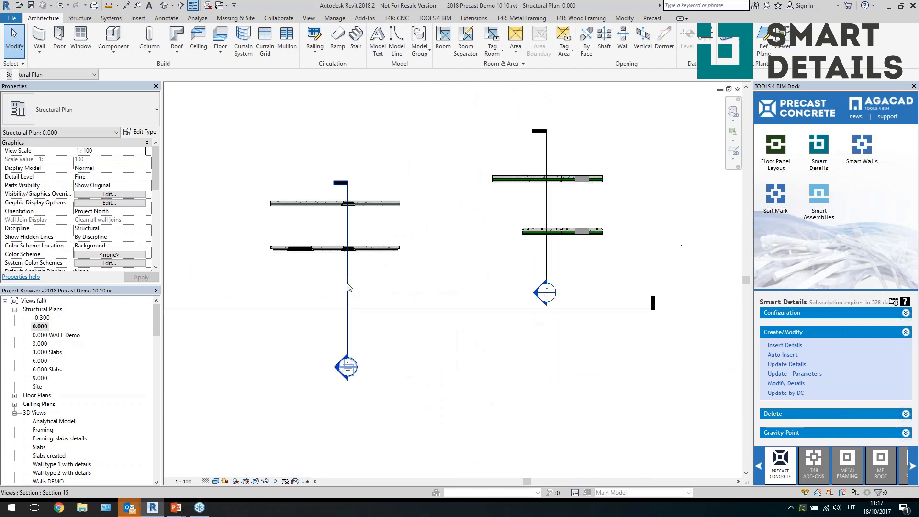
{"action": "scroll", "coordinate": [348, 287], "scroll_direction": "up", "scroll_amount": 1}
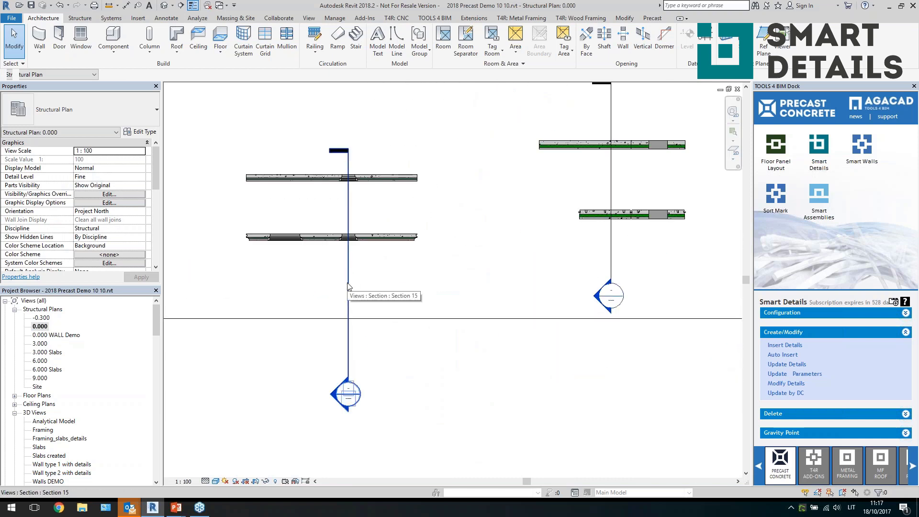
{"action": "double_click", "coordinate": [341, 406]}
Step: Inspect the M_opening C+O 1900x720 element and its 320 host wall in the section
{"action": "scroll", "coordinate": [484, 252], "scroll_direction": "up", "scroll_amount": 4}
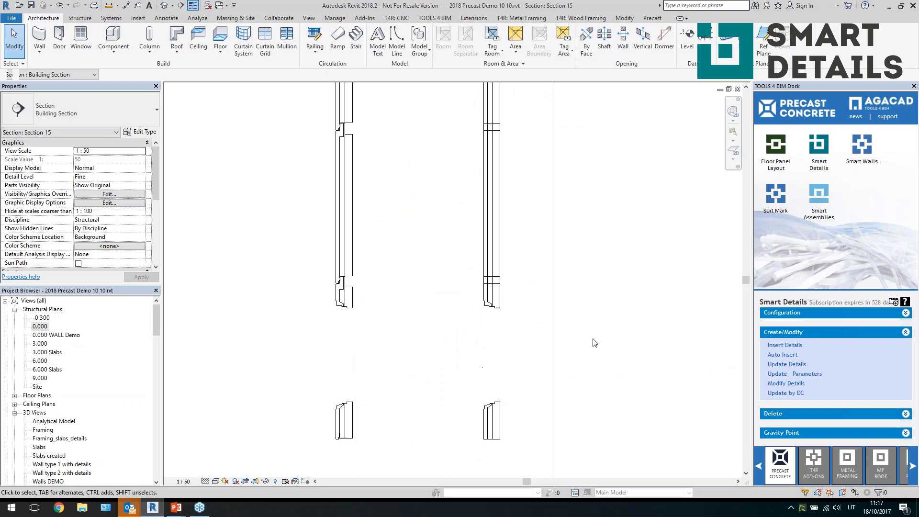
{"action": "left_click", "coordinate": [484, 252]}
{"action": "left_click", "coordinate": [488, 292]}
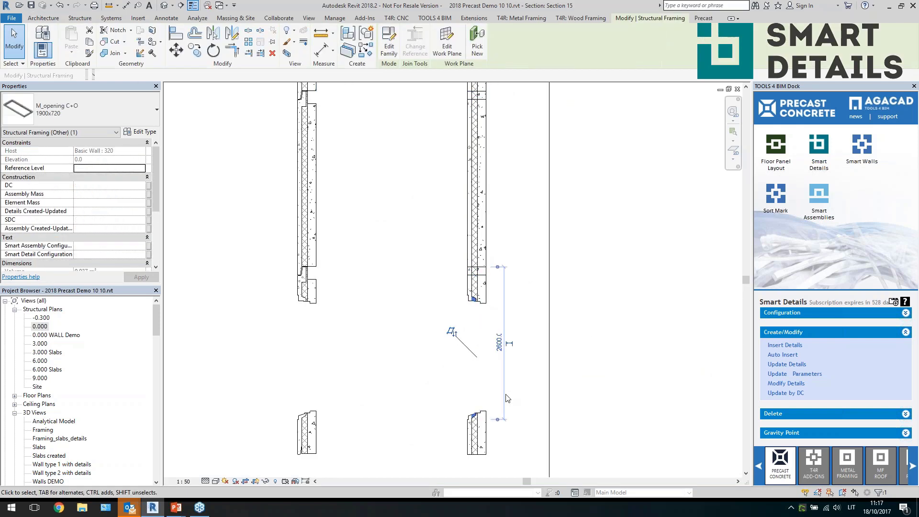
{"action": "key", "text": "Escape"}
{"action": "left_click", "coordinate": [486, 440]}
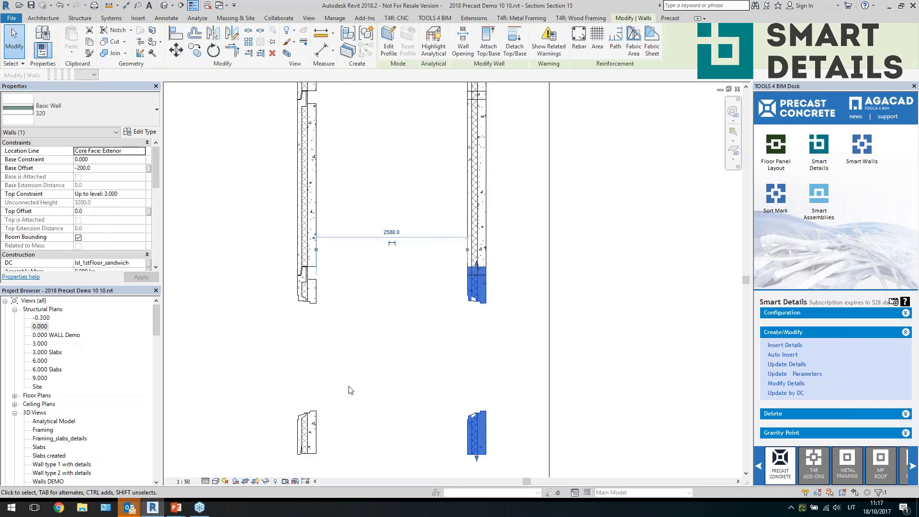
Step: Select the three stacked 320 wall panels in Section 15 to check how the facade is split, and clear the selection
{"action": "scroll", "coordinate": [432, 249], "scroll_direction": "down", "scroll_amount": 2}
{"action": "left_click", "coordinate": [456, 215], "text": "ctrl"}
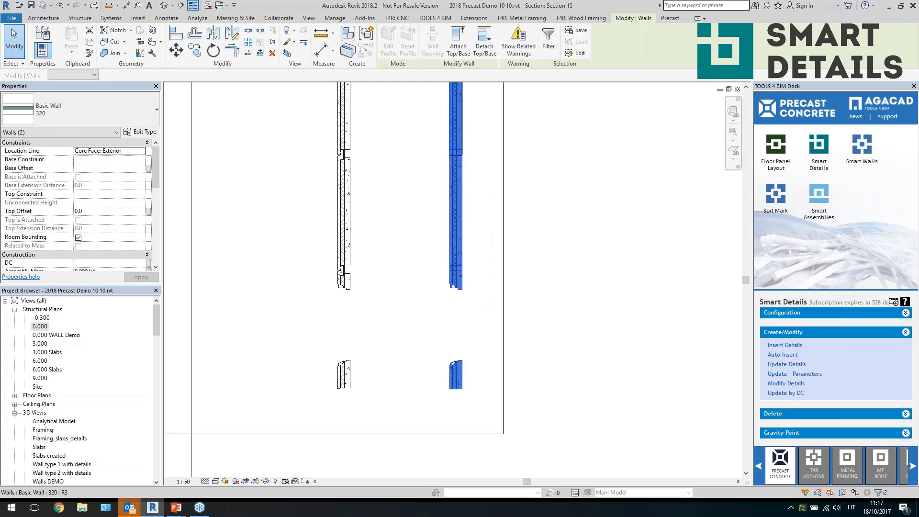
{"action": "left_click", "coordinate": [456, 120], "text": "ctrl"}
{"action": "left_click", "coordinate": [547, 268]}
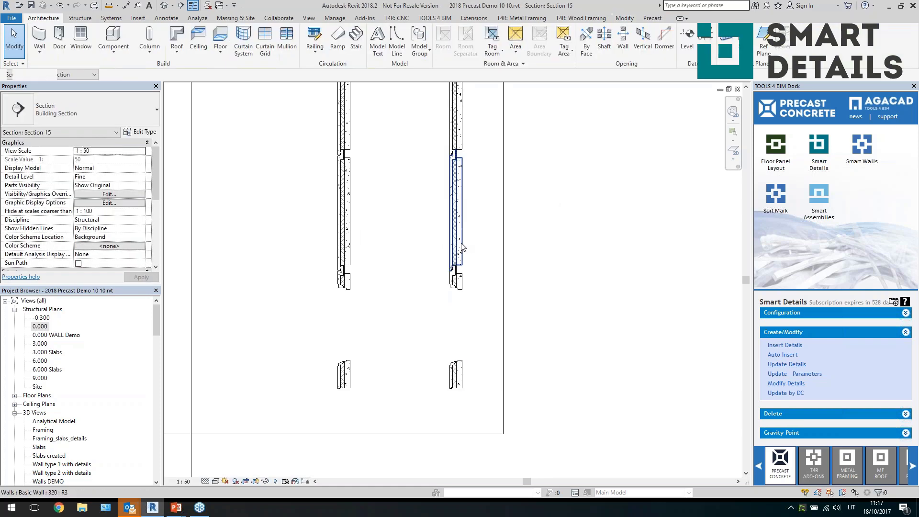
Step: Check the Smart Detail Configuration value assigned to the 320 wall panel directly above the opening panel
{"action": "left_click", "coordinate": [463, 247]}
{"action": "scroll", "coordinate": [114, 236], "scroll_direction": "down", "scroll_amount": 5}
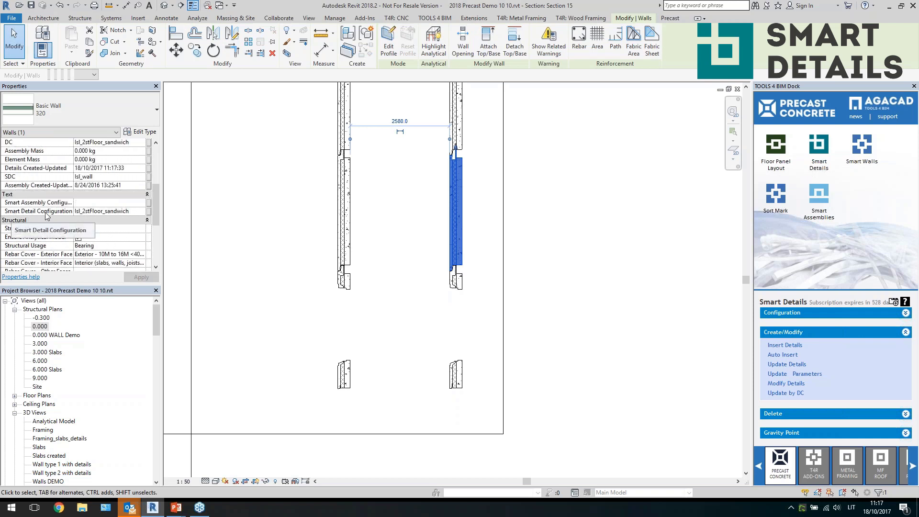
{"action": "left_click", "coordinate": [102, 212]}
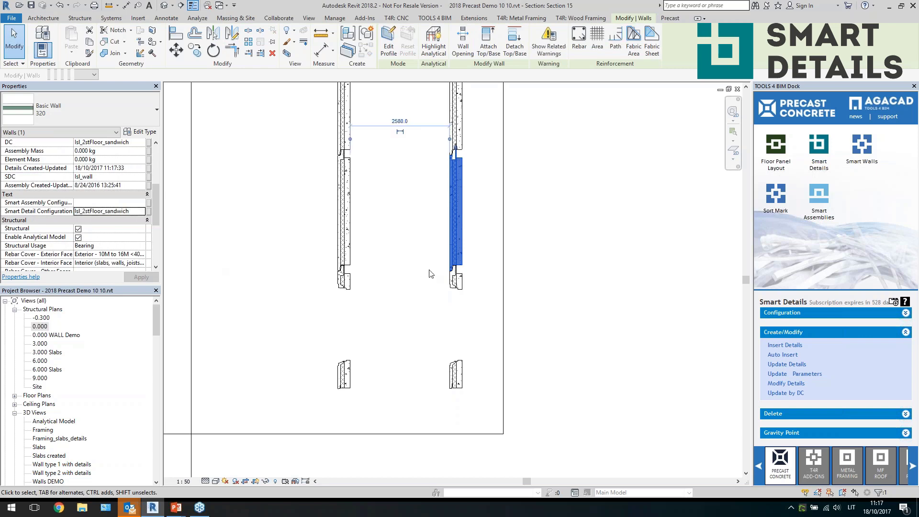
{"action": "left_click", "coordinate": [218, 266]}
Step: Inspect the M_top wall cut and M_top wall conc elements at the horizontal joint between the wall panels
{"action": "left_click", "coordinate": [457, 117]}
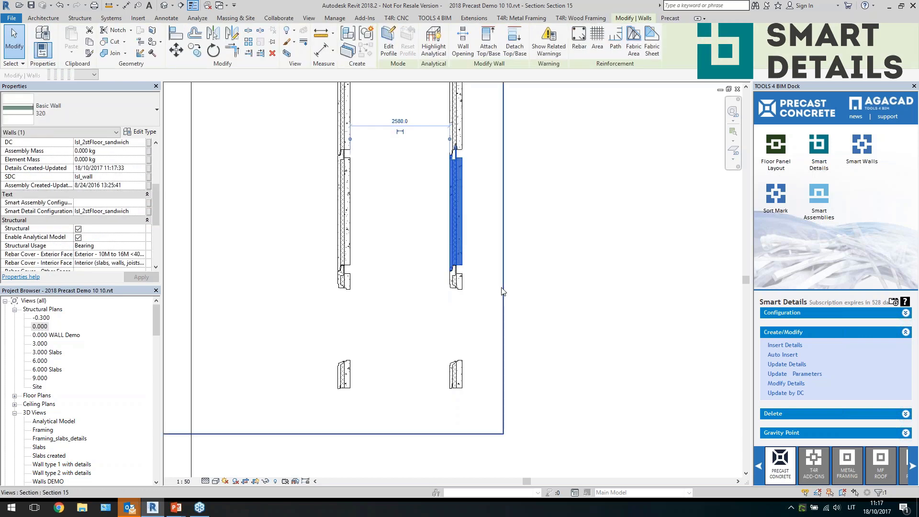
{"action": "scroll", "coordinate": [462, 301], "scroll_direction": "up", "scroll_amount": 5}
{"action": "left_click", "coordinate": [429, 260]}
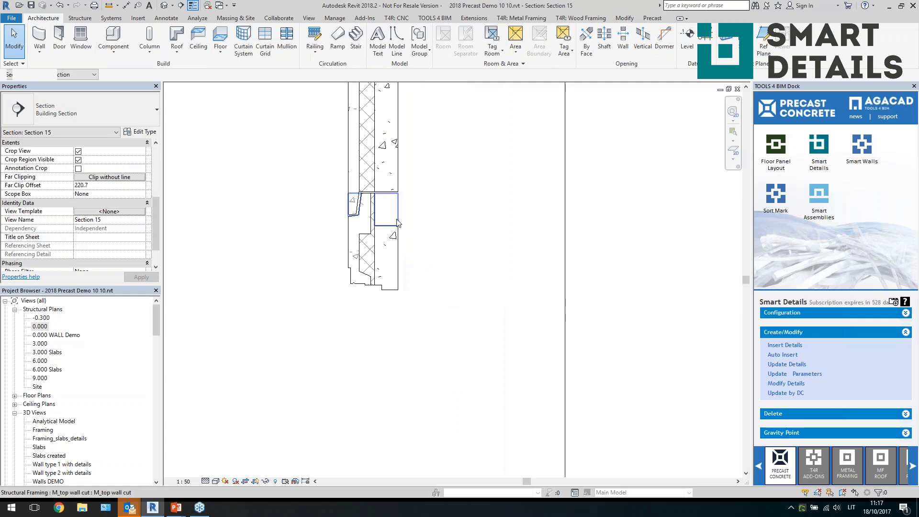
{"action": "left_click", "coordinate": [399, 224]}
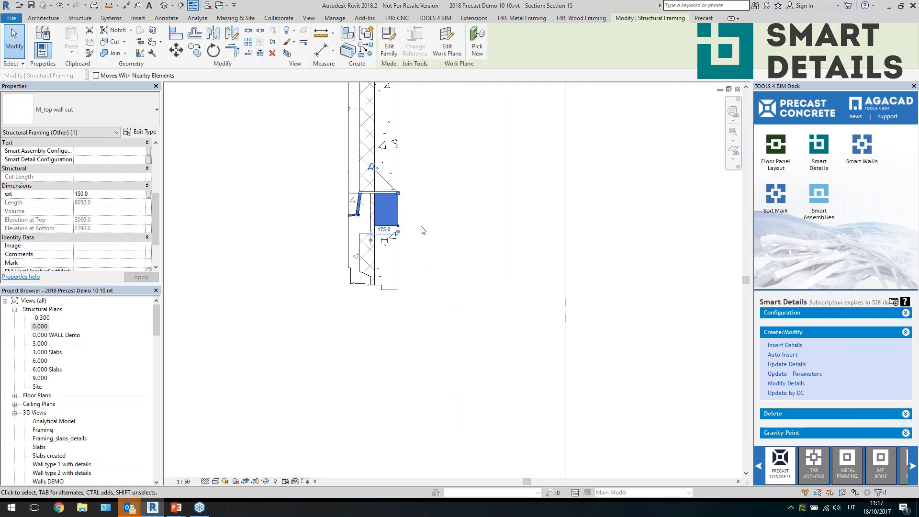
{"action": "left_click", "coordinate": [440, 216]}
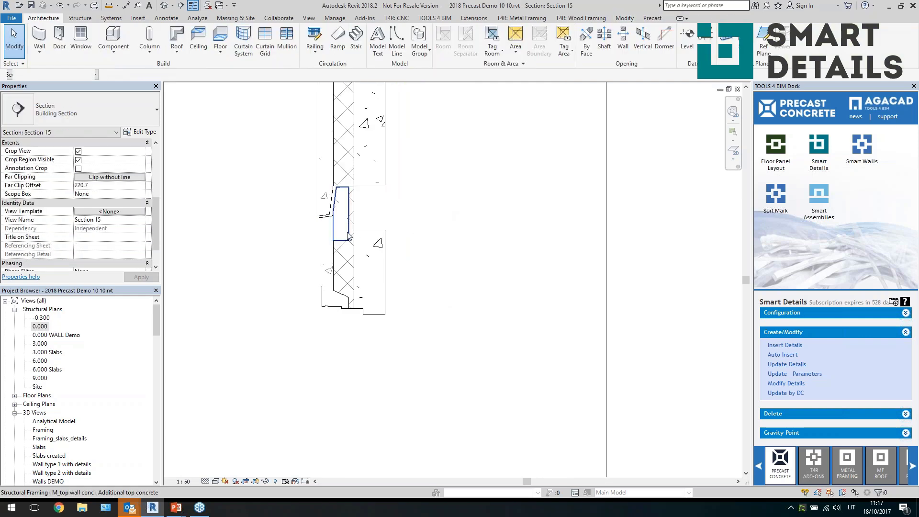
{"action": "left_click", "coordinate": [341, 214]}
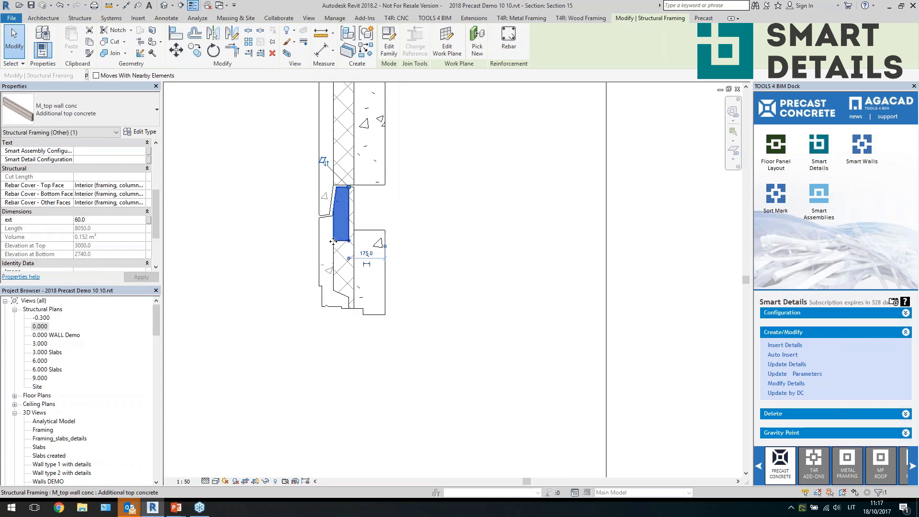
{"action": "left_click", "coordinate": [426, 267]}
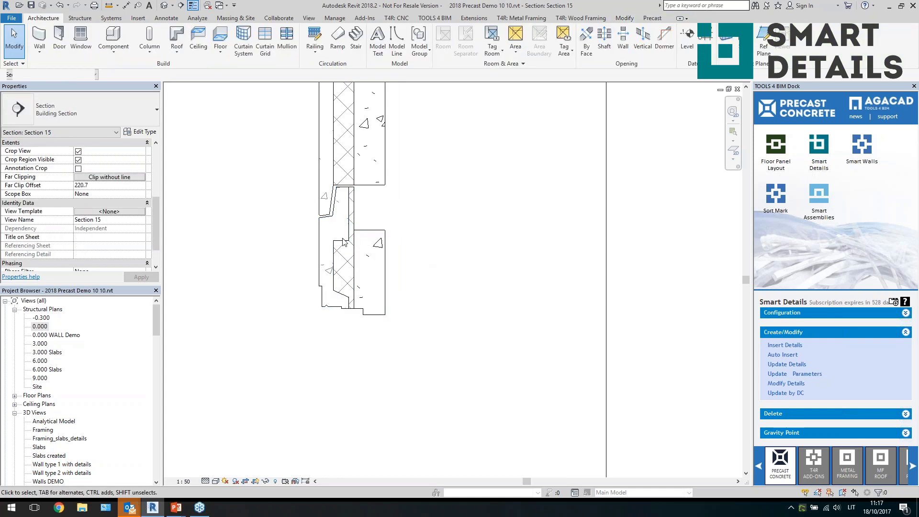
Step: Examine the lower wall part beneath the window opening and its edge profiles in Section 15
{"action": "scroll", "coordinate": [400, 179], "scroll_direction": "down", "scroll_amount": 3}
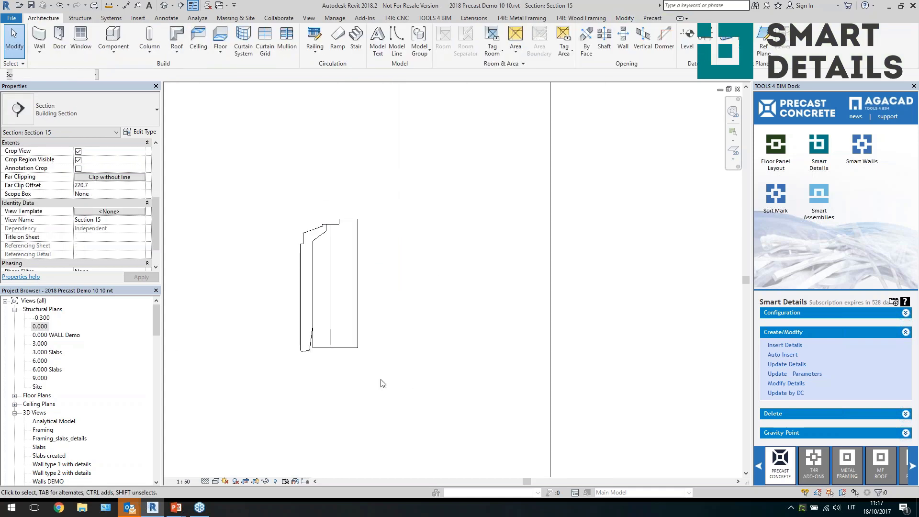
{"action": "left_click", "coordinate": [330, 353]}
{"action": "left_click", "coordinate": [406, 330]}
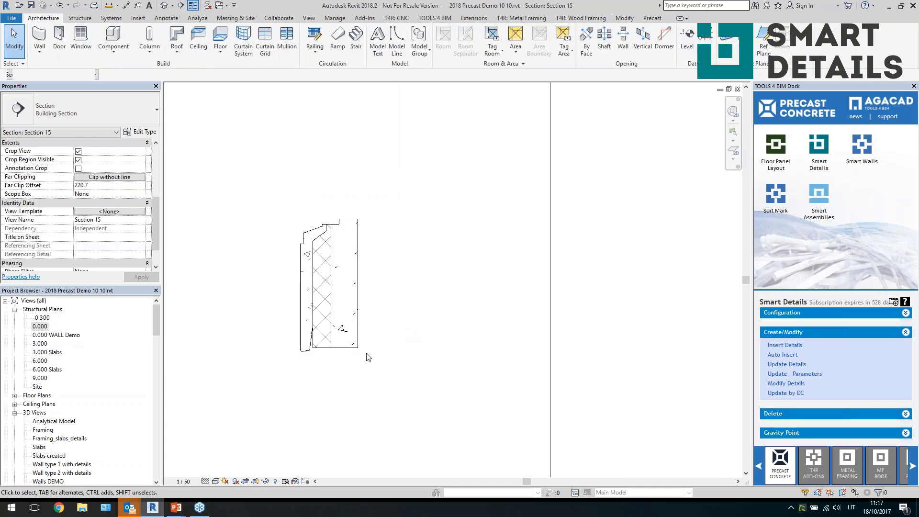
{"action": "scroll", "coordinate": [376, 345], "scroll_direction": "down", "scroll_amount": 3}
{"action": "scroll", "coordinate": [381, 333], "scroll_direction": "down", "scroll_amount": 3}
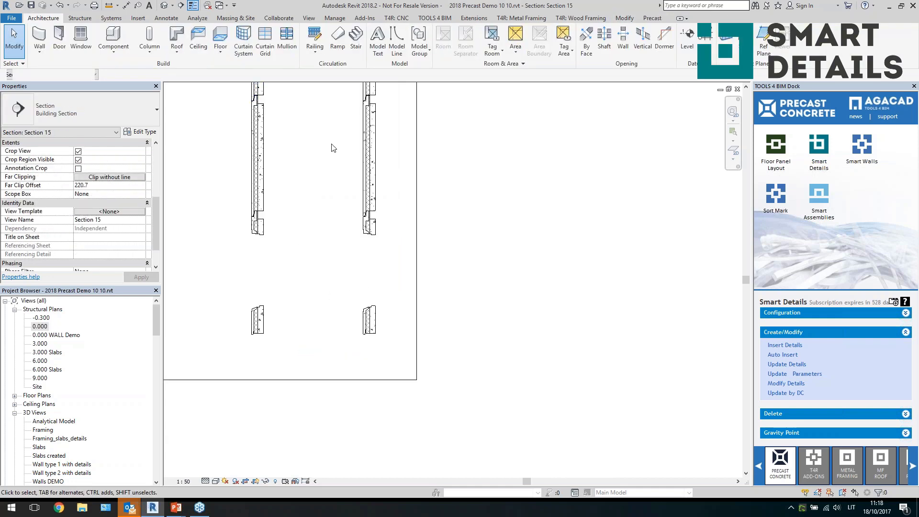
Step: In the default 3D view, auto-insert Smart Details into the two plain Sandwich 430 wall panels
{"action": "left_click", "coordinate": [165, 6]}
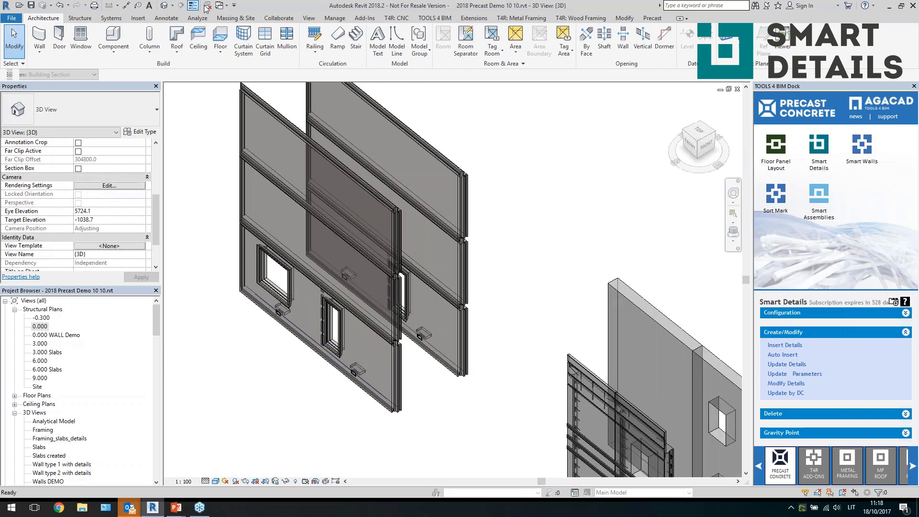
{"action": "scroll", "coordinate": [457, 335], "scroll_direction": "down", "scroll_amount": 3}
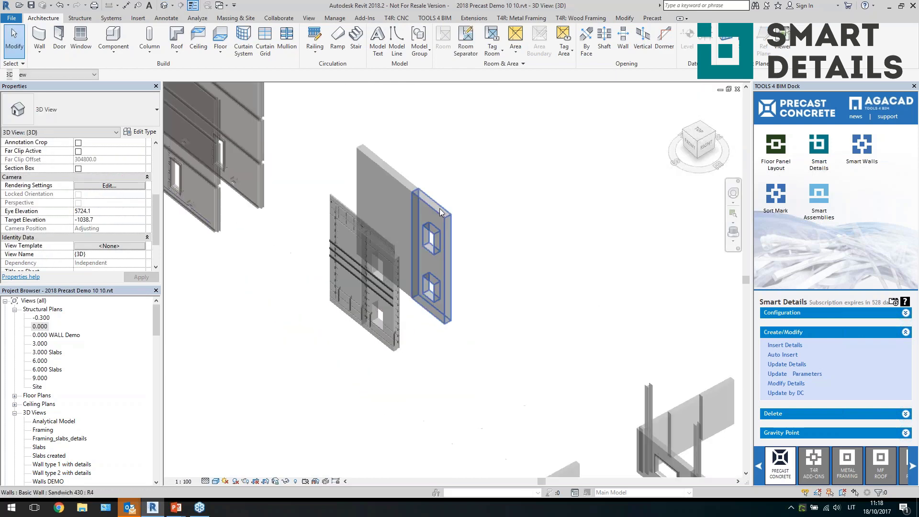
{"action": "scroll", "coordinate": [440, 208], "scroll_direction": "up", "scroll_amount": 5}
{"action": "left_click_drag", "start_coordinate": [410, 191], "coordinate": [410, 191]}
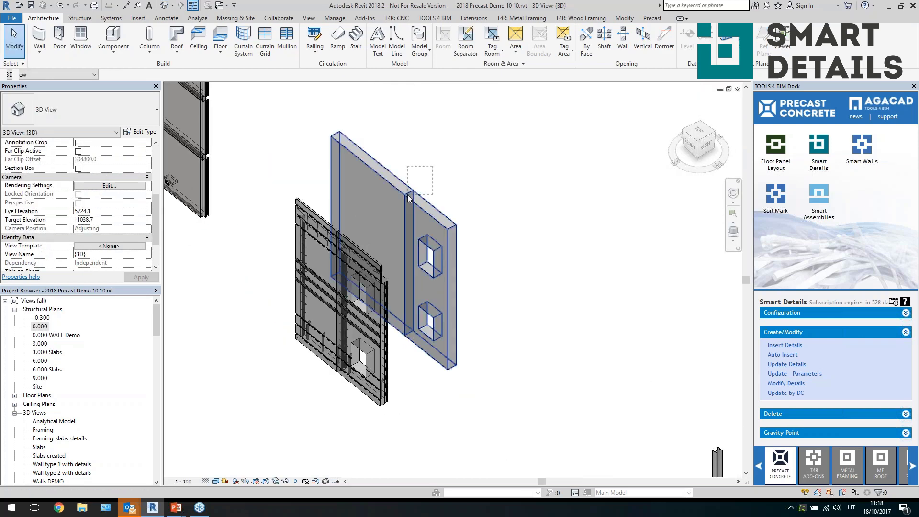
{"action": "mouse_move", "coordinate": [522, 282]}
{"action": "middle_mouse_down", "text": "shift"}
{"action": "mouse_move", "coordinate": [538, 293]}
{"action": "mouse_move", "coordinate": [507, 283]}
{"action": "middle_mouse_up", "text": "shift"}
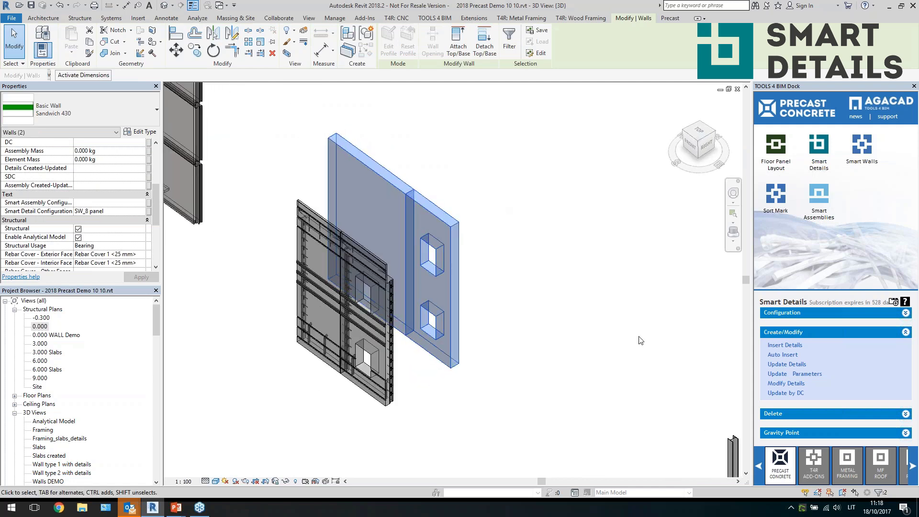
{"action": "left_click", "coordinate": [775, 359]}
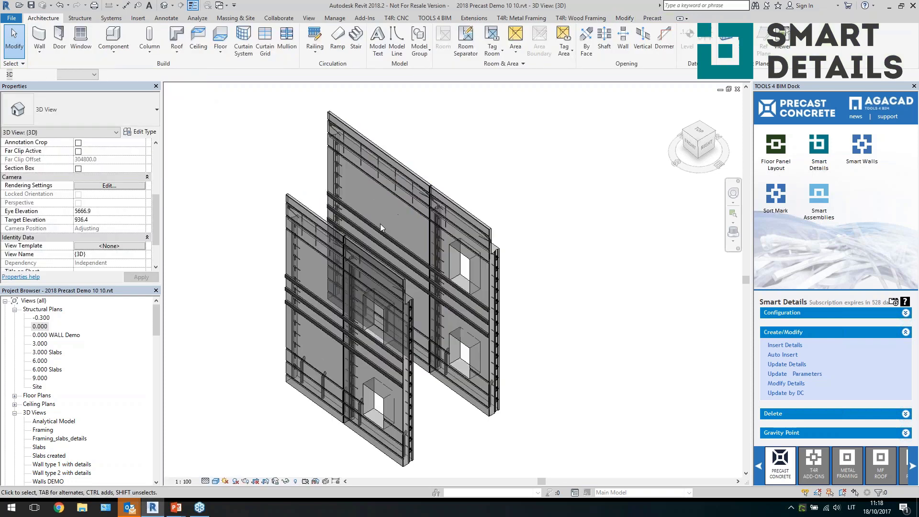
Step: Inspect the 2xTT wall details connection along the top edge of the detailed sandwich panels from behind
{"action": "left_click", "coordinate": [379, 225]}
{"action": "middle_click_drag", "start_coordinate": [379, 225], "coordinate": [445, 268], "text": "shift"}
{"action": "key", "text": "Escape"}
{"action": "scroll", "coordinate": [438, 175], "scroll_direction": "up", "scroll_amount": 4}
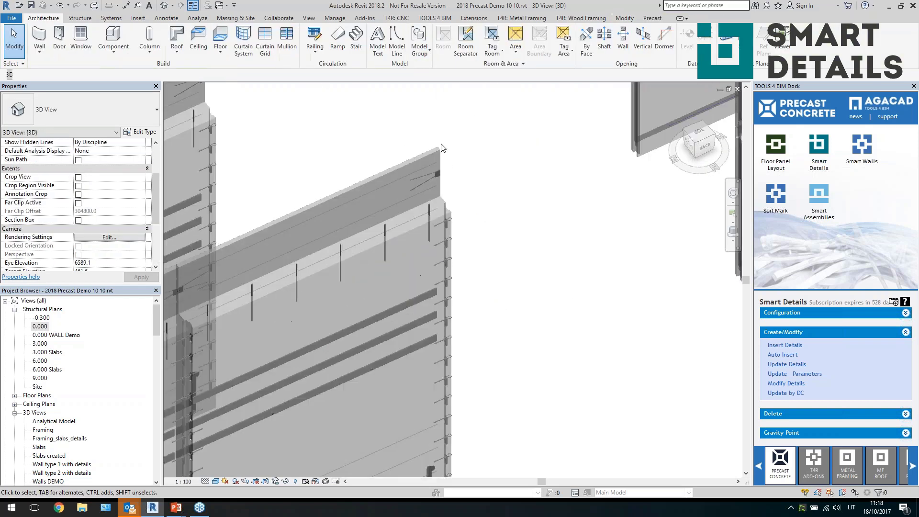
{"action": "left_click", "coordinate": [438, 177]}
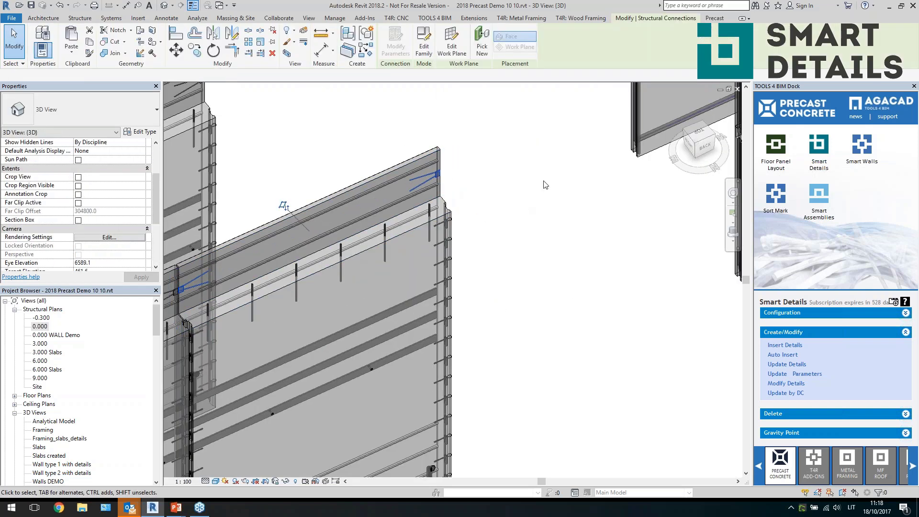
{"action": "scroll", "coordinate": [421, 295], "scroll_direction": "down", "scroll_amount": 3}
{"action": "scroll", "coordinate": [420, 296], "scroll_direction": "up", "scroll_amount": 3}
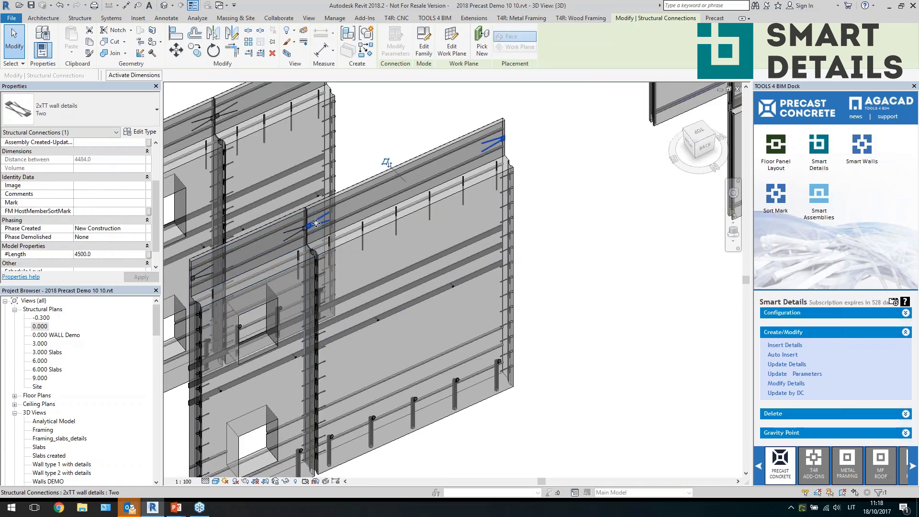
{"action": "scroll", "coordinate": [317, 223], "scroll_direction": "up", "scroll_amount": 4}
{"action": "scroll", "coordinate": [316, 223], "scroll_direction": "down", "scroll_amount": 2}
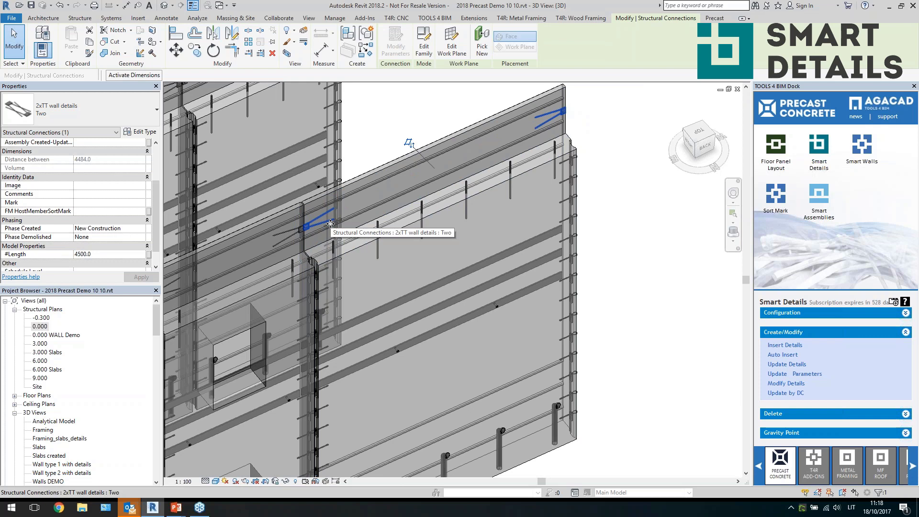
{"action": "scroll", "coordinate": [331, 224], "scroll_direction": "down", "scroll_amount": 3}
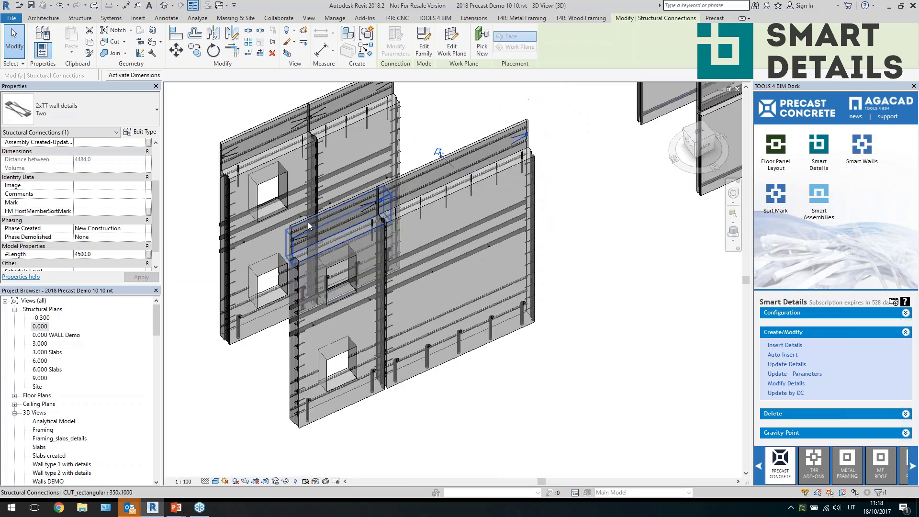
Step: Inspect the CUT_sandwich end void and the 2xTT wall details connection at the joint between the two panels
{"action": "scroll", "coordinate": [412, 194], "scroll_direction": "up", "scroll_amount": 5}
{"action": "left_click", "coordinate": [404, 199]}
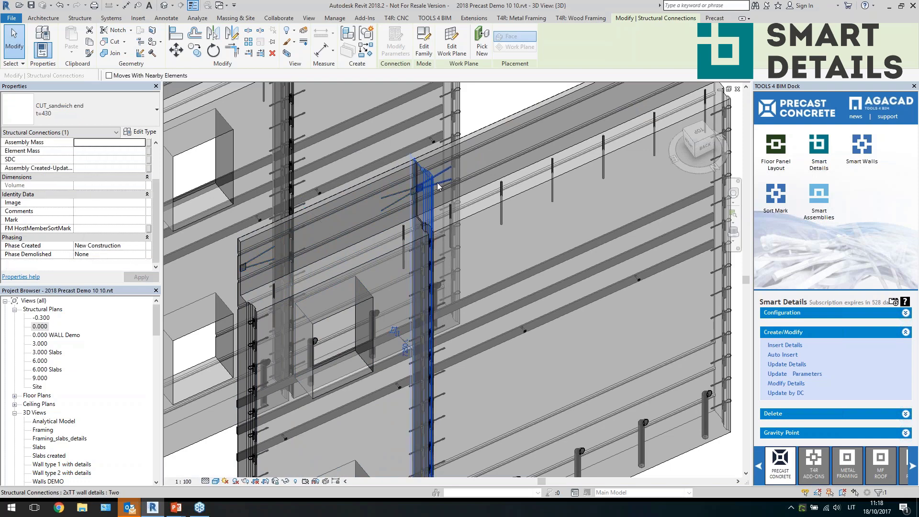
{"action": "key", "text": "Escape"}
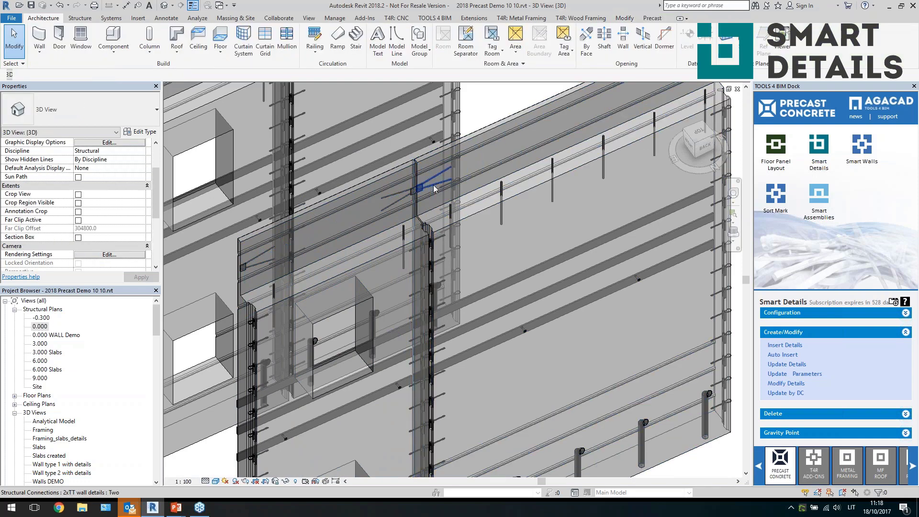
{"action": "left_click", "coordinate": [421, 194]}
{"action": "scroll", "coordinate": [625, 143], "scroll_direction": "down", "scroll_amount": 3}
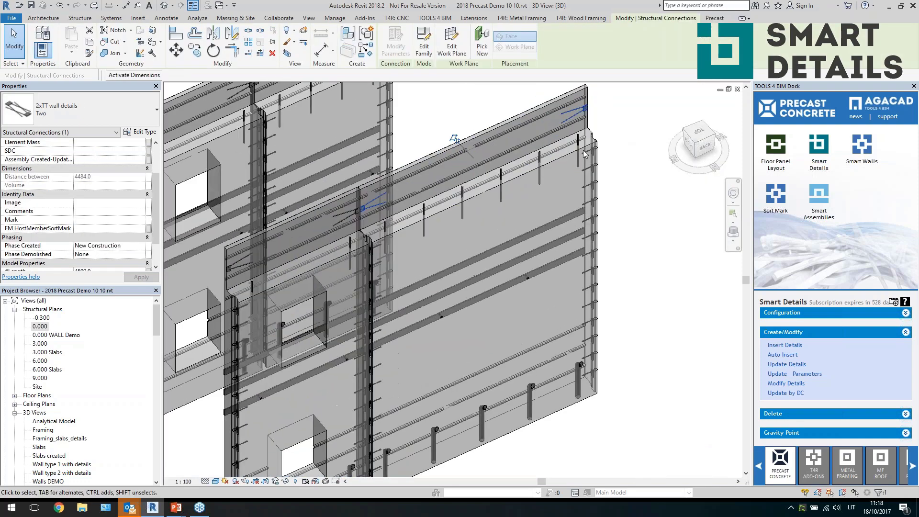
Step: Open the 2xTT wall details family's Ref. Level plan and stretch the distance between its two anchors to about 1920
{"action": "scroll", "coordinate": [122, 198], "scroll_direction": "down", "scroll_amount": 4}
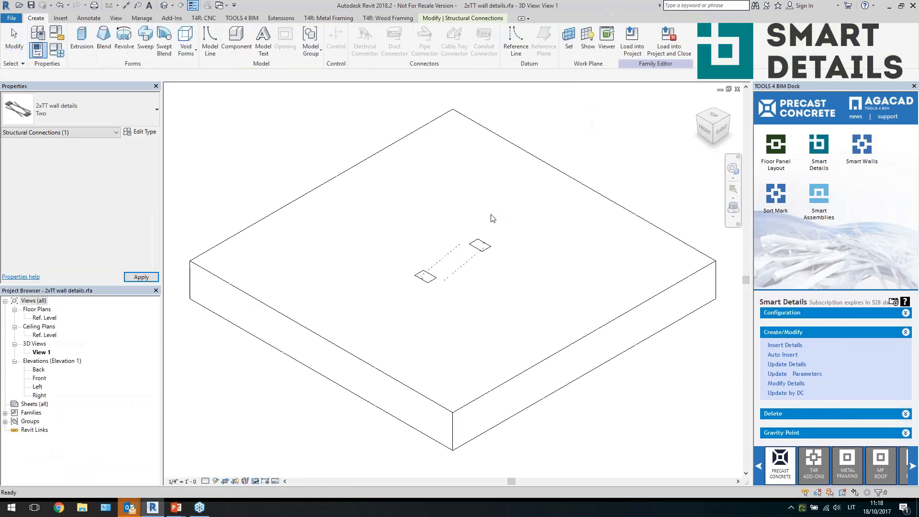
{"action": "left_click", "coordinate": [493, 219]}
{"action": "double_click", "coordinate": [45, 318]}
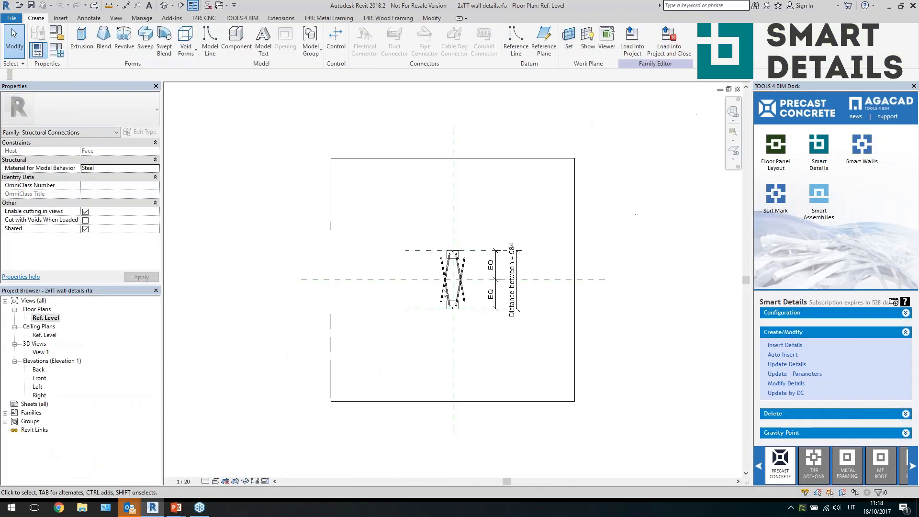
{"action": "left_click", "coordinate": [474, 250]}
{"action": "left_click_drag", "start_coordinate": [480, 185], "coordinate": [481, 184]}
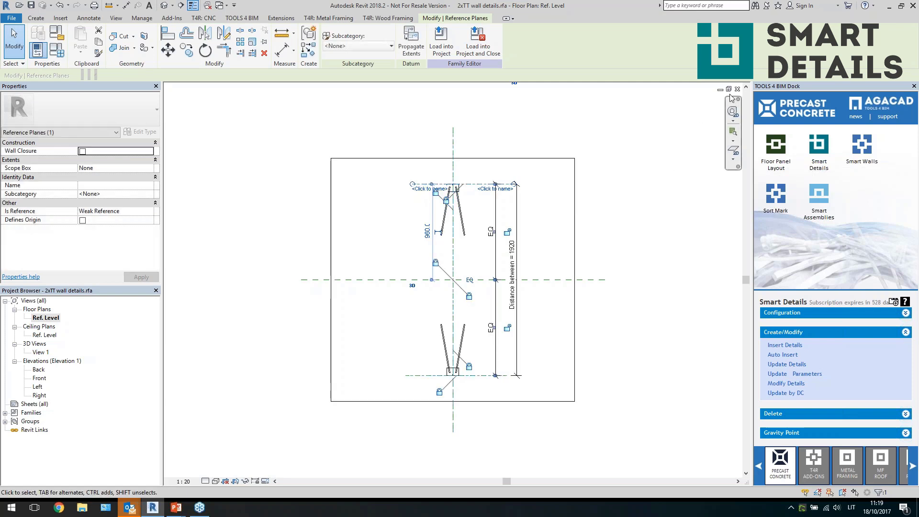
Step: Close the 2xTT wall details family and return to the project's 3D view
{"action": "key", "text": "ctrl+Tab"}
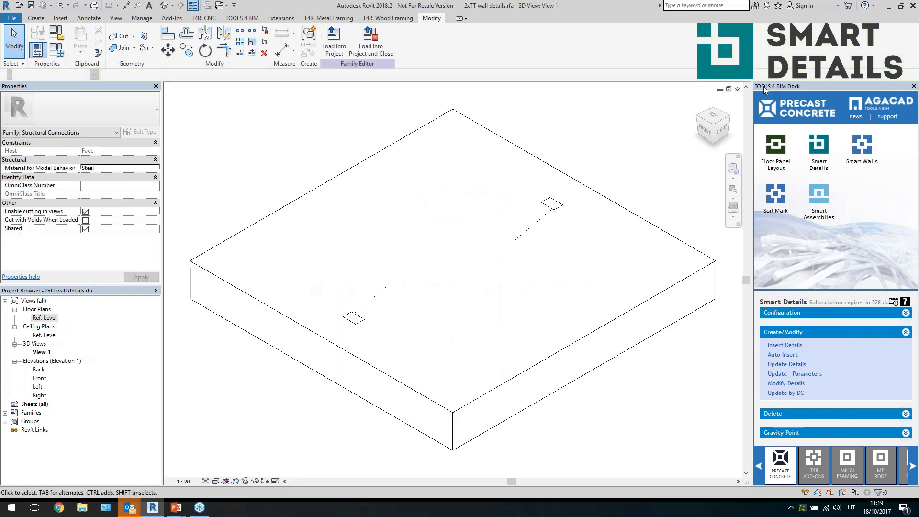
{"action": "left_click", "coordinate": [737, 89]}
{"action": "left_click", "coordinate": [475, 261]}
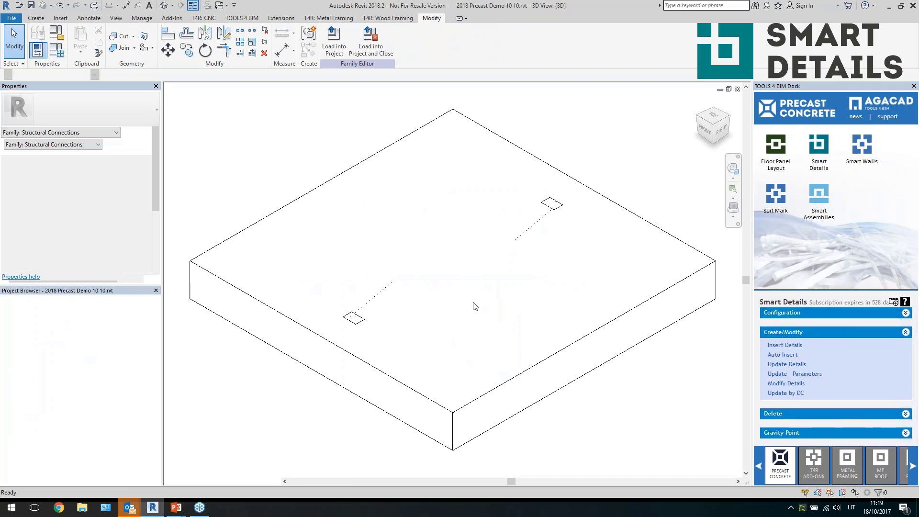
Step: Examine the sample sandwich walls with corners, columns and windows in the 3D view
{"action": "scroll", "coordinate": [472, 303], "scroll_direction": "down", "scroll_amount": 5}
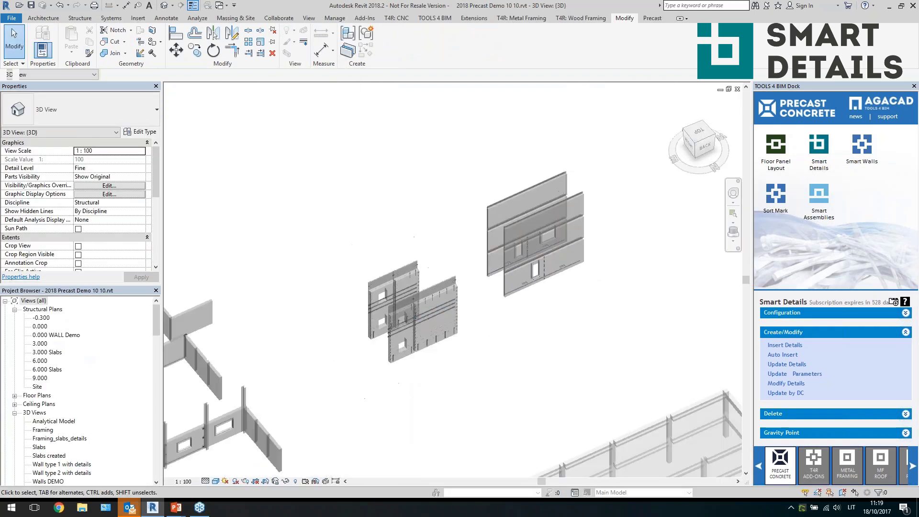
{"action": "middle_click_drag", "start_coordinate": [435, 329], "coordinate": [383, 297], "text": "shift"}
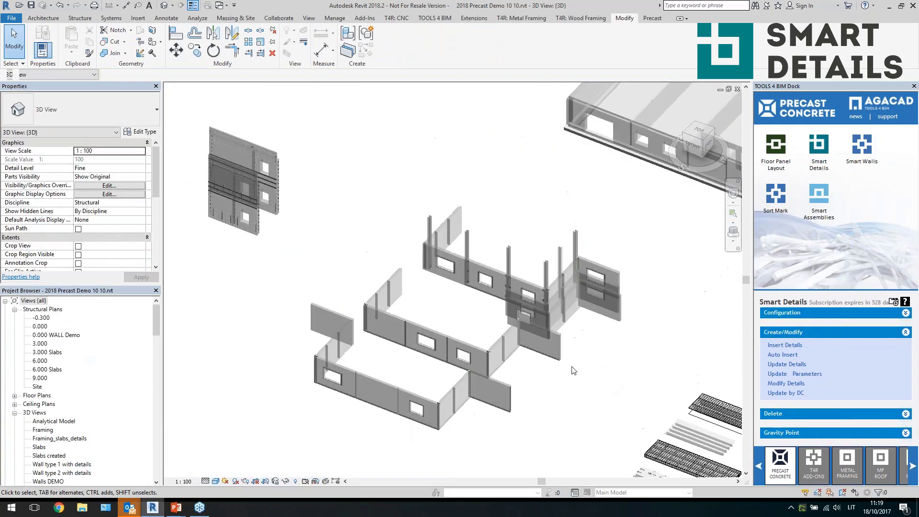
{"action": "scroll", "coordinate": [599, 299], "scroll_direction": "up", "scroll_amount": 3}
{"action": "scroll", "coordinate": [599, 300], "scroll_direction": "up", "scroll_amount": 2}
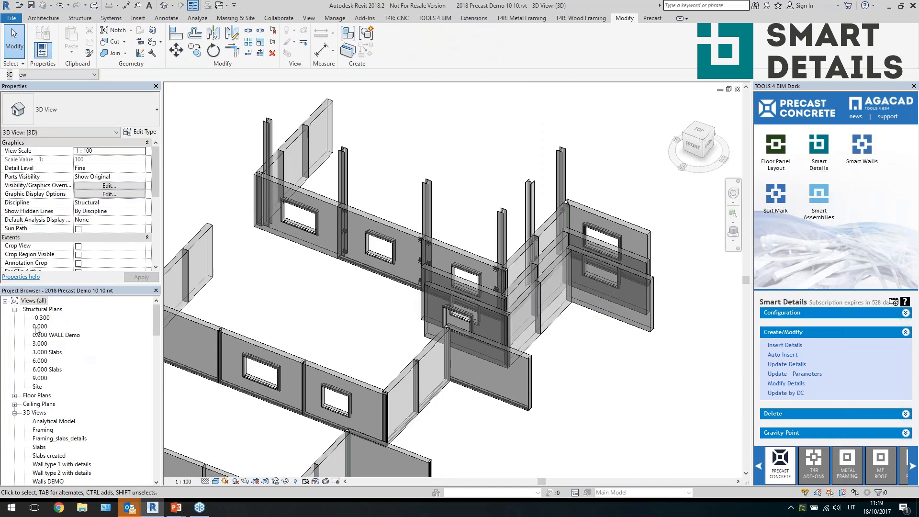
Step: Open the 0.000 structural plan and inspect the exterior corner joint of the Sandwich 300_Type 3 walls
{"action": "double_click", "coordinate": [38, 327]}
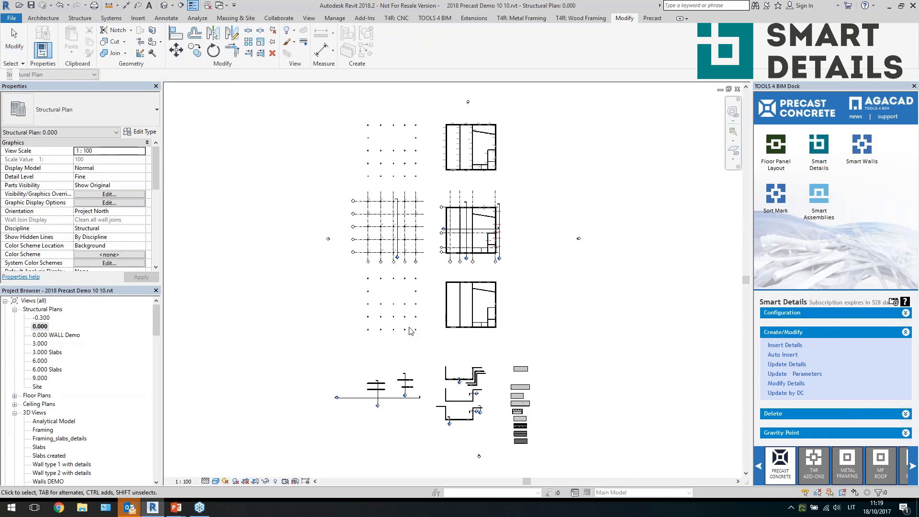
{"action": "scroll", "coordinate": [410, 331], "scroll_direction": "up", "scroll_amount": 6}
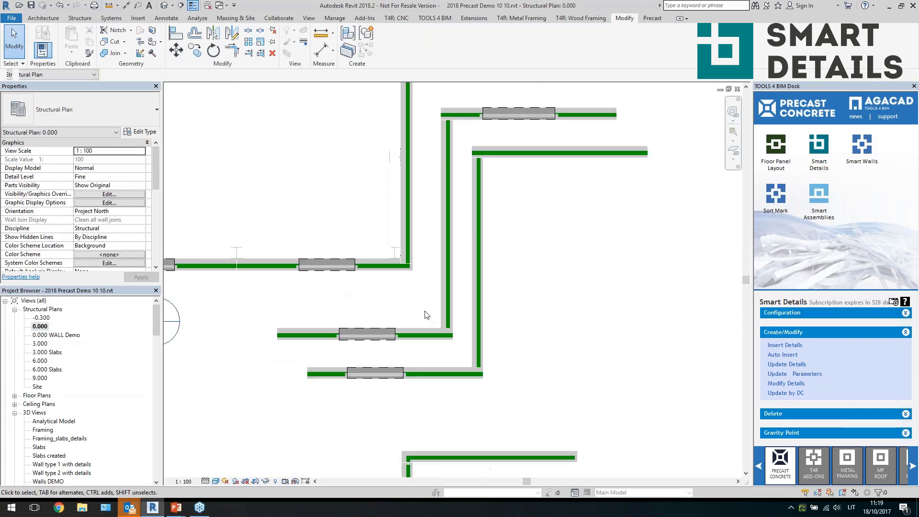
{"action": "scroll", "coordinate": [427, 315], "scroll_direction": "up", "scroll_amount": 4}
{"action": "left_click", "coordinate": [317, 242]}
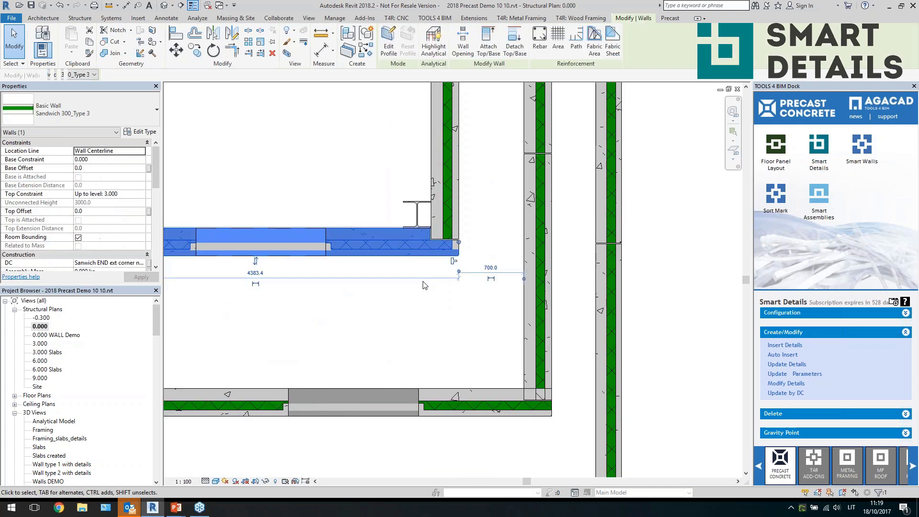
{"action": "left_click", "coordinate": [422, 287]}
{"action": "scroll", "coordinate": [431, 268], "scroll_direction": "up", "scroll_amount": 3}
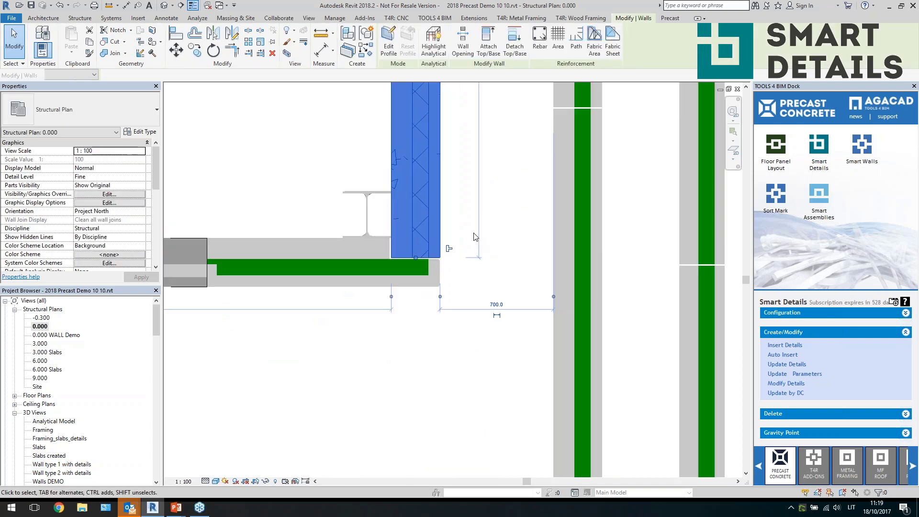
{"action": "left_click", "coordinate": [433, 266]}
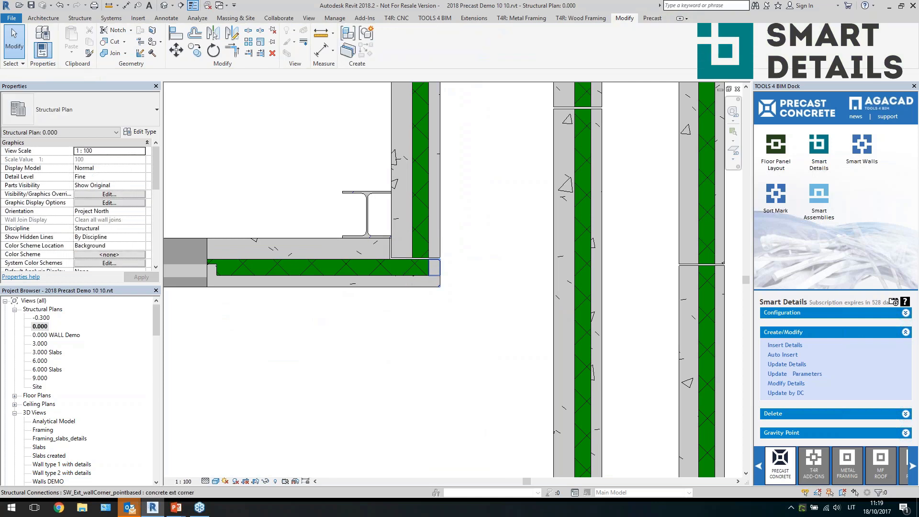
Step: Check the wall types of the two lower horizontal sandwich walls in the 0.000 structural plan
{"action": "left_click", "coordinate": [467, 304]}
{"action": "scroll", "coordinate": [467, 304], "scroll_direction": "down", "scroll_amount": 6}
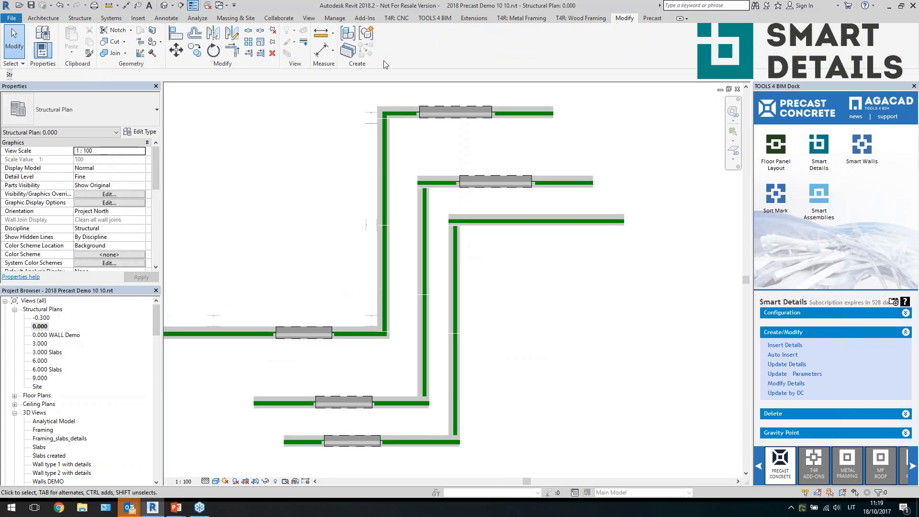
{"action": "scroll", "coordinate": [393, 120], "scroll_direction": "up", "scroll_amount": 4}
{"action": "scroll", "coordinate": [381, 136], "scroll_direction": "down", "scroll_amount": 6}
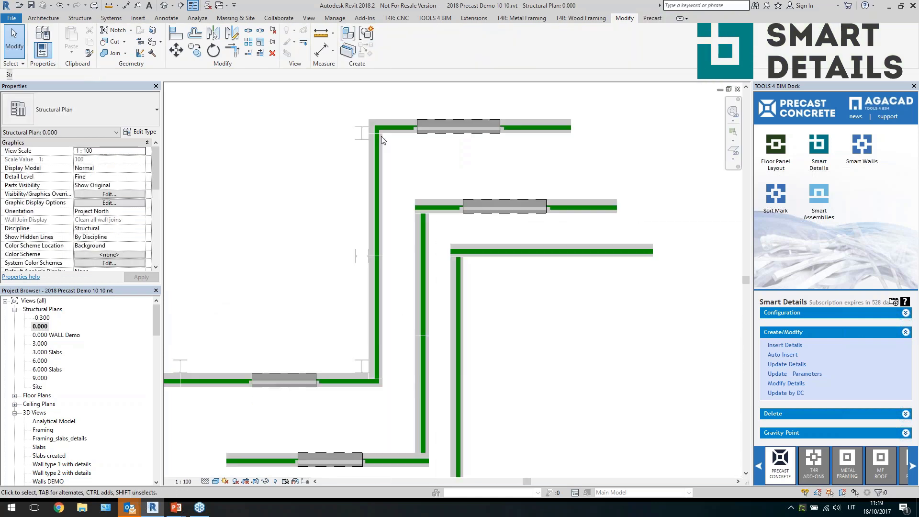
{"action": "scroll", "coordinate": [402, 366], "scroll_direction": "up", "scroll_amount": 4}
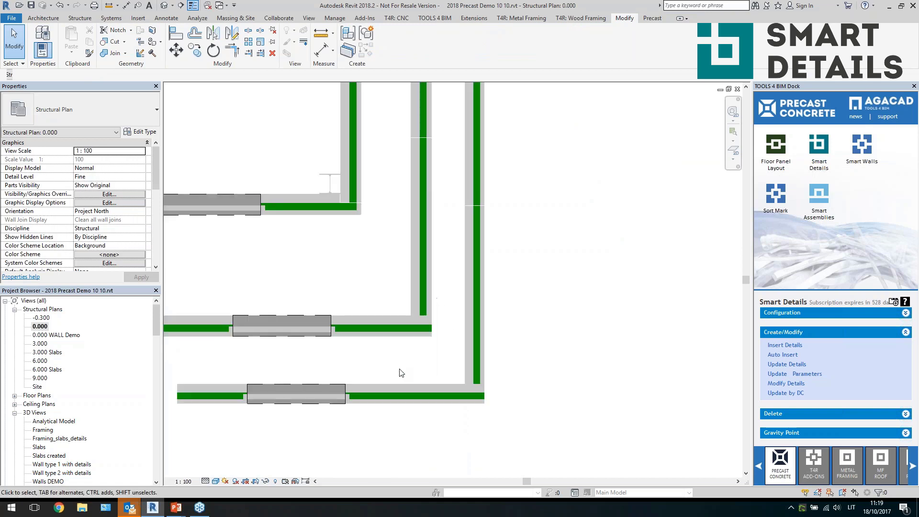
{"action": "left_click", "coordinate": [375, 338]}
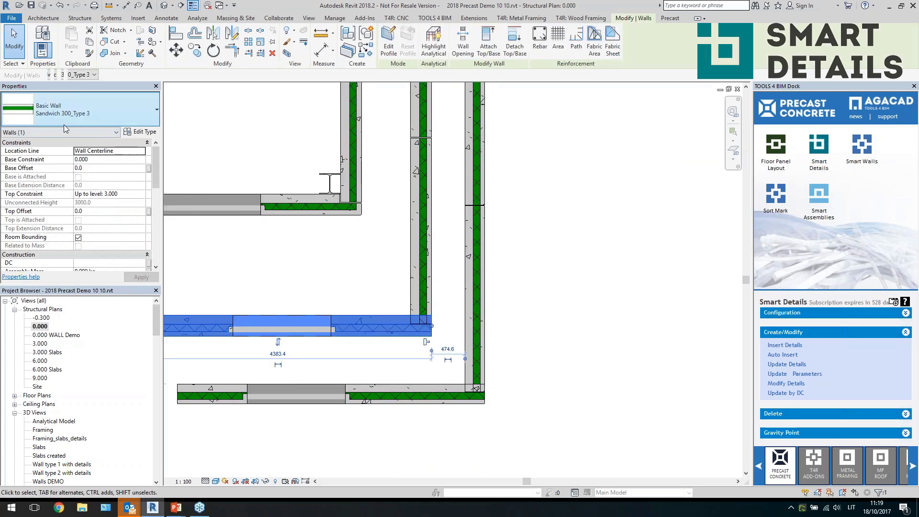
{"action": "left_click", "coordinate": [375, 387]}
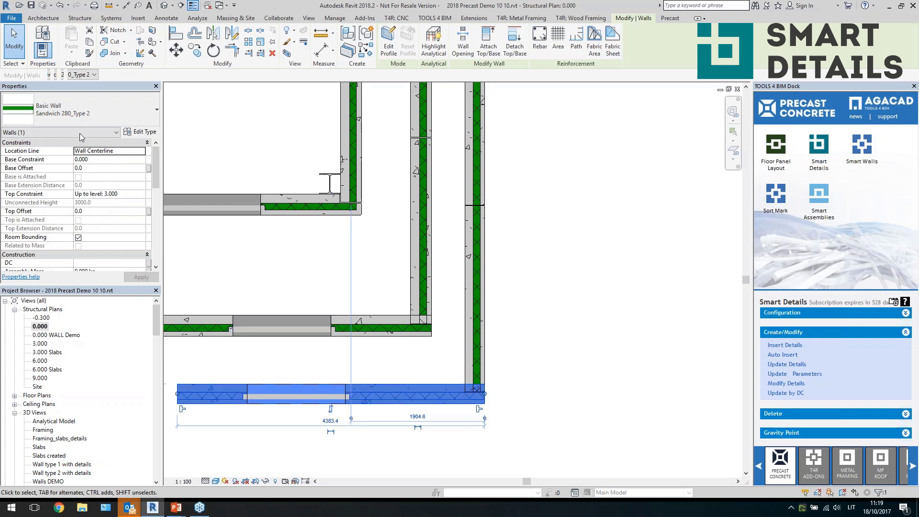
{"action": "left_click", "coordinate": [320, 281]}
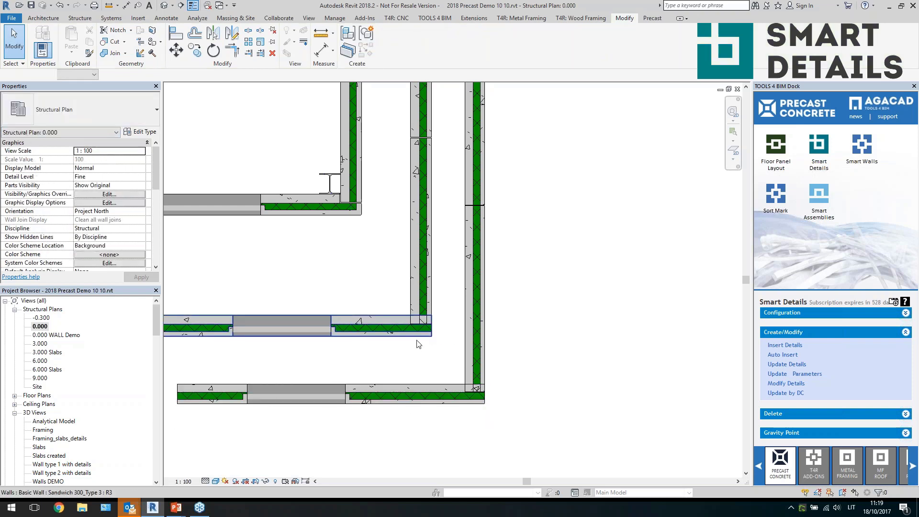
Step: Select all walls of the two stepped sandwich wall runs and auto-insert the Smart Details connections on them
{"action": "left_click", "coordinate": [419, 335]}
{"action": "left_click", "coordinate": [422, 296], "text": "ctrl"}
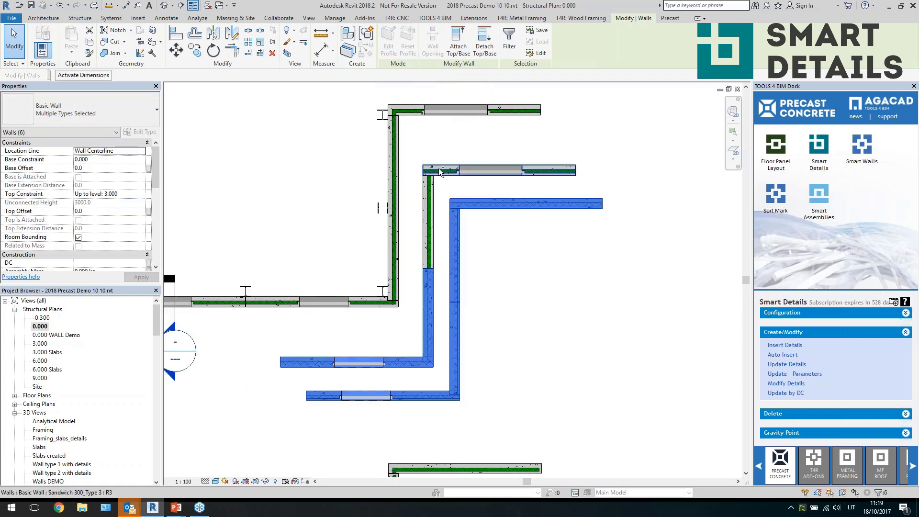
{"action": "left_click", "coordinate": [550, 170], "text": "ctrl"}
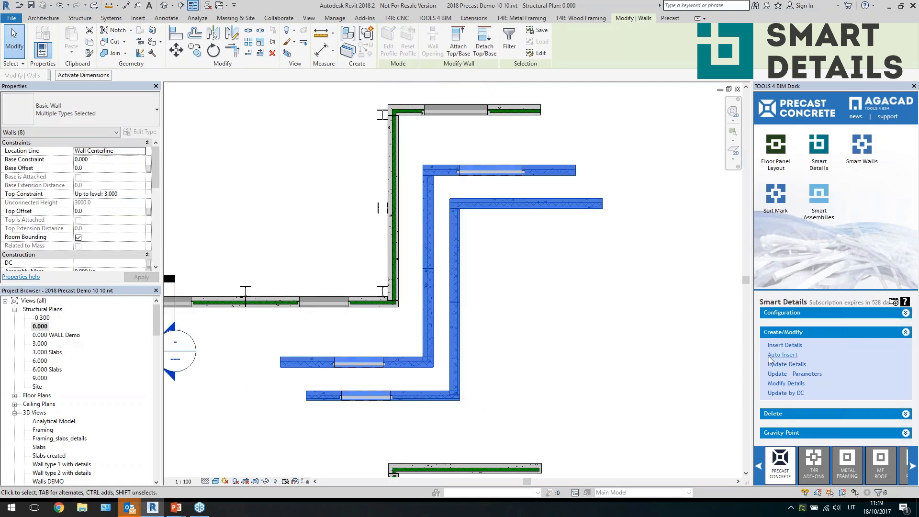
{"action": "left_click", "coordinate": [576, 298]}
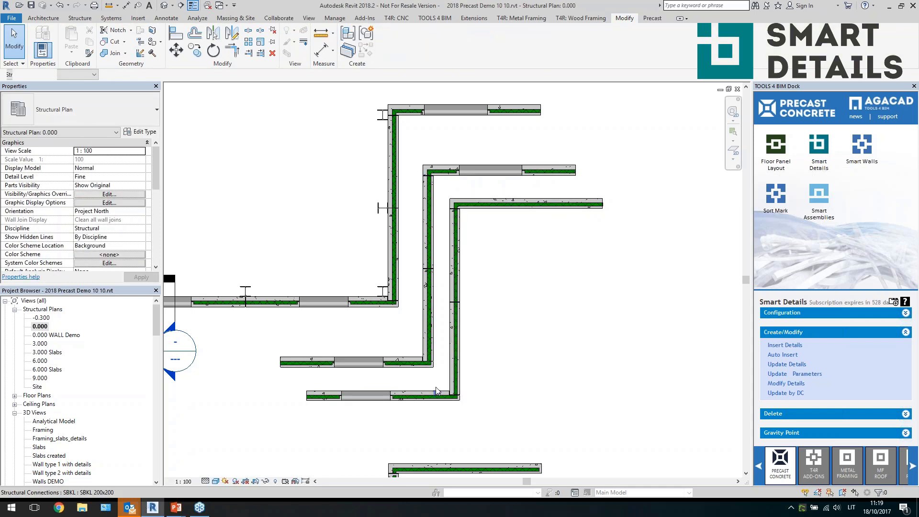
Step: Examine the cut connection inserted at the outer wall run's lower corner, including its width and unconnected height properties
{"action": "scroll", "coordinate": [443, 405], "scroll_direction": "up", "scroll_amount": 3}
{"action": "scroll", "coordinate": [473, 380], "scroll_direction": "up", "scroll_amount": 2}
{"action": "left_click", "coordinate": [478, 369]}
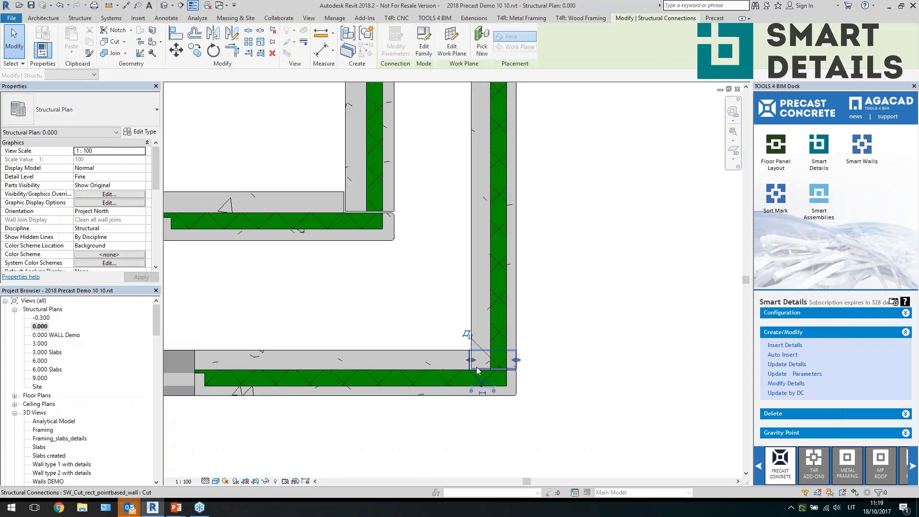
{"action": "scroll", "coordinate": [113, 233], "scroll_direction": "down", "scroll_amount": 5}
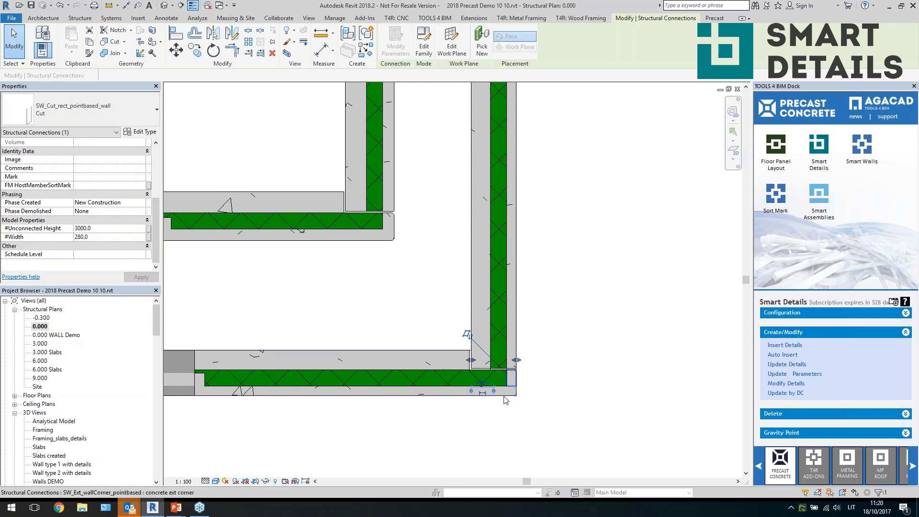
{"action": "scroll", "coordinate": [431, 390], "scroll_direction": "down", "scroll_amount": 5}
Step: Examine the details at the outer wall run's upper corner, checking the interior corner piece's concrete thickness and wall type properties
{"action": "scroll", "coordinate": [438, 193], "scroll_direction": "up", "scroll_amount": 8}
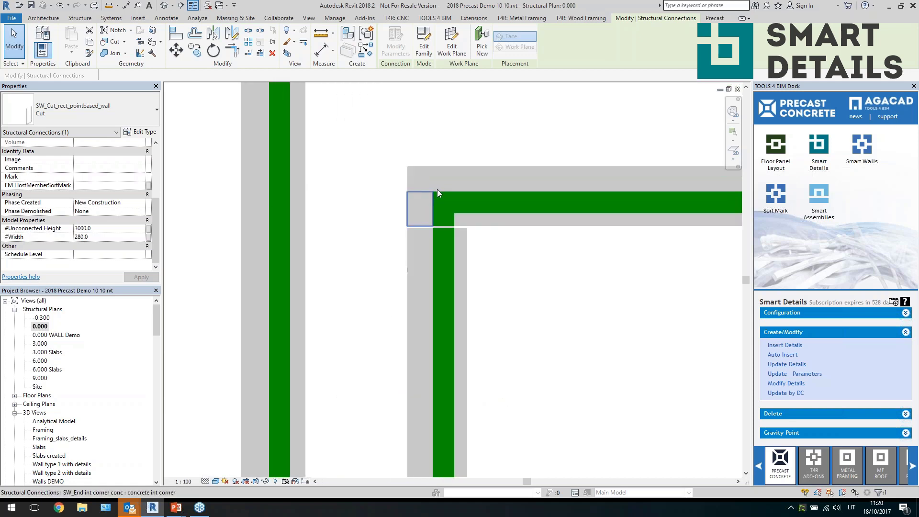
{"action": "left_click", "coordinate": [442, 219]}
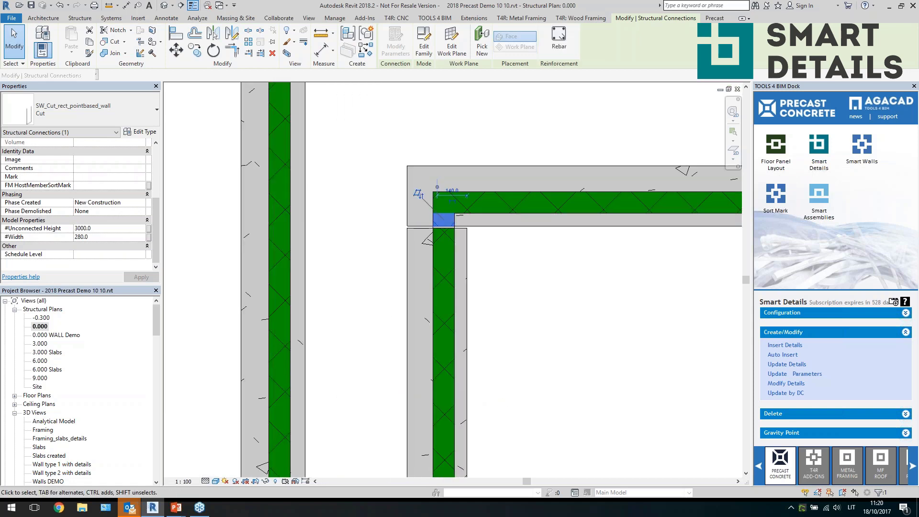
{"action": "left_click", "coordinate": [409, 219]}
{"action": "scroll", "coordinate": [134, 219], "scroll_direction": "up", "scroll_amount": 4}
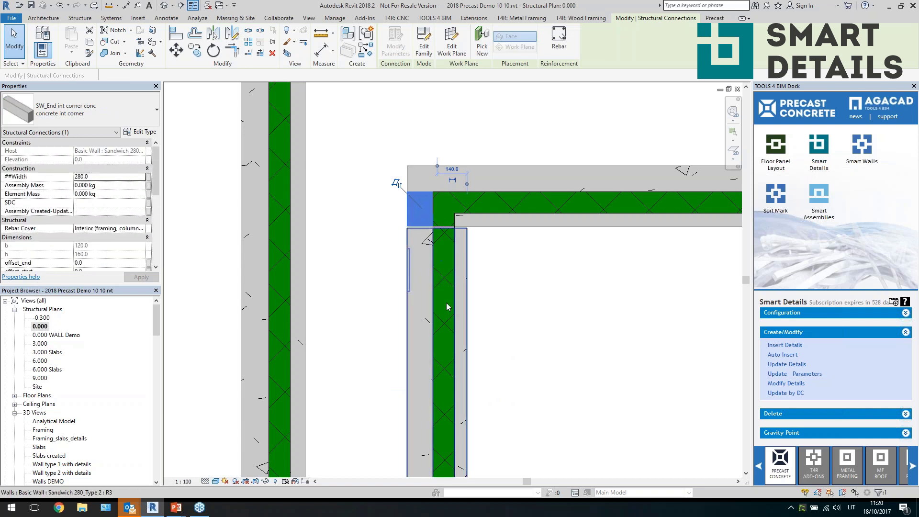
{"action": "scroll", "coordinate": [106, 216], "scroll_direction": "down", "scroll_amount": 5}
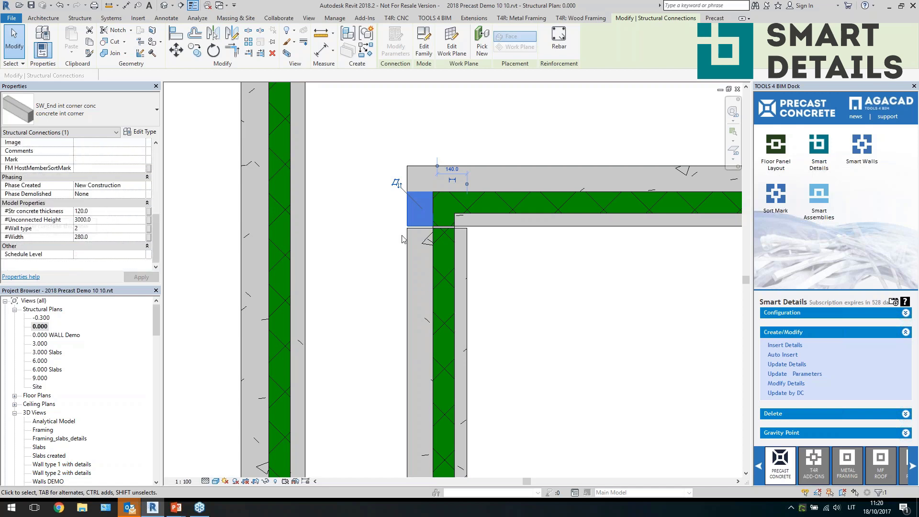
{"action": "key", "text": "Escape"}
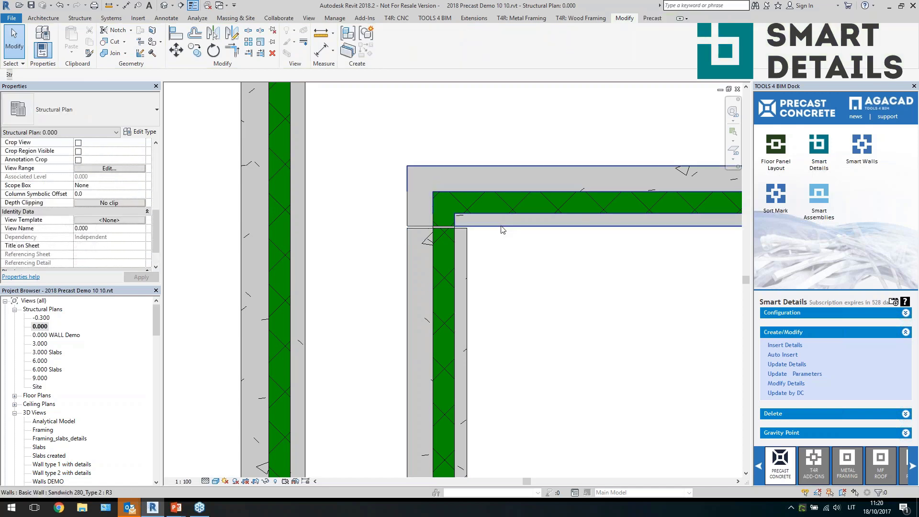
{"action": "scroll", "coordinate": [501, 230], "scroll_direction": "down", "scroll_amount": 8}
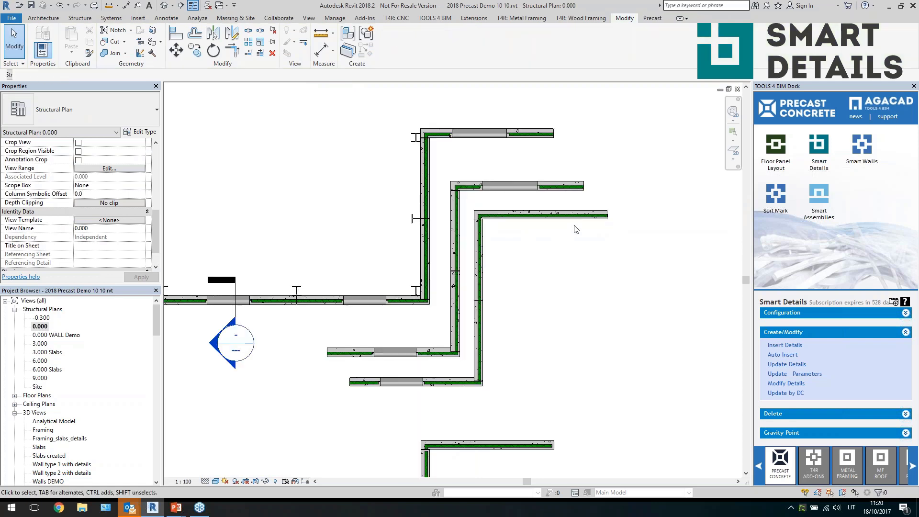
{"action": "scroll", "coordinate": [533, 238], "scroll_direction": "up", "scroll_amount": 5}
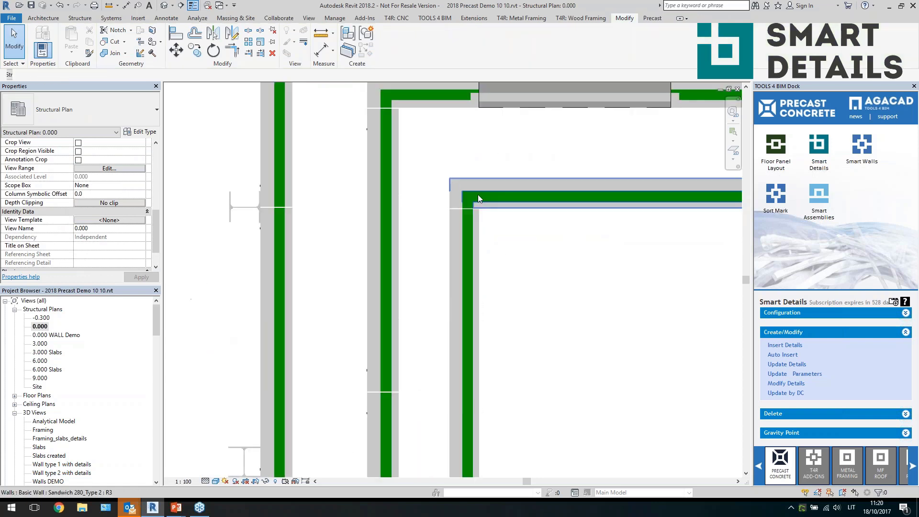
{"action": "left_click", "coordinate": [453, 205]}
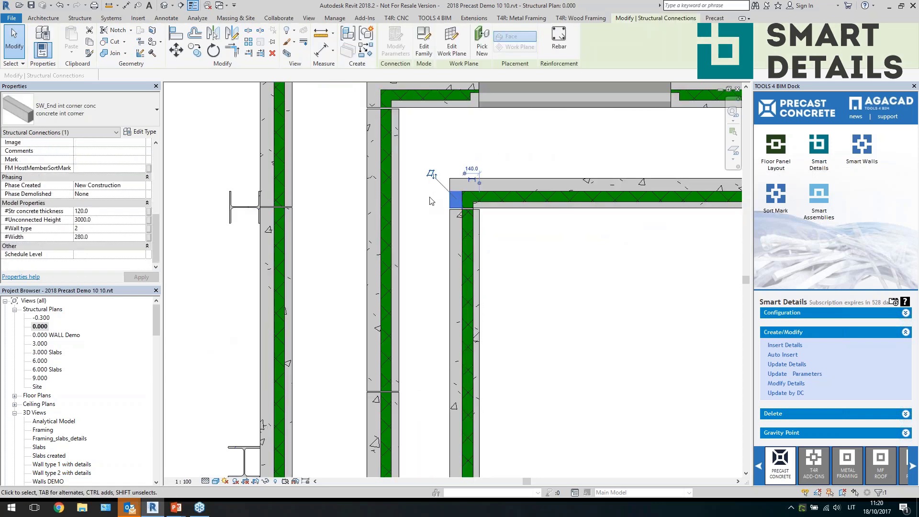
{"action": "scroll", "coordinate": [484, 209], "scroll_direction": "down", "scroll_amount": 2}
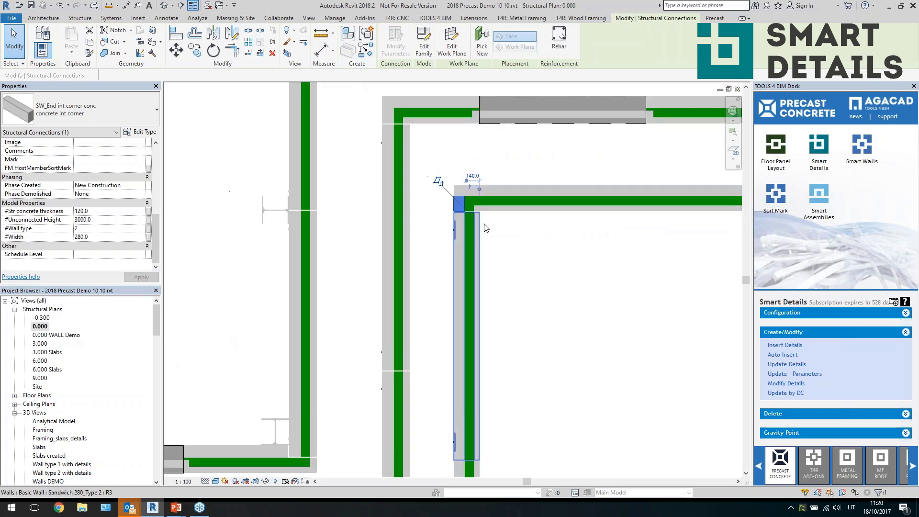
{"action": "scroll", "coordinate": [473, 208], "scroll_direction": "down", "scroll_amount": 4}
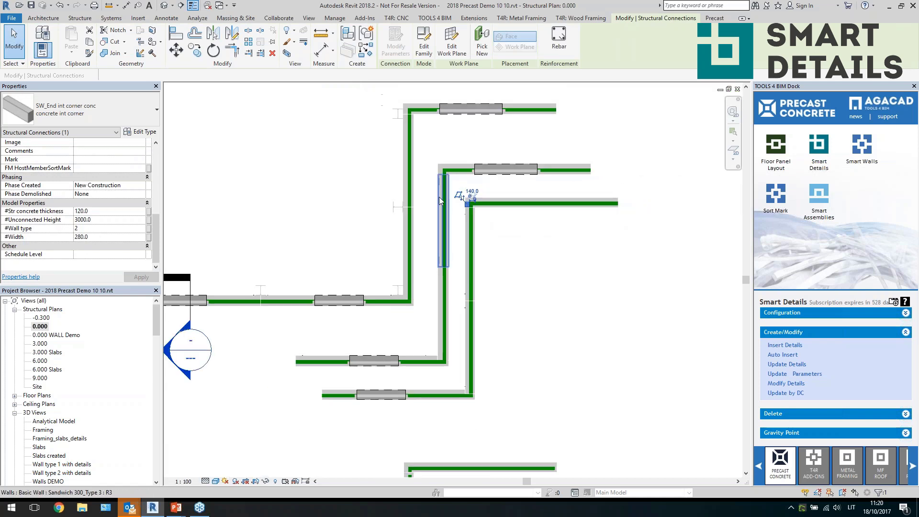
{"action": "left_click", "coordinate": [459, 248]}
Step: Open the default 3D view and examine the building model with the massive interior walls
{"action": "left_click", "coordinate": [164, 5]}
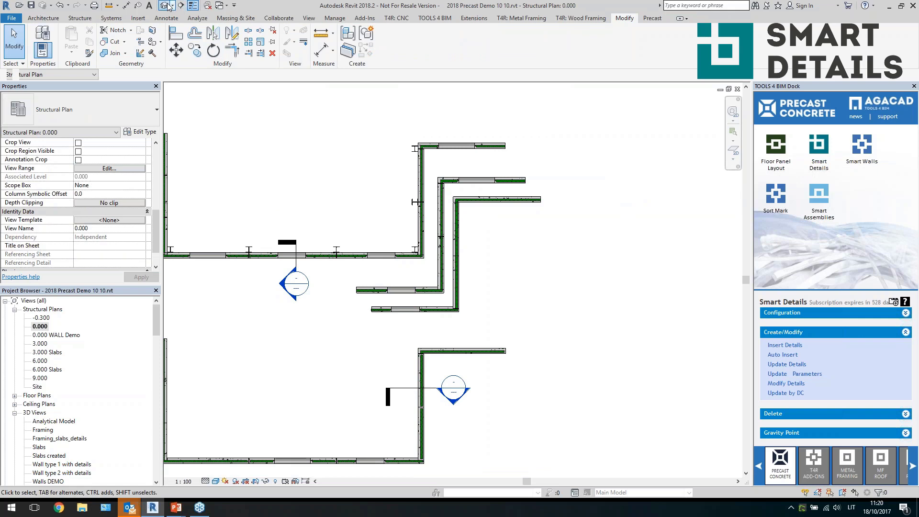
{"action": "scroll", "coordinate": [323, 195], "scroll_direction": "down", "scroll_amount": 5}
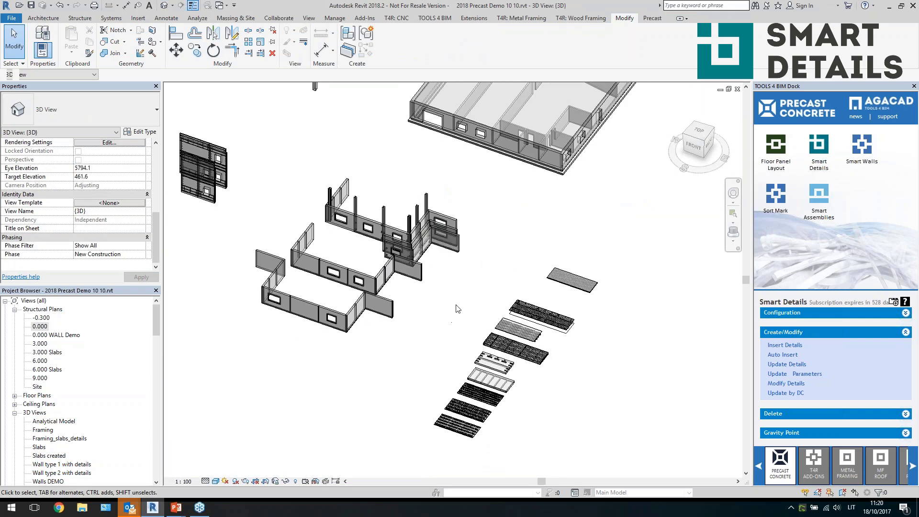
{"action": "scroll", "coordinate": [459, 309], "scroll_direction": "down", "scroll_amount": 3}
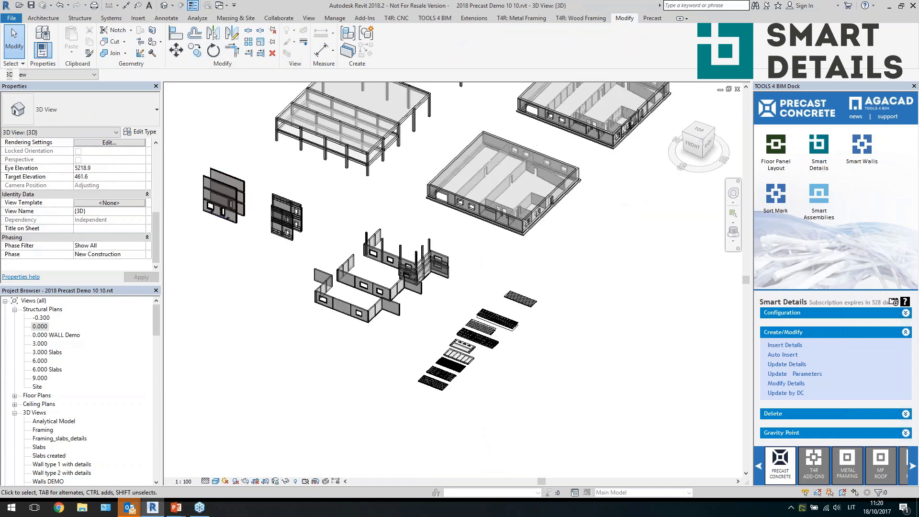
{"action": "scroll", "coordinate": [515, 376], "scroll_direction": "up", "scroll_amount": 4}
{"action": "scroll", "coordinate": [570, 247], "scroll_direction": "down", "scroll_amount": 2}
{"action": "scroll", "coordinate": [593, 246], "scroll_direction": "up", "scroll_amount": 2}
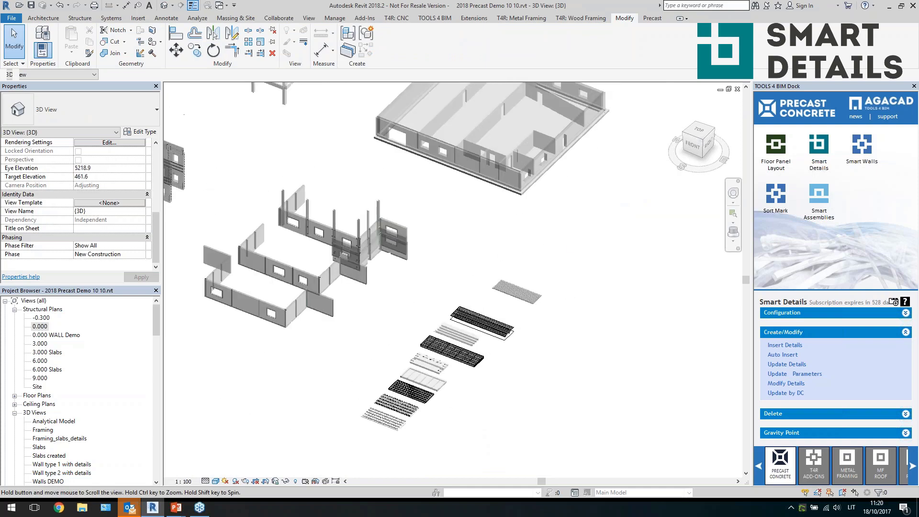
{"action": "middle_click_drag", "start_coordinate": [593, 246], "coordinate": [565, 407]}
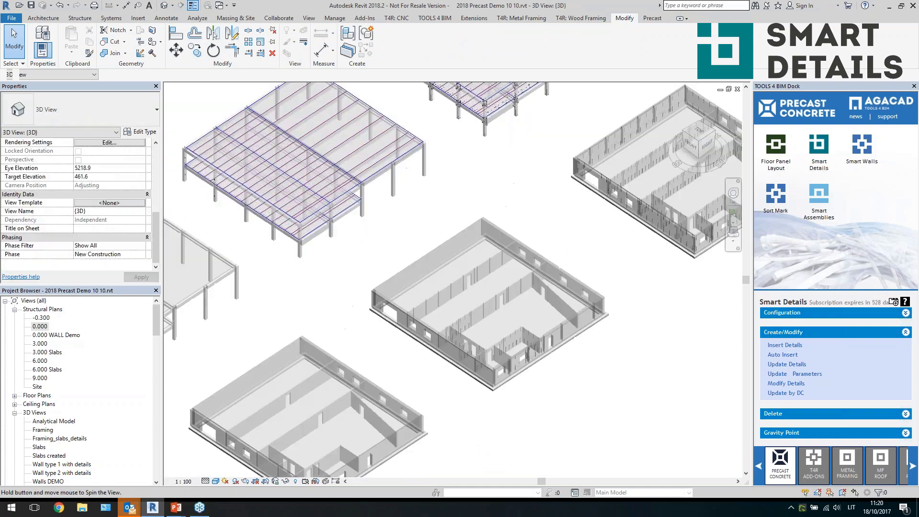
{"action": "scroll", "coordinate": [630, 389], "scroll_direction": "up", "scroll_amount": 4}
{"action": "scroll", "coordinate": [631, 389], "scroll_direction": "up", "scroll_amount": 1}
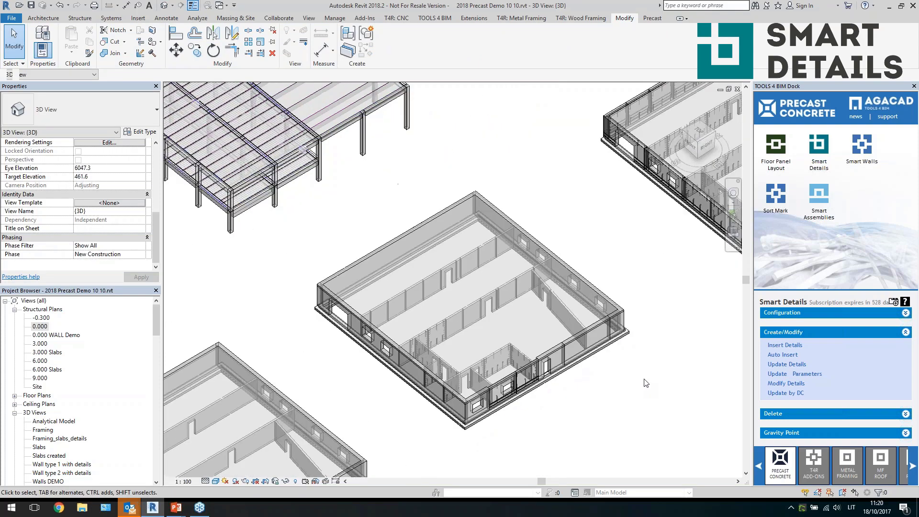
{"action": "scroll", "coordinate": [660, 396], "scroll_direction": "up", "scroll_amount": 2}
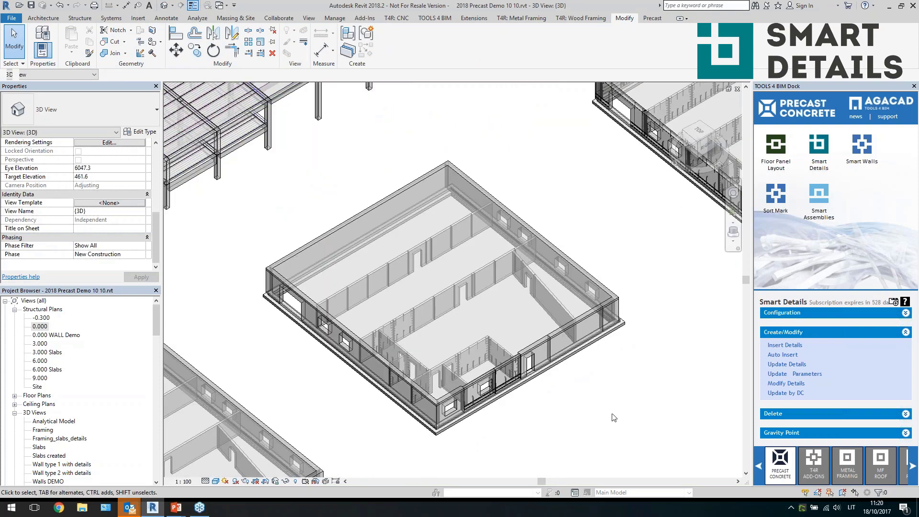
Step: Select a Massive wall 200 interior wall and check its Mark and FM HostMemberSortMark properties
{"action": "mouse_move", "coordinate": [610, 442]}
{"action": "left_mouse_down"}
{"action": "mouse_move", "coordinate": [317, 211]}
{"action": "mouse_move", "coordinate": [296, 219]}
{"action": "mouse_move", "coordinate": [588, 460]}
{"action": "mouse_move", "coordinate": [609, 443]}
{"action": "left_mouse_up"}
{"action": "scroll", "coordinate": [420, 344], "scroll_direction": "up", "scroll_amount": 3}
{"action": "left_click", "coordinate": [397, 334]}
{"action": "scroll", "coordinate": [94, 233], "scroll_direction": "down", "scroll_amount": 4}
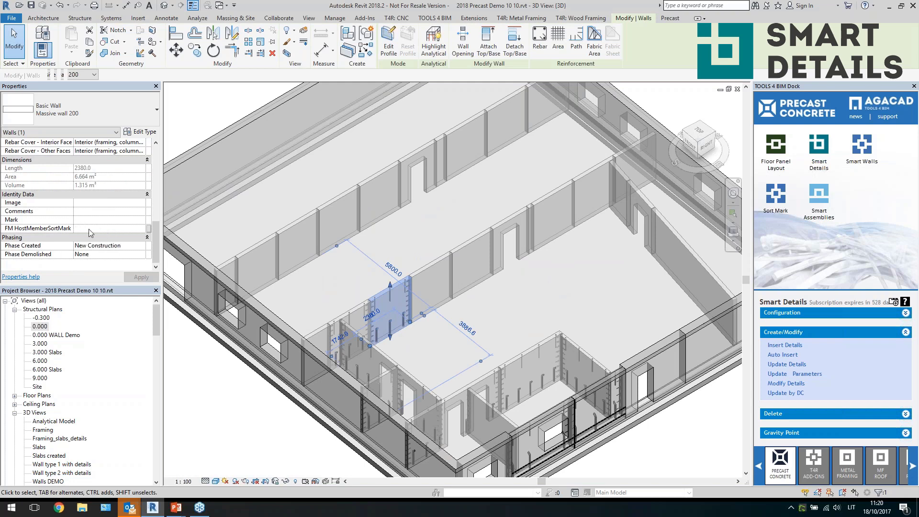
{"action": "scroll", "coordinate": [457, 308], "scroll_direction": "down", "scroll_amount": 2}
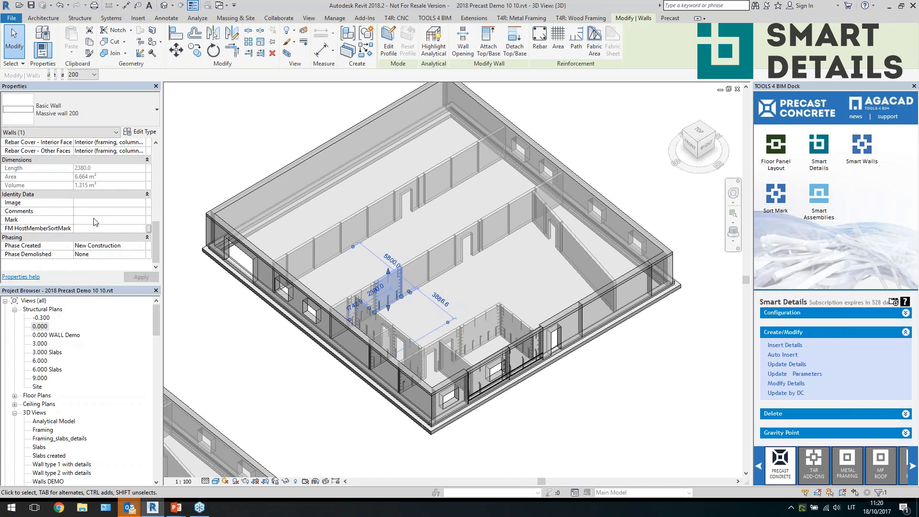
{"action": "scroll", "coordinate": [404, 267], "scroll_direction": "down", "scroll_amount": 3}
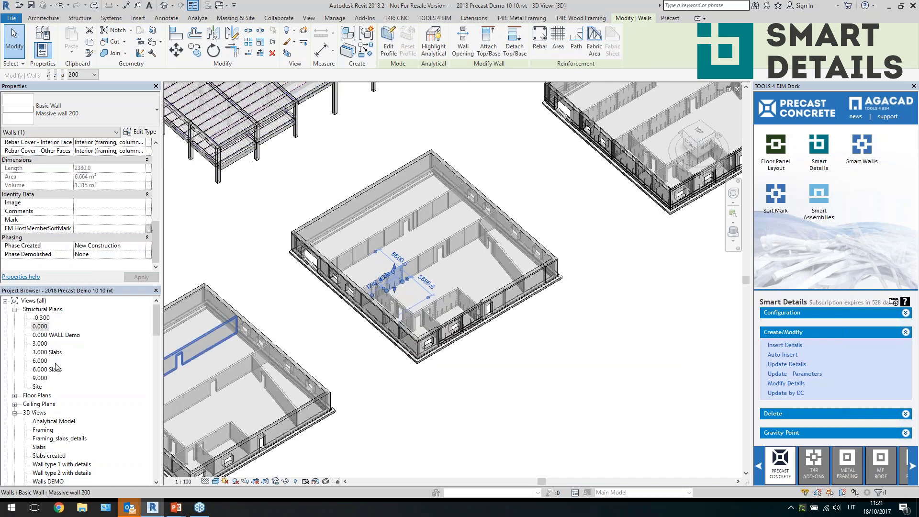
Step: In the Walls DEMO 3D view, select the whole building, filter the selection to Walls only, and open the Sort Mark tools
{"action": "double_click", "coordinate": [56, 481]}
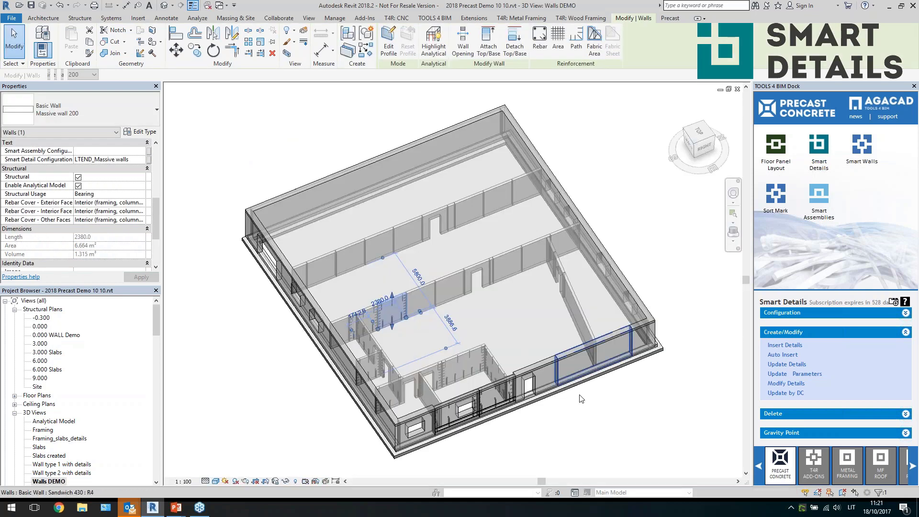
{"action": "left_click_drag", "start_coordinate": [664, 455], "coordinate": [214, 125]}
{"action": "left_click", "coordinate": [388, 43]}
{"action": "left_click", "coordinate": [521, 206]}
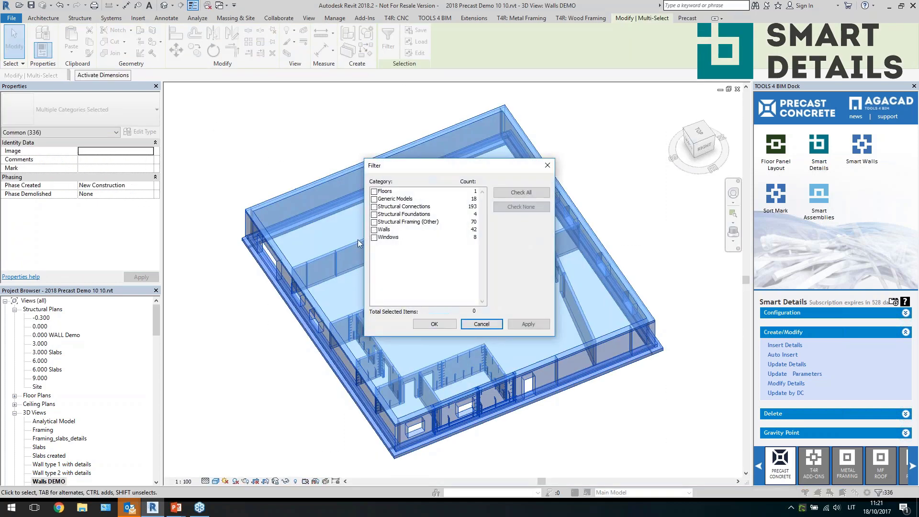
{"action": "left_click", "coordinate": [375, 230]}
{"action": "left_click", "coordinate": [434, 324]}
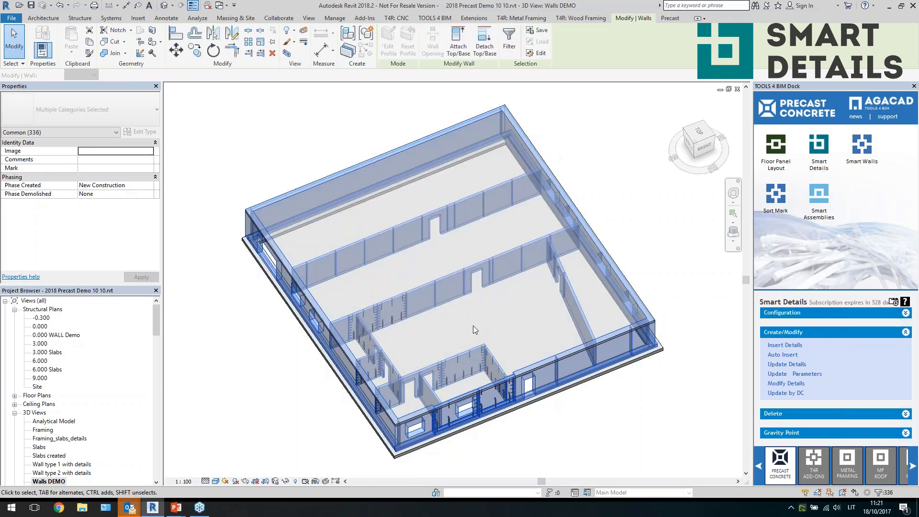
{"action": "left_click", "coordinate": [782, 201]}
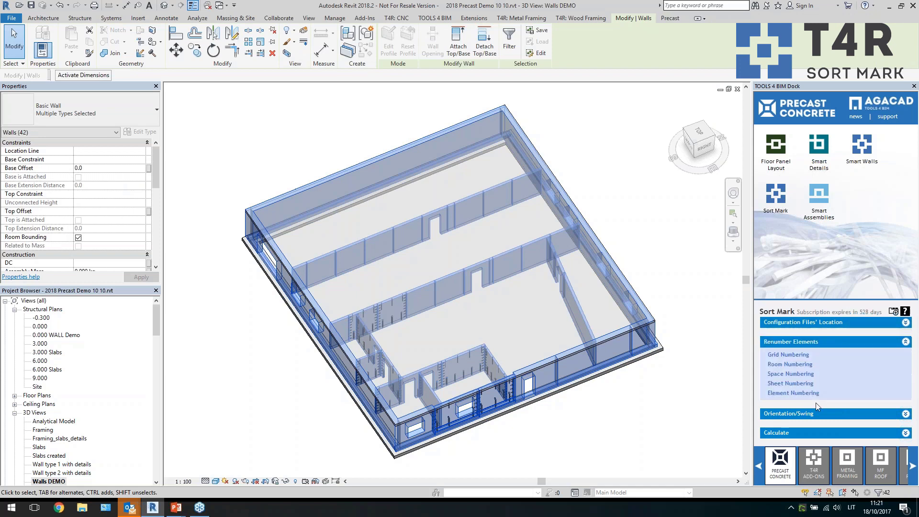
Step: Start Element Numbering for the selected walls with Mark as the parameter that receives the calculated values
{"action": "left_click", "coordinate": [638, 202]}
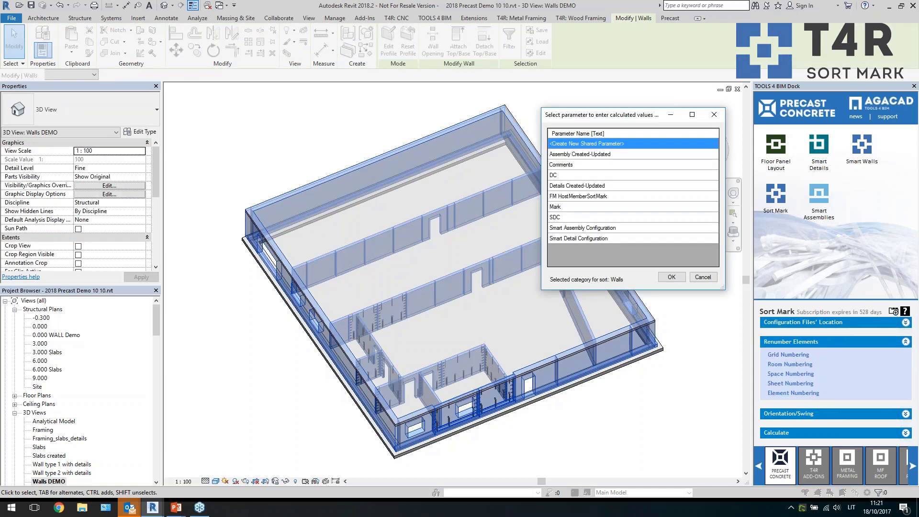
{"action": "left_click", "coordinate": [573, 206]}
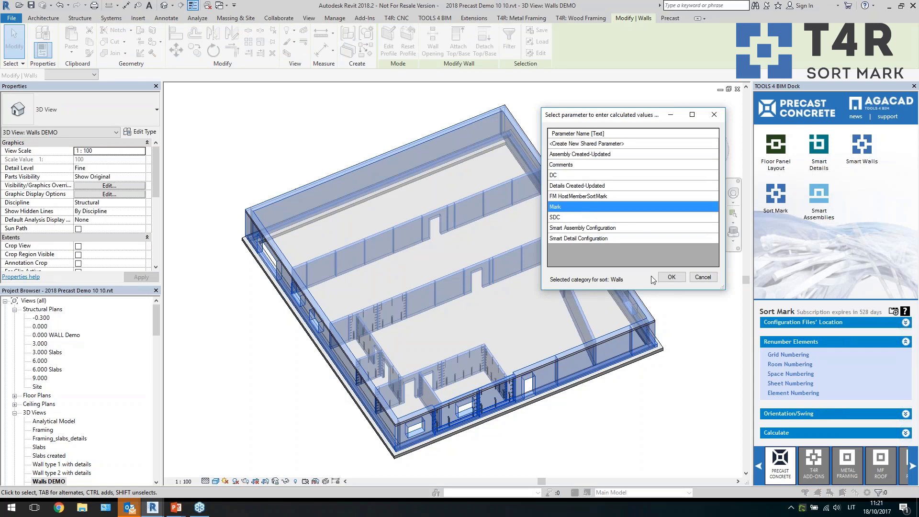
{"action": "left_click", "coordinate": [671, 277]}
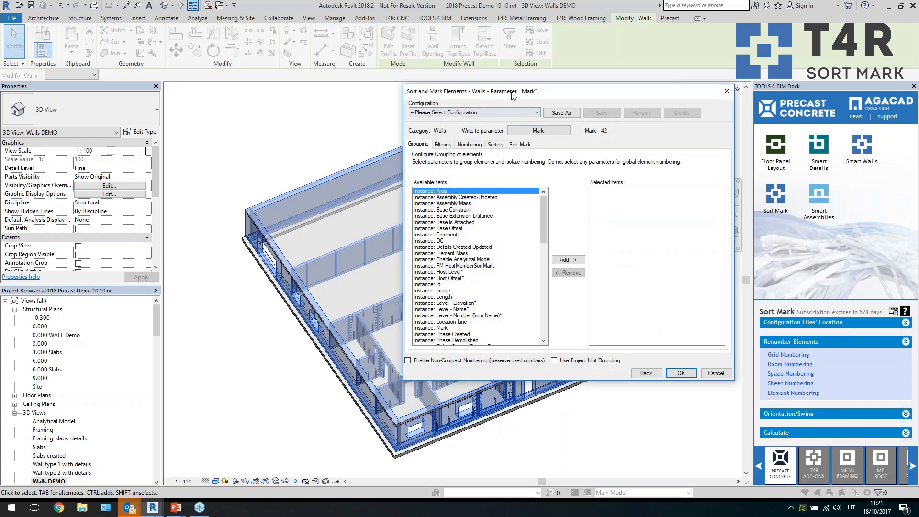
{"action": "left_click_drag", "start_coordinate": [513, 95], "coordinate": [470, 98]}
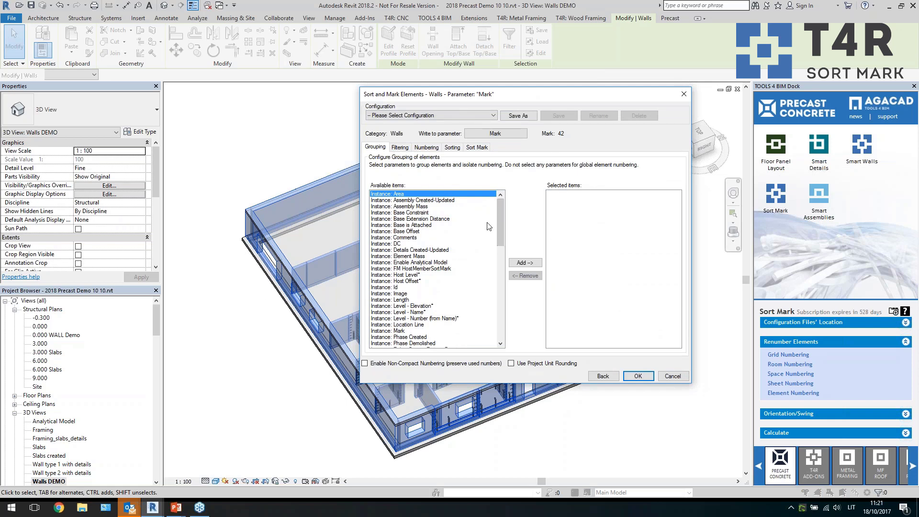
Step: Review the parameters available for grouping and filtering the walls, leaving grouping empty and all filters at none
{"action": "left_click_drag", "start_coordinate": [500, 224], "coordinate": [499, 317]}
{"action": "scroll", "coordinate": [408, 264], "scroll_direction": "up", "scroll_amount": 10}
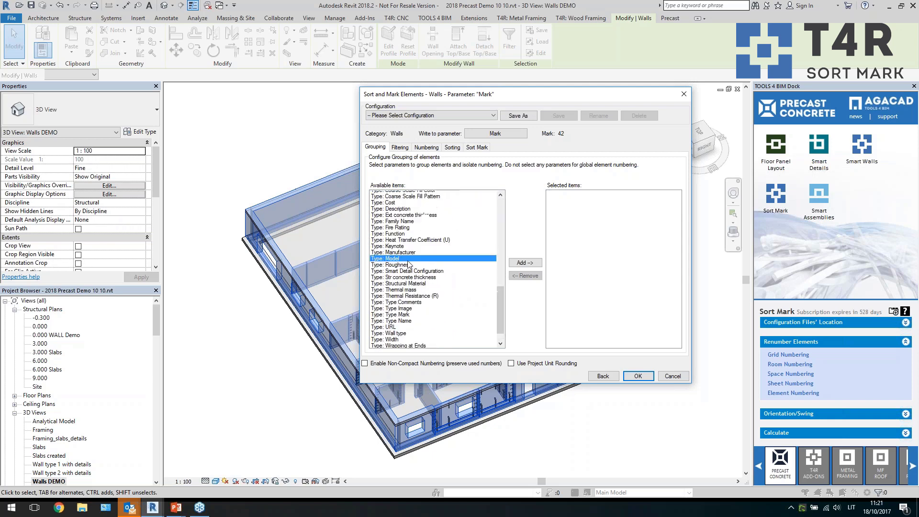
{"action": "scroll", "coordinate": [409, 264], "scroll_direction": "down", "scroll_amount": 6}
{"action": "left_click", "coordinate": [399, 325]}
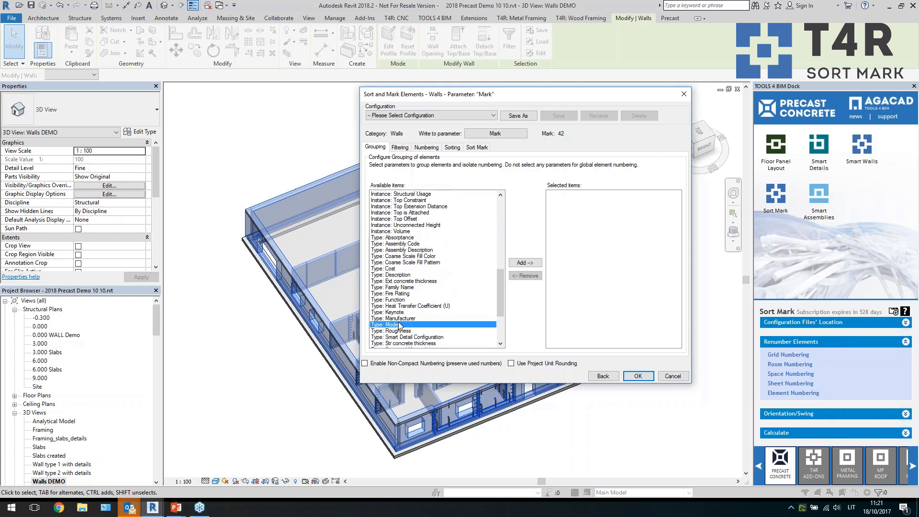
{"action": "left_click", "coordinate": [400, 147]}
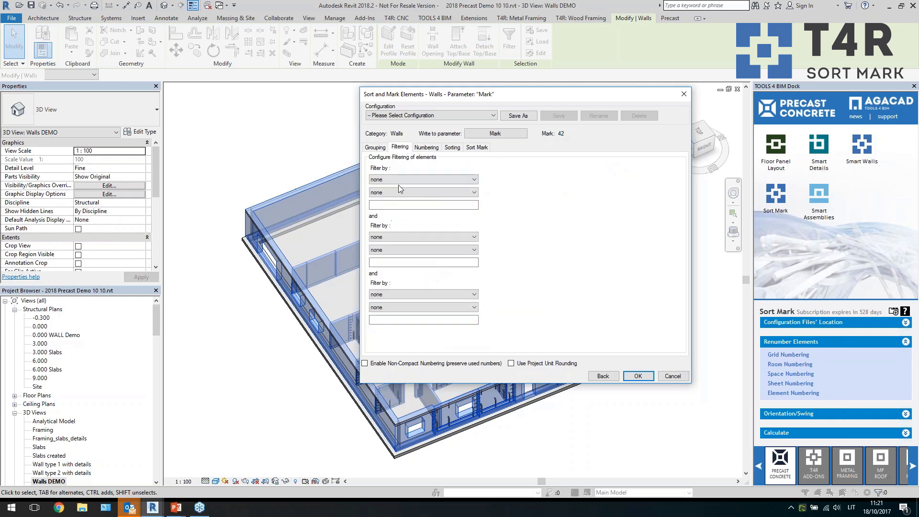
{"action": "left_click", "coordinate": [402, 180]}
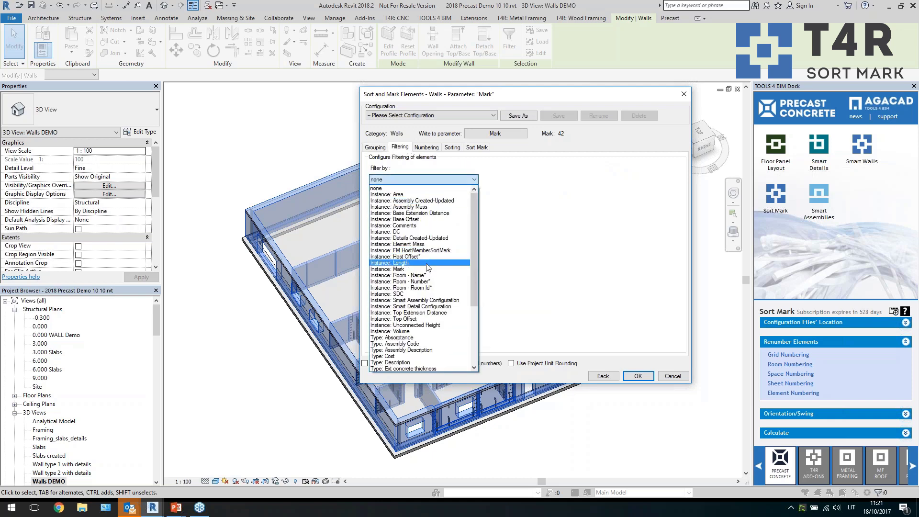
{"action": "left_click", "coordinate": [580, 220]}
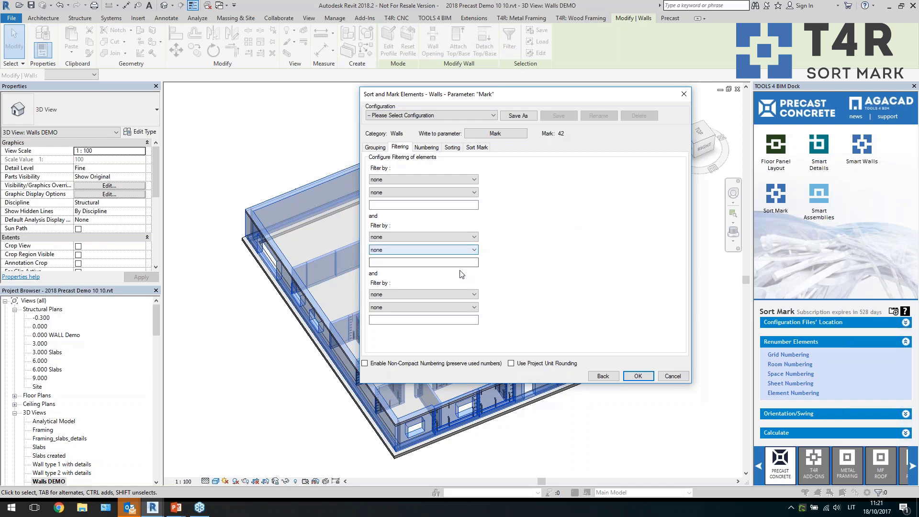
Step: Add the instance parameters Area and Length to the numbering criteria
{"action": "left_click", "coordinate": [425, 149]}
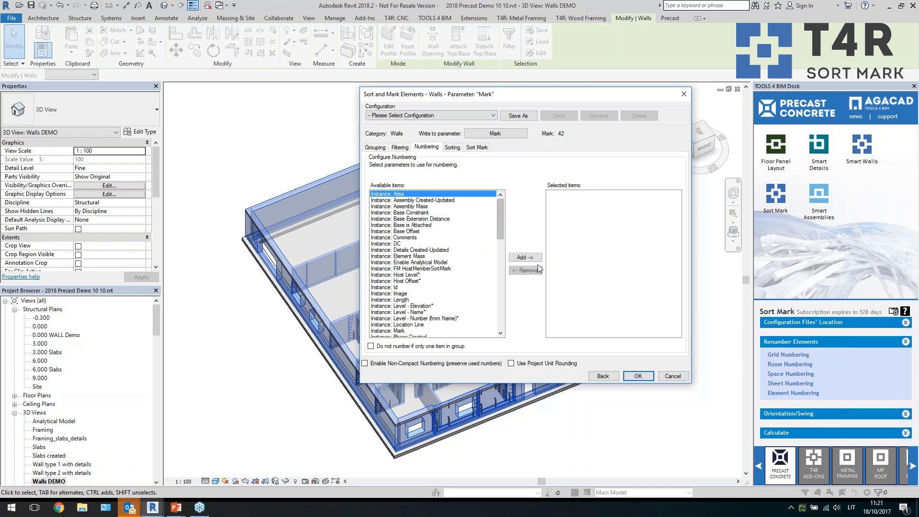
{"action": "left_click", "coordinate": [526, 257]}
{"action": "left_click_drag", "start_coordinate": [499, 226], "coordinate": [502, 245]}
{"action": "left_click", "coordinate": [445, 263]}
{"action": "left_click", "coordinate": [526, 258]}
Step: Add instance Volume, instance Unconnected Height and type Type Name to the numbering criteria, and review the remaining available parameters
{"action": "left_click", "coordinate": [462, 293]}
{"action": "scroll", "coordinate": [462, 290], "scroll_direction": "down", "scroll_amount": 5}
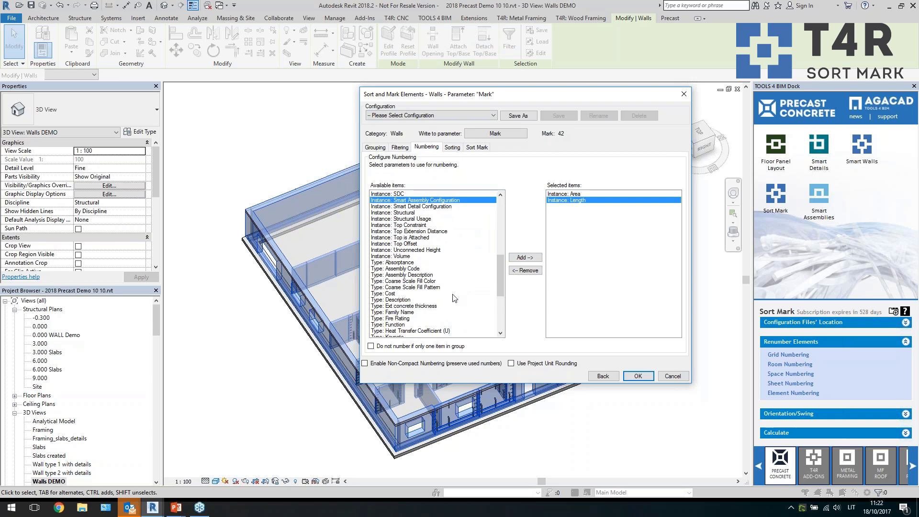
{"action": "left_click", "coordinate": [439, 256]}
{"action": "left_click", "coordinate": [526, 258]}
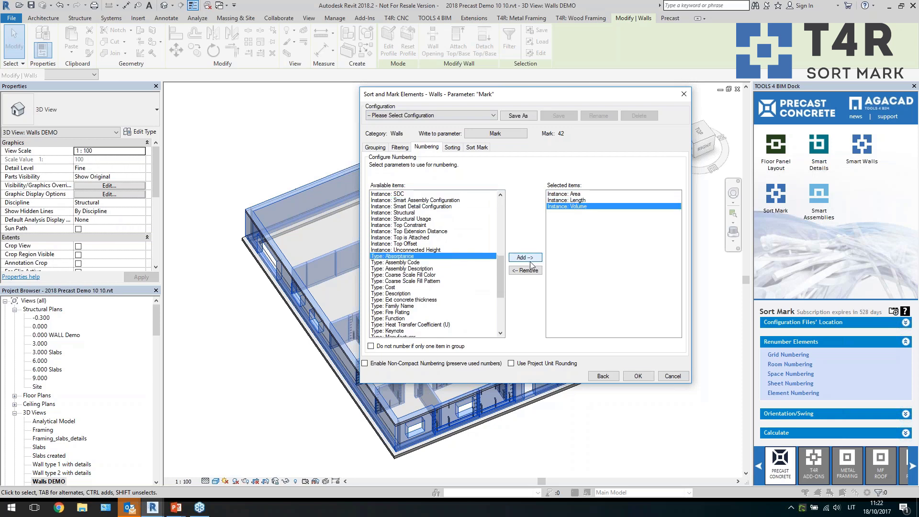
{"action": "left_click", "coordinate": [526, 258]}
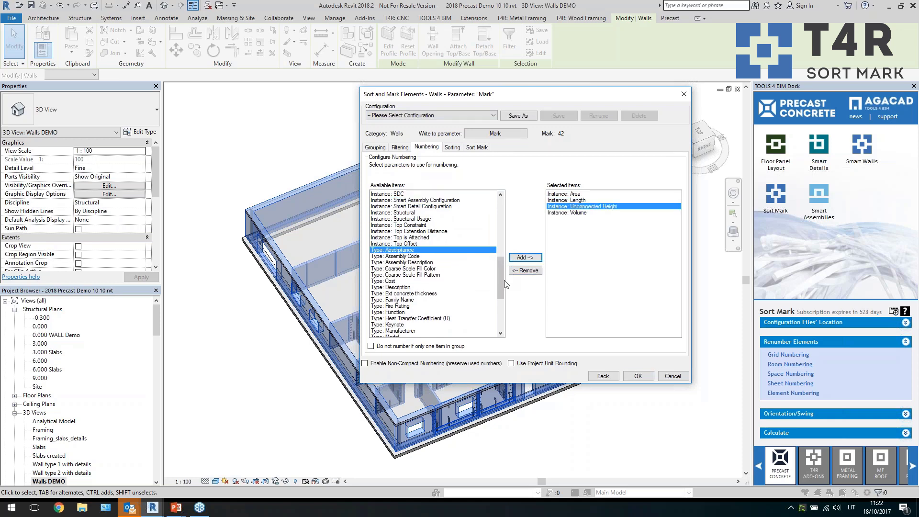
{"action": "left_click_drag", "start_coordinate": [501, 285], "coordinate": [502, 315]}
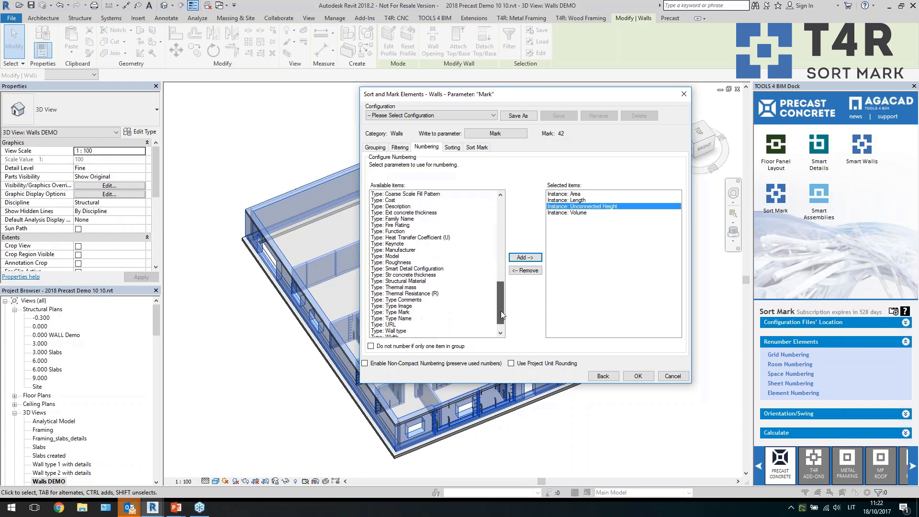
{"action": "left_click", "coordinate": [421, 319]}
{"action": "left_click", "coordinate": [526, 257]}
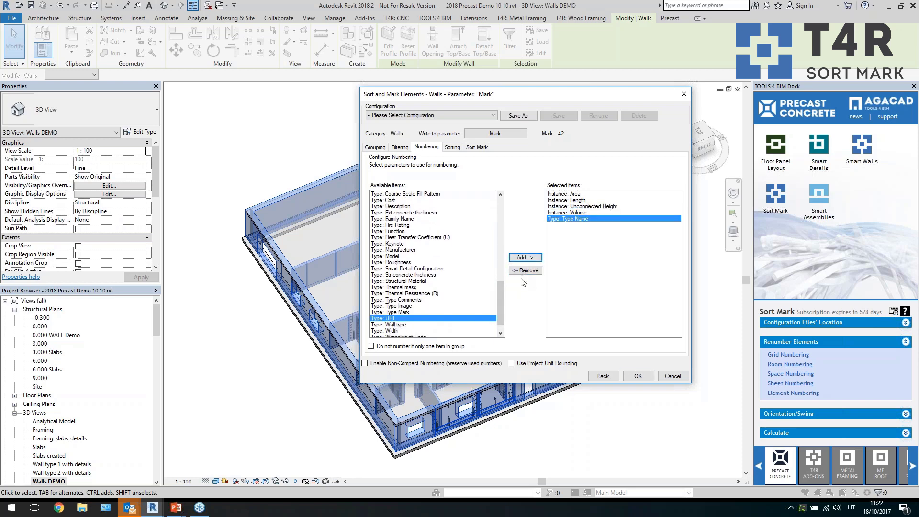
{"action": "left_click_drag", "start_coordinate": [501, 306], "coordinate": [501, 220]}
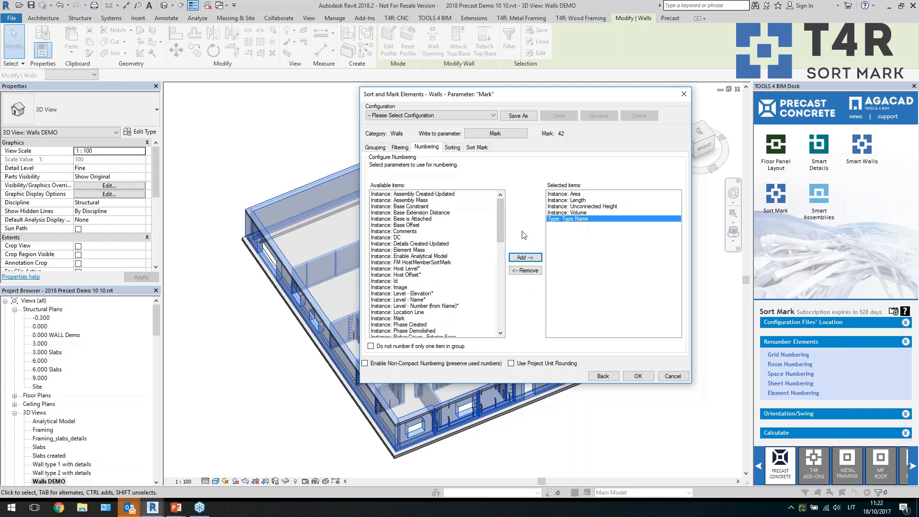
{"action": "left_click", "coordinate": [427, 288]}
{"action": "left_click", "coordinate": [404, 282]}
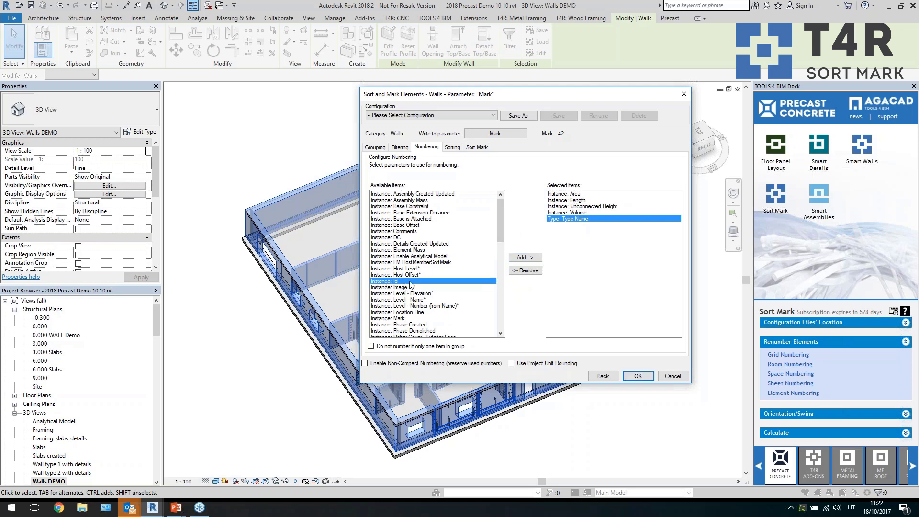
Step: Set the walls to sort by Element position X in ascending order before numbering
{"action": "left_click", "coordinate": [453, 148]}
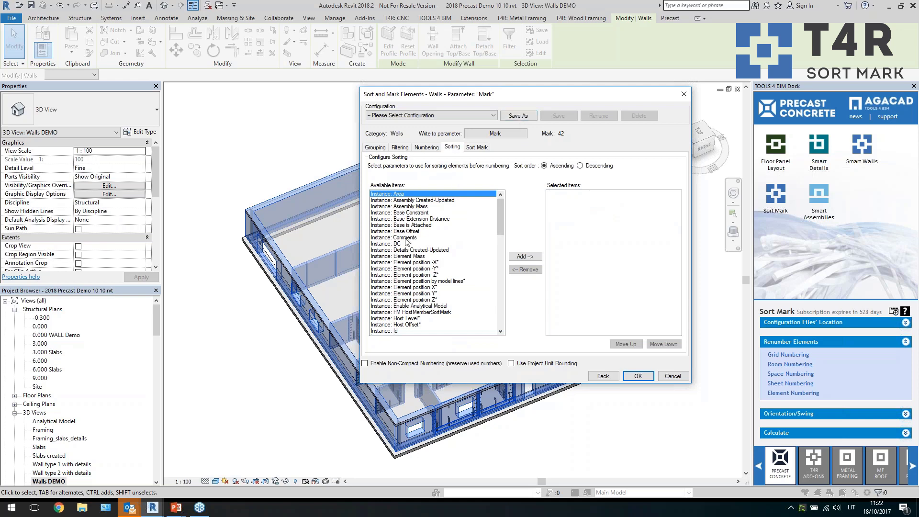
{"action": "left_click_drag", "start_coordinate": [496, 223], "coordinate": [513, 241]}
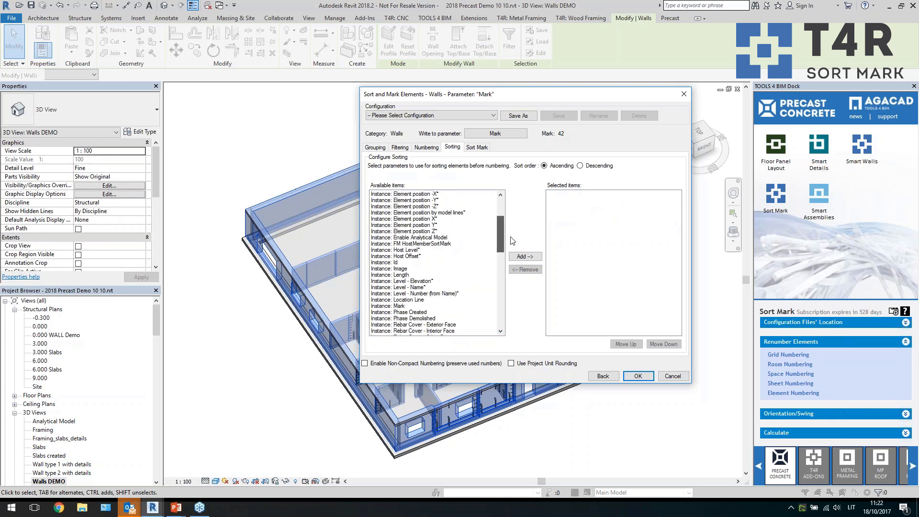
{"action": "left_click", "coordinate": [437, 295]}
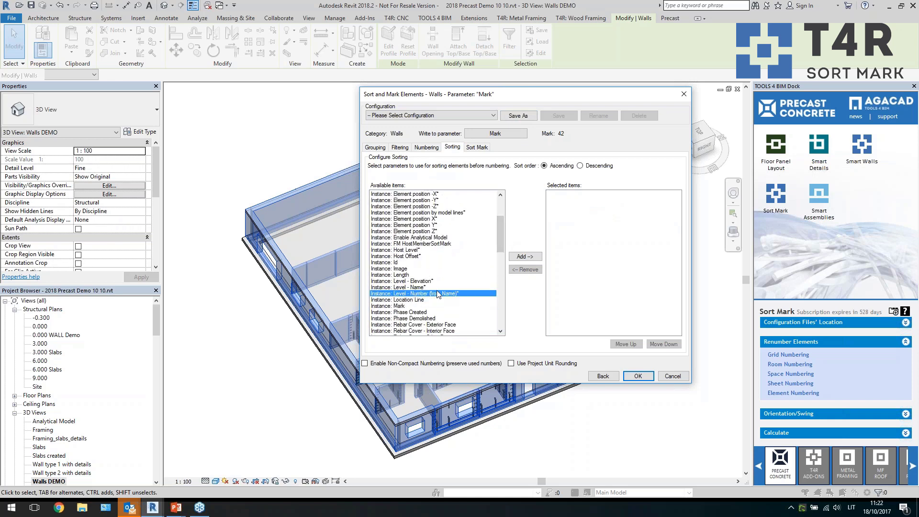
{"action": "scroll", "coordinate": [435, 266], "scroll_direction": "up", "scroll_amount": 4}
{"action": "left_click", "coordinate": [436, 288]}
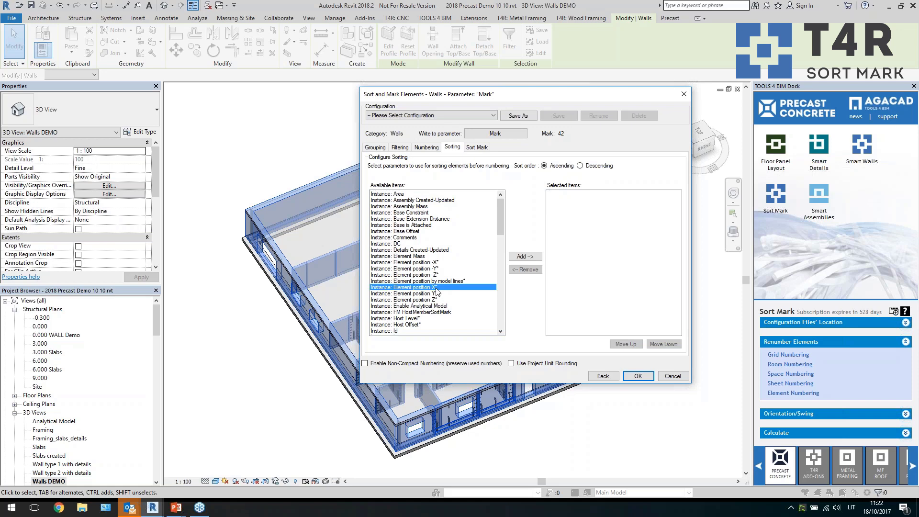
{"action": "scroll", "coordinate": [433, 265], "scroll_direction": "down", "scroll_amount": 6}
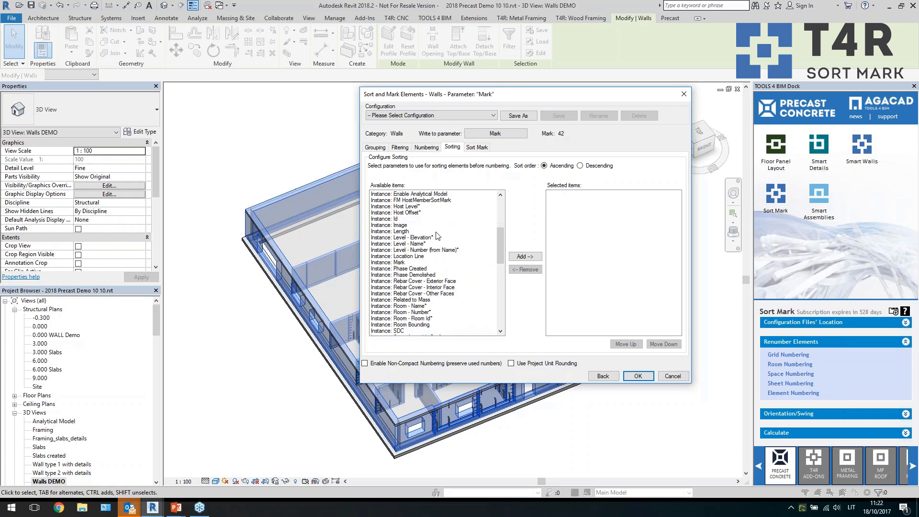
{"action": "left_click_drag", "start_coordinate": [499, 252], "coordinate": [499, 235]}
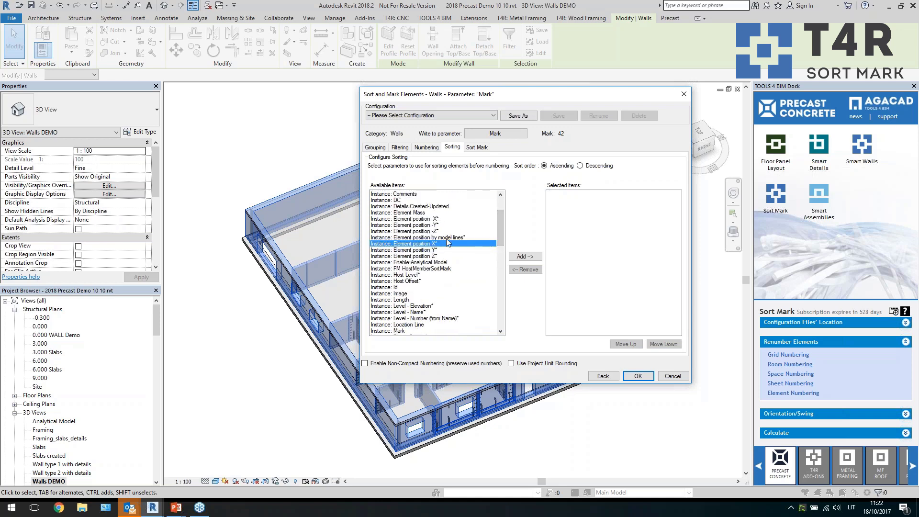
{"action": "left_click", "coordinate": [526, 257]}
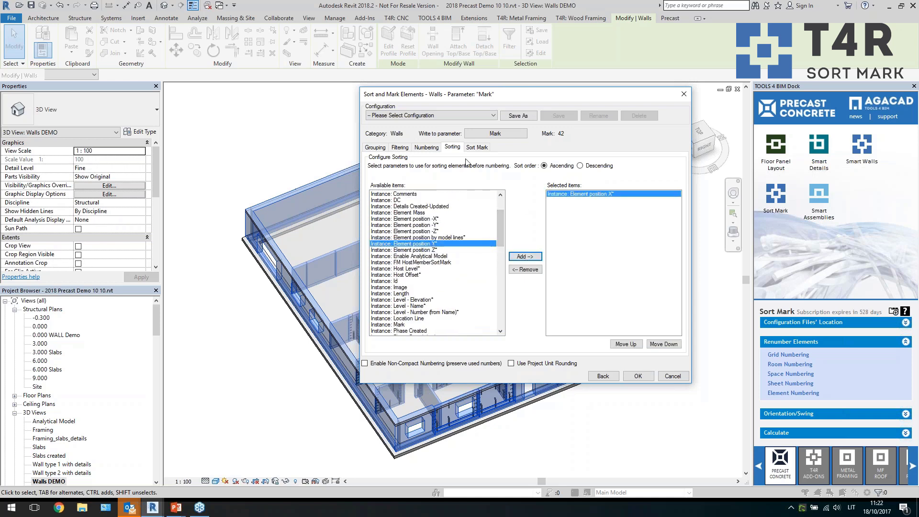
Step: Compose the Mark value from the calculated Sort Mark Number with the prefix W-
{"action": "left_click", "coordinate": [477, 148]}
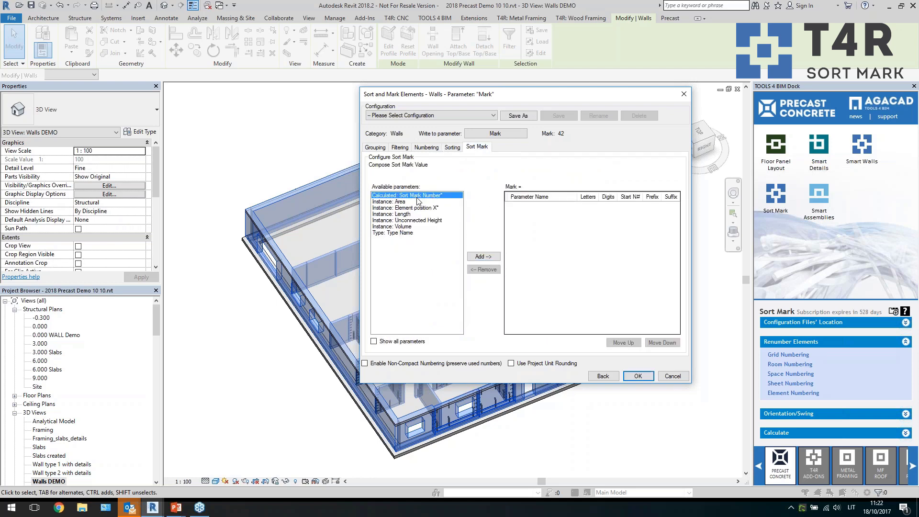
{"action": "left_click", "coordinate": [482, 257]}
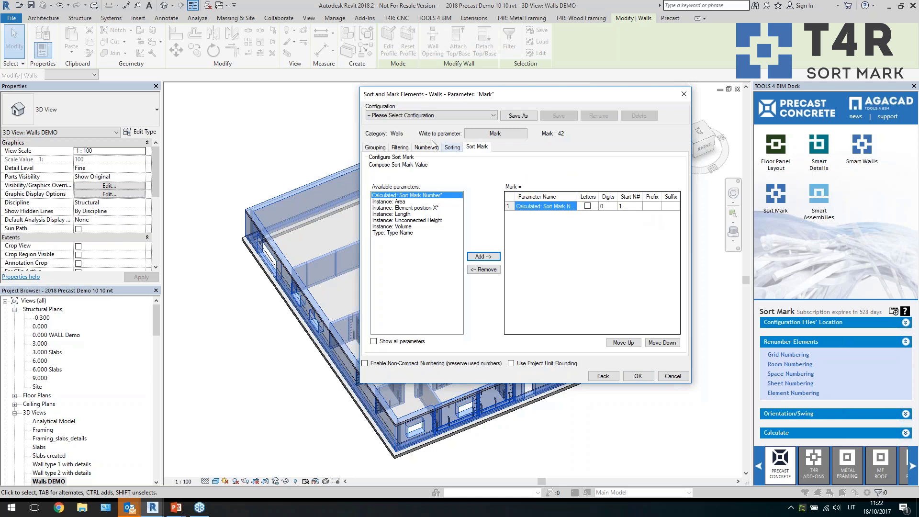
{"action": "left_click", "coordinate": [629, 209]}
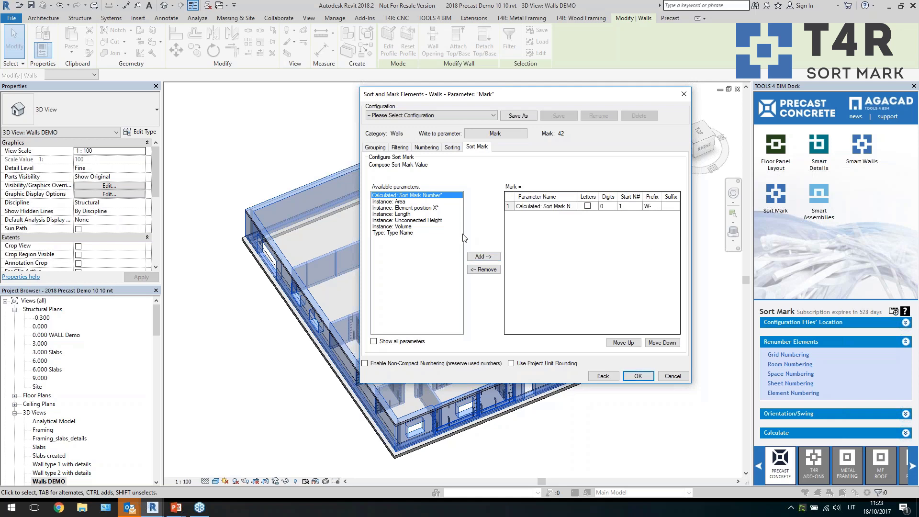
Step: Try adding Unconnected Height to the Mark composition and showing all parameters, and revert both changes
{"action": "left_click", "coordinate": [431, 221]}
{"action": "left_click", "coordinate": [483, 256]}
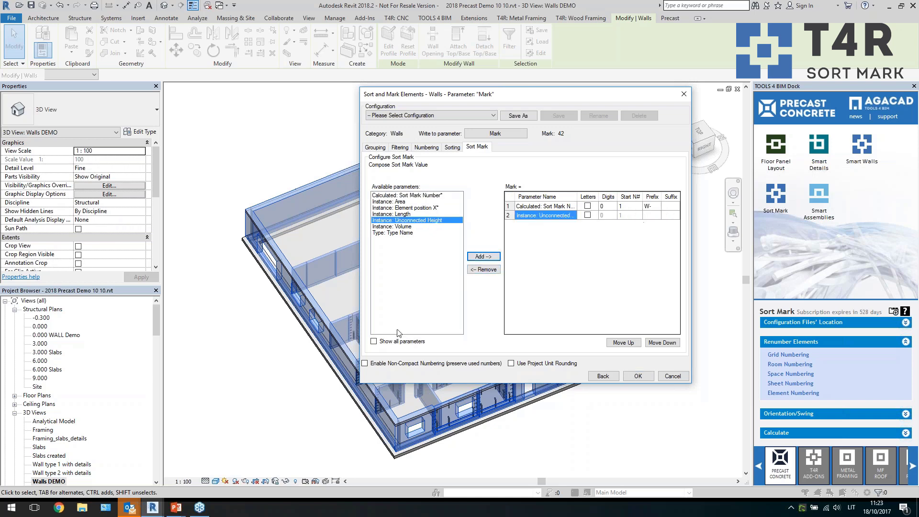
{"action": "left_click", "coordinate": [400, 341]}
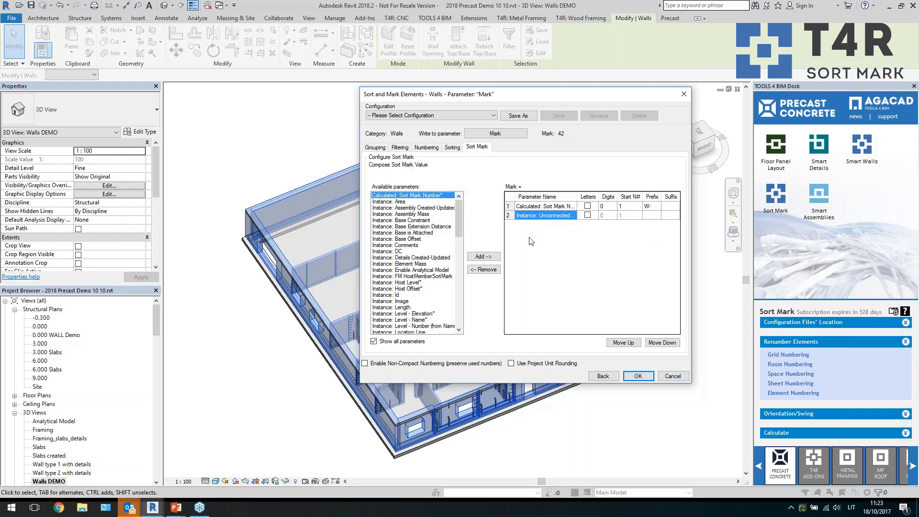
{"action": "left_click", "coordinate": [484, 269]}
{"action": "left_click", "coordinate": [374, 341]}
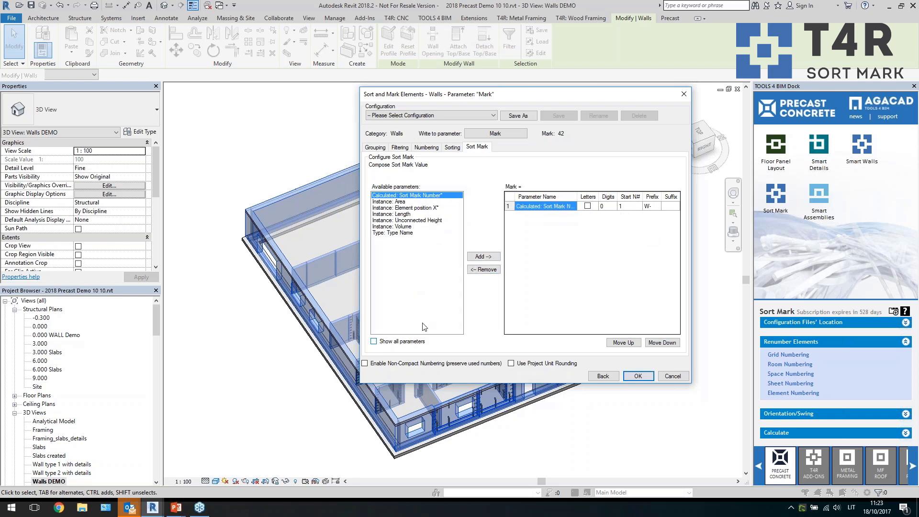
Step: Run the wall numbering and accept the duplicate Mark value warnings
{"action": "left_click", "coordinate": [633, 376]}
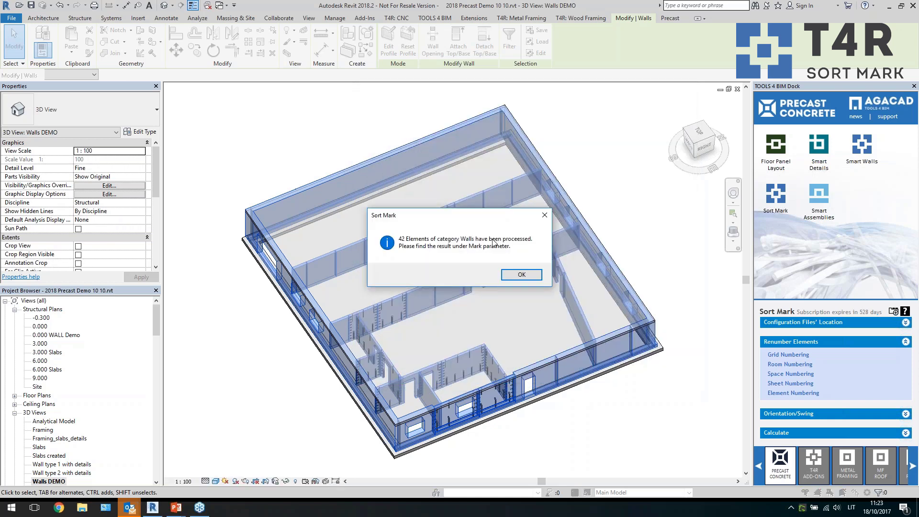
{"action": "left_click", "coordinate": [507, 274]}
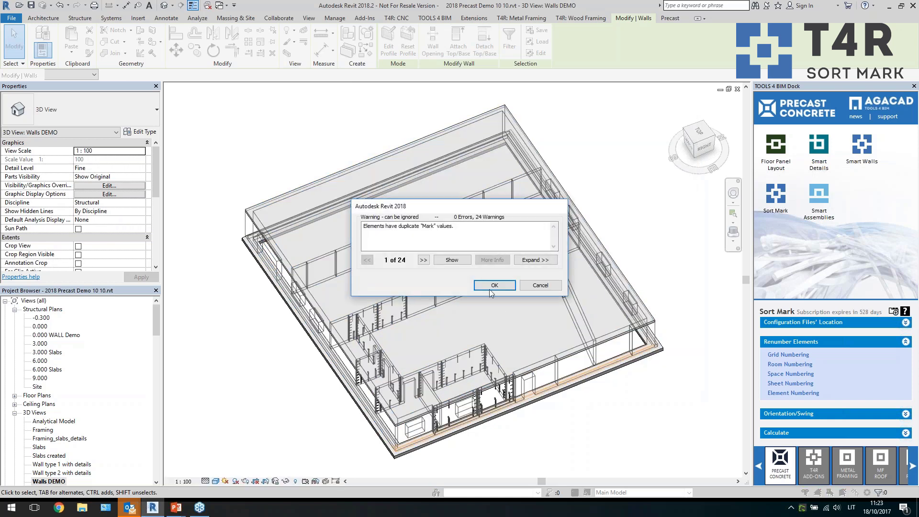
{"action": "left_click", "coordinate": [493, 286]}
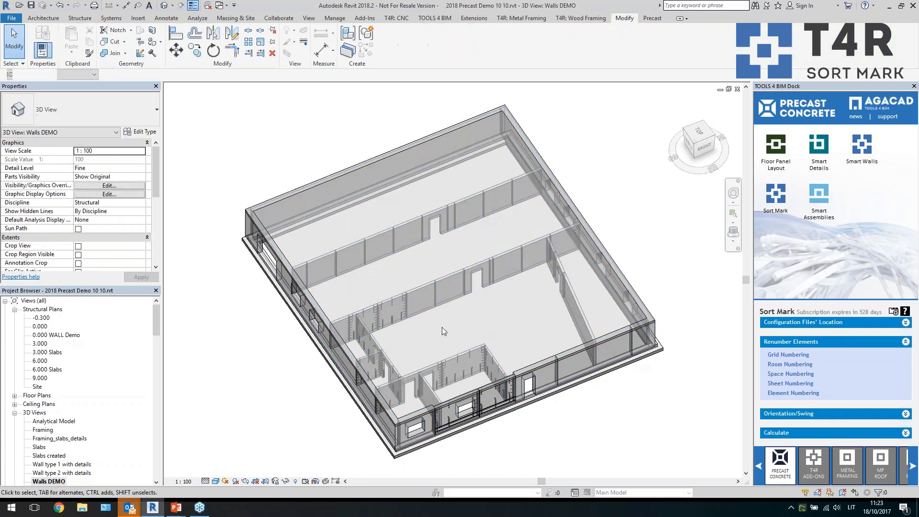
Step: Select a Massive wall 200 segment in the middle interior wall run and check its new Mark value
{"action": "left_click", "coordinate": [423, 312]}
{"action": "scroll", "coordinate": [380, 338], "scroll_direction": "up", "scroll_amount": 5}
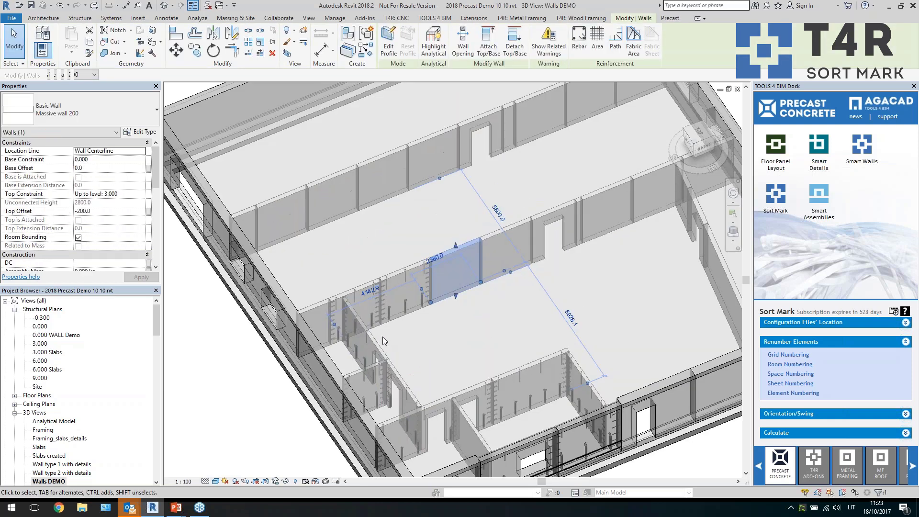
{"action": "scroll", "coordinate": [79, 229], "scroll_direction": "down", "scroll_amount": 5}
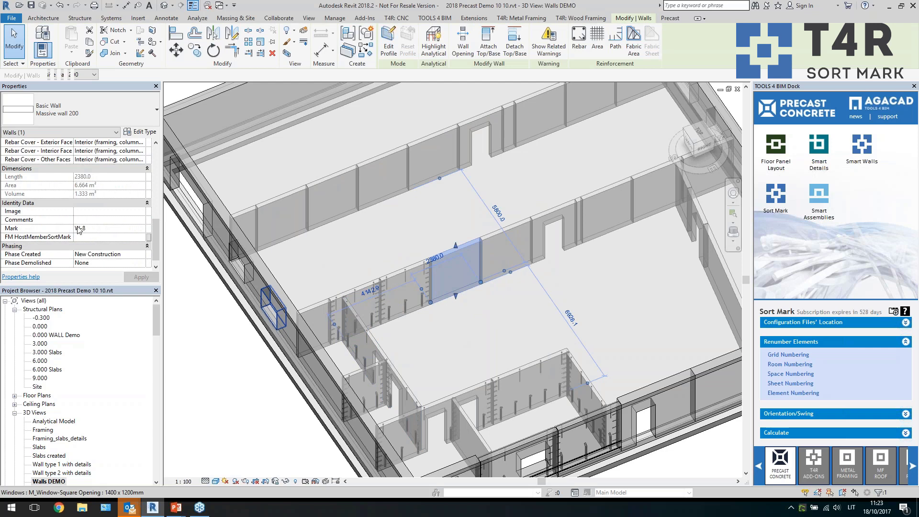
Step: Create an assembly from the adjacent Massive wall 200 segment marked W-12, using the Massive wall shop drawing configuration
{"action": "left_click", "coordinate": [394, 319]}
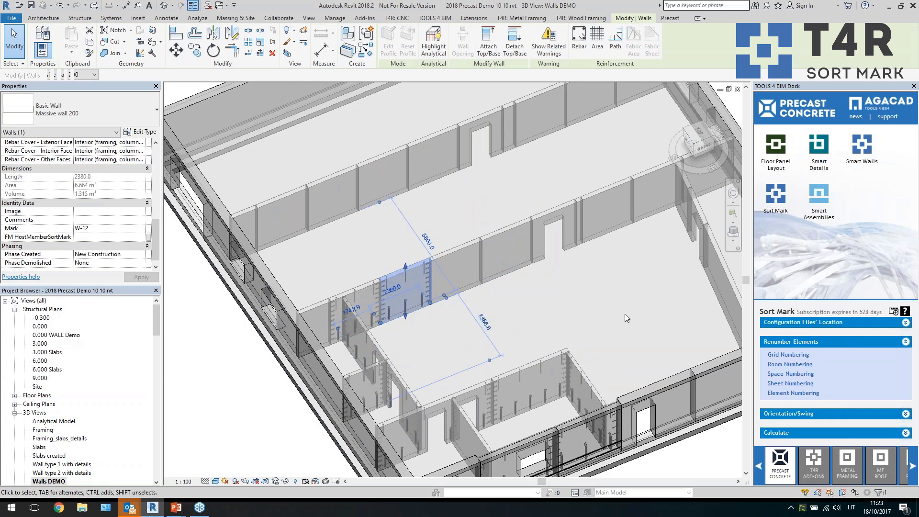
{"action": "left_click", "coordinate": [820, 200]}
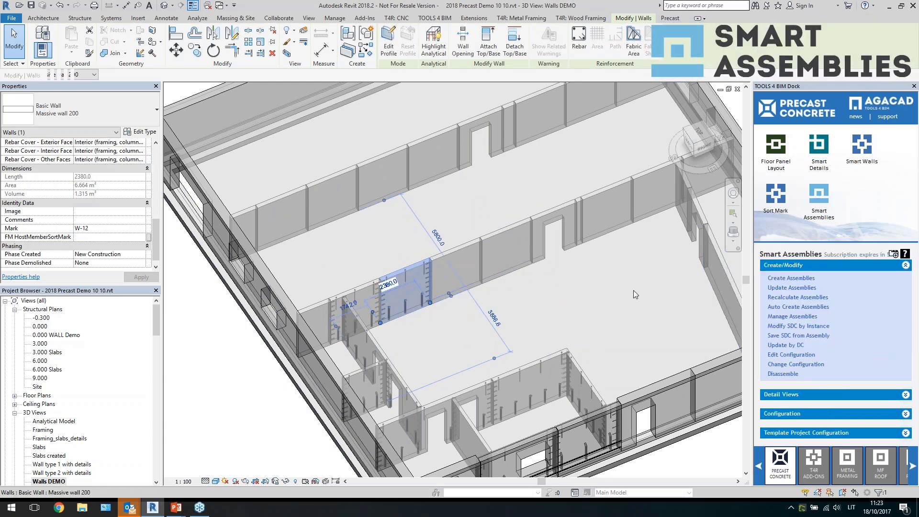
{"action": "left_click", "coordinate": [778, 283]}
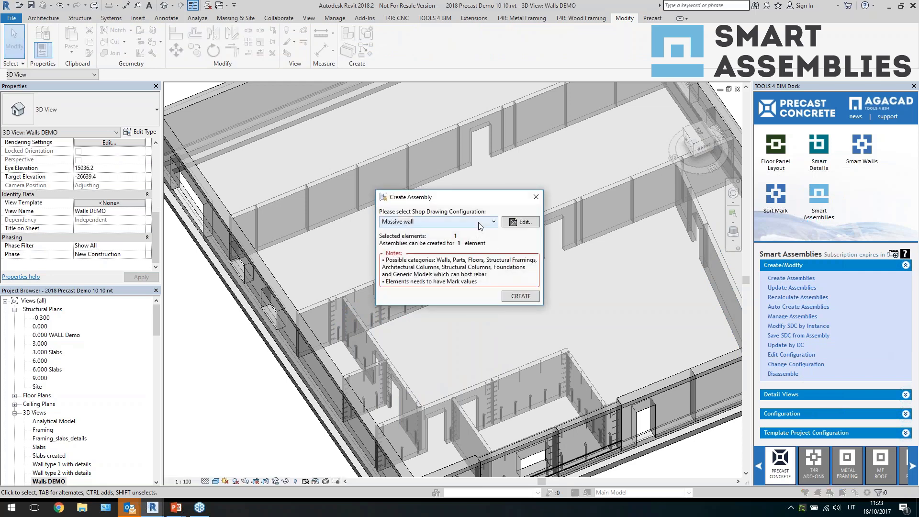
{"action": "left_click", "coordinate": [480, 223]}
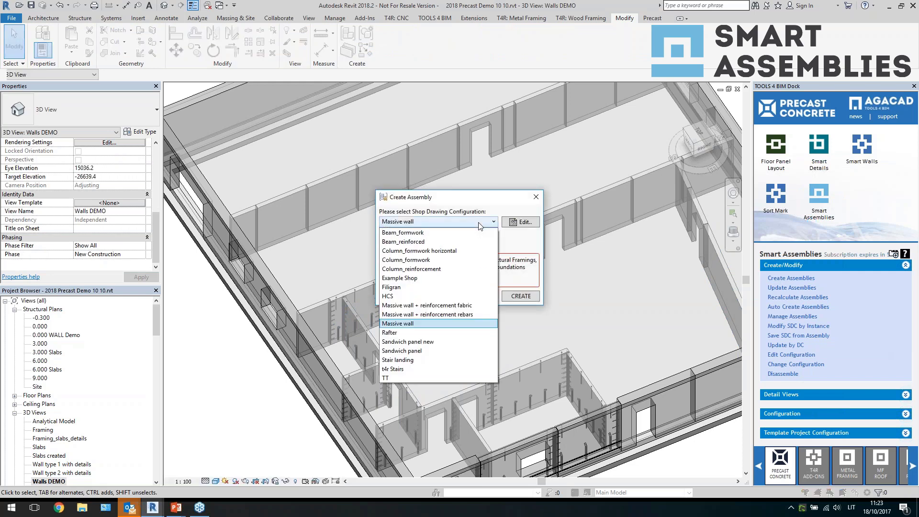
{"action": "left_click", "coordinate": [522, 245]}
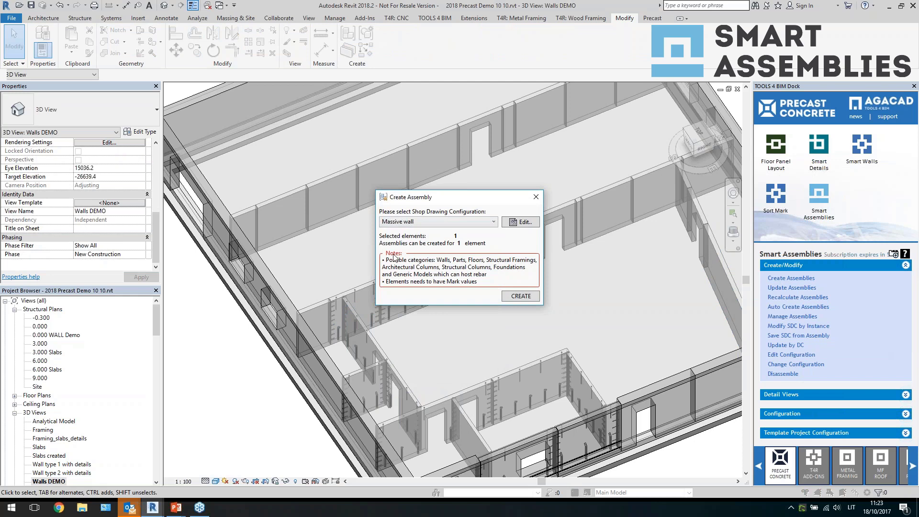
{"action": "left_click", "coordinate": [521, 296]}
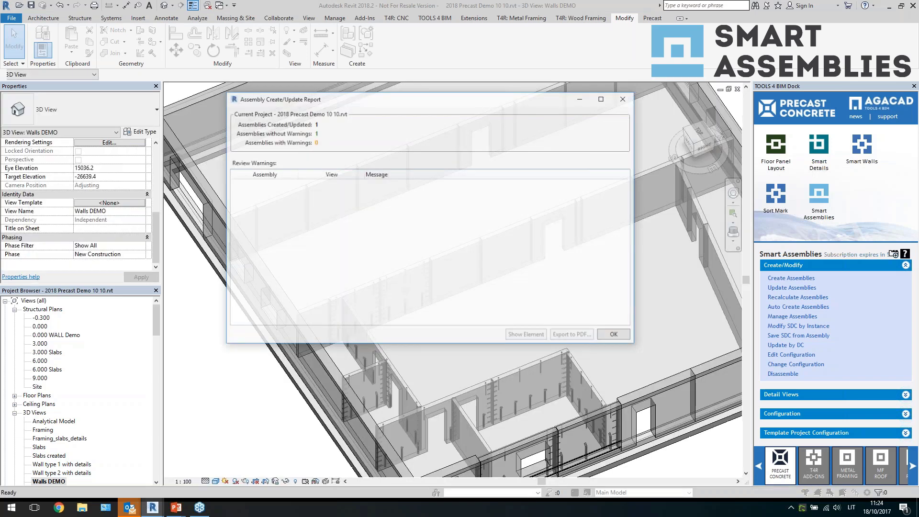
{"action": "left_click", "coordinate": [602, 336]}
Step: Open the sheet of the W-12 wall assembly
{"action": "scroll", "coordinate": [154, 326], "scroll_direction": "down", "scroll_amount": 10}
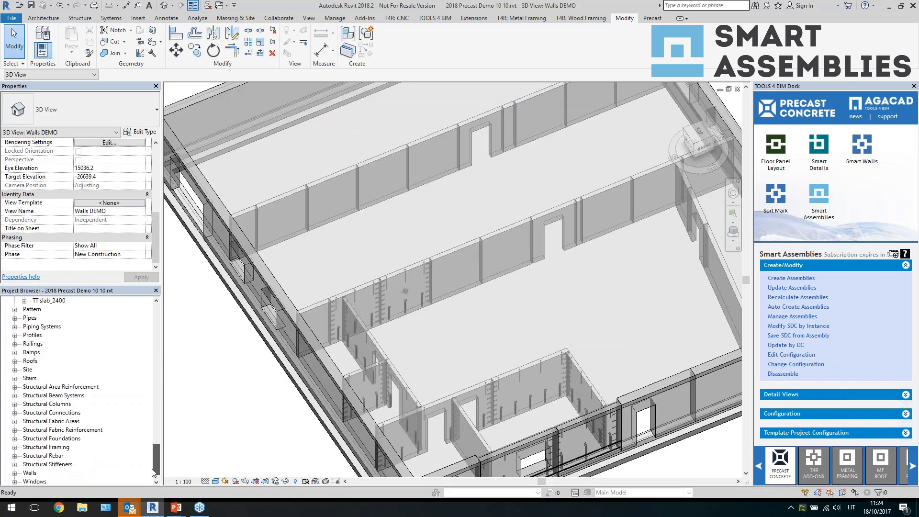
{"action": "left_click", "coordinate": [42, 482]}
{"action": "key", "text": "Right"}
{"action": "key", "text": "Down"}
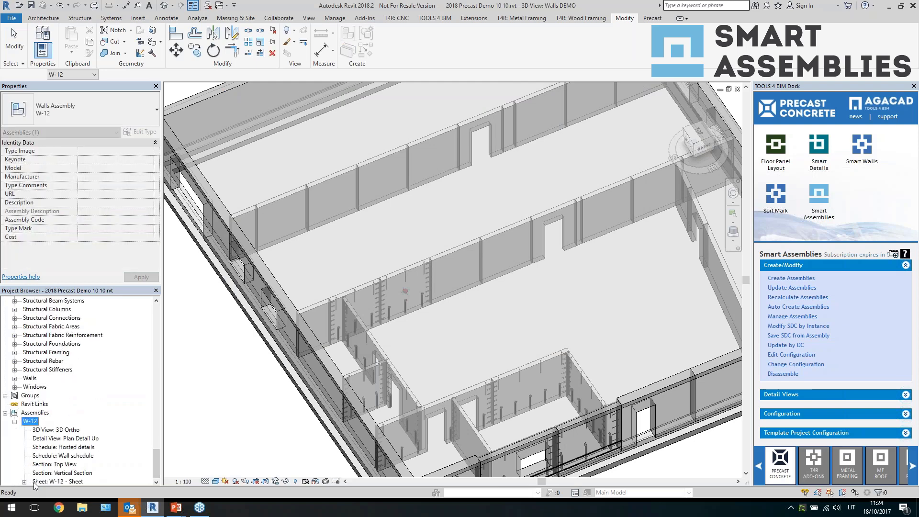
{"action": "double_click", "coordinate": [43, 482]}
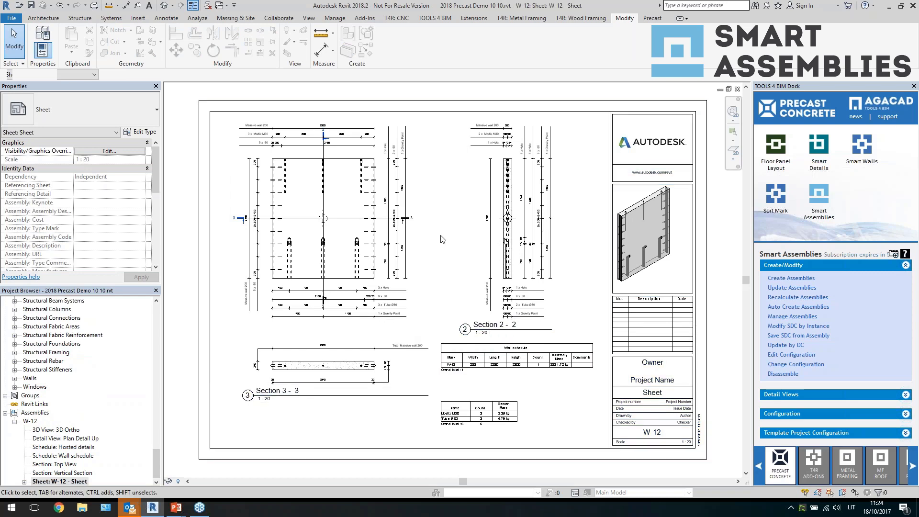
Step: Examine the W-12 sheet's dimensioned front view, sections, wall and hosted details schedules, and 3D view
{"action": "scroll", "coordinate": [335, 216], "scroll_direction": "up", "scroll_amount": 5}
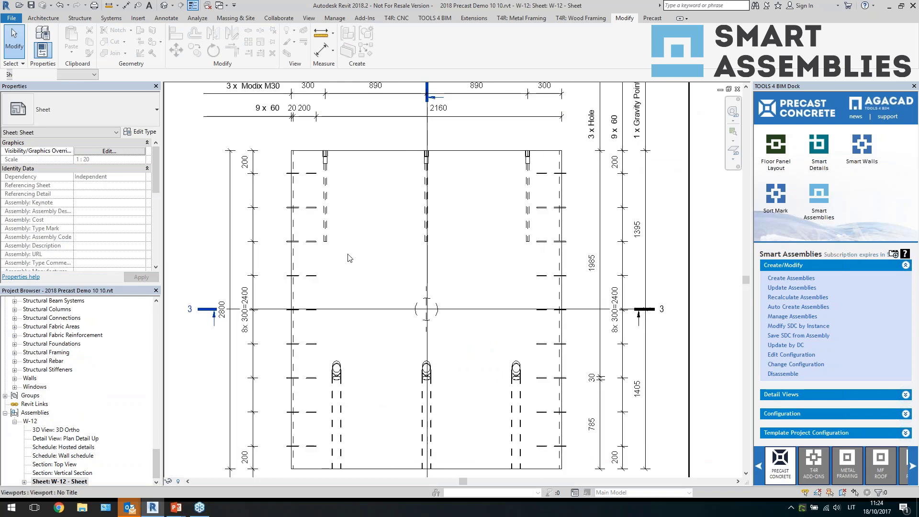
{"action": "scroll", "coordinate": [316, 268], "scroll_direction": "down", "scroll_amount": 3}
{"action": "scroll", "coordinate": [305, 338], "scroll_direction": "down", "scroll_amount": 1}
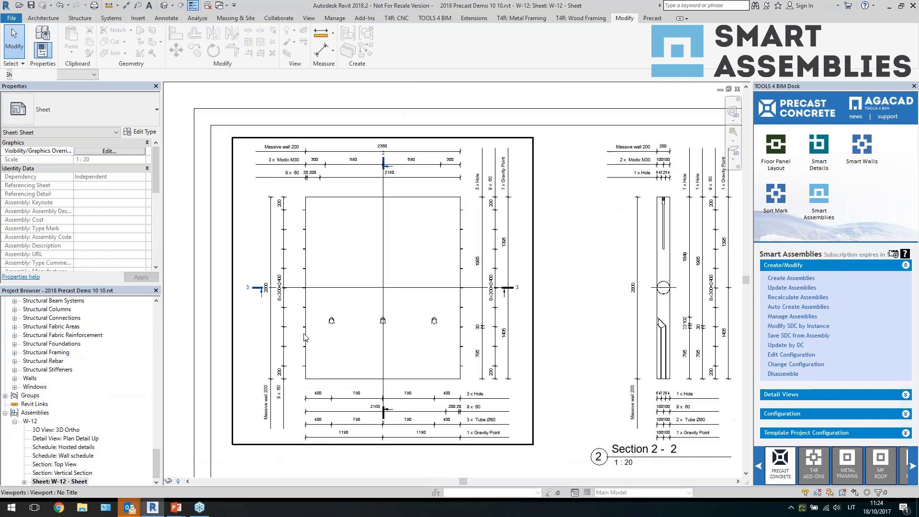
{"action": "scroll", "coordinate": [304, 338], "scroll_direction": "up", "scroll_amount": 2}
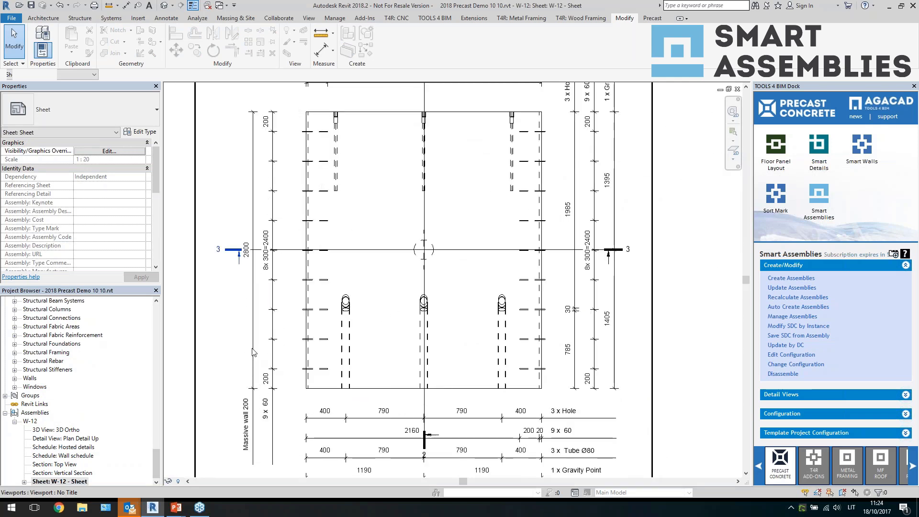
{"action": "scroll", "coordinate": [253, 353], "scroll_direction": "down", "scroll_amount": 1}
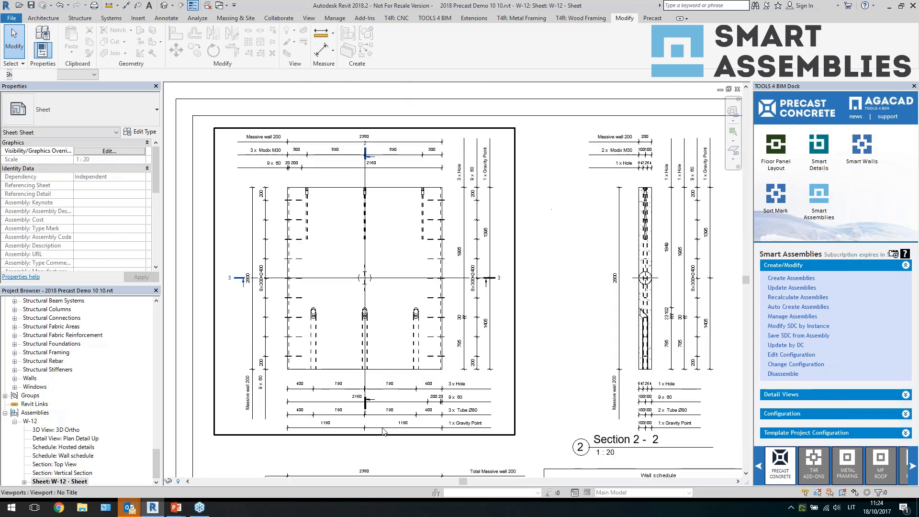
{"action": "scroll", "coordinate": [383, 432], "scroll_direction": "up", "scroll_amount": 1}
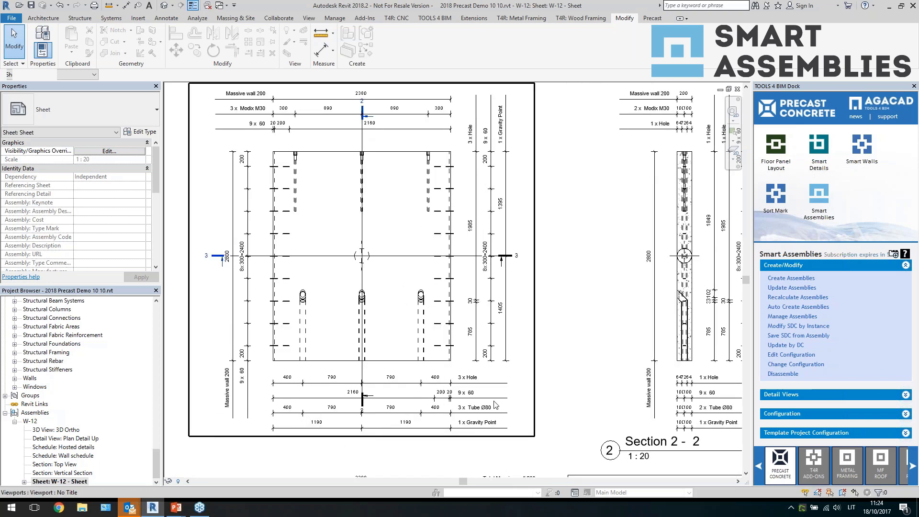
{"action": "scroll", "coordinate": [390, 192], "scroll_direction": "down", "scroll_amount": 1}
{"action": "scroll", "coordinate": [379, 213], "scroll_direction": "up", "scroll_amount": 2}
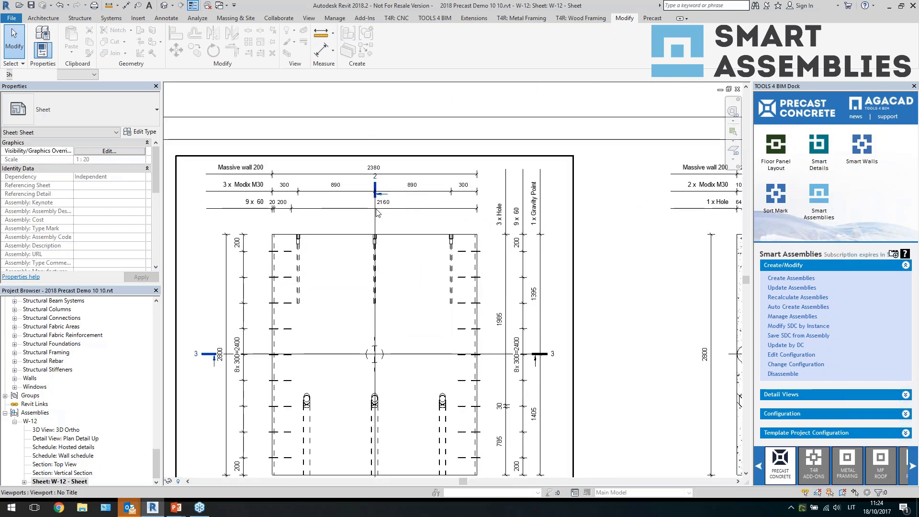
{"action": "scroll", "coordinate": [378, 213], "scroll_direction": "down", "scroll_amount": 1}
{"action": "scroll", "coordinate": [531, 379], "scroll_direction": "up", "scroll_amount": 3}
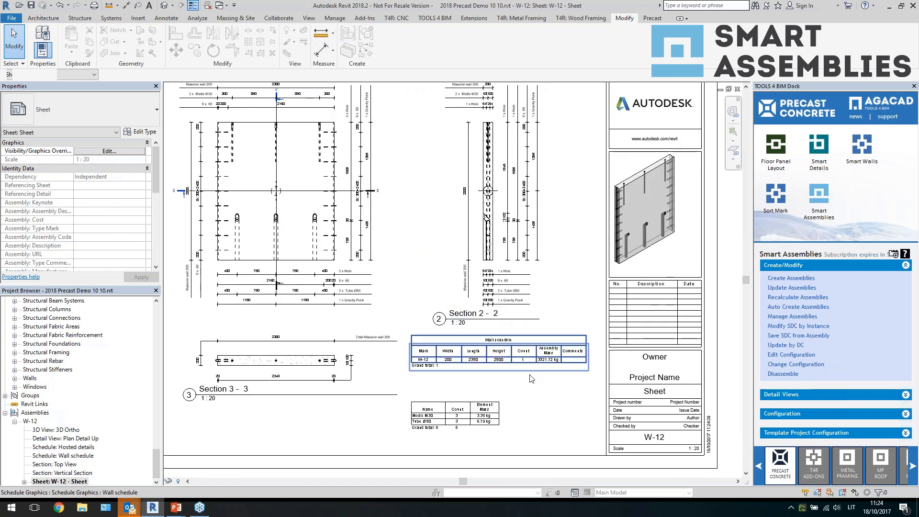
{"action": "scroll", "coordinate": [575, 388], "scroll_direction": "down", "scroll_amount": 2}
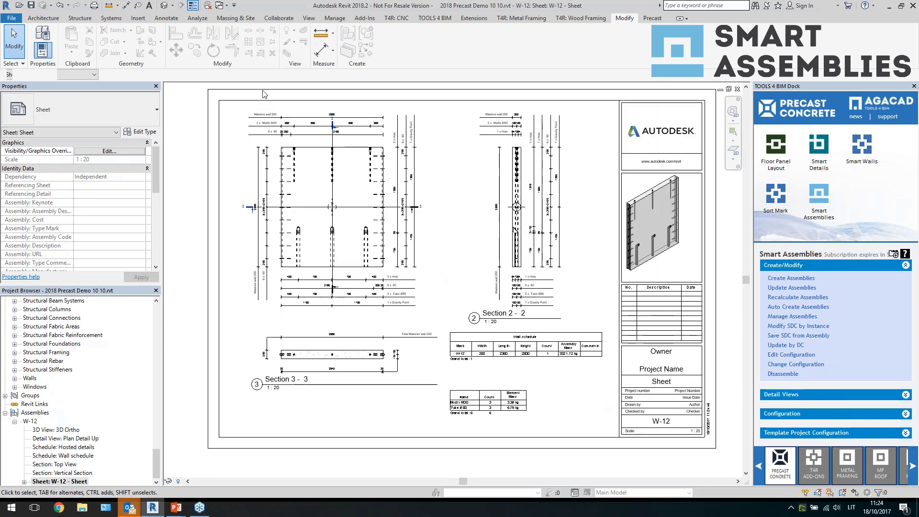
Step: Return to the default 3D view and open the Smart Assemblies Shop Drawing Configurations for the Massive wall
{"action": "left_click", "coordinate": [165, 6]}
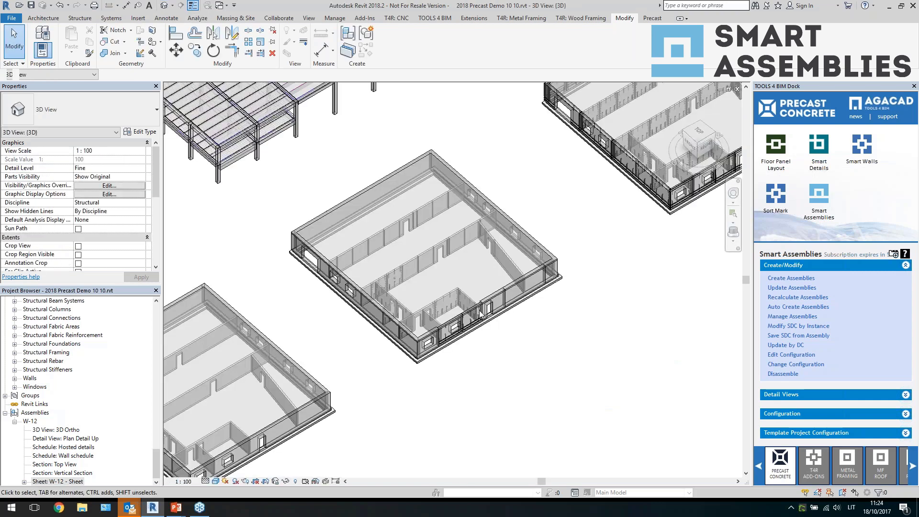
{"action": "scroll", "coordinate": [481, 258], "scroll_direction": "up", "scroll_amount": 2}
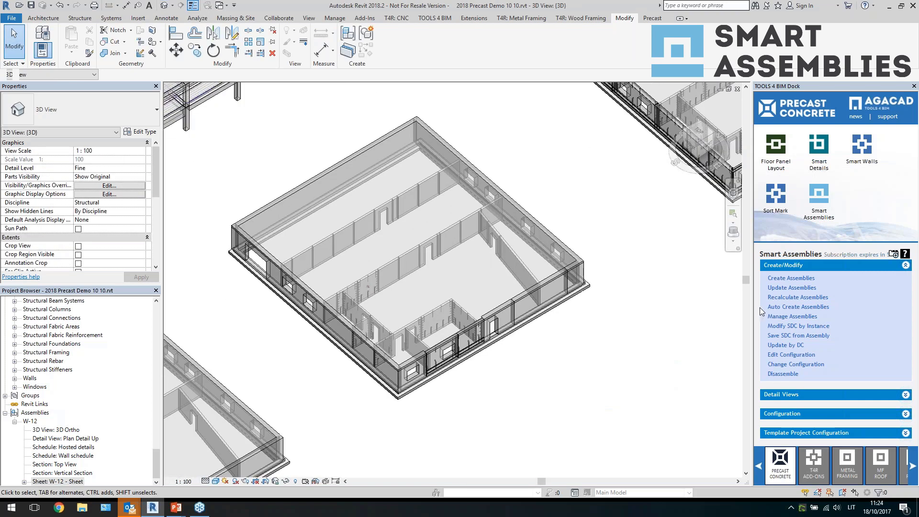
{"action": "left_click", "coordinate": [782, 415]}
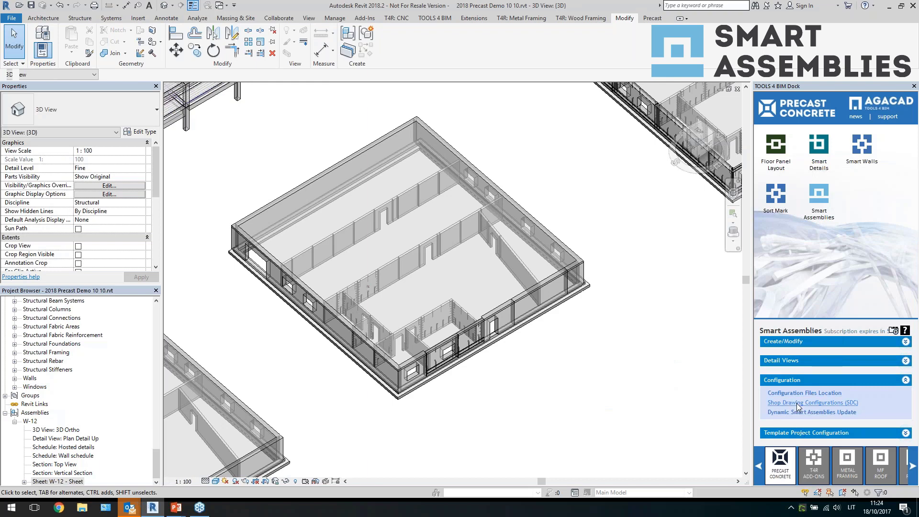
{"action": "left_click", "coordinate": [797, 403]}
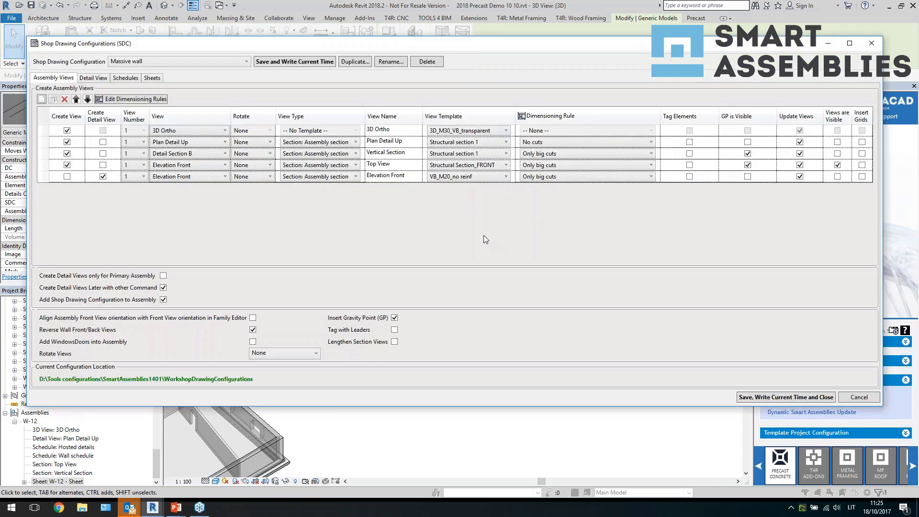
Step: Add an Elevation Back view to the Massive wall assembly views and keep its rotation at None
{"action": "left_click", "coordinate": [42, 99]}
{"action": "left_click", "coordinate": [192, 188]}
{"action": "left_click", "coordinate": [194, 189]}
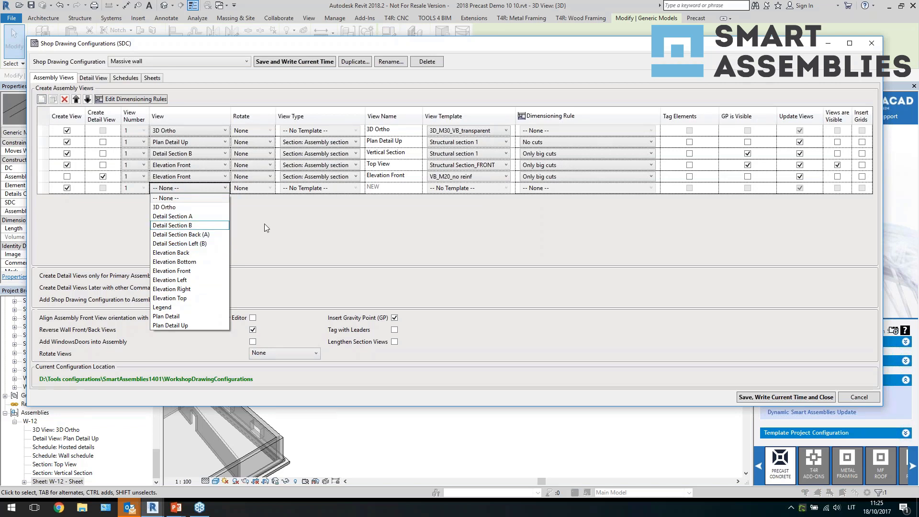
{"action": "left_click", "coordinate": [204, 252]}
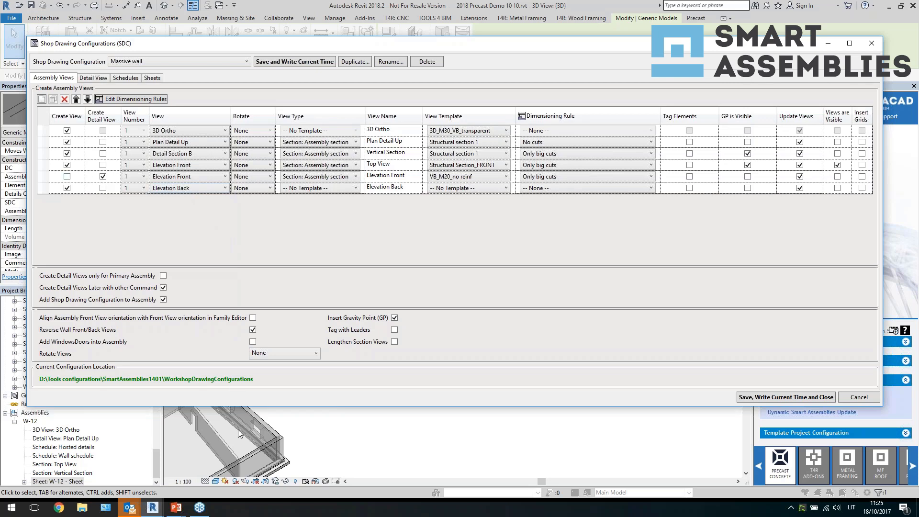
{"action": "left_click", "coordinate": [67, 188]}
{"action": "left_click", "coordinate": [270, 187]}
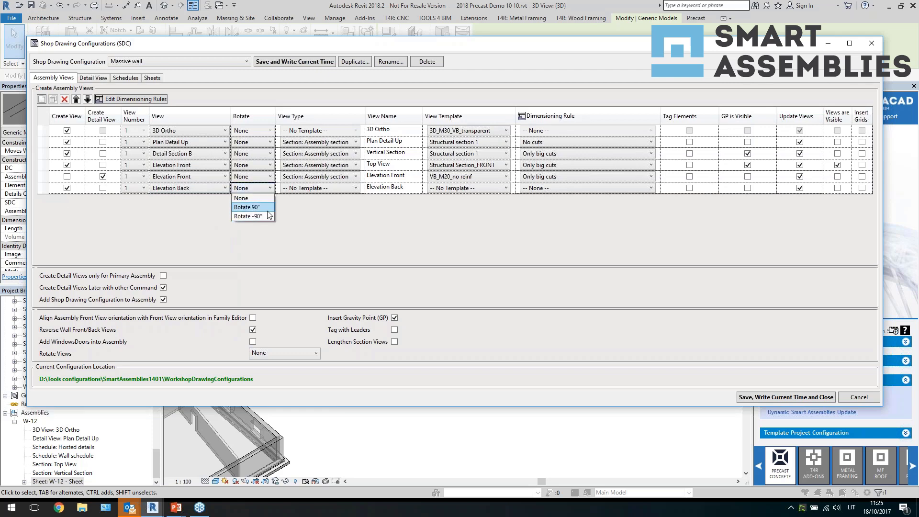
{"action": "left_click", "coordinate": [341, 200]}
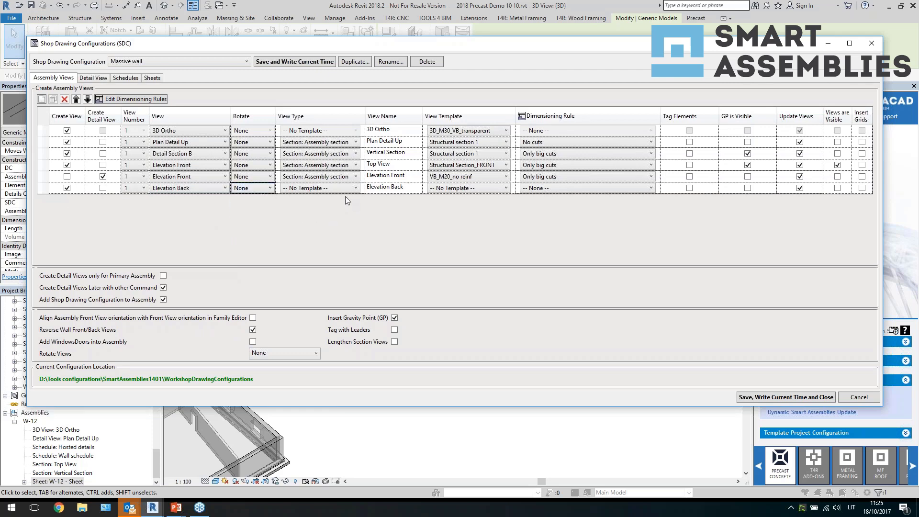
Step: Name the Elevation Back view avv and assign it the Column horizontal dimensioning rule, leaving it without a view template
{"action": "left_click", "coordinate": [343, 189]}
{"action": "left_click", "coordinate": [407, 190]}
{"action": "left_click", "coordinate": [407, 190]}
{"action": "type", "text": "avv"}
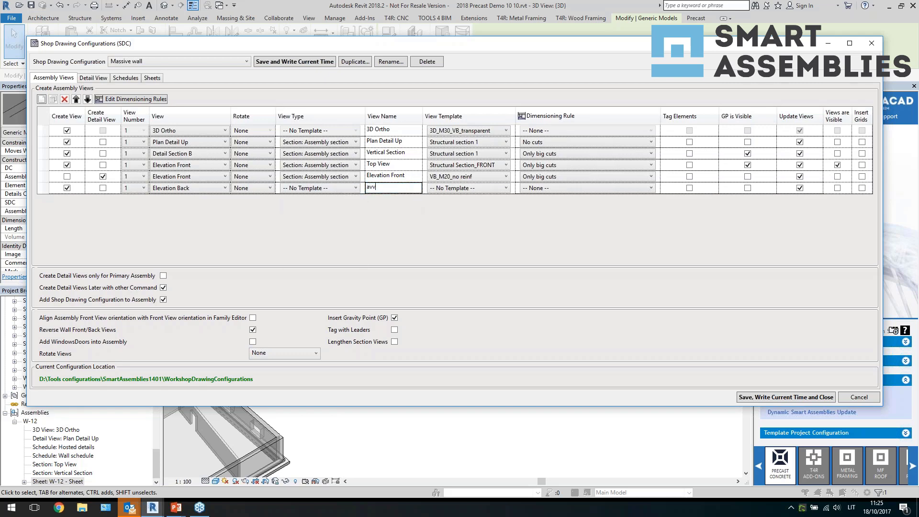
{"action": "left_click", "coordinate": [470, 188]}
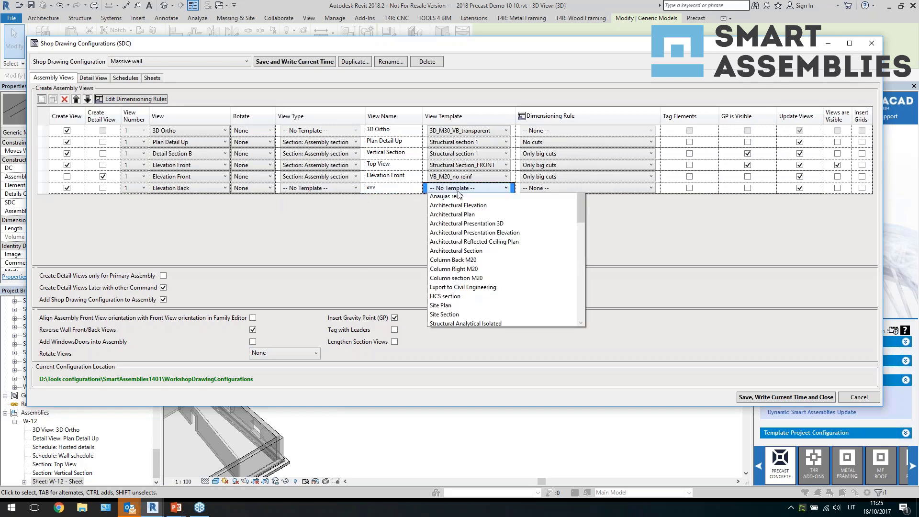
{"action": "left_click", "coordinate": [625, 242]}
{"action": "left_click", "coordinate": [590, 190]}
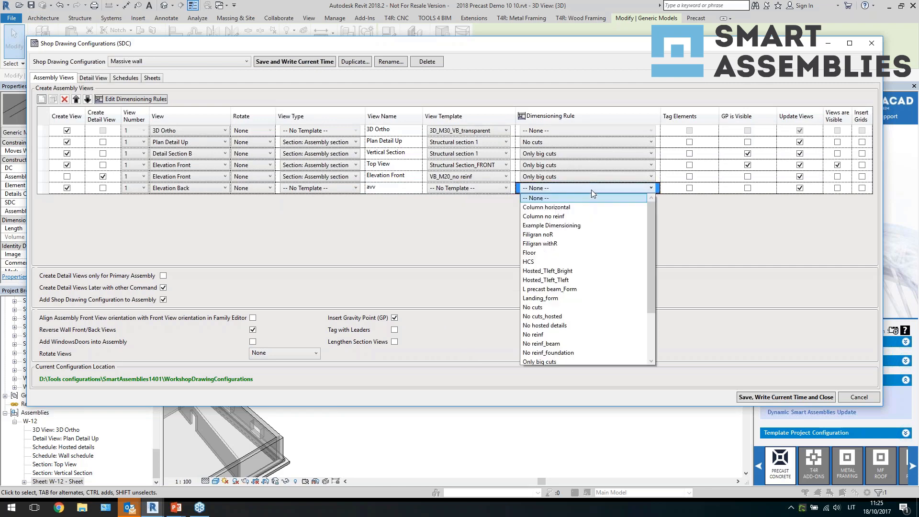
{"action": "left_click", "coordinate": [590, 207]}
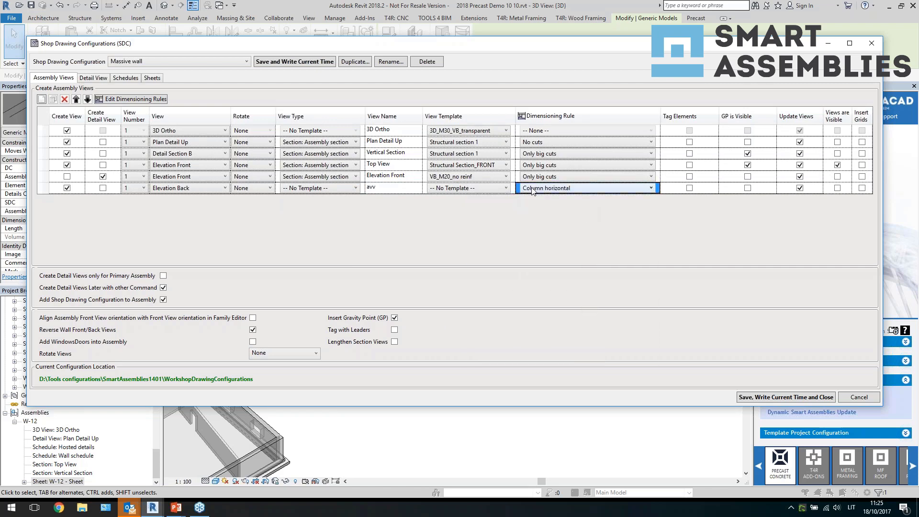
Step: Examine the Rafter dimensioning rule's settings for main element cuts and openings, hosted metal and concrete details, and rebar bars
{"action": "left_click", "coordinate": [152, 103]}
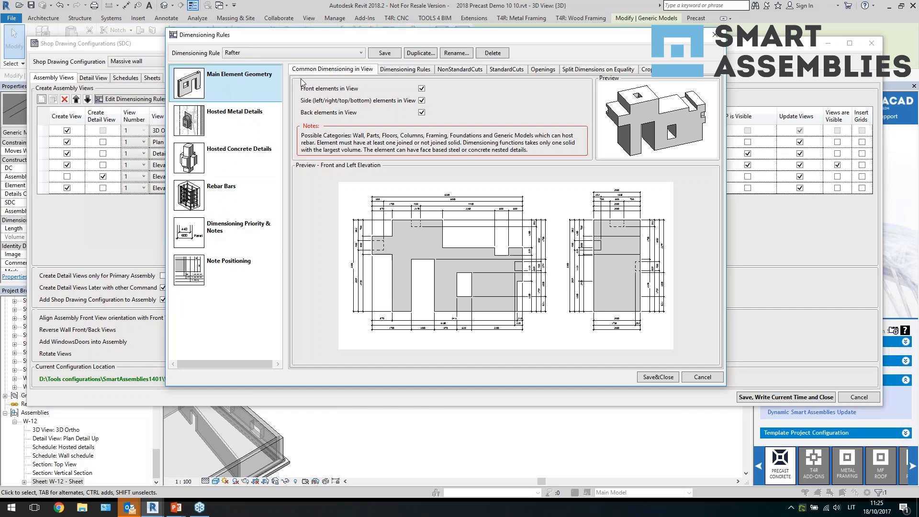
{"action": "left_click", "coordinate": [453, 70]}
{"action": "left_click", "coordinate": [512, 72]}
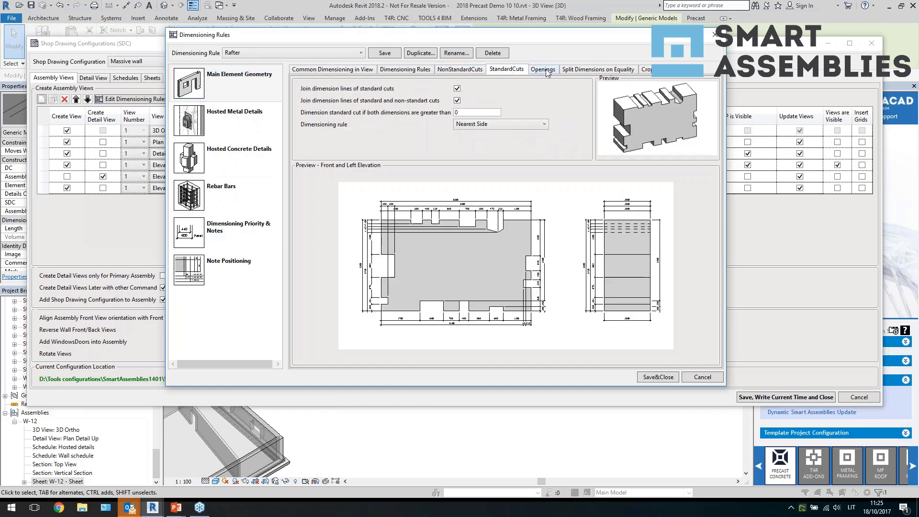
{"action": "left_click", "coordinate": [545, 70]}
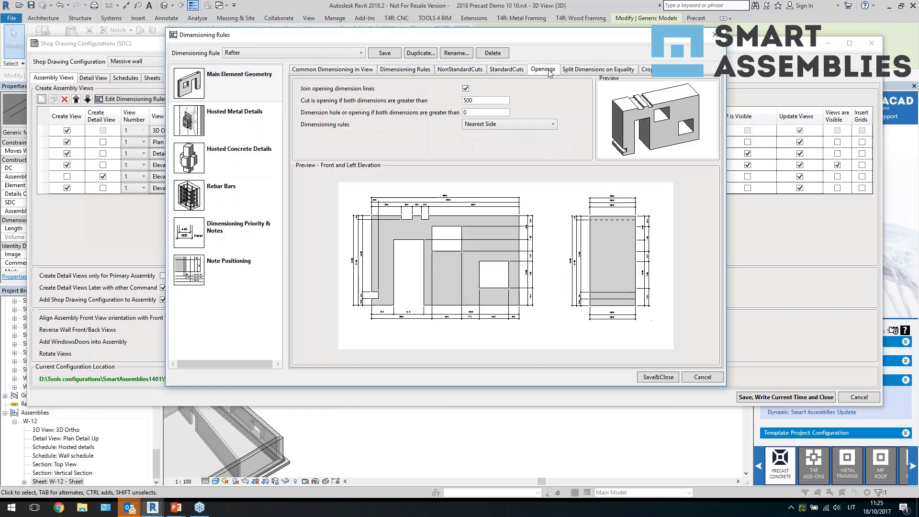
{"action": "left_click", "coordinate": [234, 114]}
{"action": "left_click", "coordinate": [243, 154]}
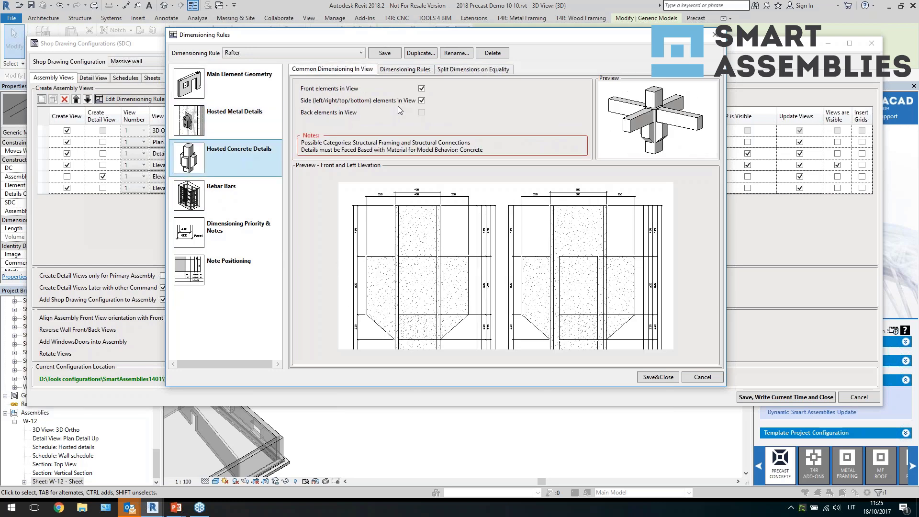
{"action": "left_click", "coordinate": [222, 183]}
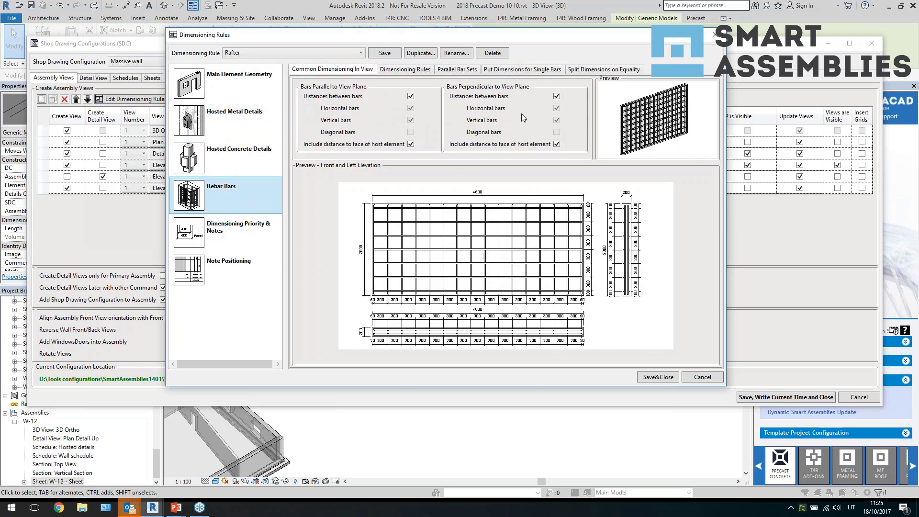
{"action": "left_click", "coordinate": [428, 72]}
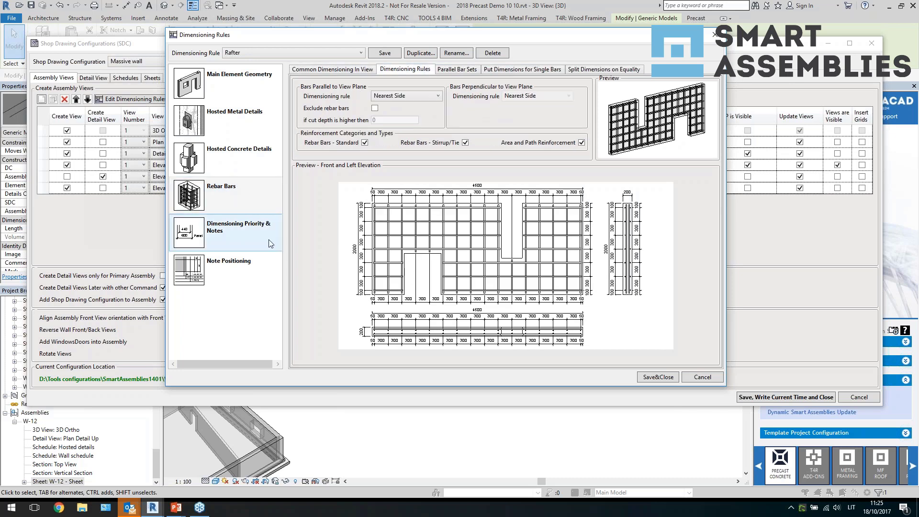
Step: Review the Rafter rule's dimensioning priority and notes, including the description parameters available for the hosted metal element
{"action": "left_click", "coordinate": [245, 231]}
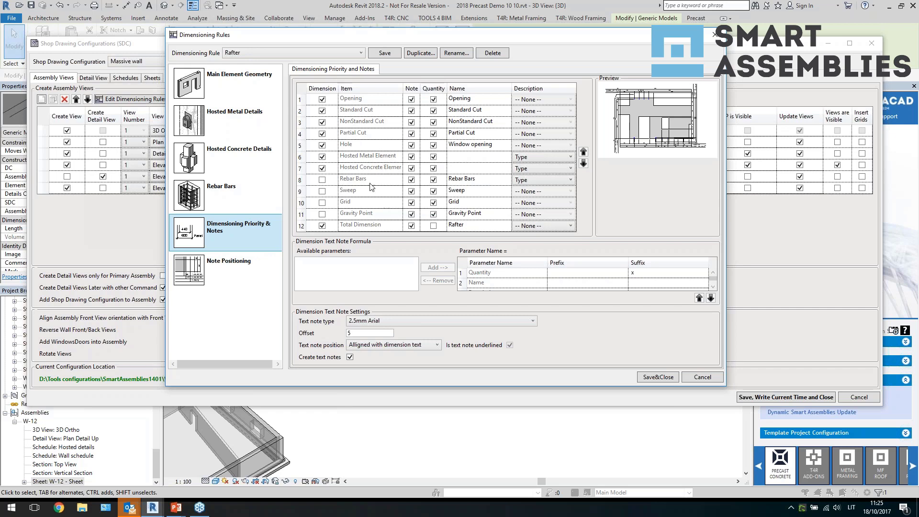
{"action": "left_click", "coordinate": [488, 136]}
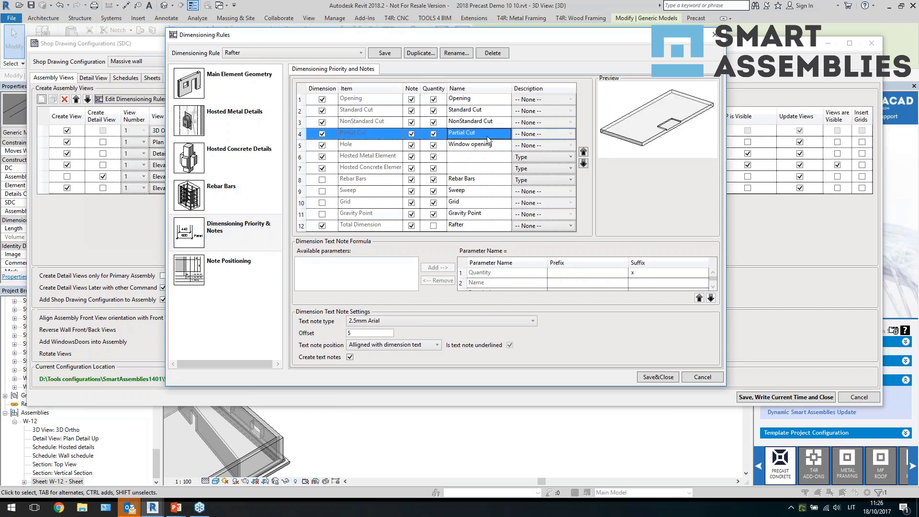
{"action": "left_click", "coordinate": [536, 159]}
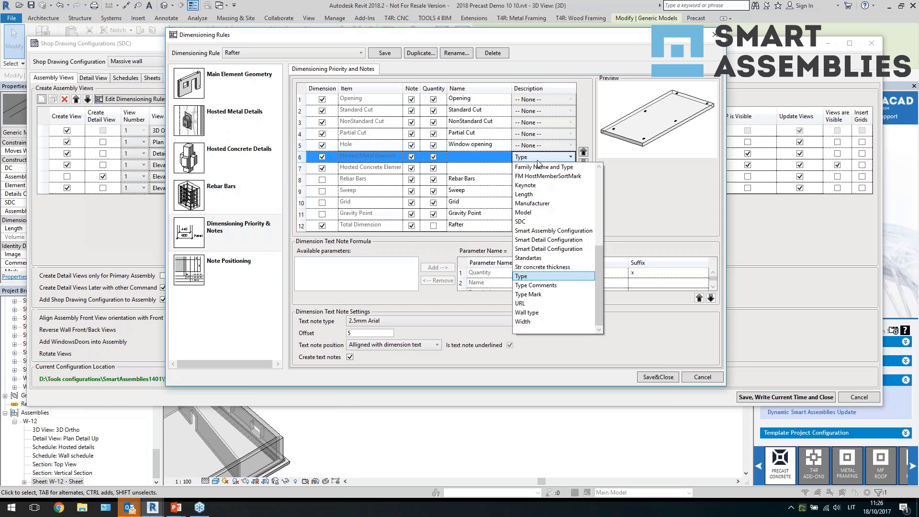
{"action": "left_click", "coordinate": [413, 171]}
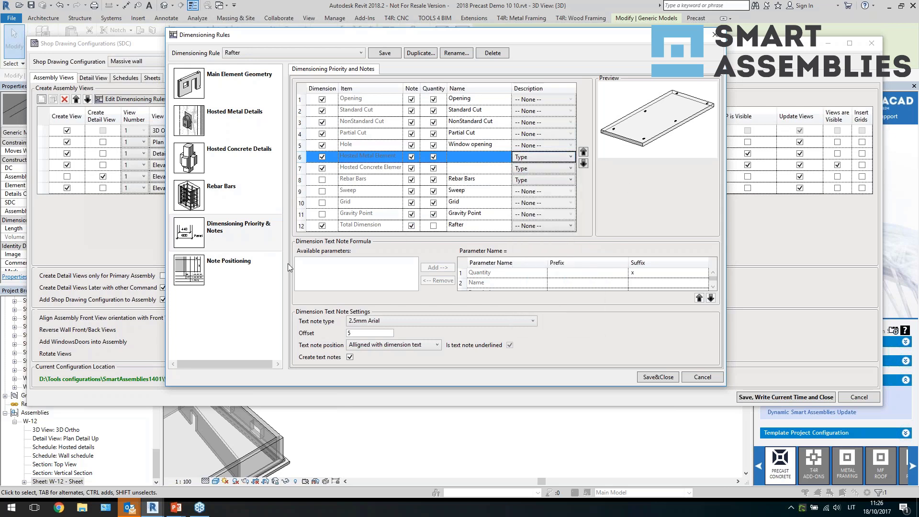
{"action": "left_click", "coordinate": [234, 228]}
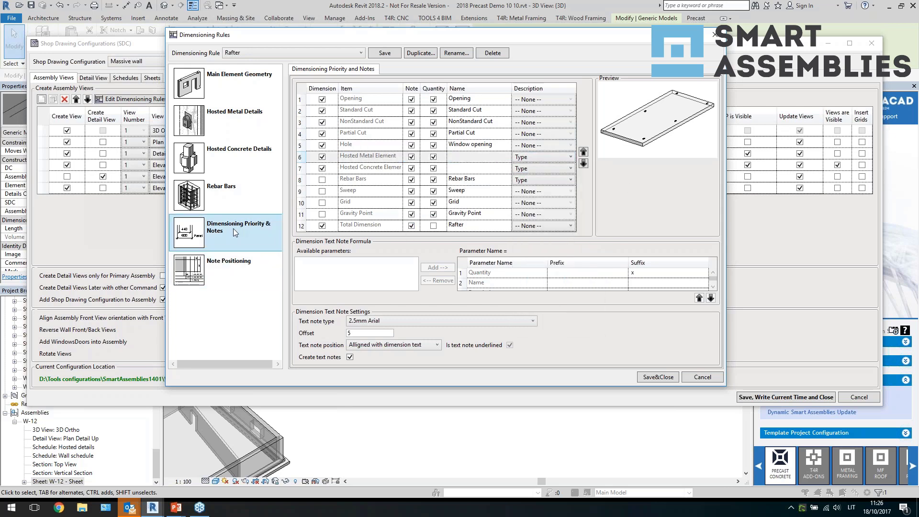
Step: Try putting notes on dimension lines in the Note Positioning settings, and switch back to connected dimension lines
{"action": "left_click", "coordinate": [236, 275]}
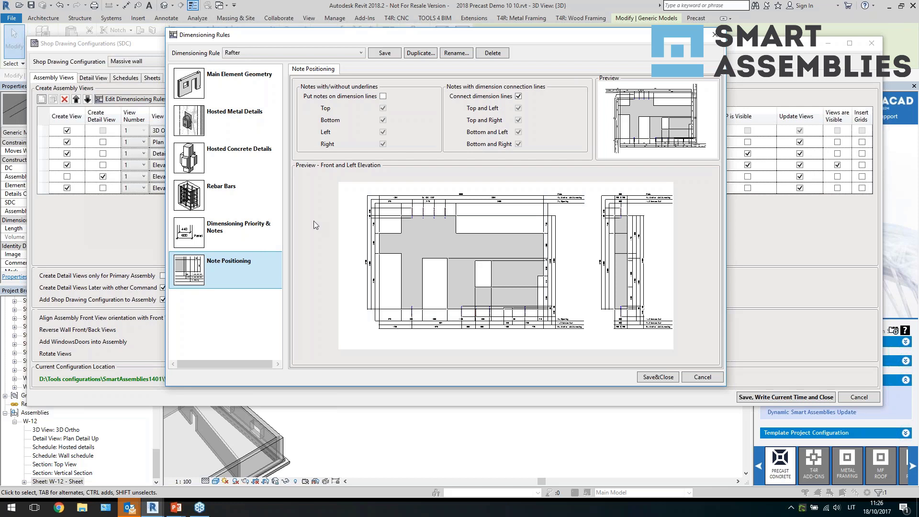
{"action": "left_click", "coordinate": [383, 96]}
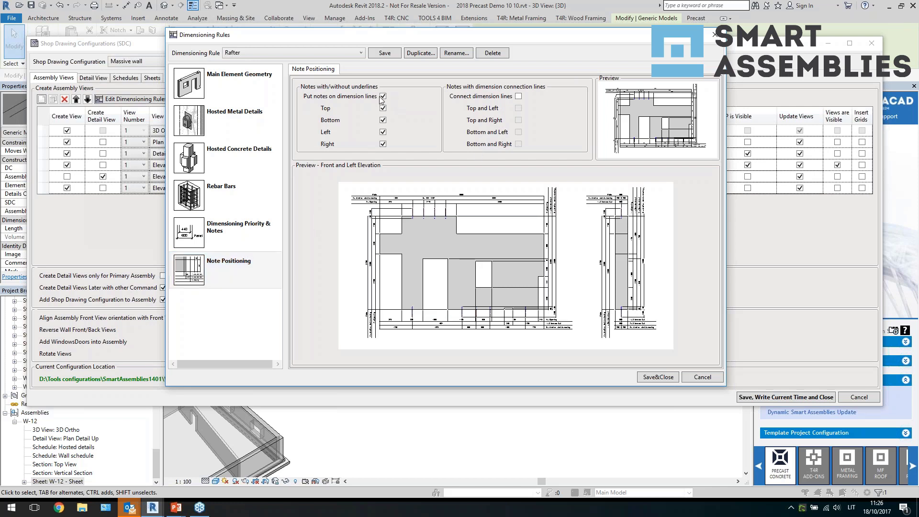
{"action": "left_click", "coordinate": [518, 96]}
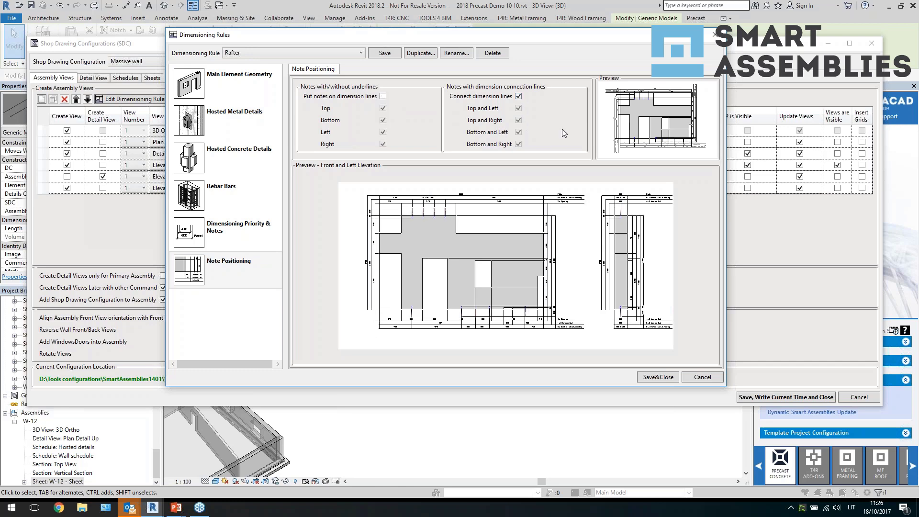
Step: For side elements of hosted metal details, try measuring only position and skipping detail depth, with Lines in Geometry is Priority off
{"action": "left_click", "coordinate": [228, 116]}
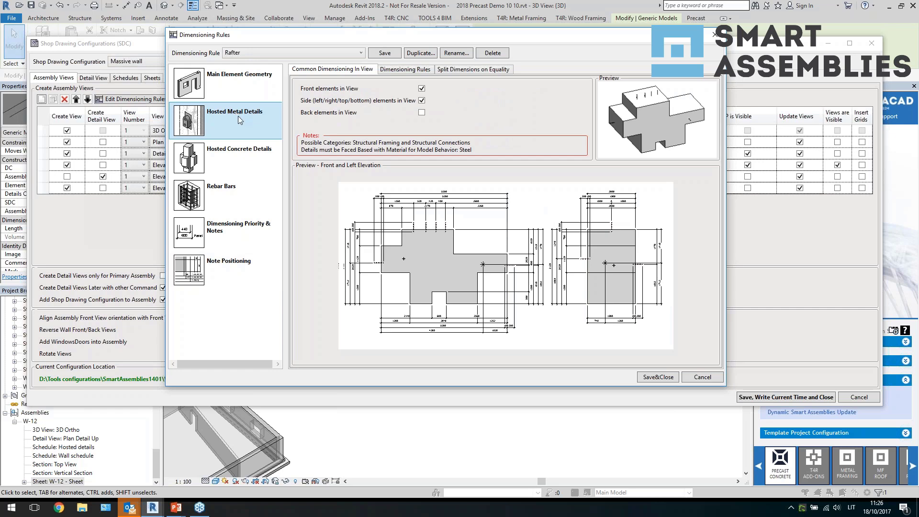
{"action": "left_click", "coordinate": [405, 70]}
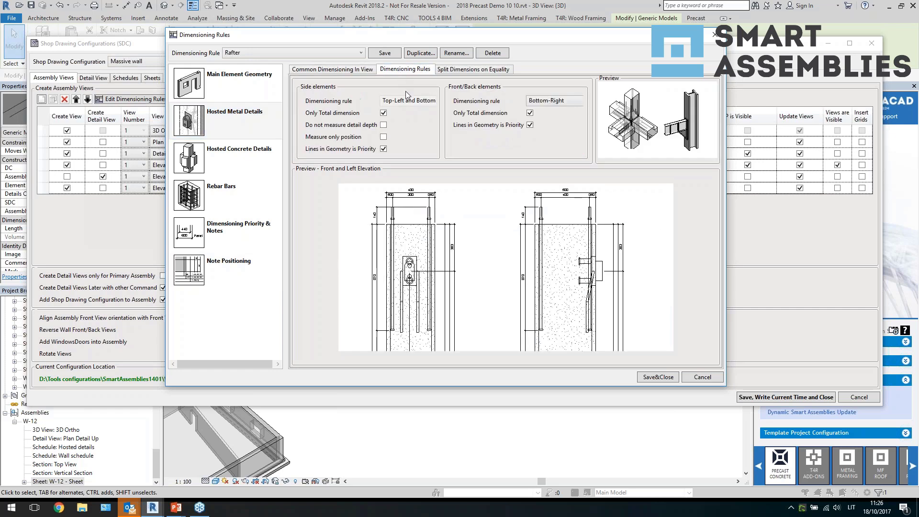
{"action": "left_click", "coordinate": [383, 137]}
{"action": "left_click", "coordinate": [384, 125]}
{"action": "left_click", "coordinate": [384, 148]}
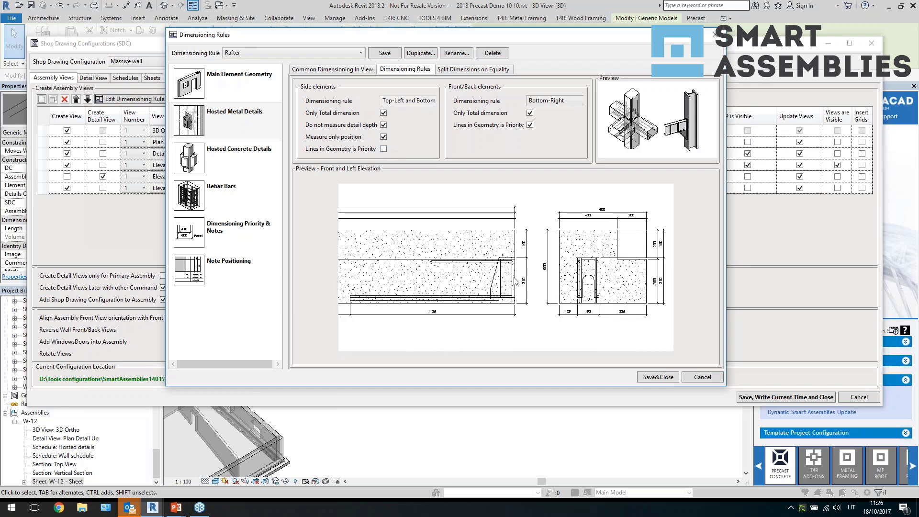
Step: Try the hosted metal details' side elements without Only Total dimension, restore that option and Lines in Geometry is Priority, and discard the rule changes
{"action": "left_click", "coordinate": [384, 125]}
{"action": "left_click", "coordinate": [384, 113]}
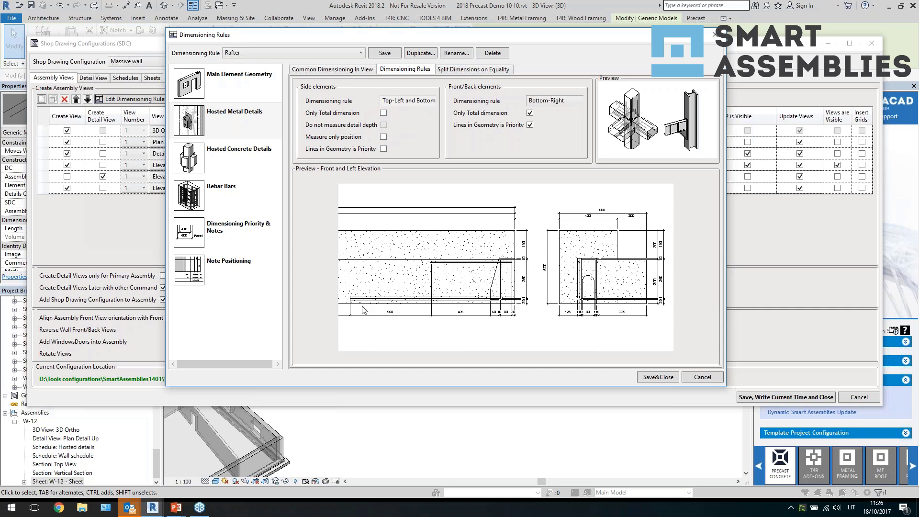
{"action": "left_click", "coordinate": [385, 114]}
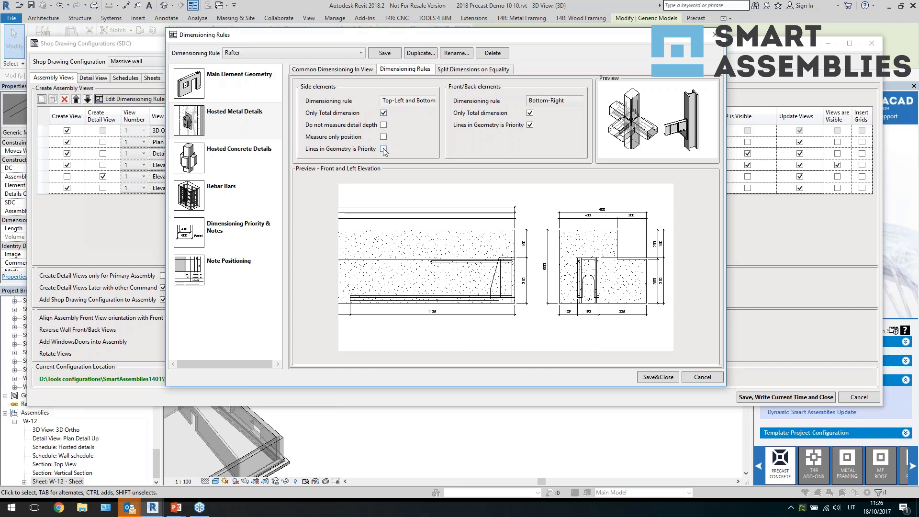
{"action": "left_click", "coordinate": [384, 149]}
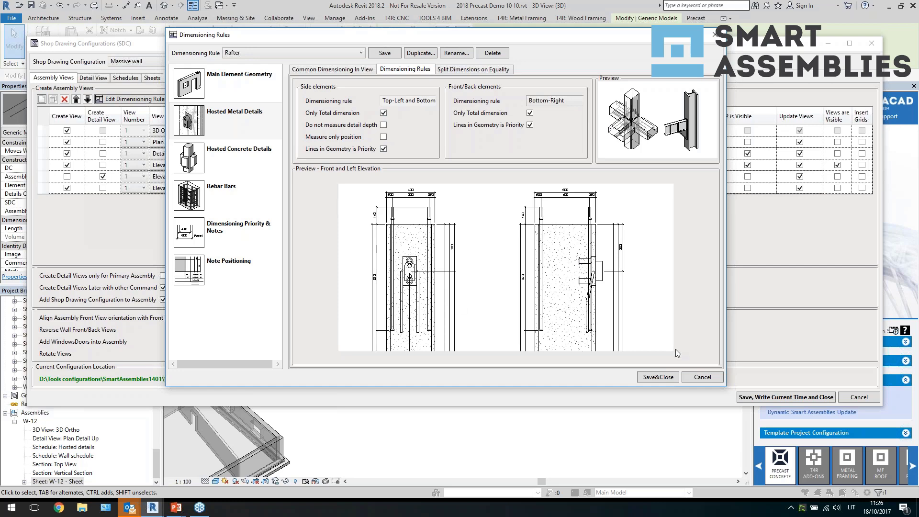
{"action": "left_click", "coordinate": [693, 378]}
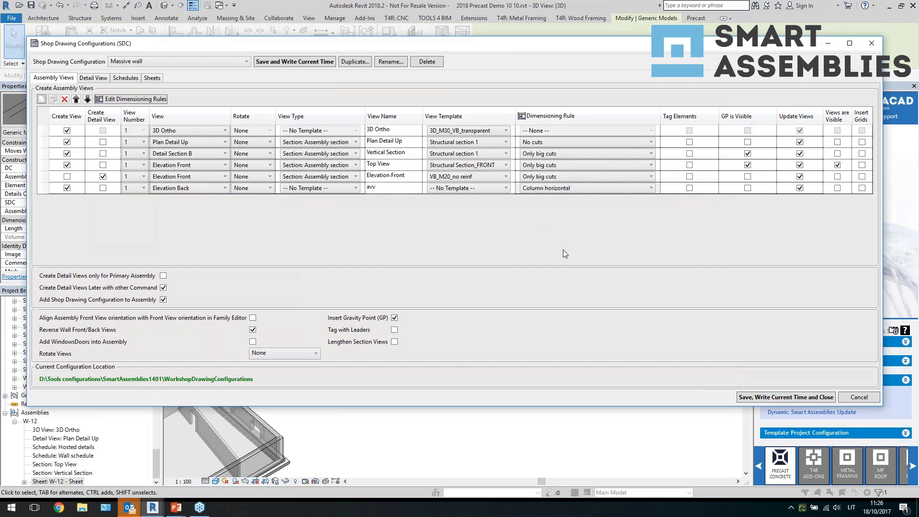
Step: Review the Massive wall configuration's schedule views, assembly views and detail view name formula
{"action": "left_click", "coordinate": [135, 80]}
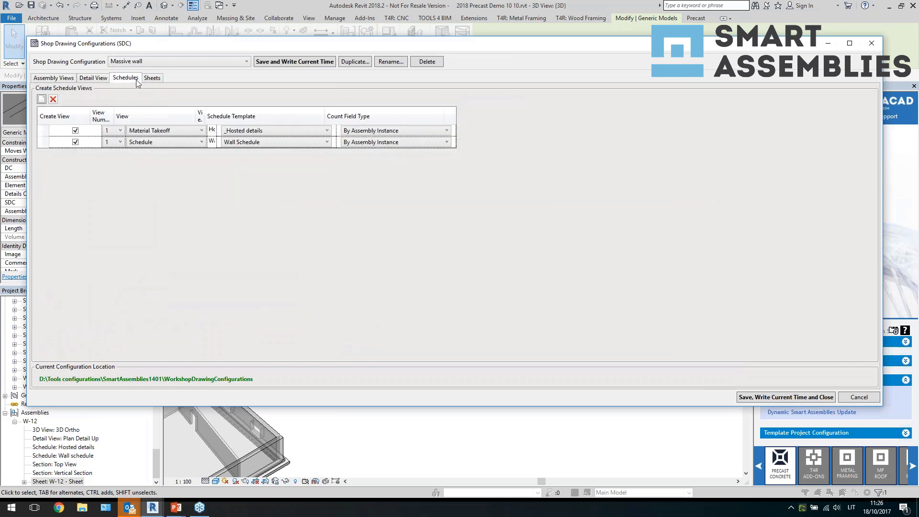
{"action": "left_click", "coordinate": [59, 79]}
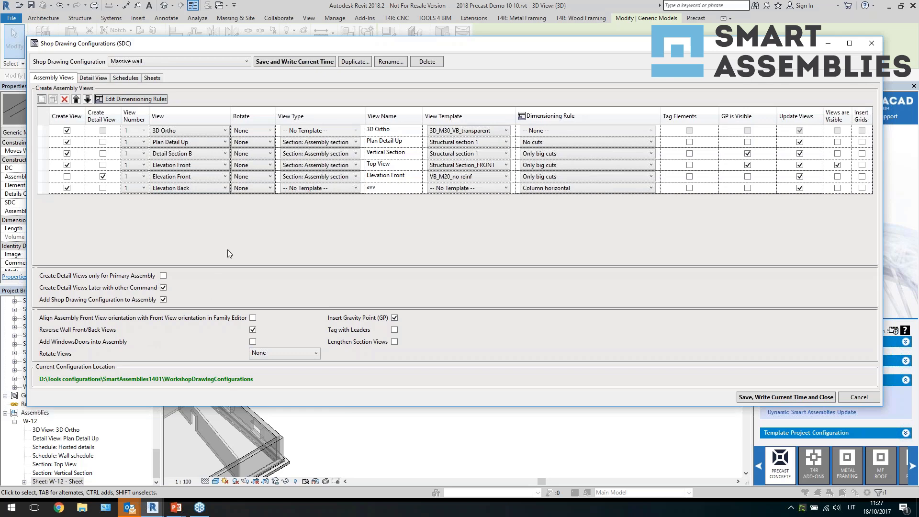
{"action": "left_click", "coordinate": [127, 78]}
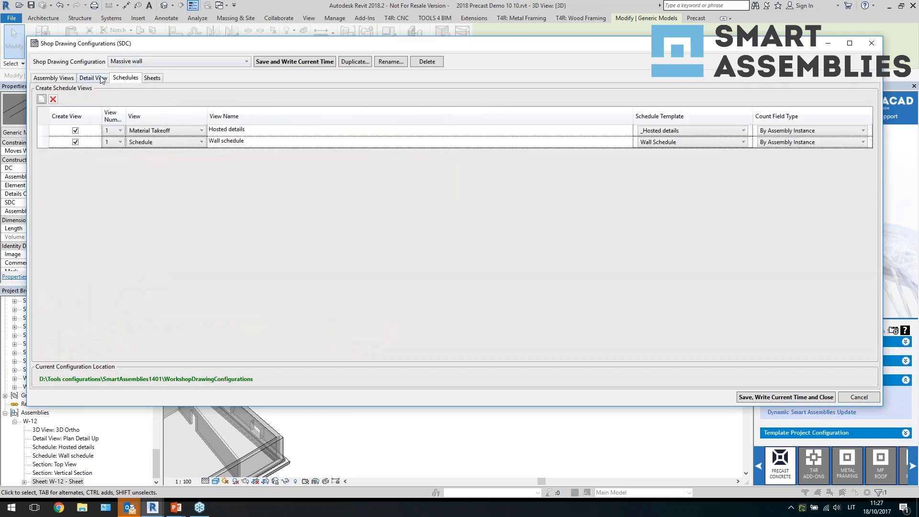
{"action": "left_click", "coordinate": [102, 78]}
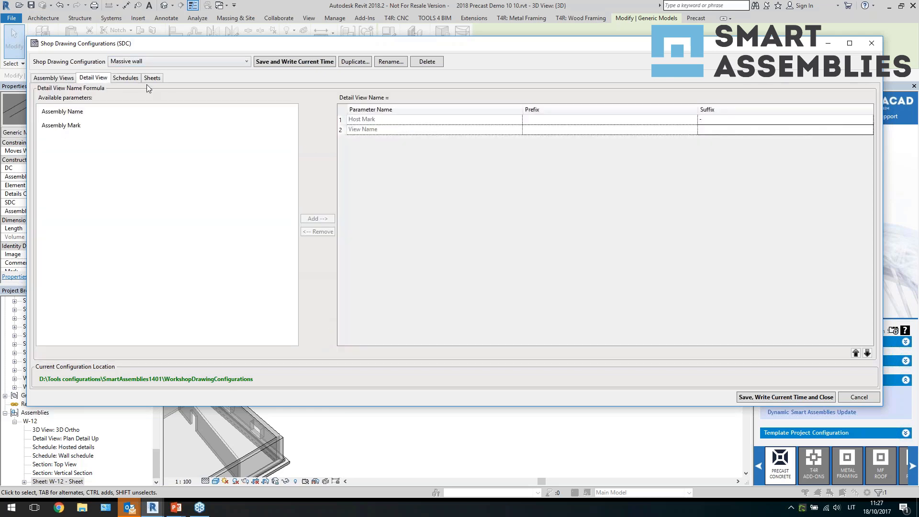
{"action": "left_click", "coordinate": [126, 78]}
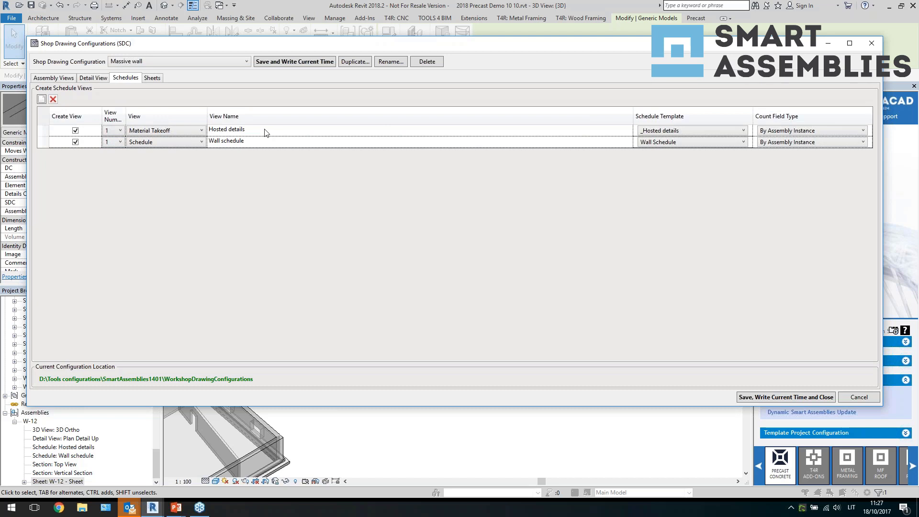
Step: Add a Part List schedule view to the Massive wall configuration with no template, counted By Assembly Instance
{"action": "left_click", "coordinate": [42, 99]}
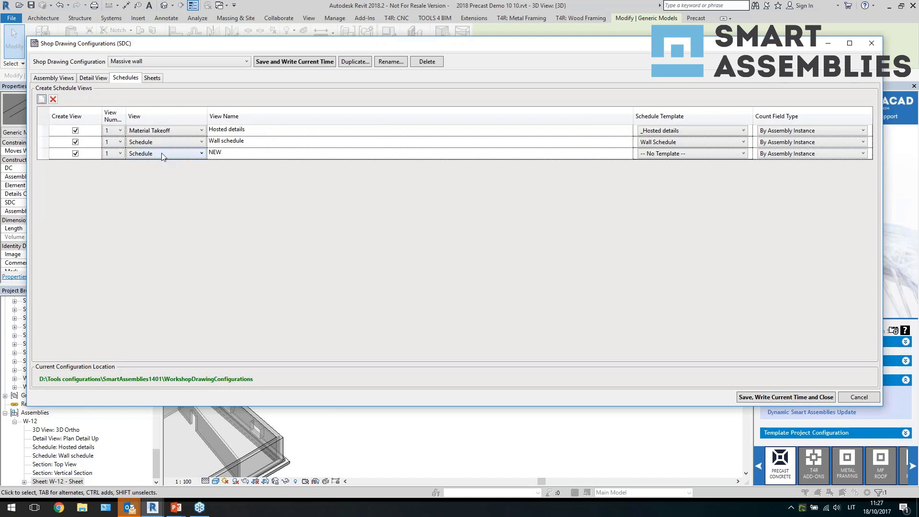
{"action": "left_click", "coordinate": [162, 153]}
{"action": "left_click", "coordinate": [165, 175]}
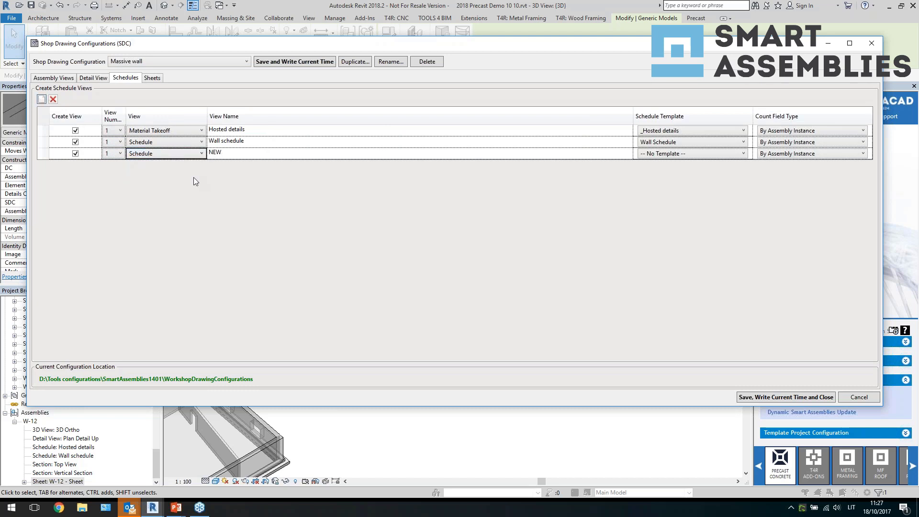
{"action": "left_click", "coordinate": [661, 157]}
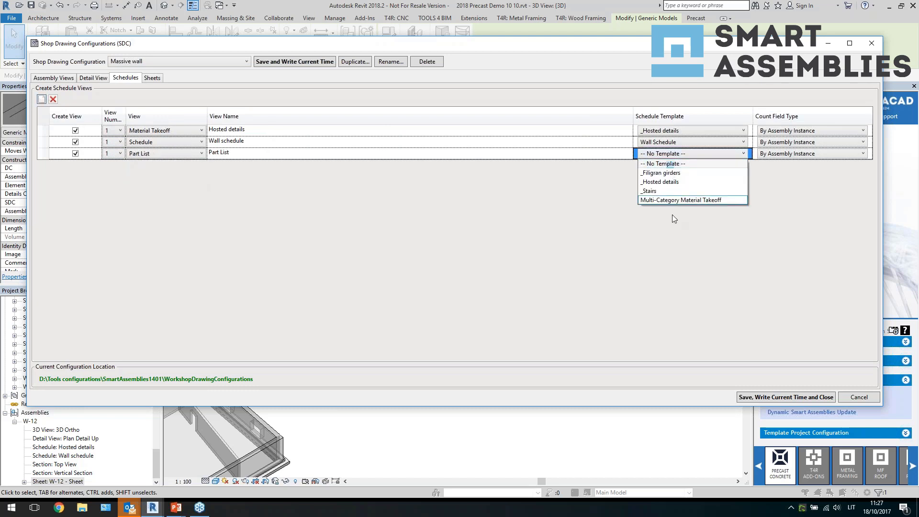
{"action": "left_click", "coordinate": [809, 154]}
{"action": "left_click", "coordinate": [809, 154]}
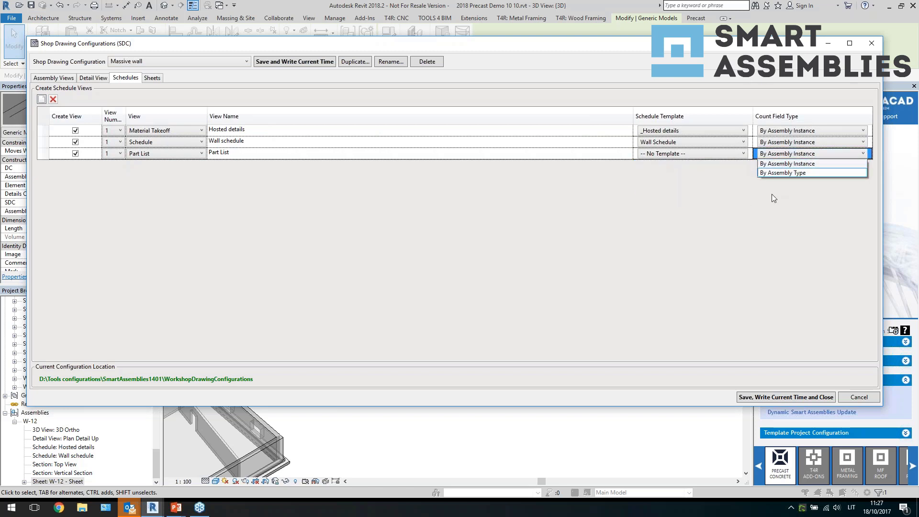
{"action": "left_click", "coordinate": [797, 164]}
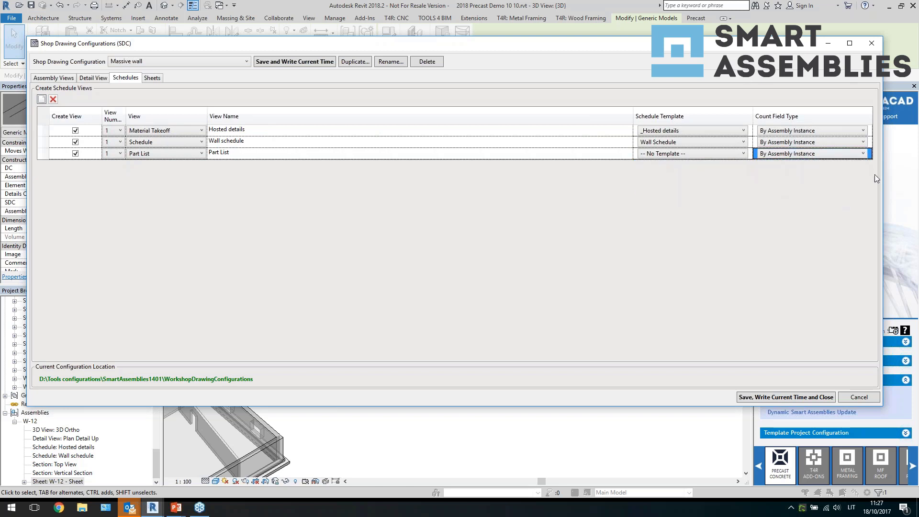
Step: Check the sheet template choices for the Massive wall sheet and close the shop drawing configurations without saving
{"action": "left_click", "coordinate": [152, 78]}
{"action": "left_click", "coordinate": [671, 124]}
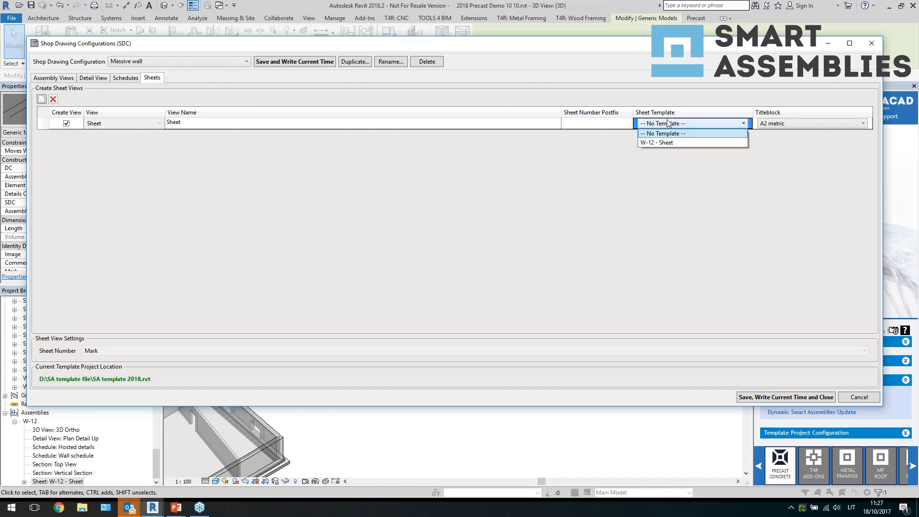
{"action": "left_click", "coordinate": [587, 159]}
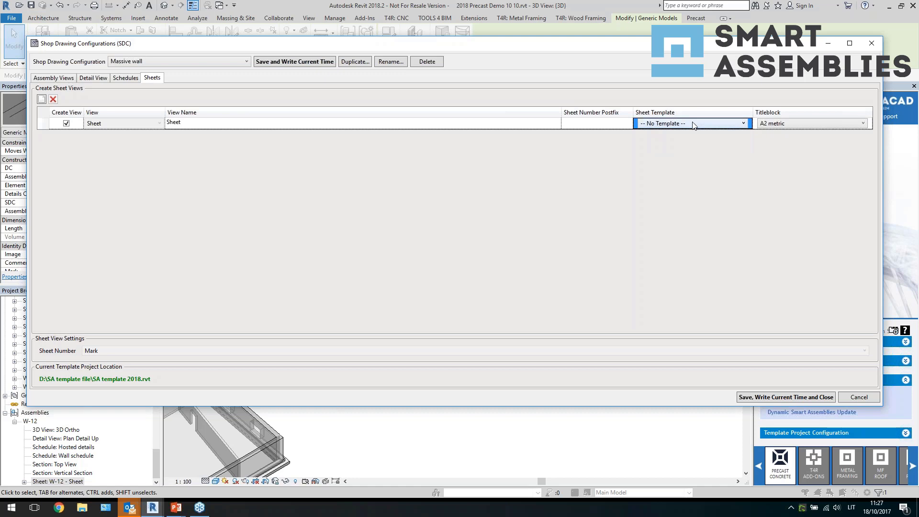
{"action": "left_click", "coordinate": [872, 43]}
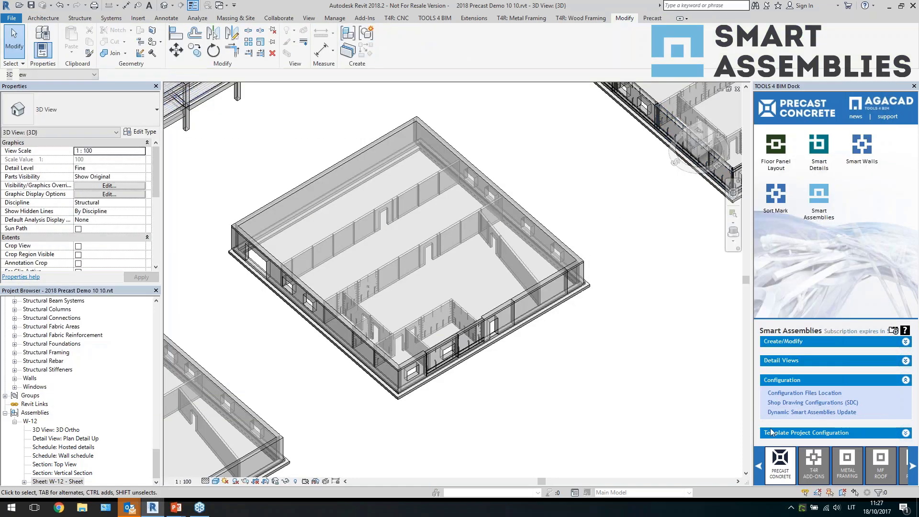
Step: Check the Smart Assemblies template project location settings and close them without changes
{"action": "left_click", "coordinate": [779, 432]}
{"action": "left_click", "coordinate": [790, 413]}
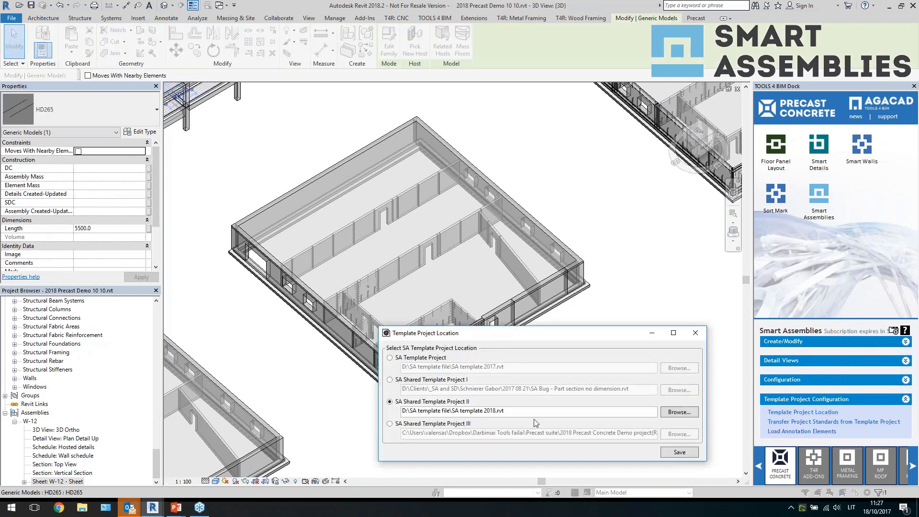
{"action": "left_click", "coordinate": [696, 333]}
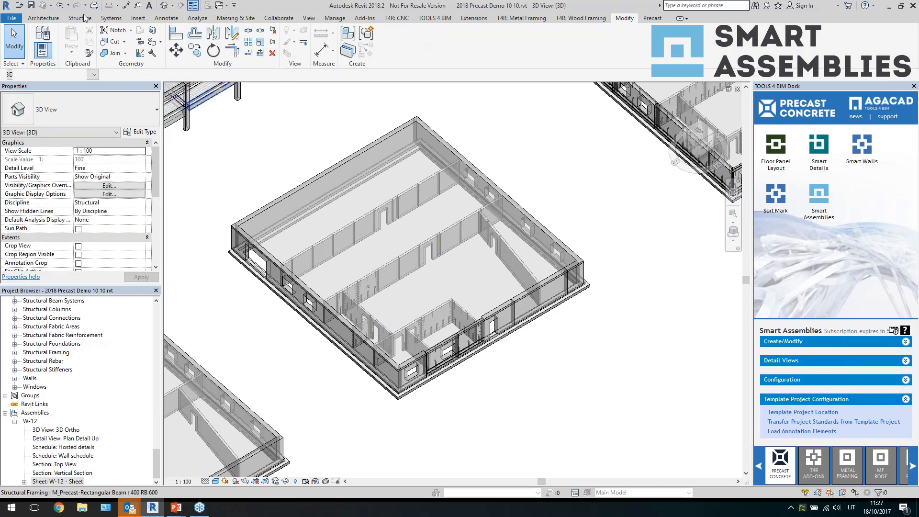
Step: Open the project file SA template 2018.rvt from the SA template file folder
{"action": "left_click", "coordinate": [19, 6]}
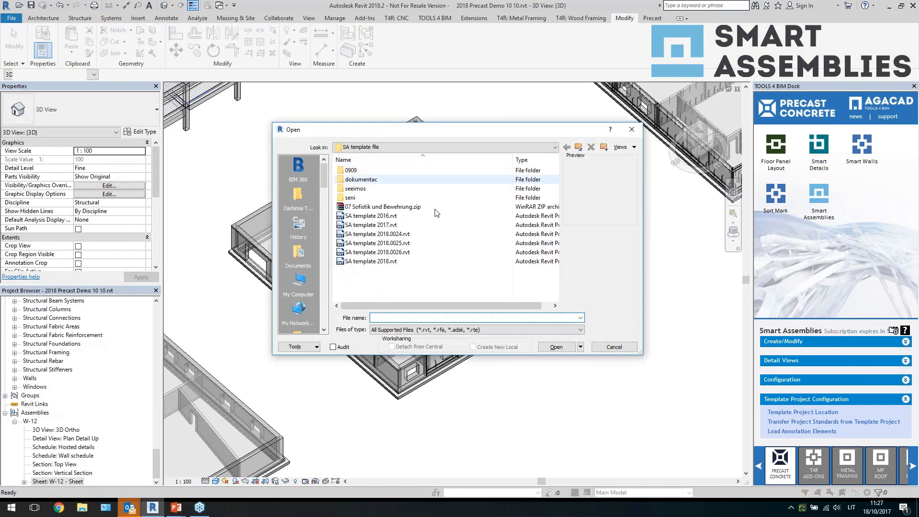
{"action": "left_click", "coordinate": [407, 261]}
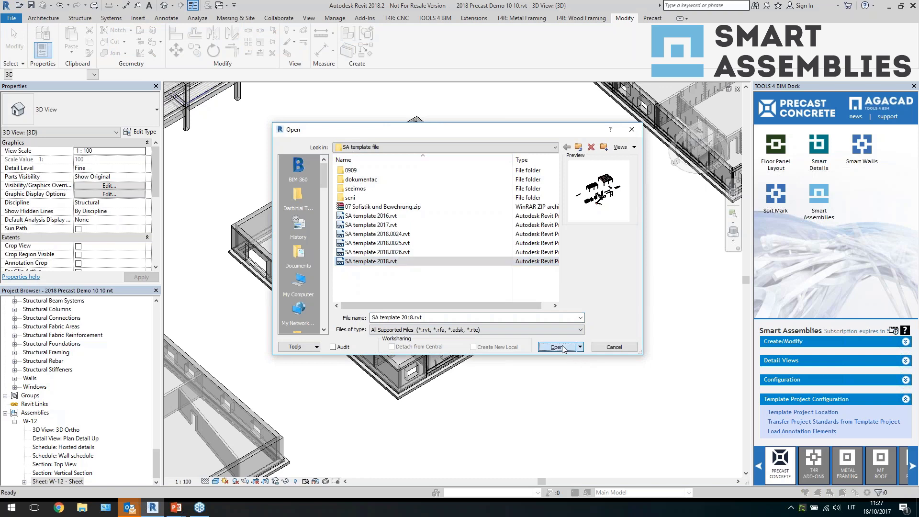
{"action": "left_click", "coordinate": [565, 349]}
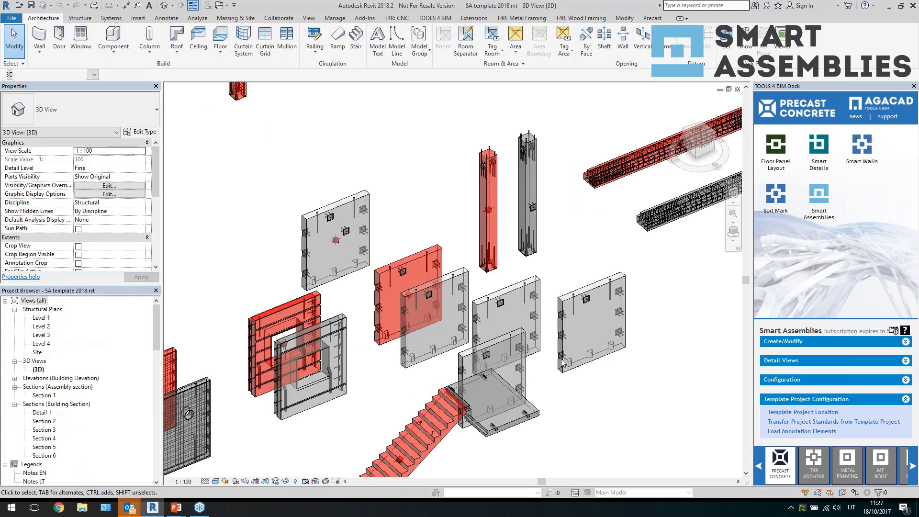
Step: Select the MW - 12 wall assembly in the template model and open its shop drawing sheet
{"action": "left_click", "coordinate": [370, 289]}
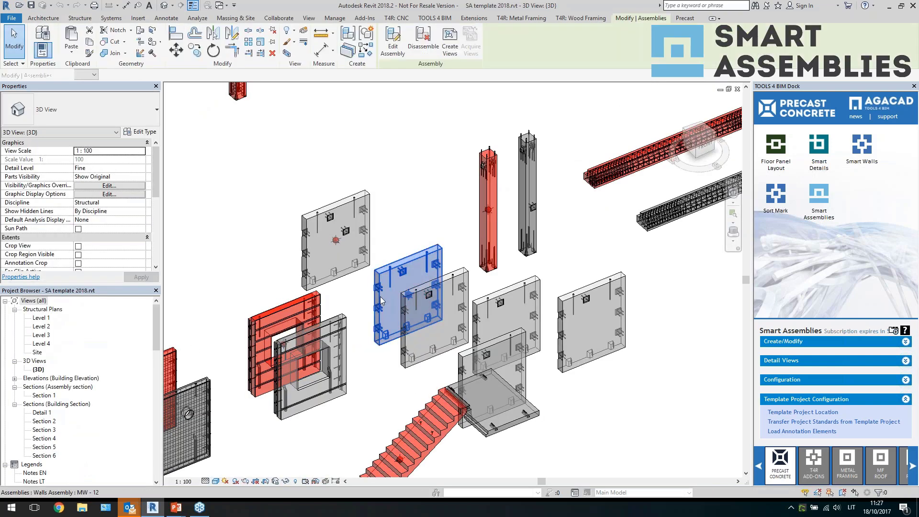
{"action": "scroll", "coordinate": [102, 391], "scroll_direction": "down", "scroll_amount": 5}
{"action": "scroll", "coordinate": [102, 390], "scroll_direction": "down", "scroll_amount": 5}
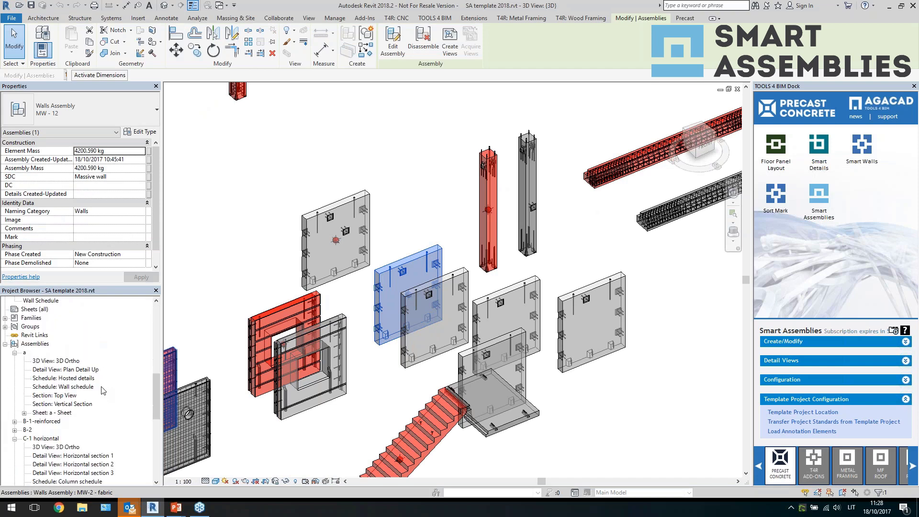
{"action": "left_click", "coordinate": [54, 407]}
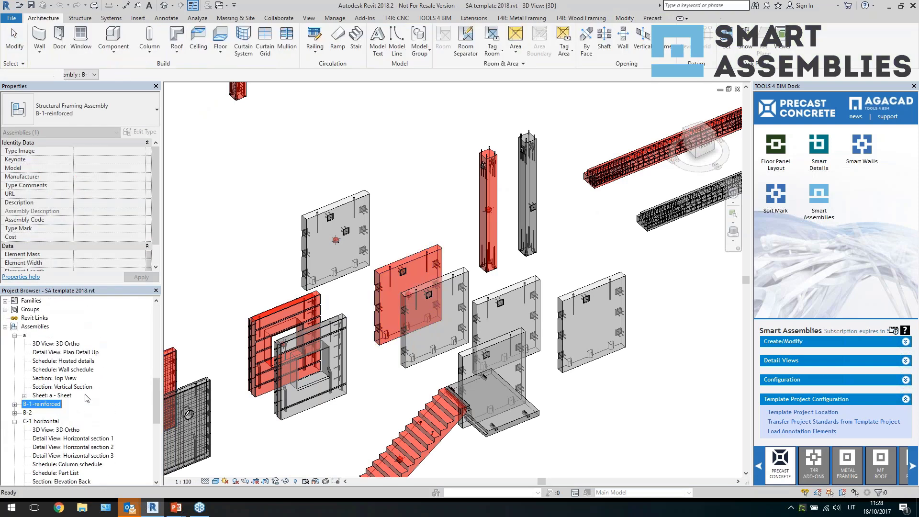
{"action": "scroll", "coordinate": [54, 407], "scroll_direction": "down", "scroll_amount": 5}
{"action": "left_click", "coordinate": [44, 415]}
{"action": "scroll", "coordinate": [56, 419], "scroll_direction": "down", "scroll_amount": 1}
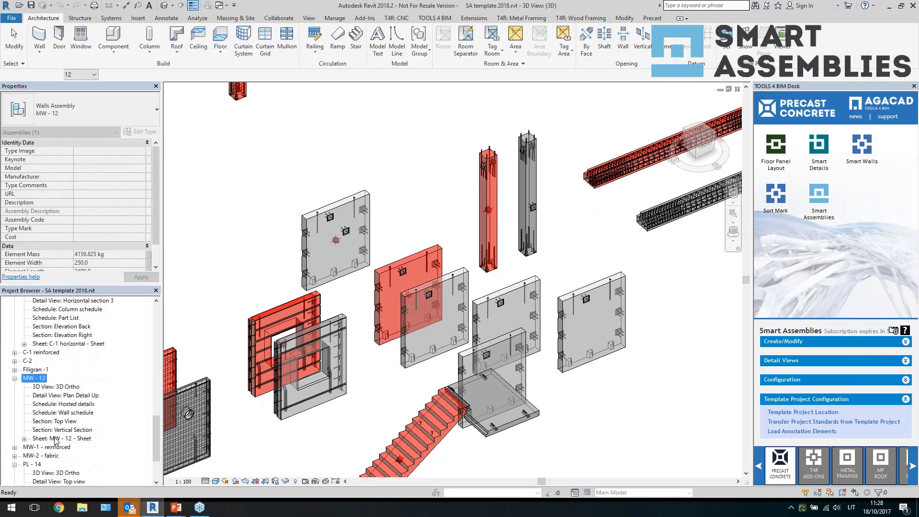
{"action": "double_click", "coordinate": [60, 438]}
{"action": "left_click", "coordinate": [443, 313]}
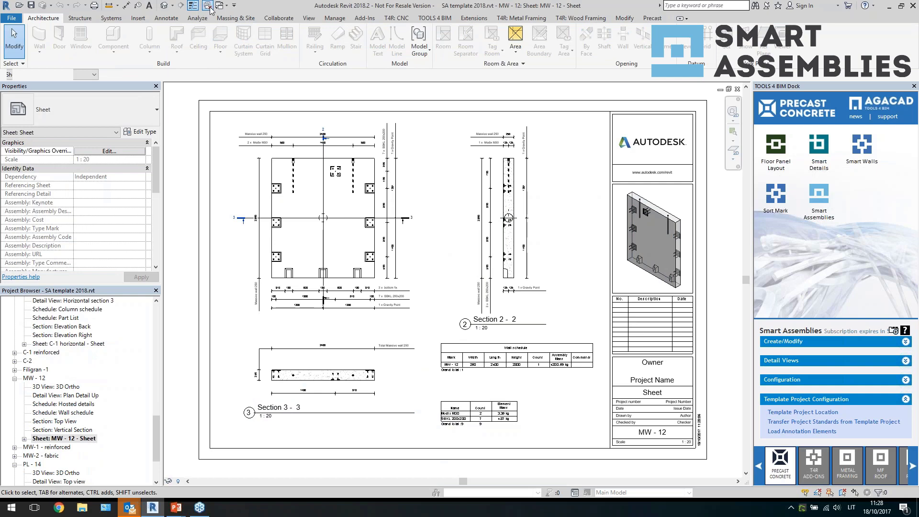
Step: Return to the 2018 Precast Demo 3D view and select the Massive wall 200 panel beside the W-12 assembly
{"action": "key", "text": "ctrl+Tab"}
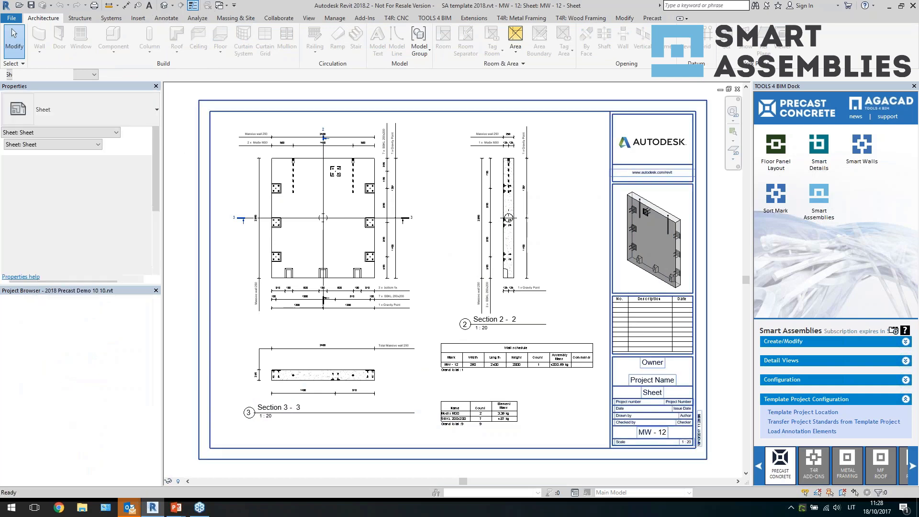
{"action": "scroll", "coordinate": [402, 303], "scroll_direction": "up", "scroll_amount": 3}
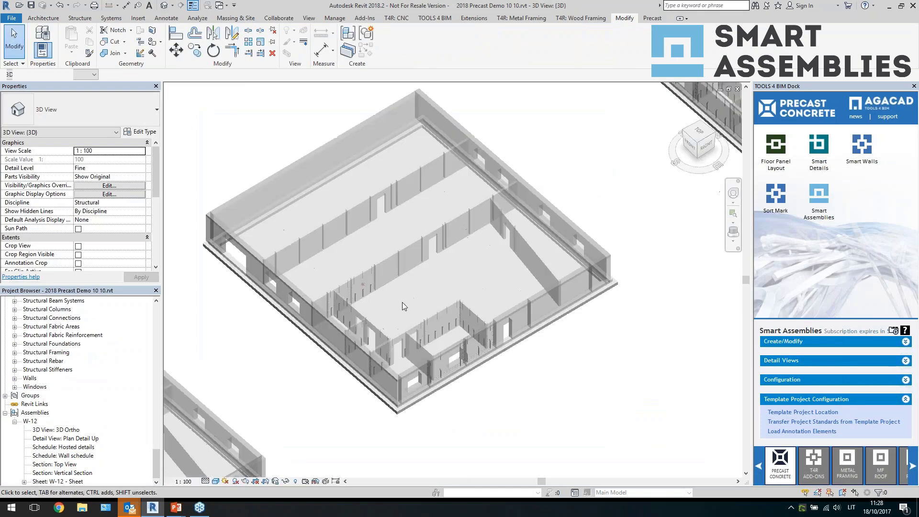
{"action": "left_click", "coordinate": [334, 303]}
{"action": "scroll", "coordinate": [313, 274], "scroll_direction": "up", "scroll_amount": 2}
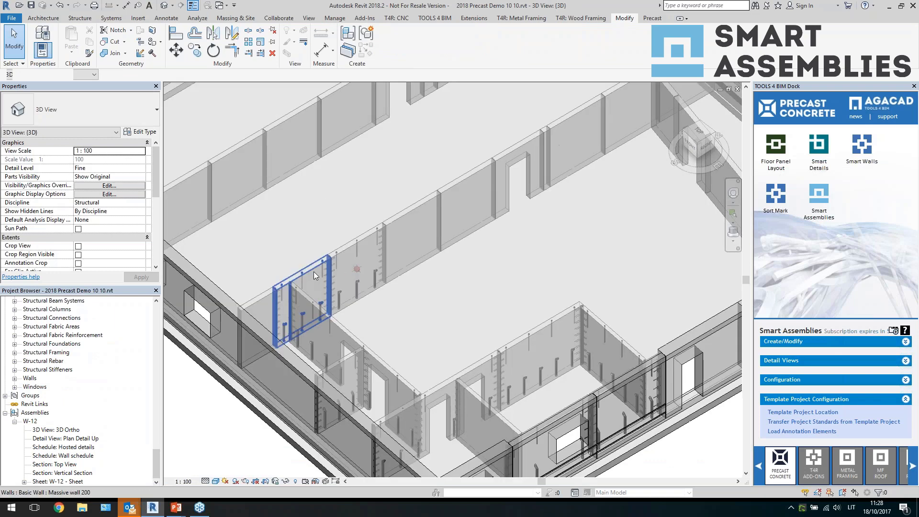
{"action": "left_click", "coordinate": [314, 272]}
{"action": "scroll", "coordinate": [314, 271], "scroll_direction": "up", "scroll_amount": 2}
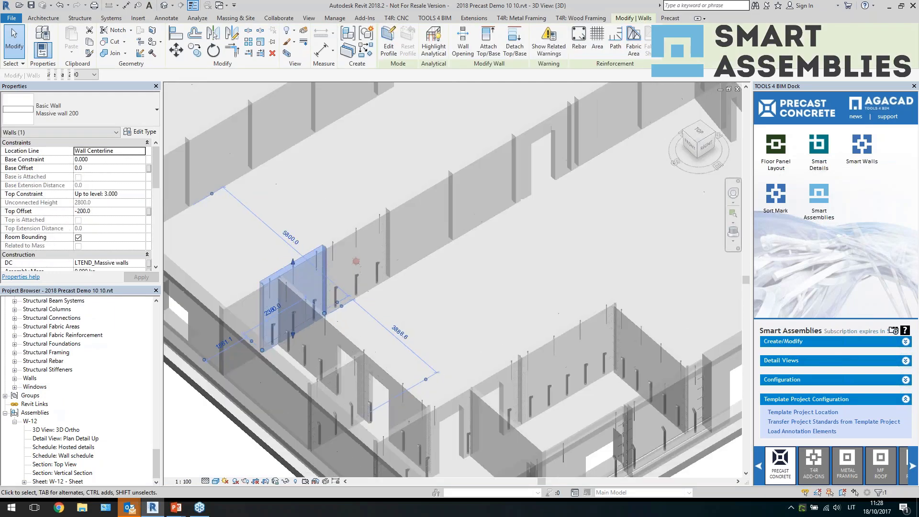
Step: Show the Smart Assemblies creation and modification commands, clear the wall selection and inspect the building's detailed interior walls
{"action": "left_click", "coordinate": [803, 341]}
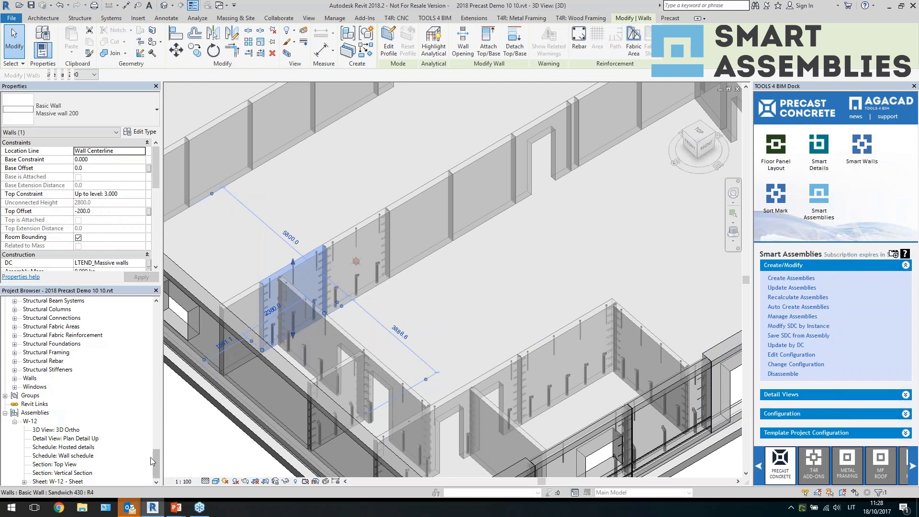
{"action": "left_click", "coordinate": [482, 320]}
{"action": "scroll", "coordinate": [482, 326], "scroll_direction": "down", "scroll_amount": 3}
{"action": "scroll", "coordinate": [527, 360], "scroll_direction": "up", "scroll_amount": 4}
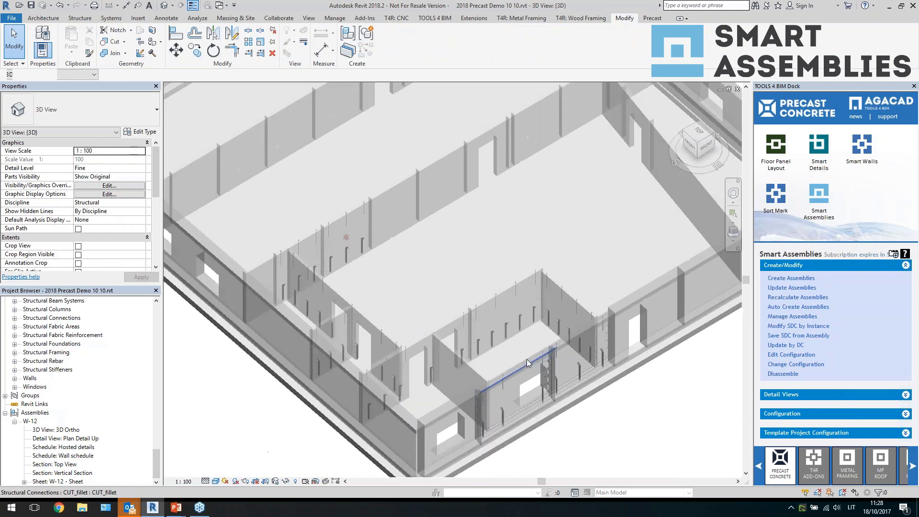
{"action": "scroll", "coordinate": [579, 434], "scroll_direction": "down", "scroll_amount": 4}
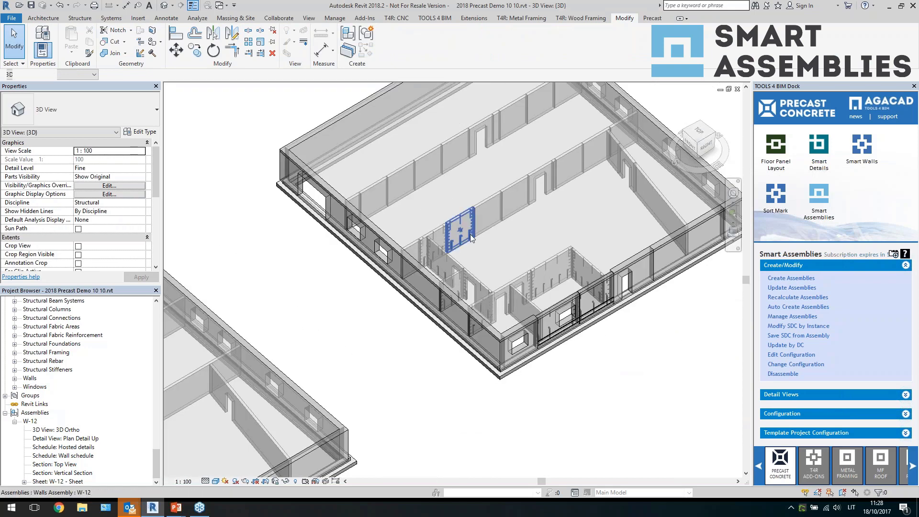
Step: Switch back to the SA template 2018 project and inspect its sample precast elements in the default 3D view
{"action": "left_click", "coordinate": [831, 356]}
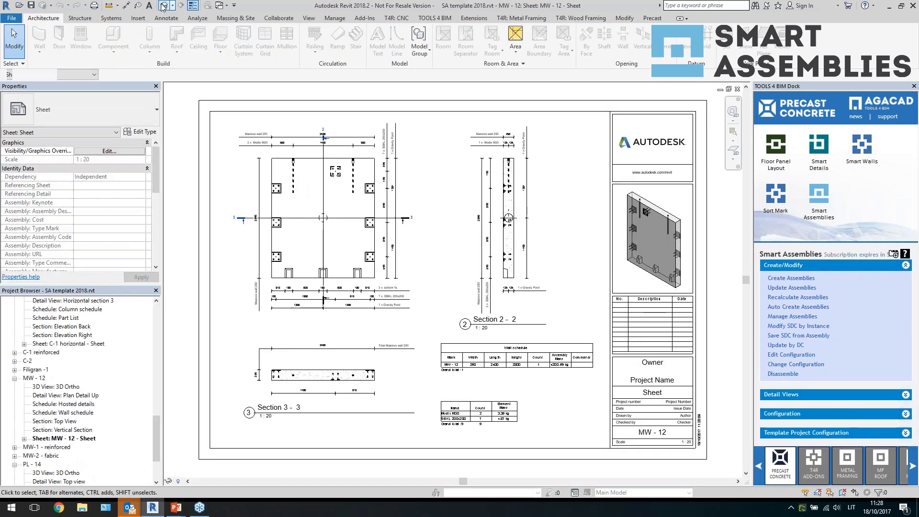
{"action": "left_click", "coordinate": [164, 6]}
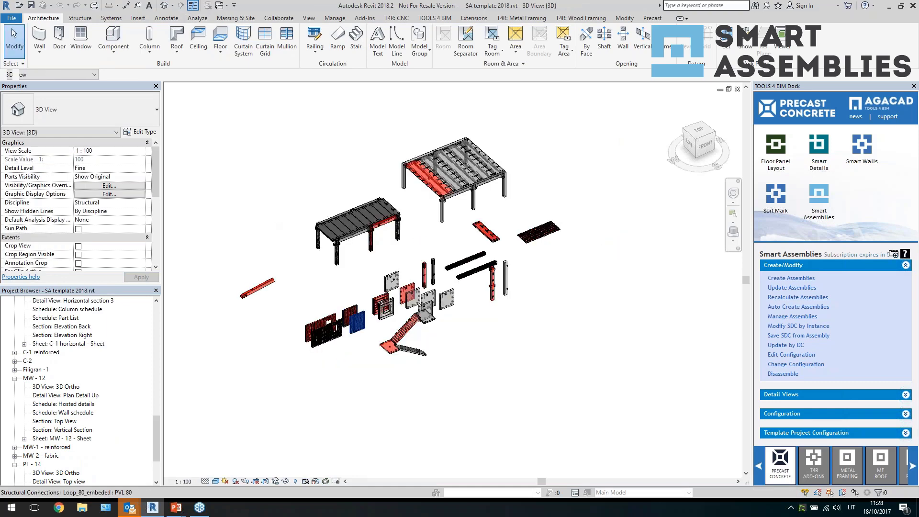
{"action": "scroll", "coordinate": [355, 330], "scroll_direction": "up", "scroll_amount": 5}
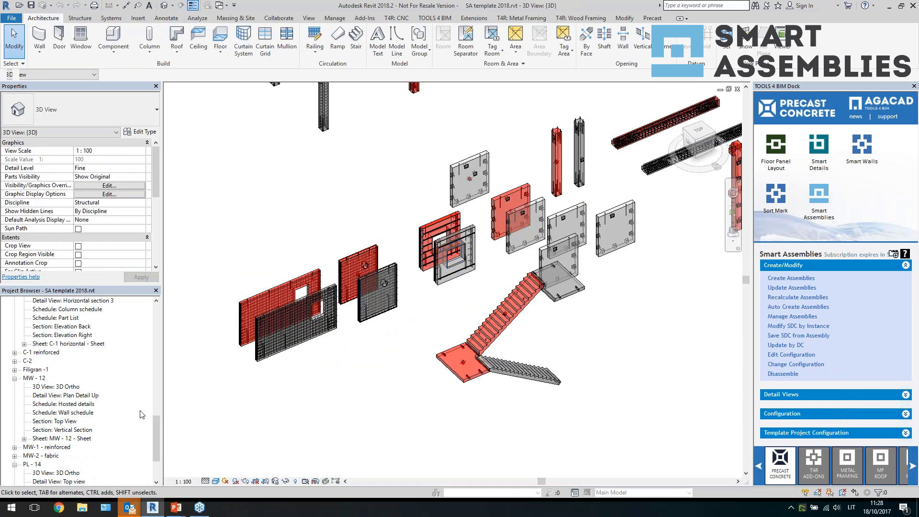
Step: Reopen the MW - 12 sheet, list the MW-1 - reinforced assembly's views and examine the wall elevation's lower dimension lines
{"action": "double_click", "coordinate": [91, 439]}
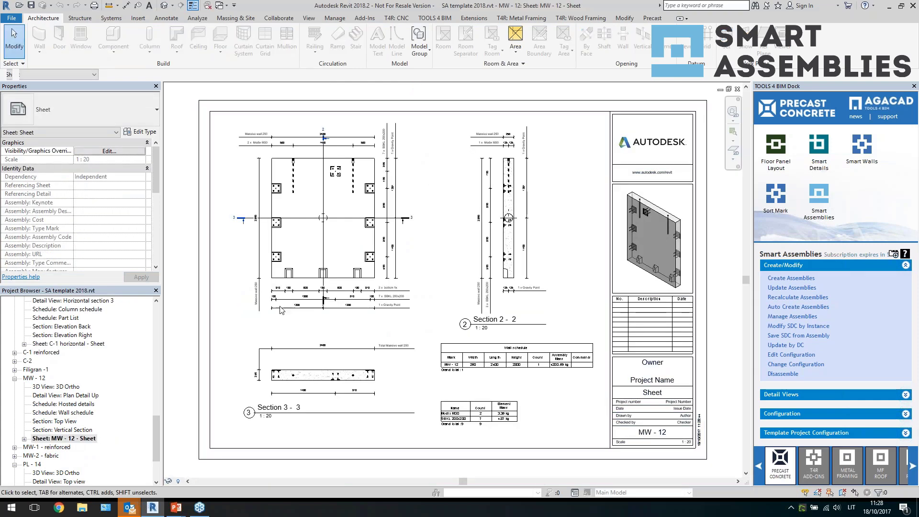
{"action": "double_click", "coordinate": [70, 448]}
{"action": "left_click", "coordinate": [236, 312]}
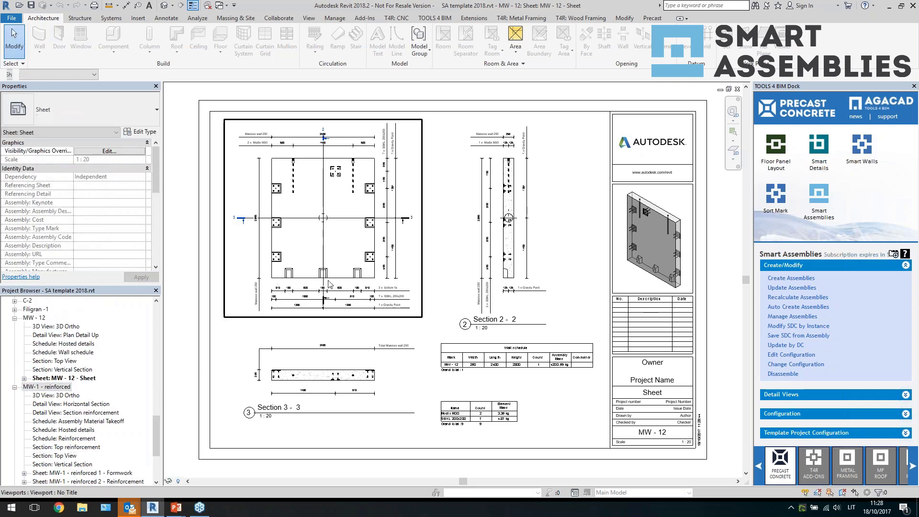
{"action": "scroll", "coordinate": [325, 280], "scroll_direction": "up", "scroll_amount": 5}
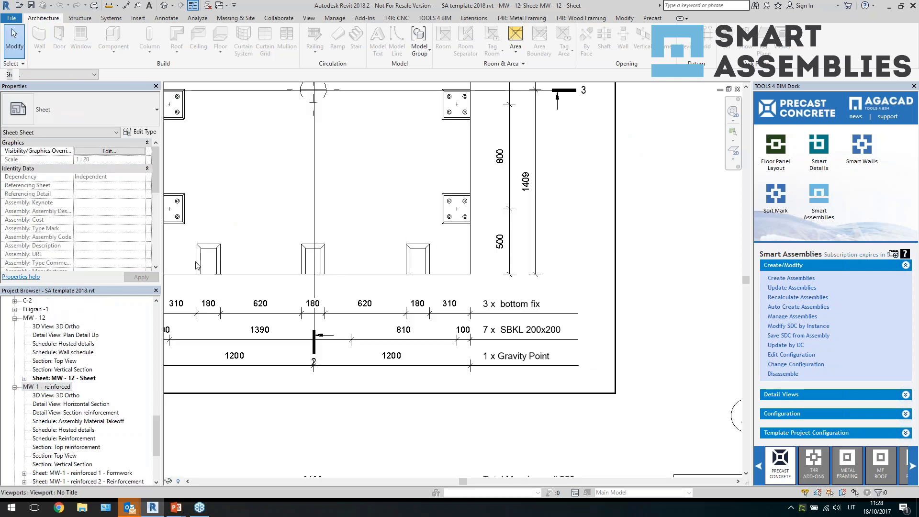
{"action": "scroll", "coordinate": [424, 274], "scroll_direction": "down", "scroll_amount": 2}
{"action": "scroll", "coordinate": [254, 238], "scroll_direction": "up", "scroll_amount": 4}
{"action": "scroll", "coordinate": [254, 238], "scroll_direction": "down", "scroll_amount": 3}
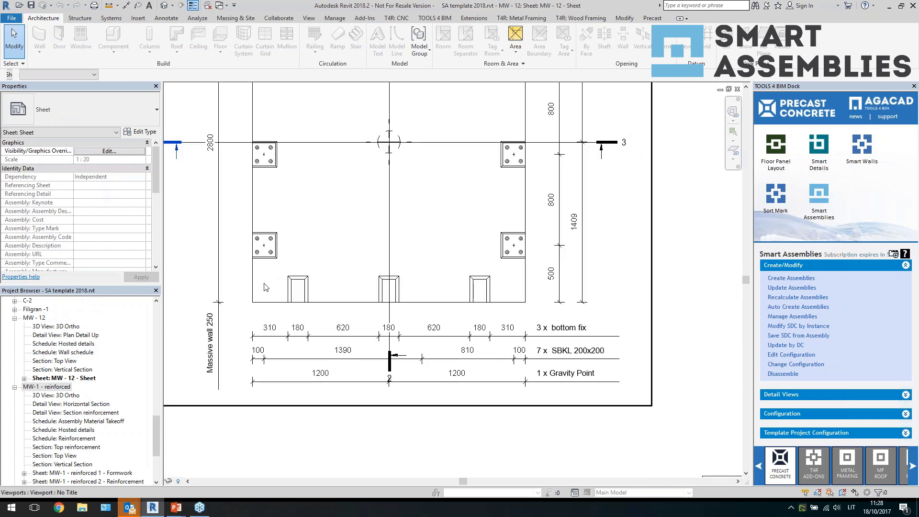
Step: Inspect the wall assembly and the SBKL 200x200 dimension line inside the elevation view, and return to the MW - 12 sheet
{"action": "left_click", "coordinate": [264, 252]}
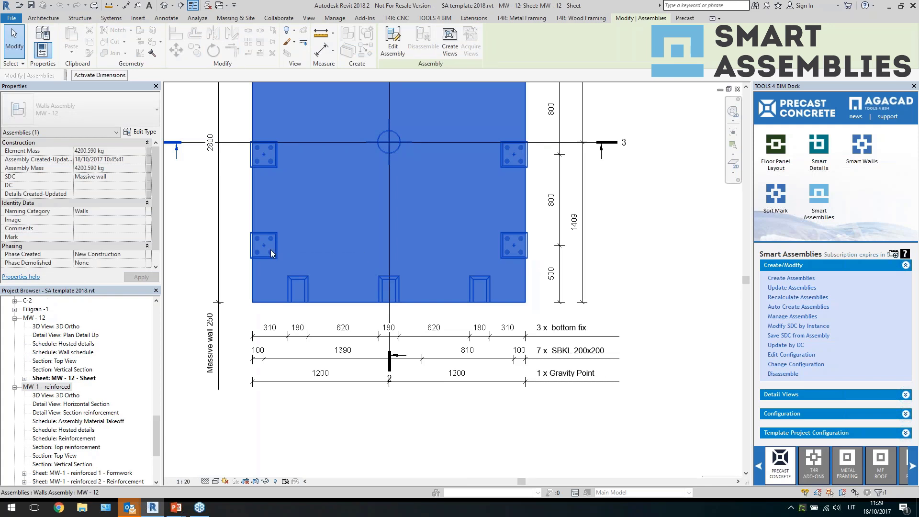
{"action": "left_click", "coordinate": [268, 358]}
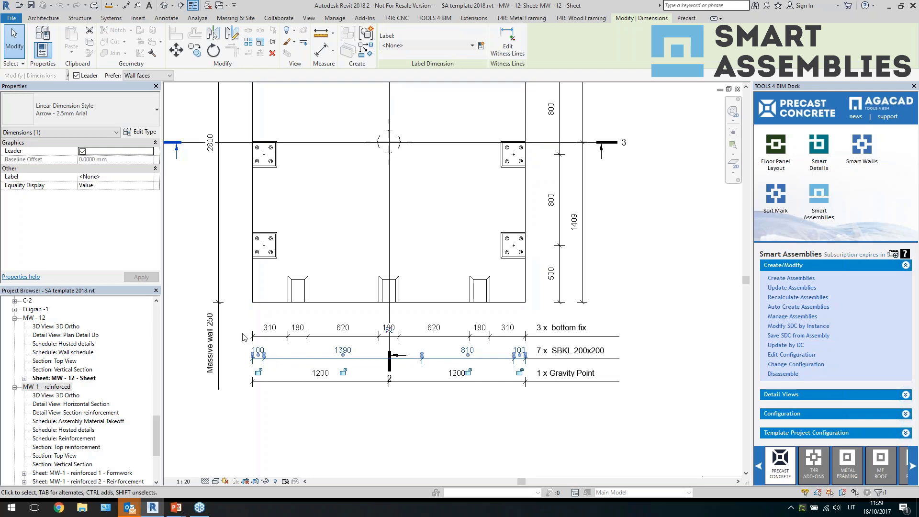
{"action": "scroll", "coordinate": [450, 376], "scroll_direction": "down", "scroll_amount": 4}
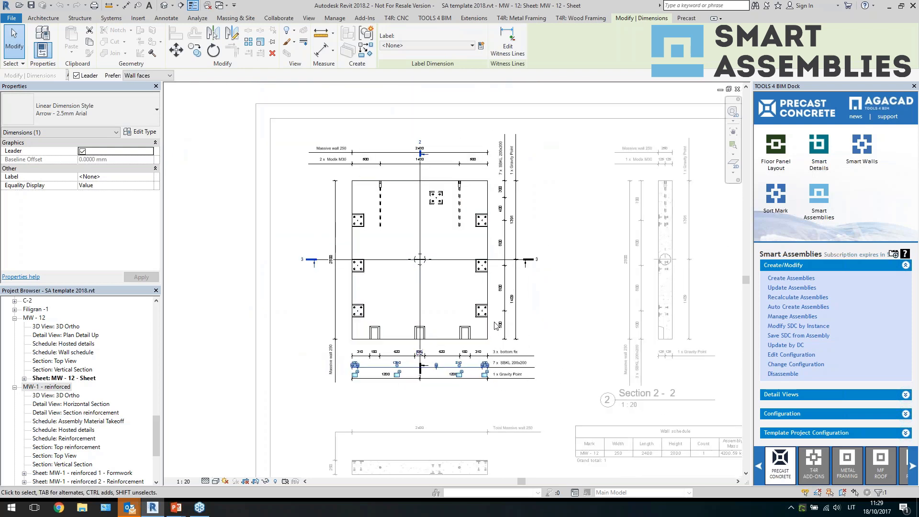
{"action": "scroll", "coordinate": [455, 379], "scroll_direction": "up", "scroll_amount": 2}
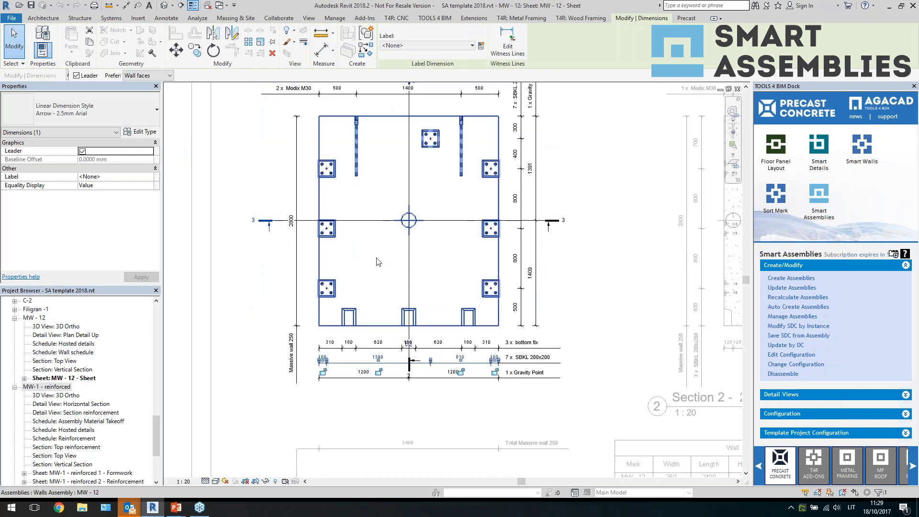
{"action": "key", "text": "Escape"}
{"action": "double_click", "coordinate": [185, 373]}
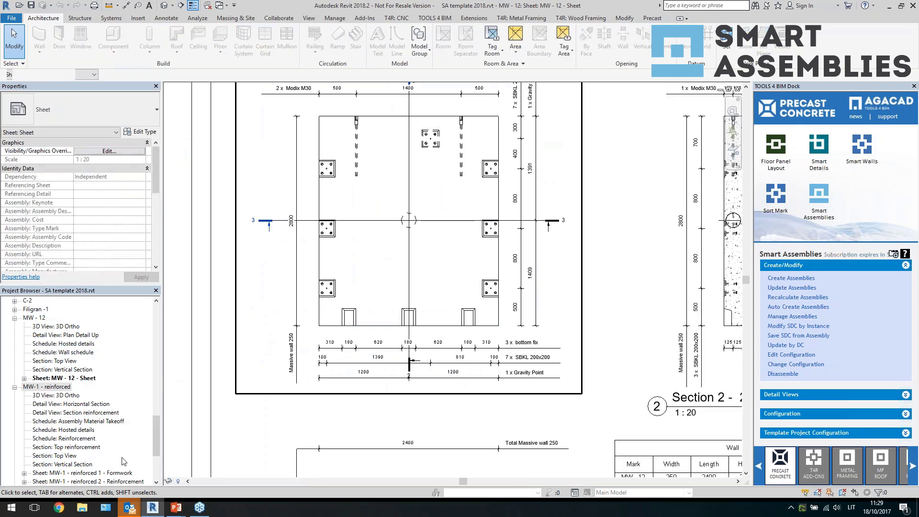
Step: Open the MW-1 - reinforced 1 - Formwork sheet and examine its views, dimensions and schedules
{"action": "double_click", "coordinate": [84, 474]}
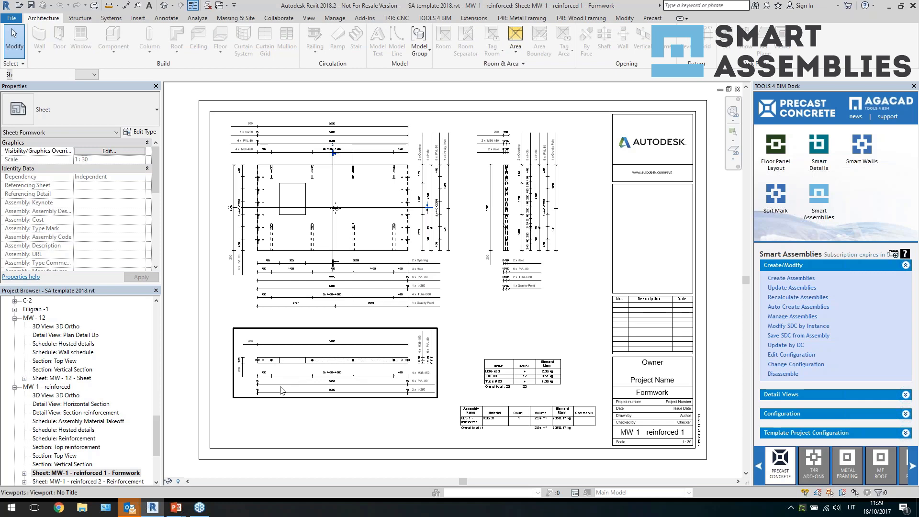
{"action": "scroll", "coordinate": [259, 168], "scroll_direction": "up", "scroll_amount": 4}
{"action": "scroll", "coordinate": [325, 202], "scroll_direction": "down", "scroll_amount": 5}
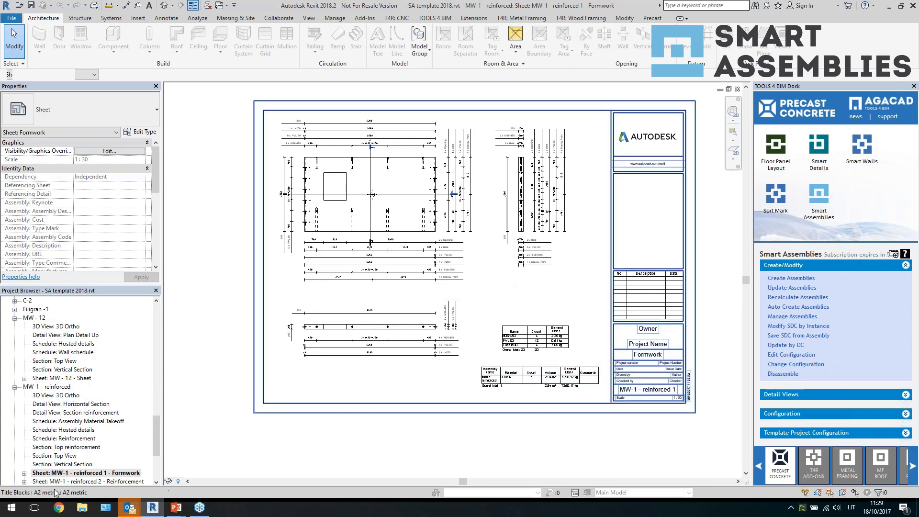
Step: Open the MW-1 - reinforced 2 - Reinforcement sheet and examine its rebar dimensions and bar schedule
{"action": "double_click", "coordinate": [73, 482]}
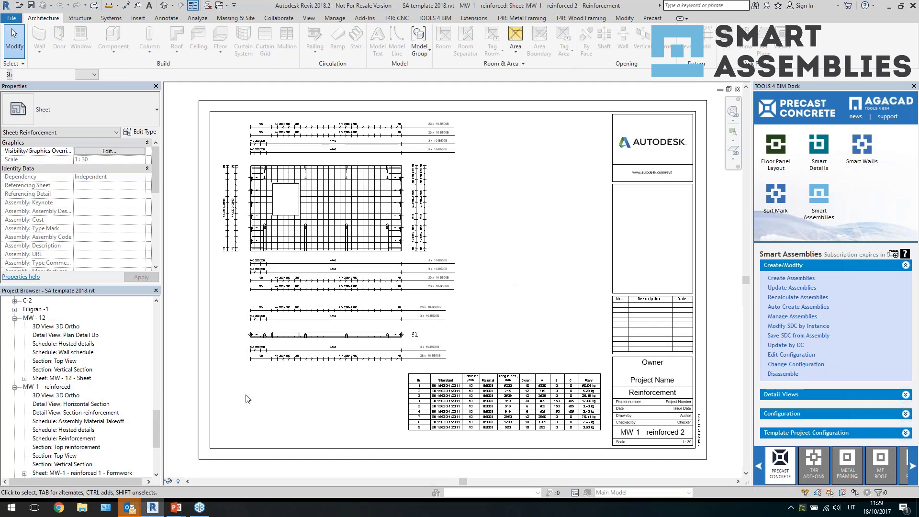
{"action": "scroll", "coordinate": [221, 225], "scroll_direction": "up", "scroll_amount": 3}
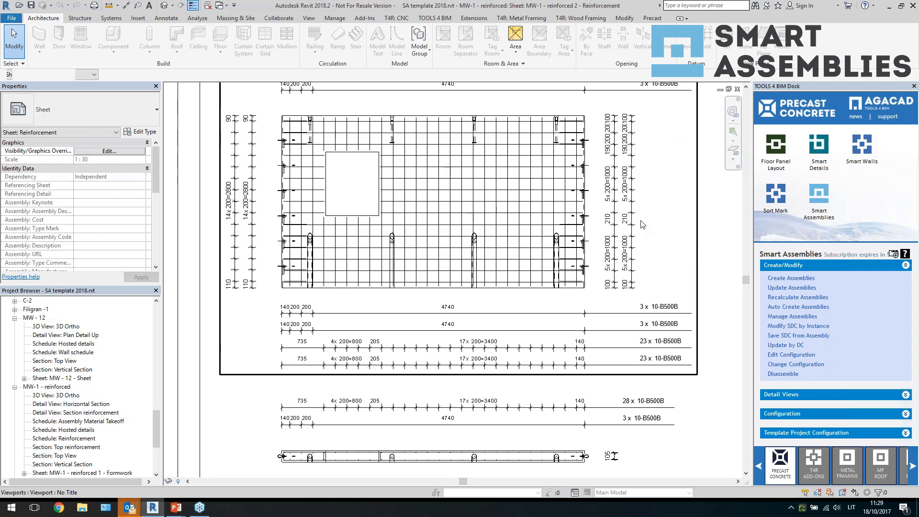
{"action": "scroll", "coordinate": [396, 180], "scroll_direction": "down", "scroll_amount": 3}
{"action": "scroll", "coordinate": [551, 365], "scroll_direction": "up", "scroll_amount": 5}
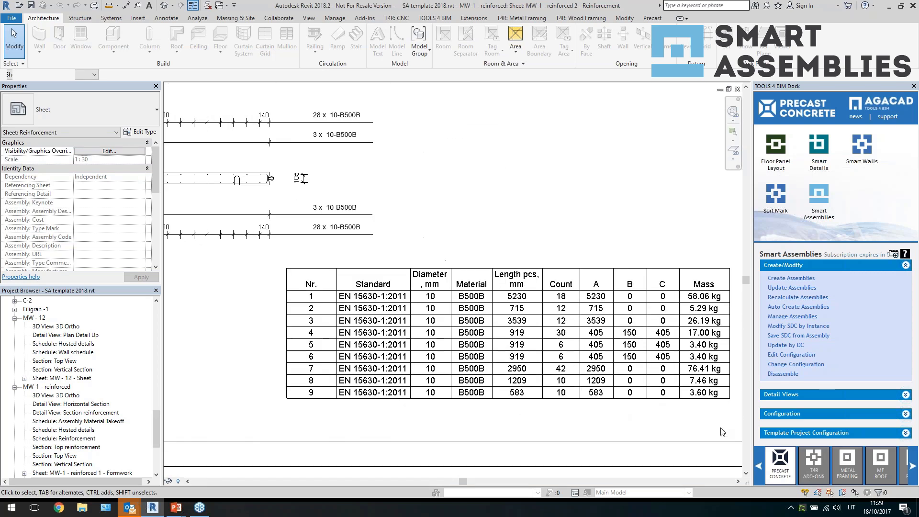
{"action": "scroll", "coordinate": [550, 365], "scroll_direction": "down", "scroll_amount": 2}
{"action": "scroll", "coordinate": [120, 413], "scroll_direction": "down", "scroll_amount": 4}
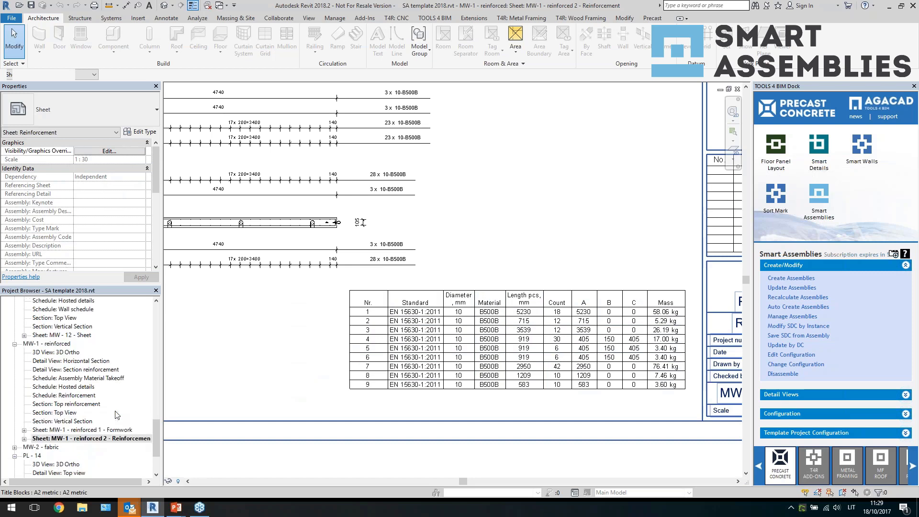
Step: List the MW-2 - fabric assembly's views and open its MW-2 1 - Formwork sheet
{"action": "double_click", "coordinate": [54, 384]}
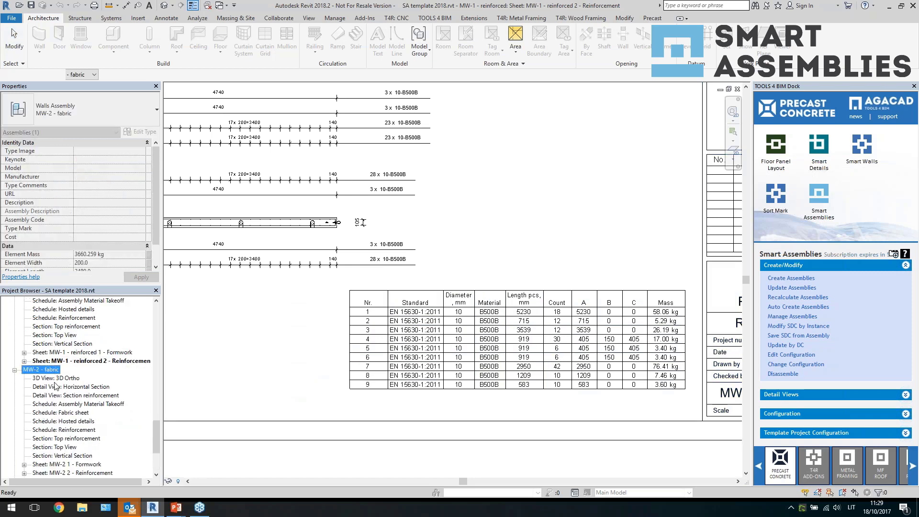
{"action": "double_click", "coordinate": [76, 464]}
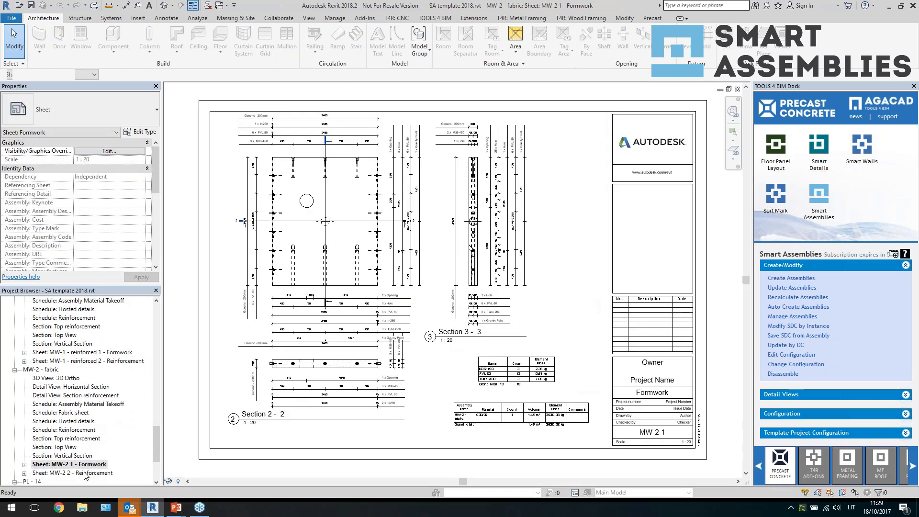
{"action": "double_click", "coordinate": [85, 473]}
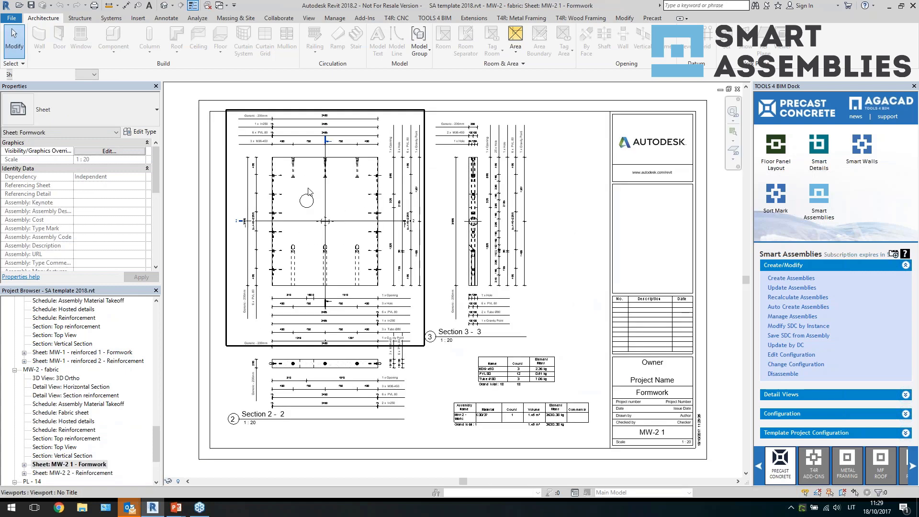
Step: Open the PL - 14 sheet to view the hollow-core slab drawings and return to the 3D view
{"action": "scroll", "coordinate": [86, 441], "scroll_direction": "down", "scroll_amount": 3}
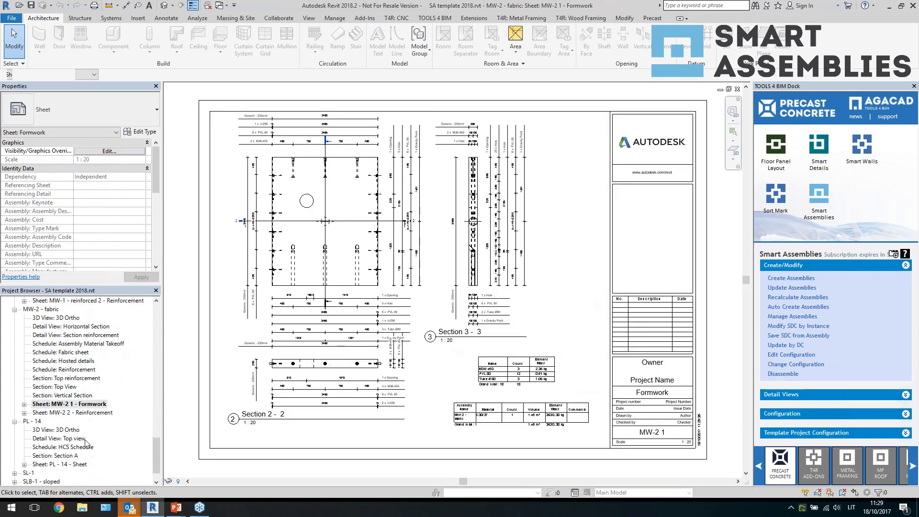
{"action": "double_click", "coordinate": [65, 465]}
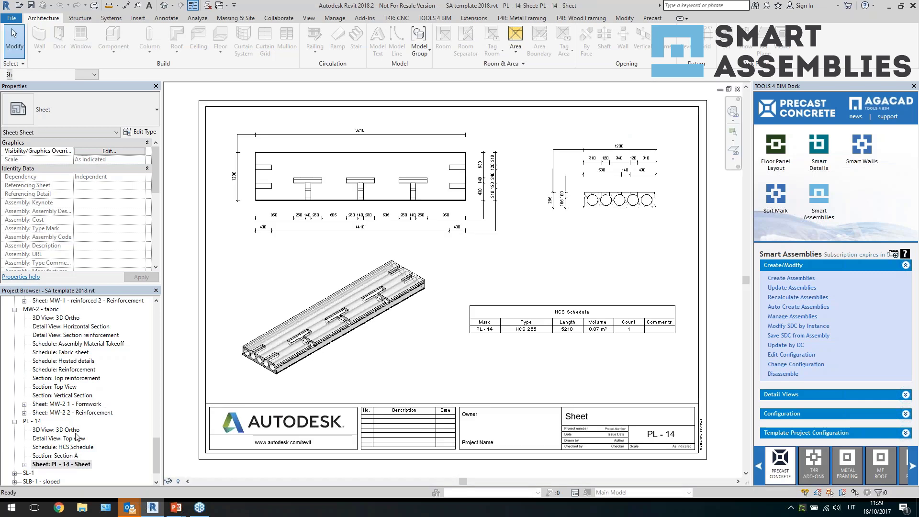
{"action": "scroll", "coordinate": [73, 392], "scroll_direction": "up", "scroll_amount": 10}
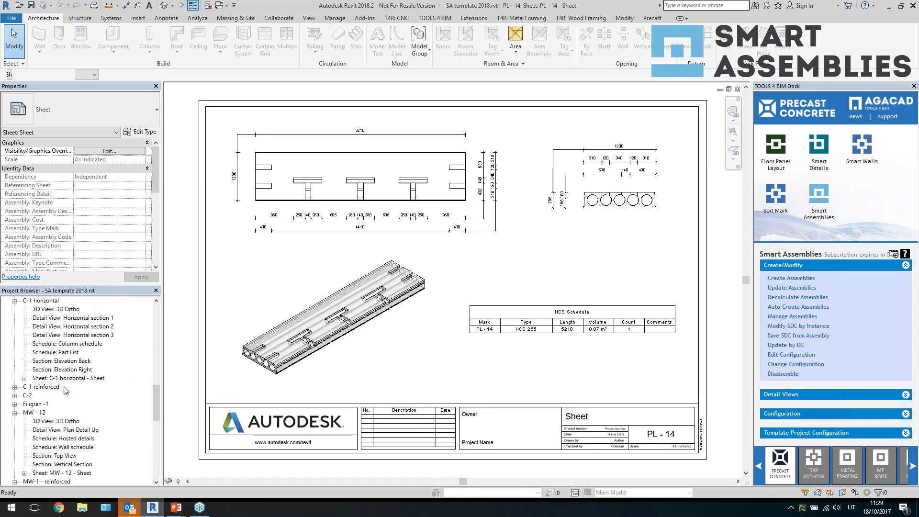
{"action": "scroll", "coordinate": [66, 391], "scroll_direction": "up", "scroll_amount": 2}
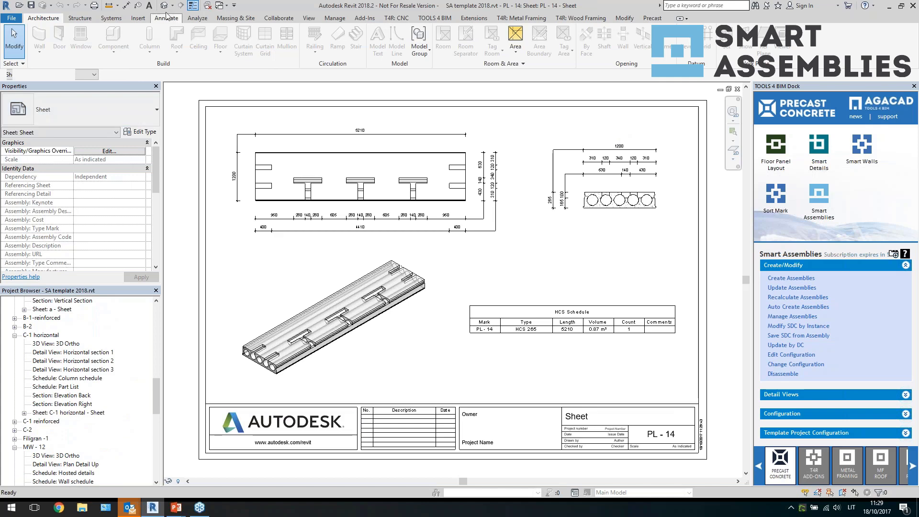
{"action": "left_click", "coordinate": [208, 6]}
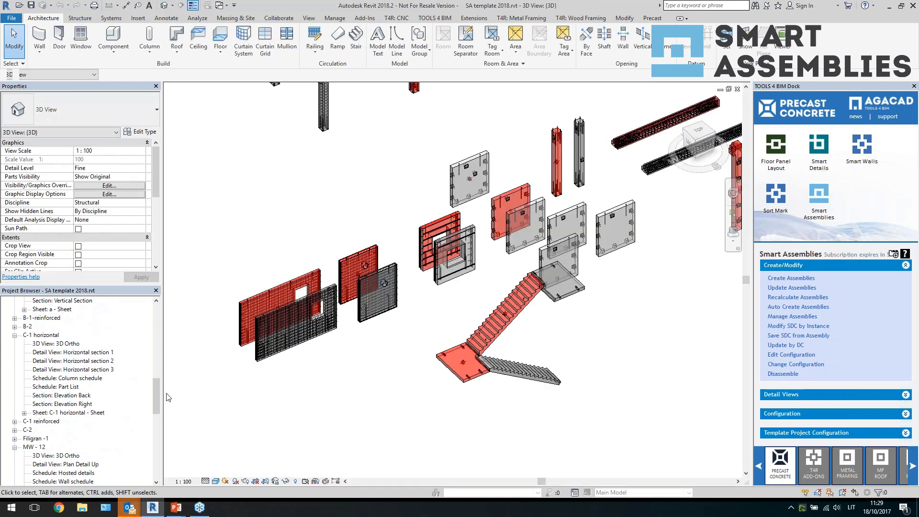
Step: Open the SW - 10 assembly's sheet and examine the sandwich wall elevation with its hosted-element dimensions
{"action": "left_click_drag", "start_coordinate": [154, 402], "coordinate": [155, 463]}
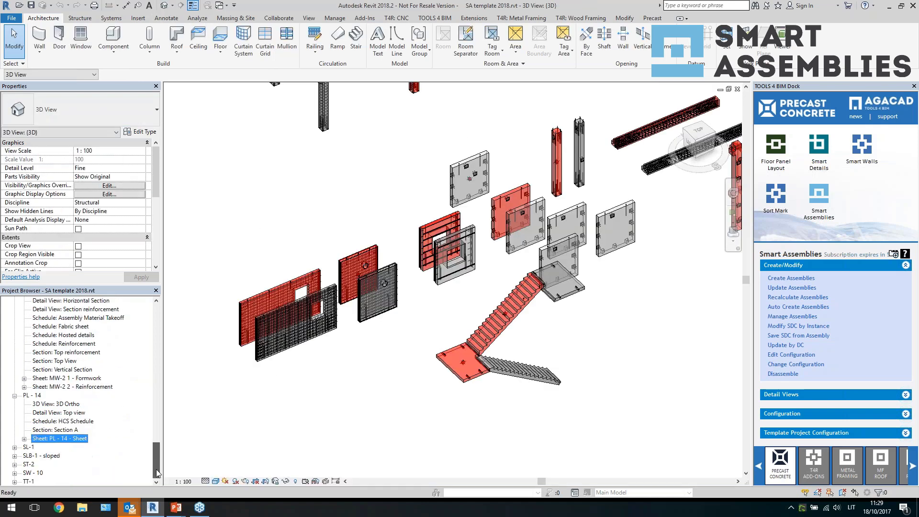
{"action": "double_click", "coordinate": [33, 473]}
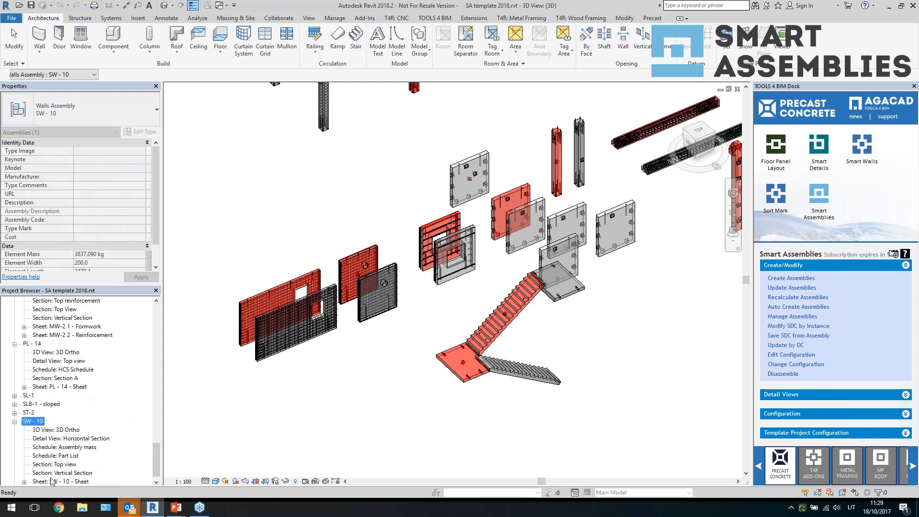
{"action": "double_click", "coordinate": [63, 481]}
{"action": "left_click", "coordinate": [270, 203]}
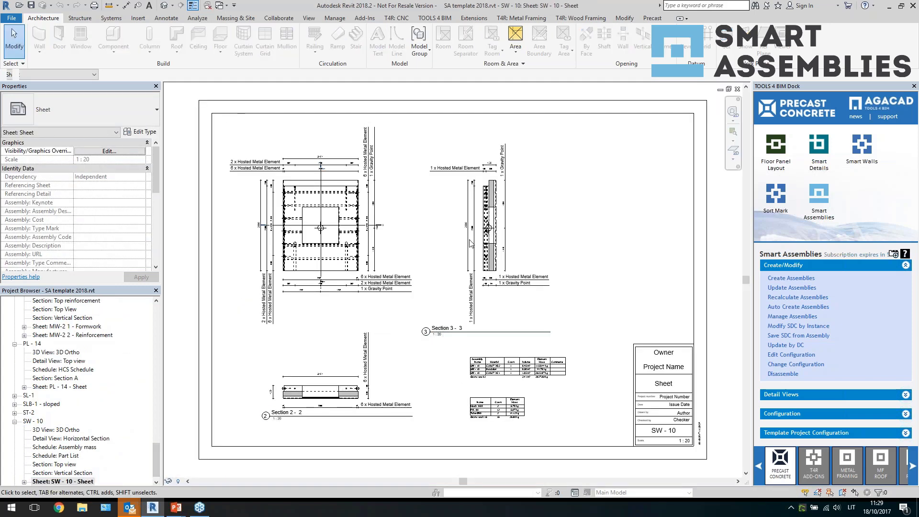
{"action": "scroll", "coordinate": [270, 202], "scroll_direction": "up", "scroll_amount": 3}
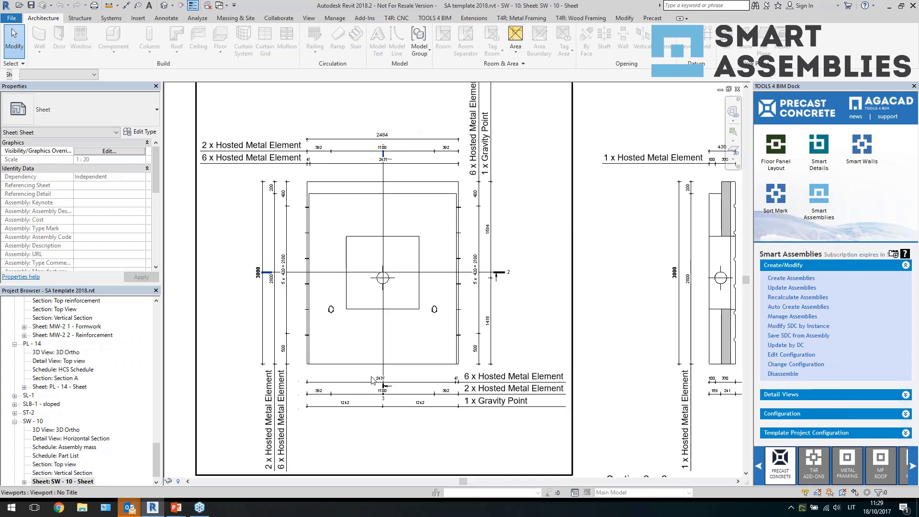
{"action": "scroll", "coordinate": [361, 393], "scroll_direction": "down", "scroll_amount": 1}
{"action": "scroll", "coordinate": [292, 196], "scroll_direction": "up", "scroll_amount": 1}
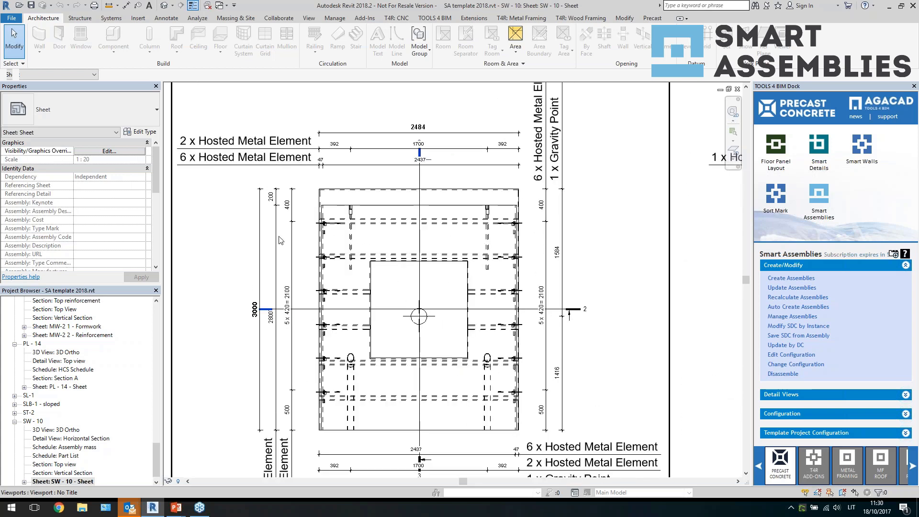
Step: Examine Section 3 - 3, Section 2 - 2 and the schedules on the SW - 10 sheet
{"action": "scroll", "coordinate": [286, 263], "scroll_direction": "down", "scroll_amount": 3}
{"action": "scroll", "coordinate": [576, 268], "scroll_direction": "up", "scroll_amount": 3}
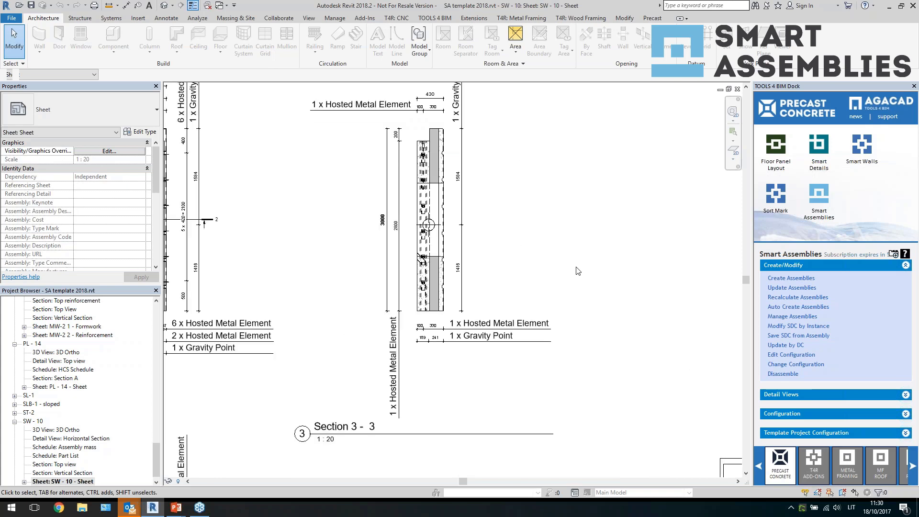
{"action": "scroll", "coordinate": [554, 392], "scroll_direction": "down", "scroll_amount": 3}
{"action": "scroll", "coordinate": [455, 447], "scroll_direction": "up", "scroll_amount": 3}
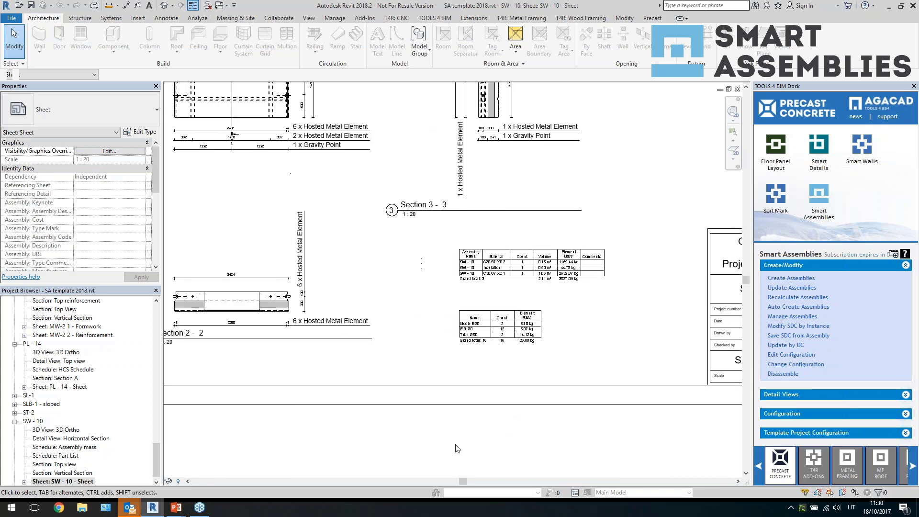
Step: Return to the 3D view and inspect the massive walls beside the staircase
{"action": "left_click", "coordinate": [165, 6]}
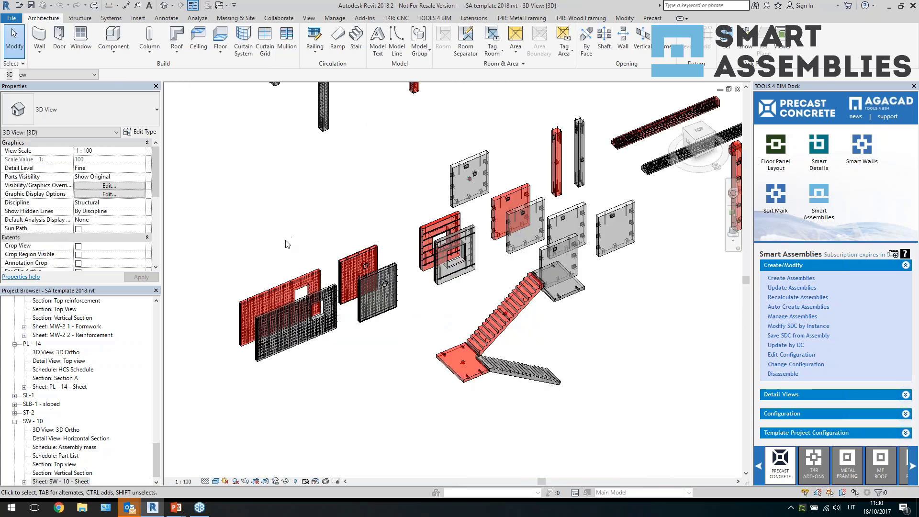
{"action": "scroll", "coordinate": [333, 232], "scroll_direction": "up", "scroll_amount": 2}
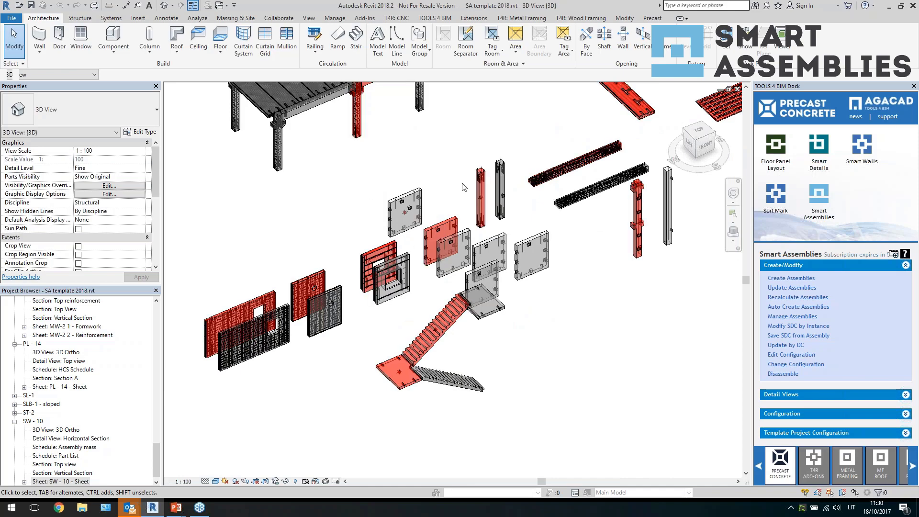
{"action": "scroll", "coordinate": [463, 187], "scroll_direction": "up", "scroll_amount": 1}
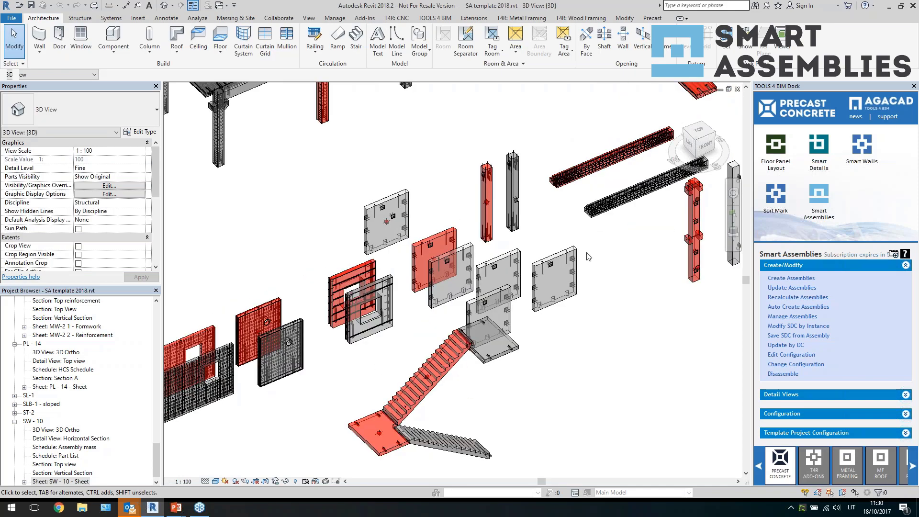
{"action": "scroll", "coordinate": [512, 242], "scroll_direction": "up", "scroll_amount": 2}
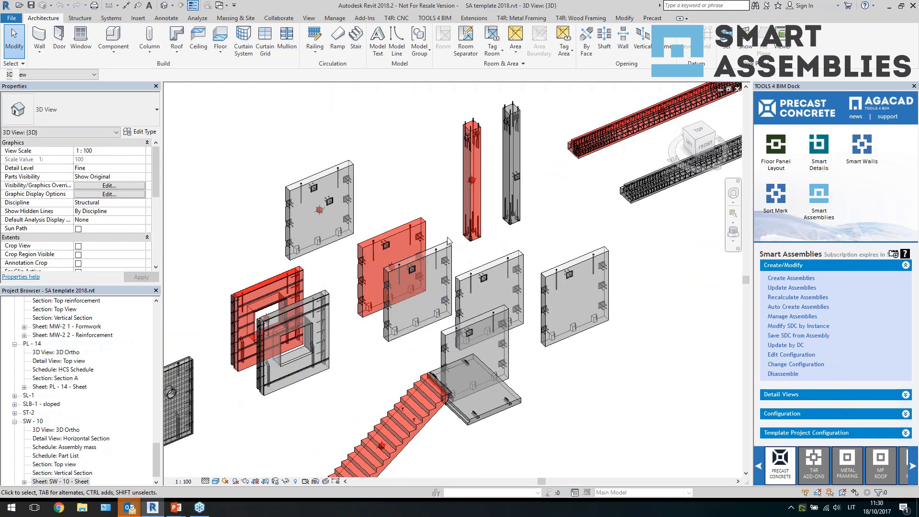
{"action": "scroll", "coordinate": [449, 241], "scroll_direction": "up", "scroll_amount": 2}
{"action": "left_click", "coordinate": [448, 243]}
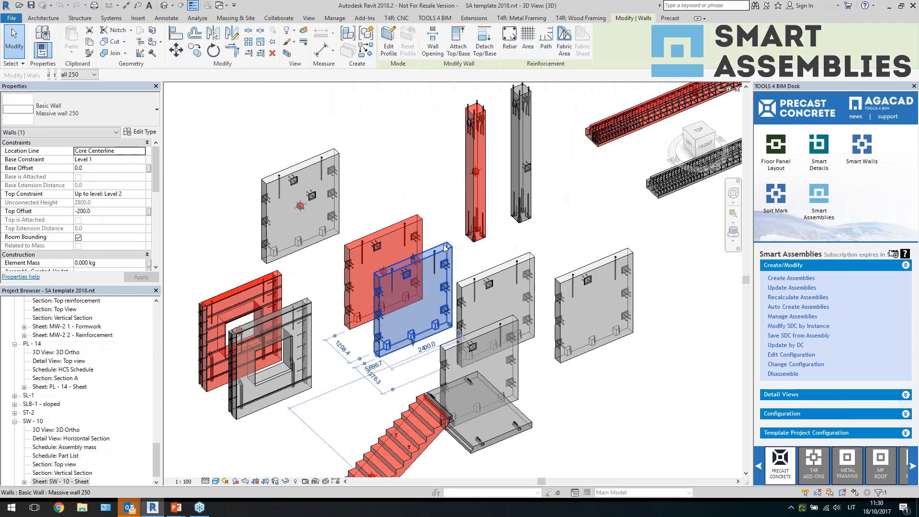
{"action": "left_click", "coordinate": [498, 268], "text": "ctrl"}
{"action": "left_click", "coordinate": [584, 271], "text": "ctrl"}
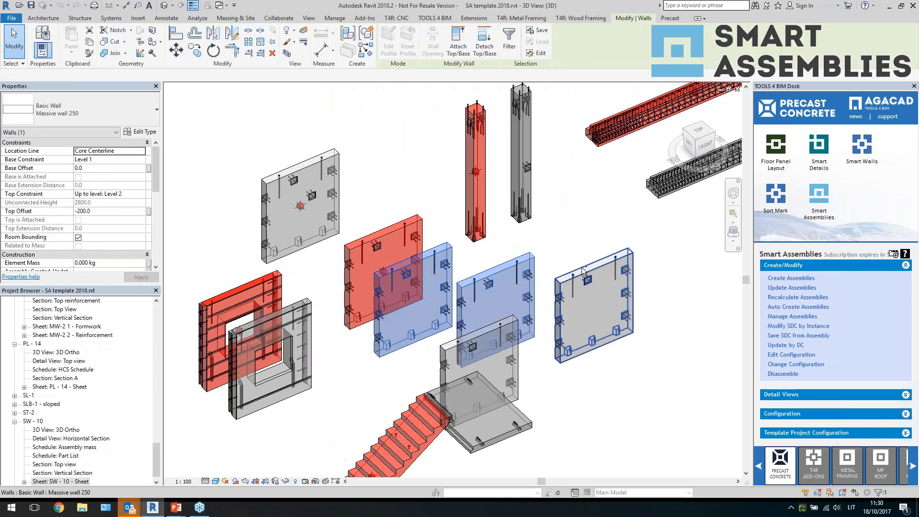
{"action": "left_click", "coordinate": [791, 279]}
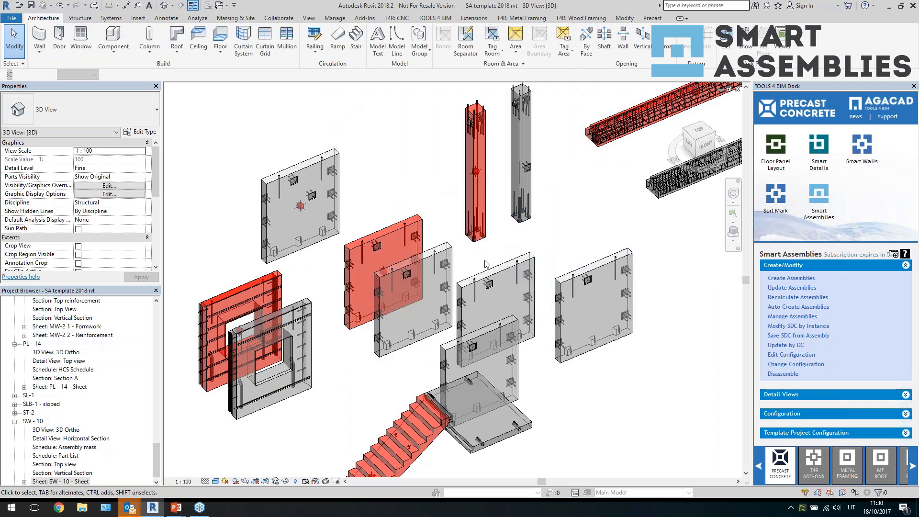
Step: Select the three grey Massive wall 250 walls behind the stairs and begin Sort Mark element numbering into the Mark parameter
{"action": "left_click", "coordinate": [445, 254]}
{"action": "left_click", "coordinate": [498, 268], "text": "ctrl"}
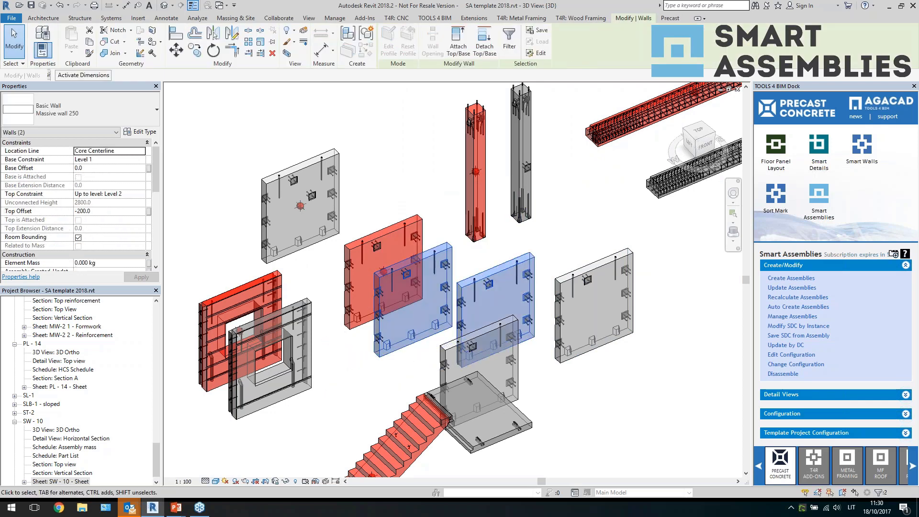
{"action": "left_click", "coordinate": [594, 306], "text": "ctrl"}
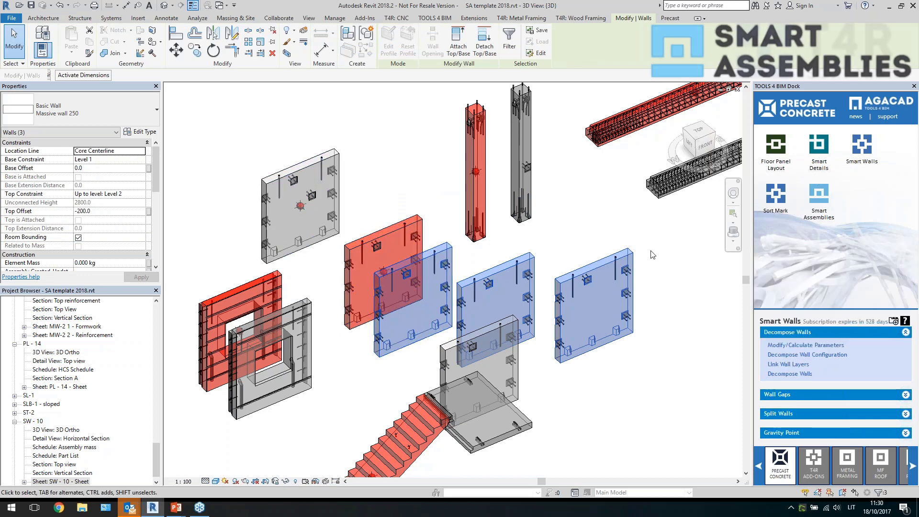
{"action": "left_click", "coordinate": [781, 201]}
{"action": "left_click", "coordinate": [798, 395]}
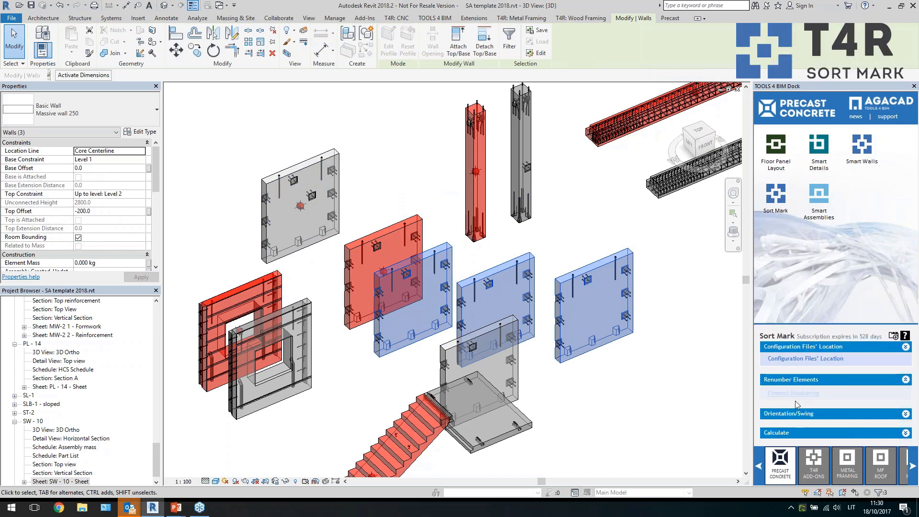
{"action": "left_click", "coordinate": [795, 393]}
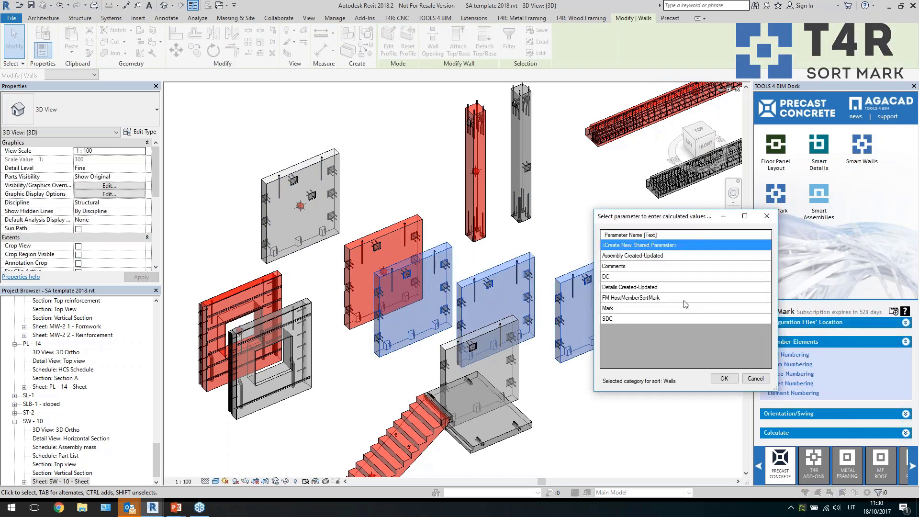
{"action": "left_click", "coordinate": [651, 308]}
{"action": "left_click", "coordinate": [724, 379]}
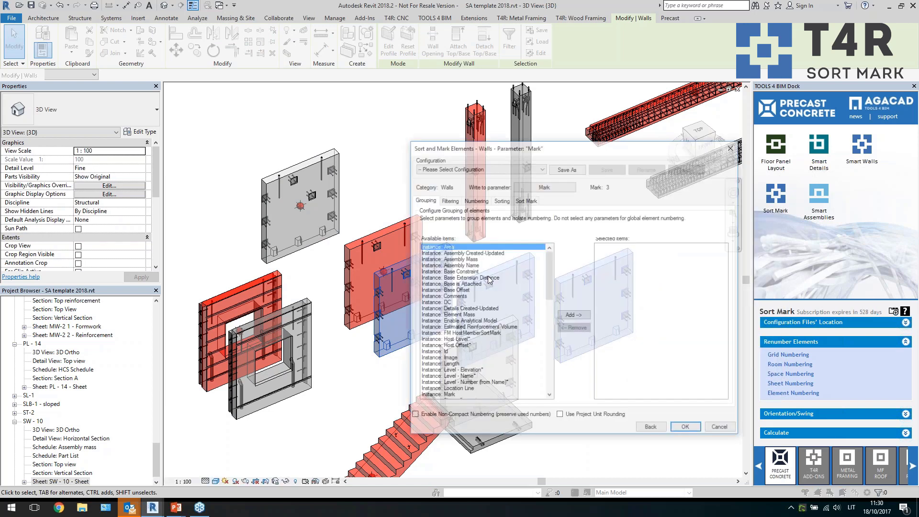
Step: Number the walls by the Instance: Id parameter
{"action": "left_click", "coordinate": [474, 200]}
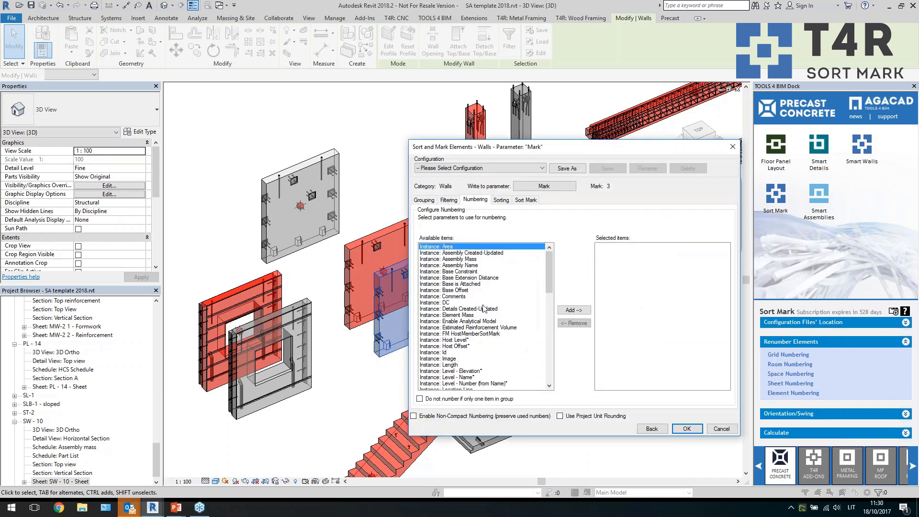
{"action": "left_click", "coordinate": [445, 352]}
{"action": "left_click", "coordinate": [574, 311]}
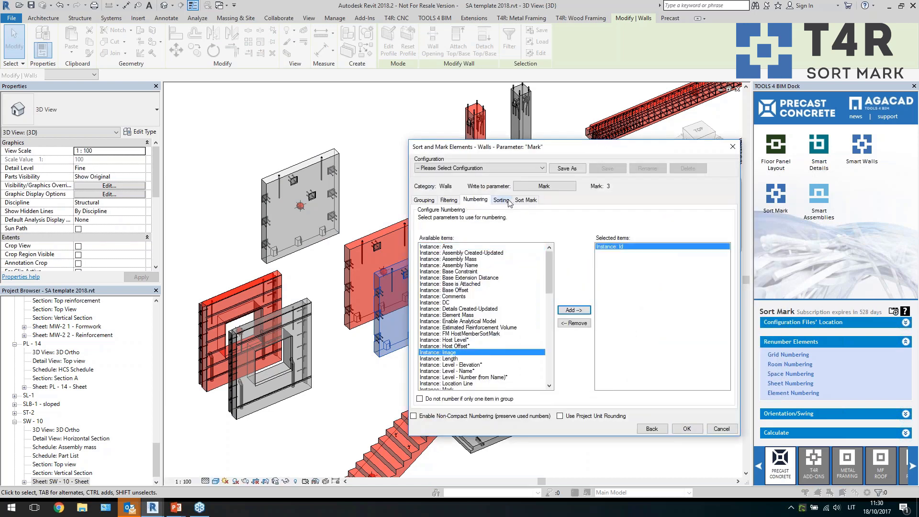
Step: Compose the mark from the calculated sort mark number with prefix W- in the W-100 series and apply the numbering
{"action": "left_click", "coordinate": [525, 200]}
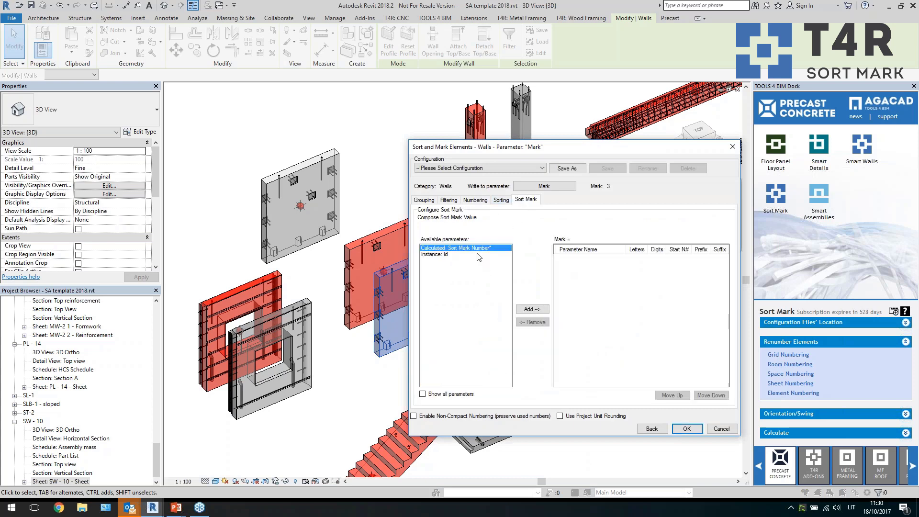
{"action": "left_click", "coordinate": [532, 309]}
{"action": "left_click", "coordinate": [697, 259]}
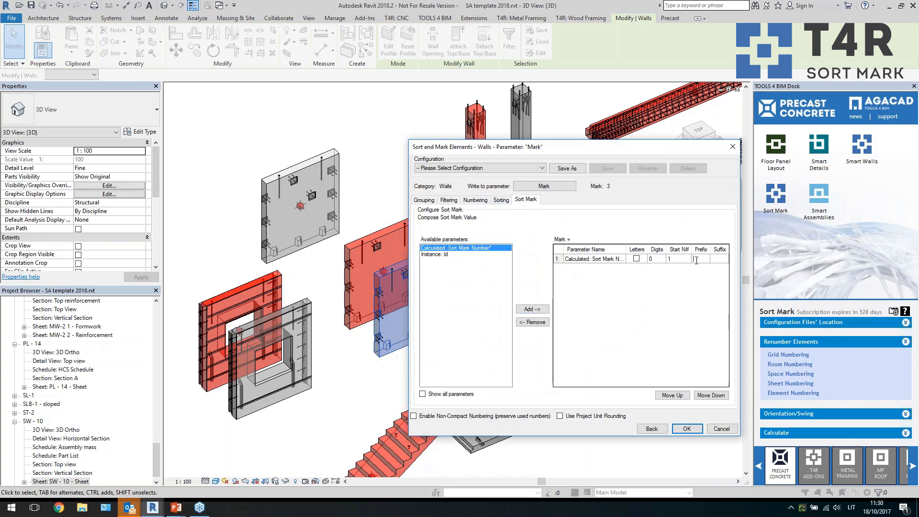
{"action": "type", "text": "SW-"}
{"action": "key", "text": "BackSpace"}
{"action": "left_click", "coordinate": [688, 429]}
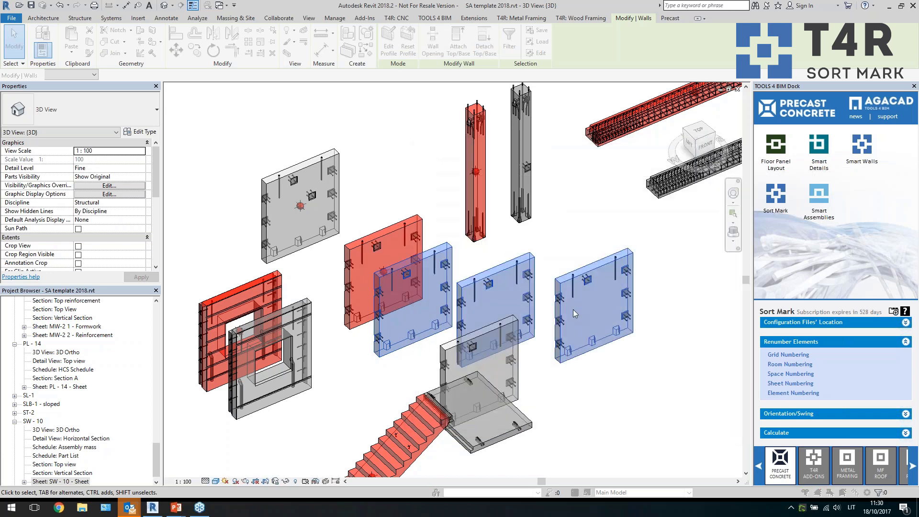
Step: Check the Mark value of the middle renumbered wall in its properties
{"action": "left_click", "coordinate": [519, 274]}
{"action": "left_click", "coordinate": [496, 299]}
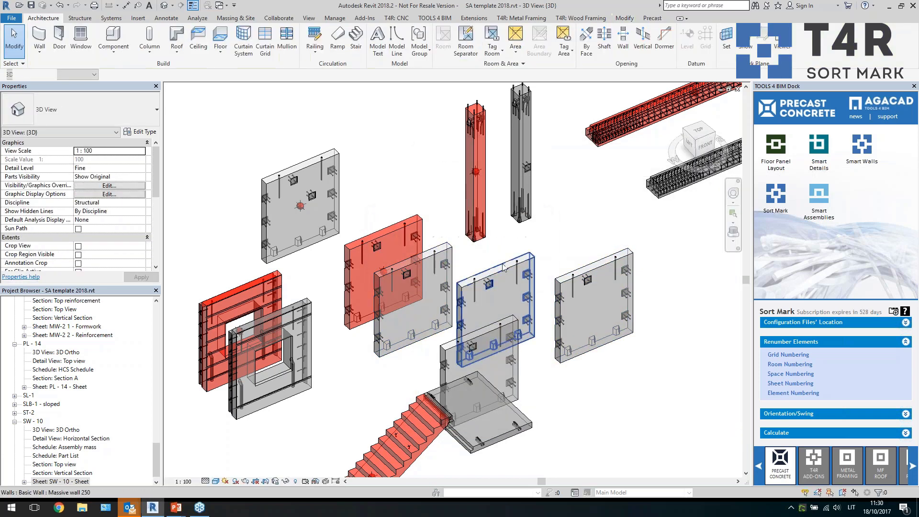
{"action": "scroll", "coordinate": [77, 206], "scroll_direction": "down", "scroll_amount": 5}
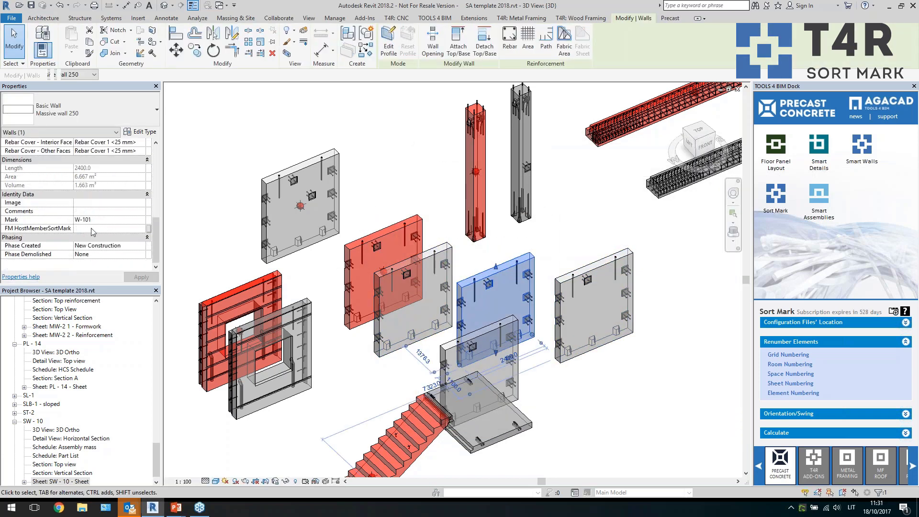
Step: Create assemblies for the three renumbered grey massive walls with the Massive wall shop drawing configuration and close the report
{"action": "left_click", "coordinate": [458, 263]}
{"action": "left_click", "coordinate": [413, 297]}
{"action": "left_click", "coordinate": [495, 292], "text": "ctrl"}
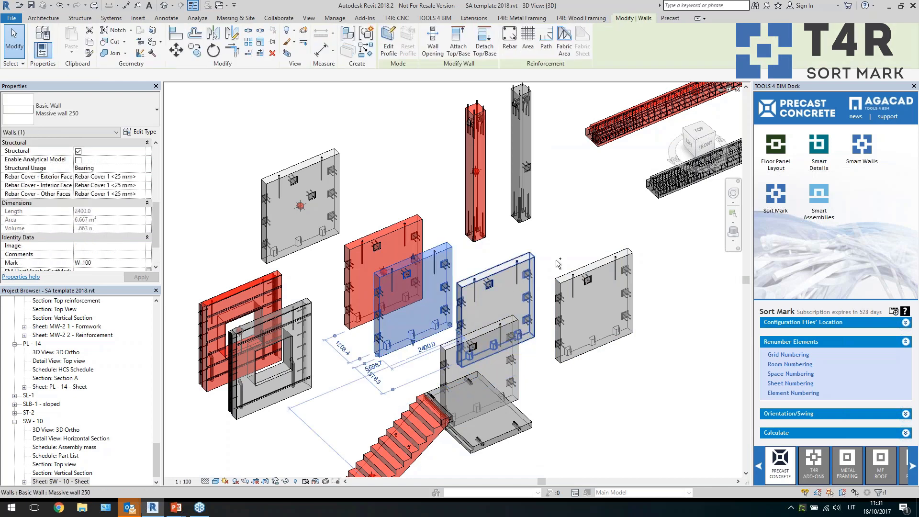
{"action": "left_click", "coordinate": [598, 271], "text": "ctrl"}
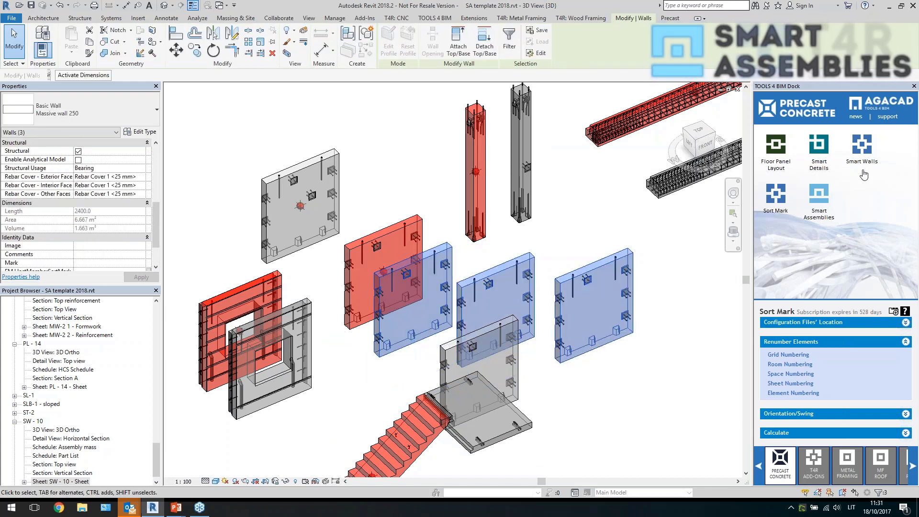
{"action": "left_click", "coordinate": [818, 199]}
{"action": "left_click", "coordinate": [596, 192]}
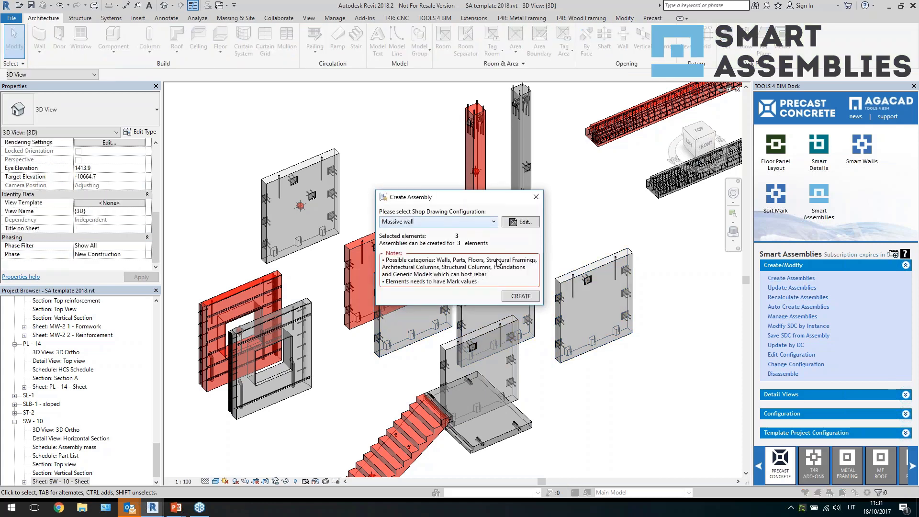
{"action": "left_click", "coordinate": [521, 296]}
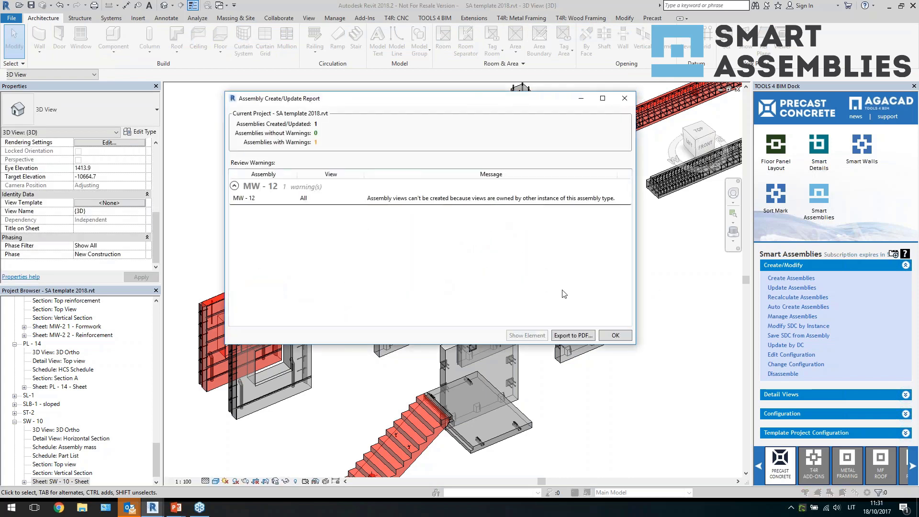
{"action": "left_click", "coordinate": [616, 336]}
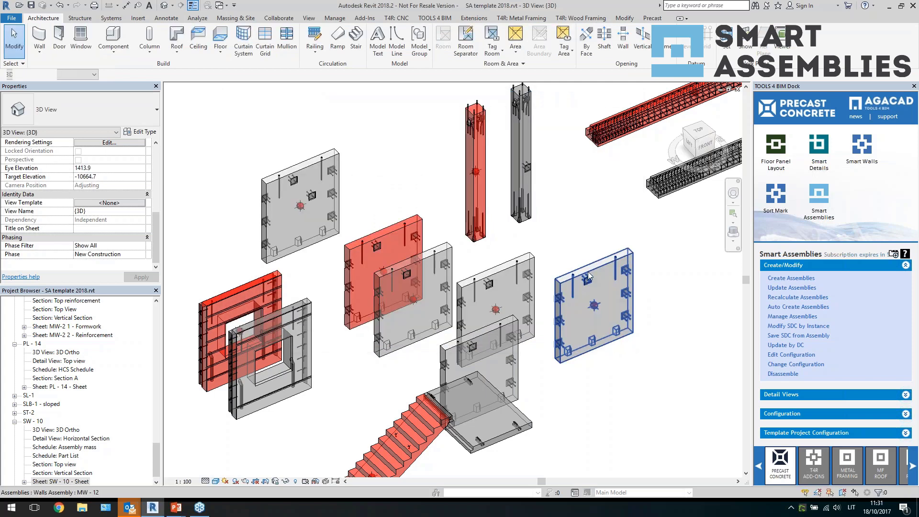
Step: Check the assembly properties of the newly assembled grey walls
{"action": "left_click", "coordinate": [609, 307]}
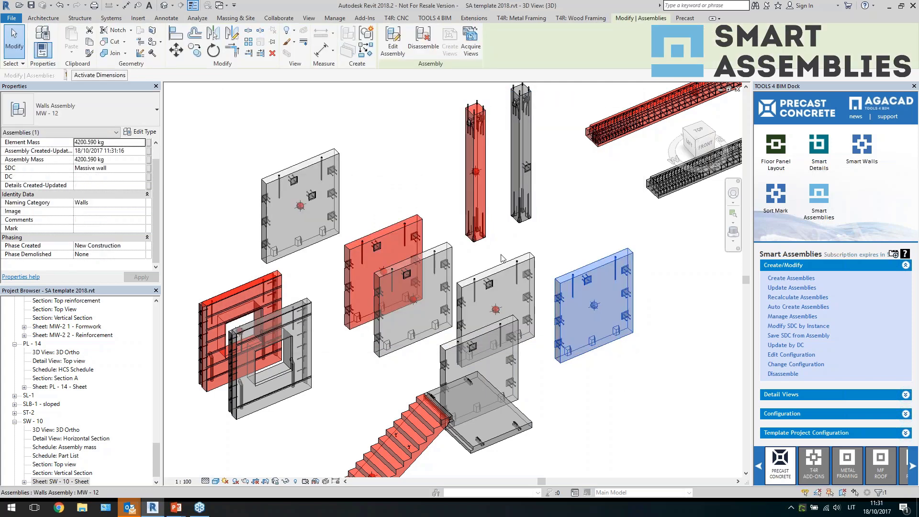
{"action": "left_click", "coordinate": [502, 275]}
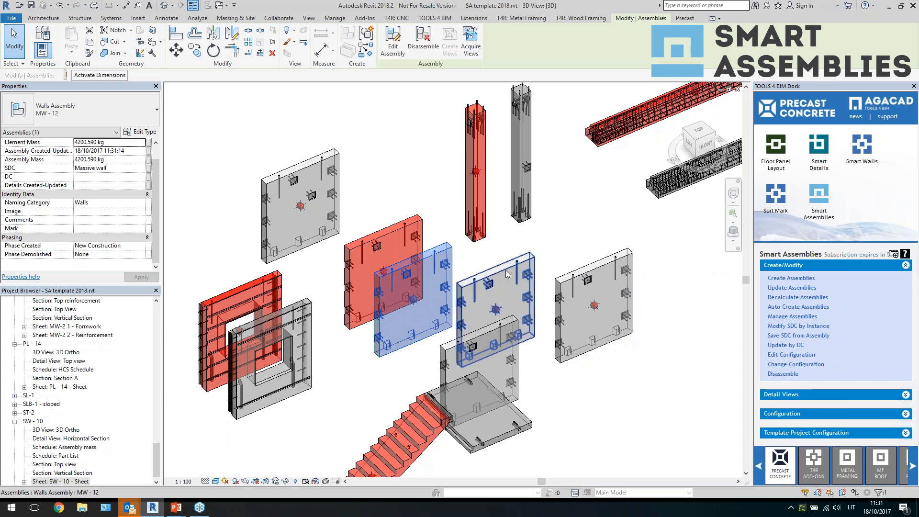
{"action": "middle_click_drag", "start_coordinate": [504, 278], "coordinate": [460, 249], "text": "shift"}
{"action": "left_click", "coordinate": [457, 247]}
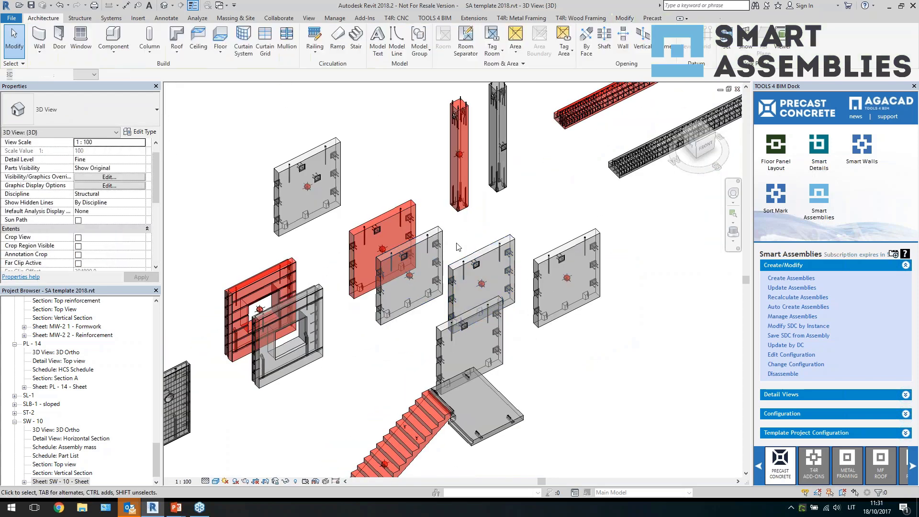
Step: Use Manage Assemblies to show the primary and secondary assemblies of the massive wall, and the primary assembly alone
{"action": "scroll", "coordinate": [463, 248], "scroll_direction": "up", "scroll_amount": 1}
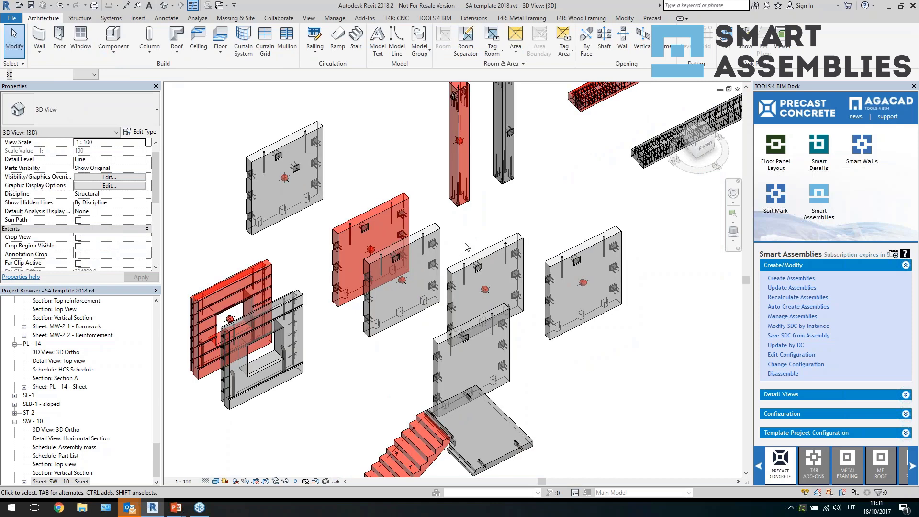
{"action": "middle_click_drag", "start_coordinate": [467, 246], "coordinate": [451, 228]}
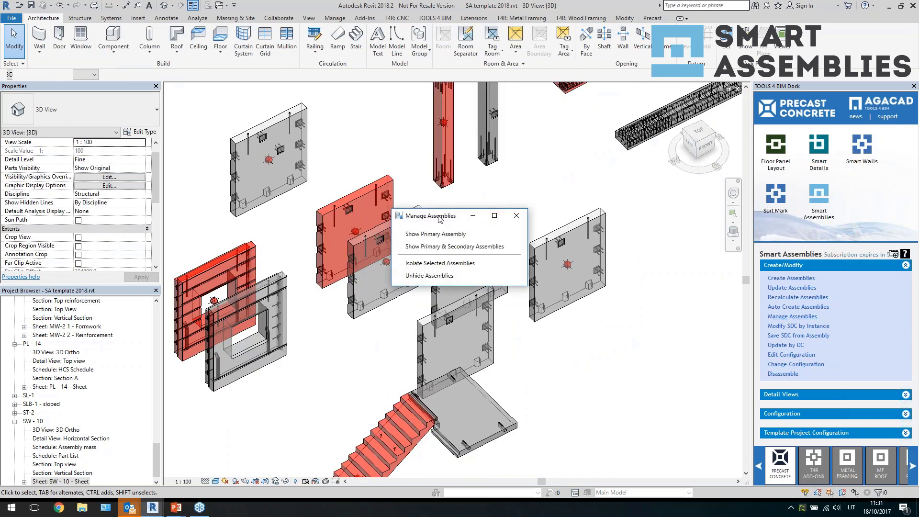
{"action": "left_click_drag", "start_coordinate": [440, 220], "coordinate": [598, 157]}
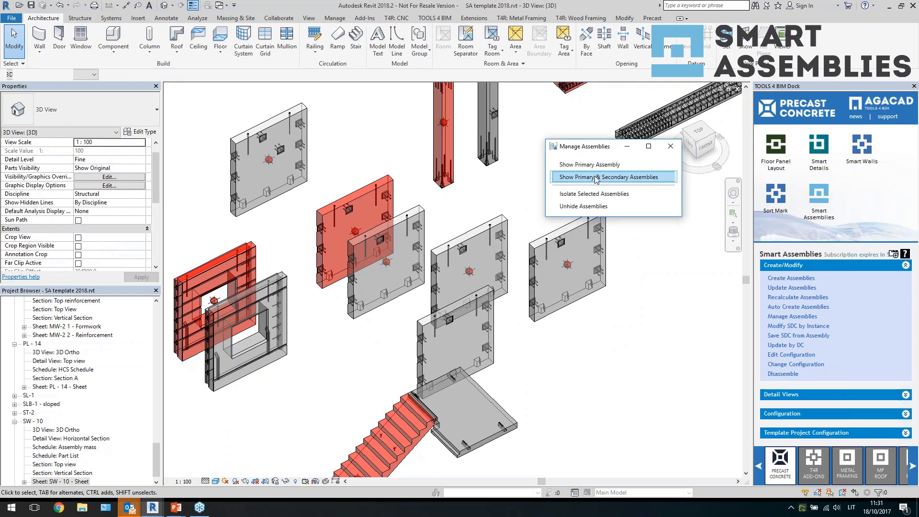
{"action": "left_click", "coordinate": [590, 177]}
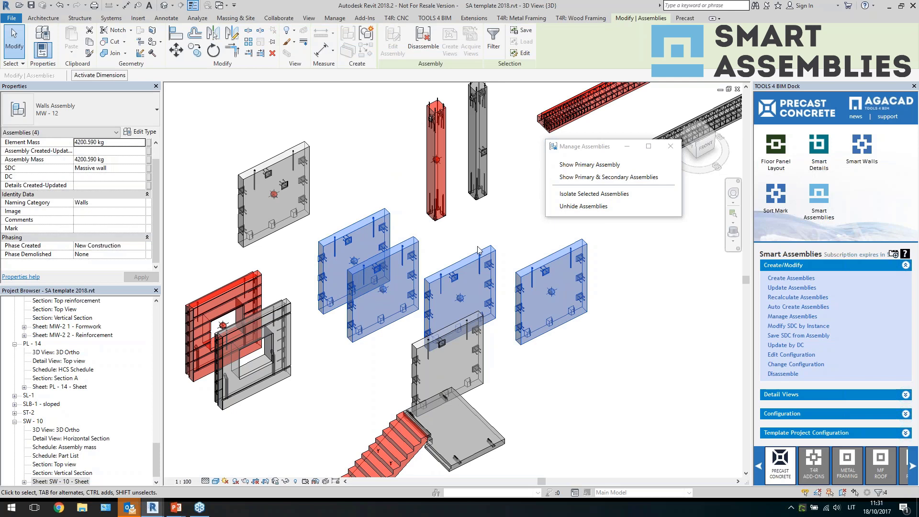
{"action": "left_click", "coordinate": [590, 164]}
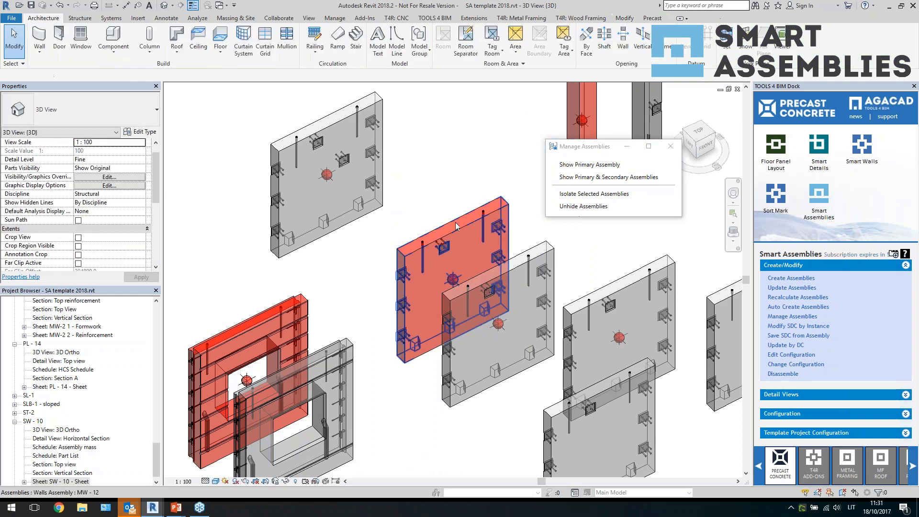
{"action": "scroll", "coordinate": [423, 212], "scroll_direction": "down", "scroll_amount": 2}
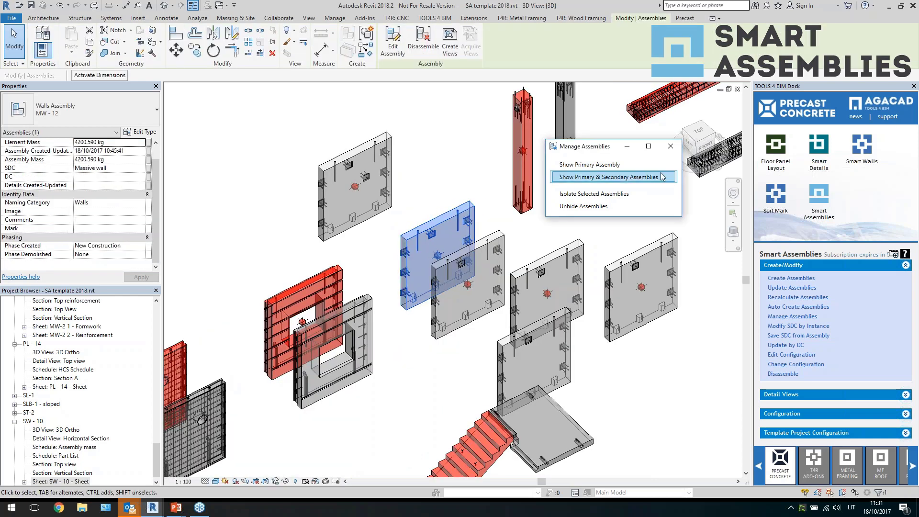
{"action": "left_click", "coordinate": [671, 146]}
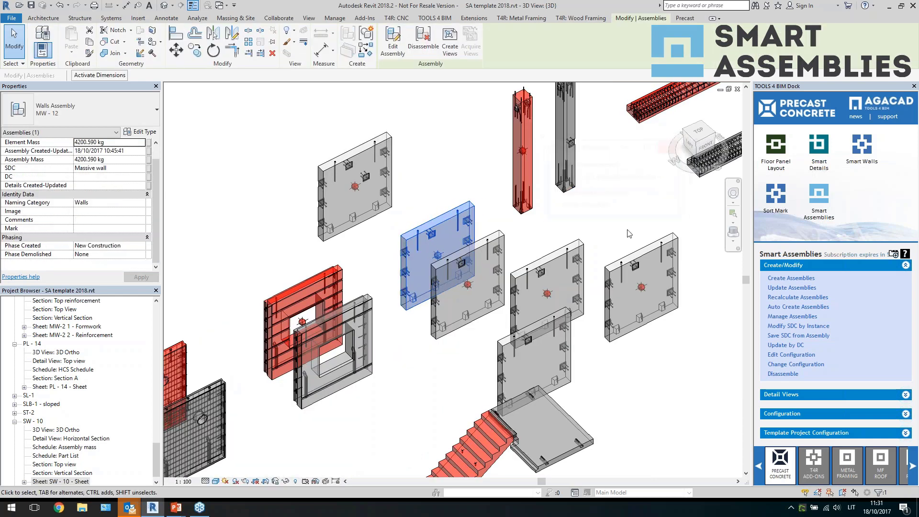
Step: Review the Dynamic Smart Assemblies Update setting without changing it
{"action": "left_click", "coordinate": [785, 413]}
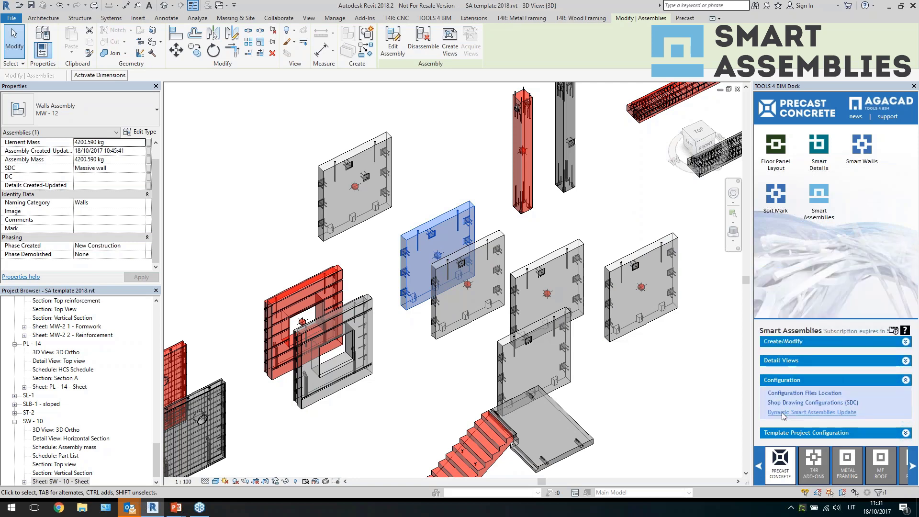
{"action": "left_click", "coordinate": [787, 413]}
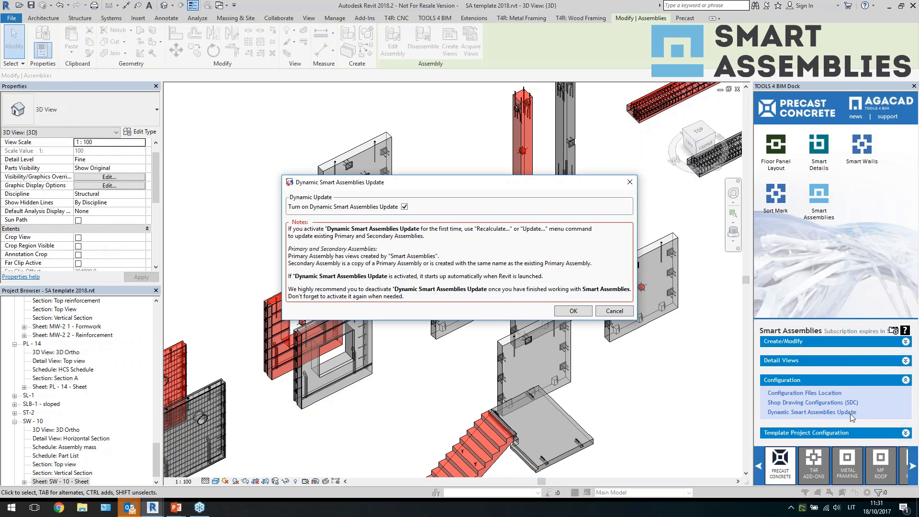
{"action": "left_click", "coordinate": [614, 311]}
{"action": "key", "text": "Escape"}
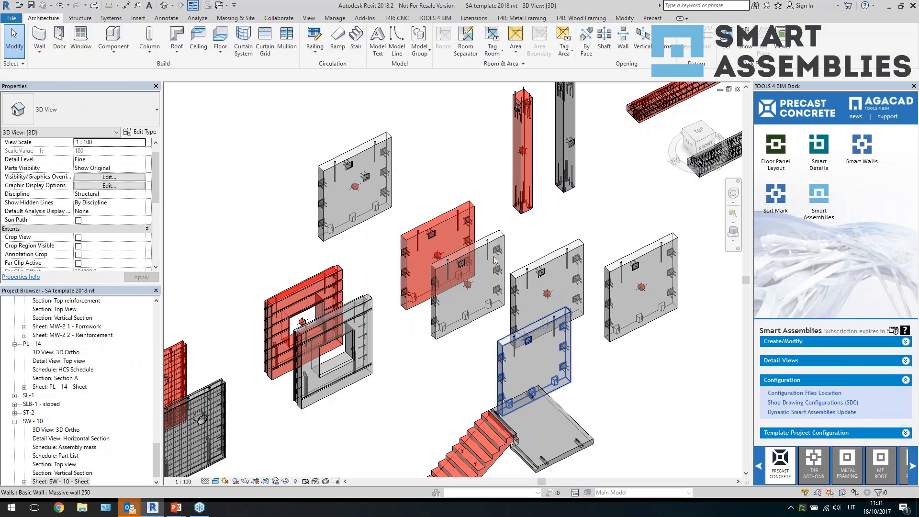
Step: Place another SBKL 200x200 embedded plate beside the existing one on the red primary wall and recalculate its assembly without updating the views
{"action": "scroll", "coordinate": [431, 239], "scroll_direction": "up", "scroll_amount": 3}
{"action": "left_click", "coordinate": [421, 239]}
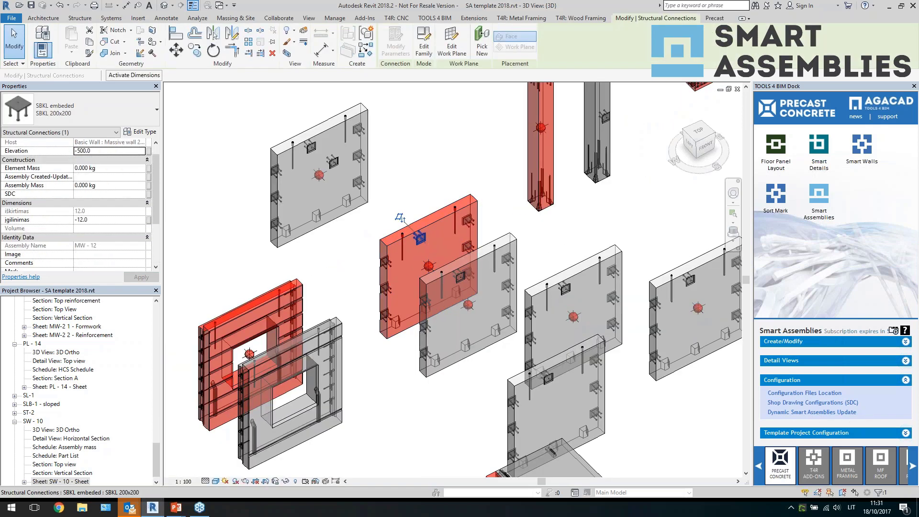
{"action": "left_click", "coordinate": [366, 50]}
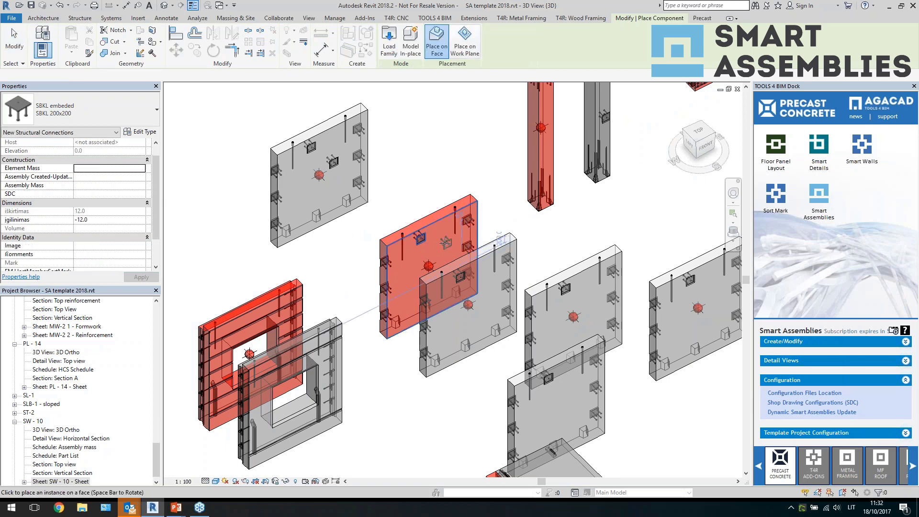
{"action": "left_click", "coordinate": [443, 239]}
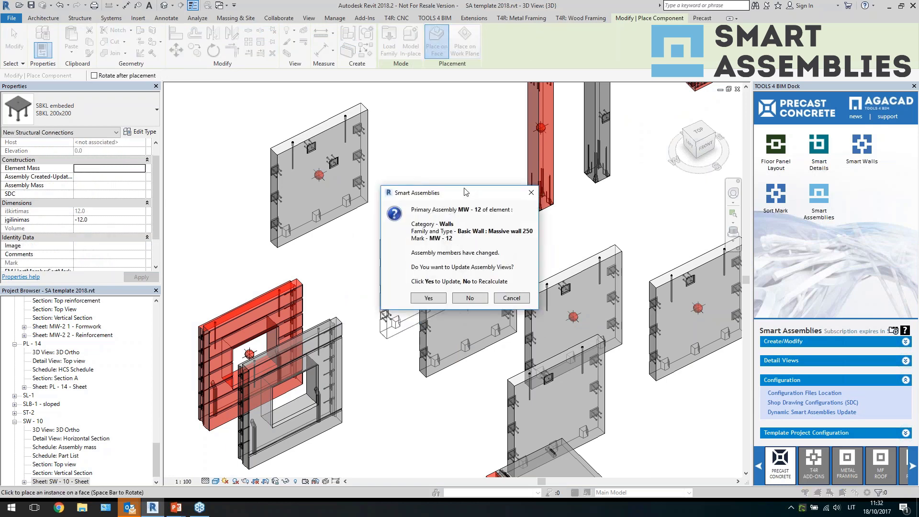
{"action": "left_click_drag", "start_coordinate": [465, 192], "coordinate": [305, 106]}
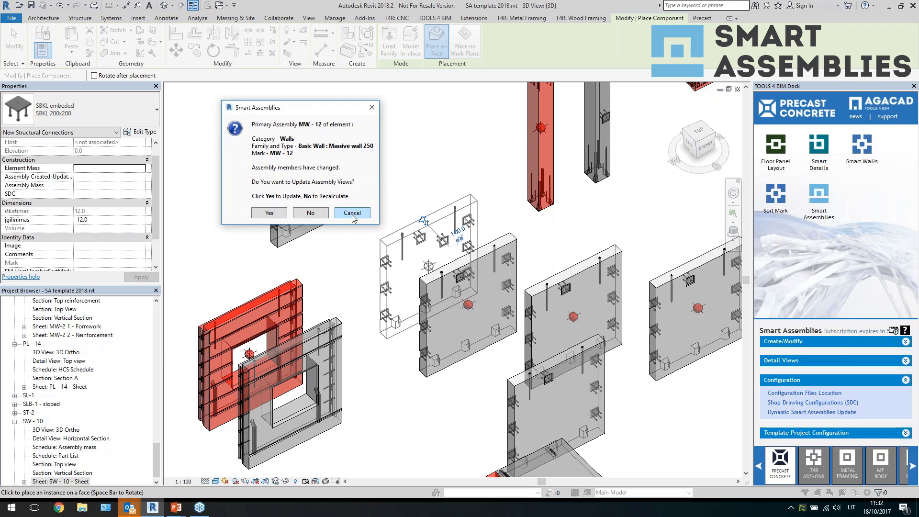
{"action": "left_click", "coordinate": [312, 213]}
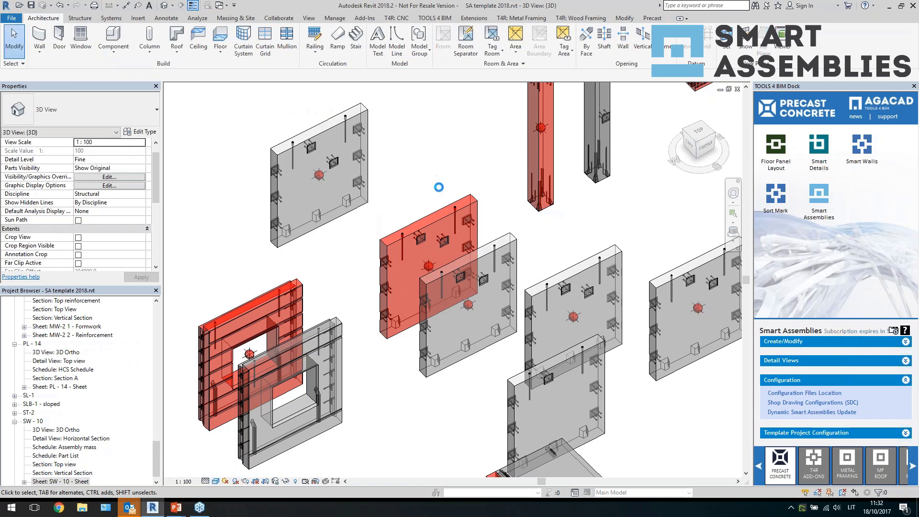
Step: Check the assembly properties of the middle grey secondary wall
{"action": "left_click", "coordinate": [591, 294]}
{"action": "middle_click_drag", "start_coordinate": [696, 326], "coordinate": [631, 312]}
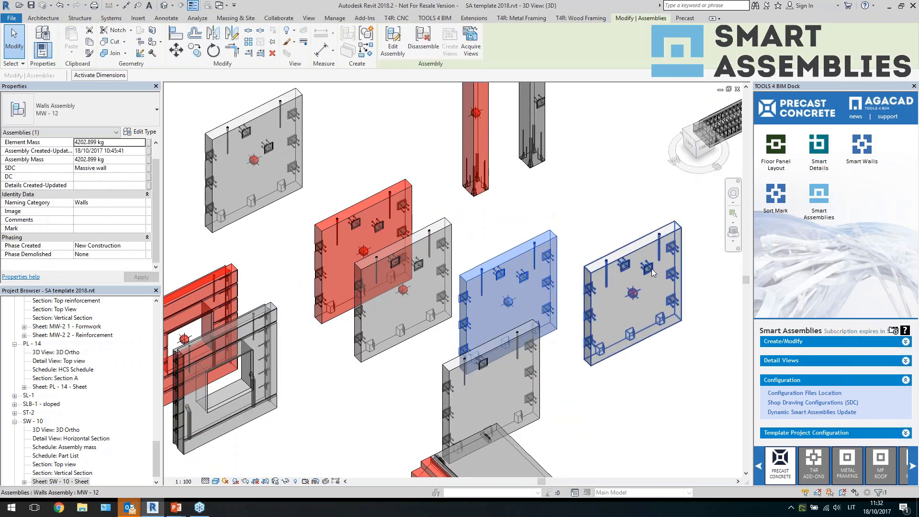
{"action": "left_click", "coordinate": [559, 219]}
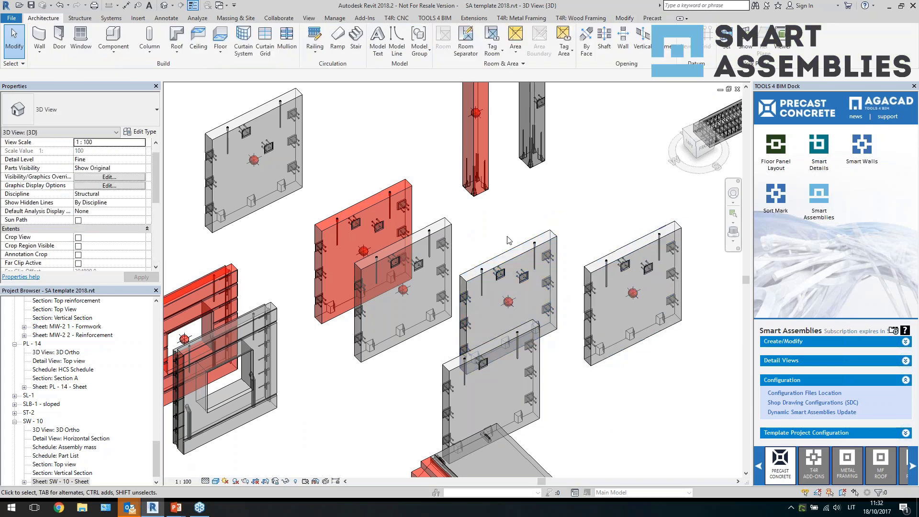
Step: Try to place an additional SBKL 200x200 embedded plate on the middle grey secondary wall, cancelling the new primary assembly W-101
{"action": "left_click", "coordinate": [523, 276]}
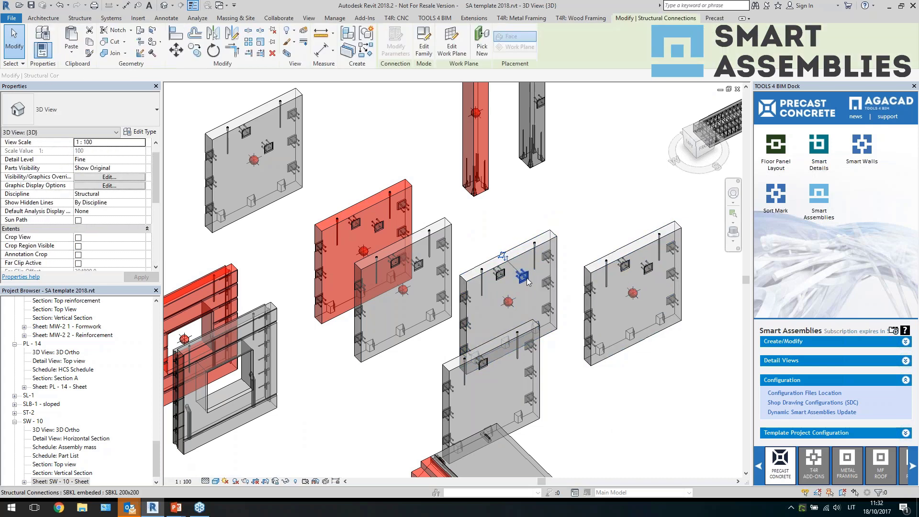
{"action": "left_click", "coordinate": [366, 34]}
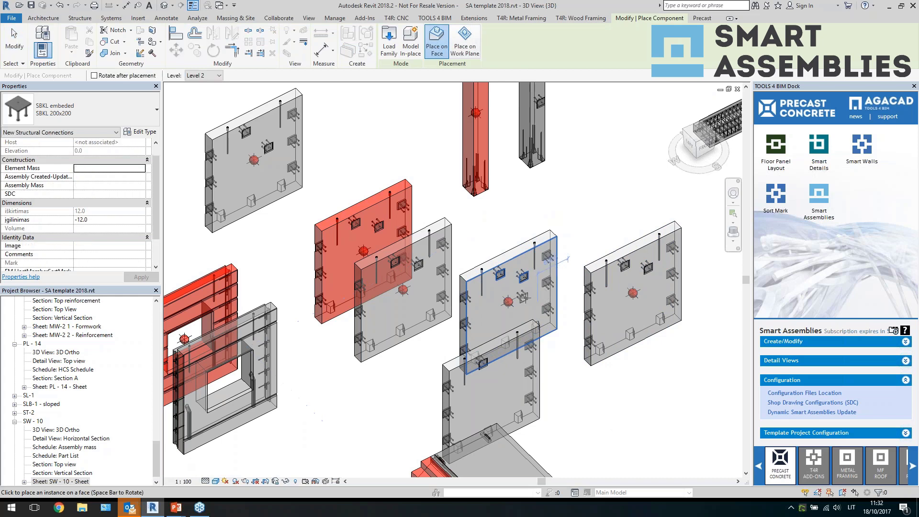
{"action": "left_click", "coordinate": [544, 309]}
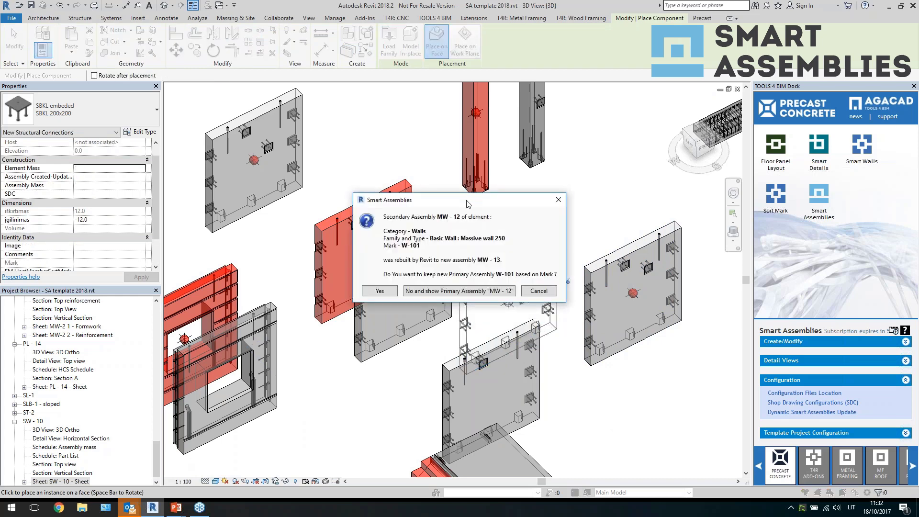
{"action": "left_click_drag", "start_coordinate": [468, 204], "coordinate": [519, 114]}
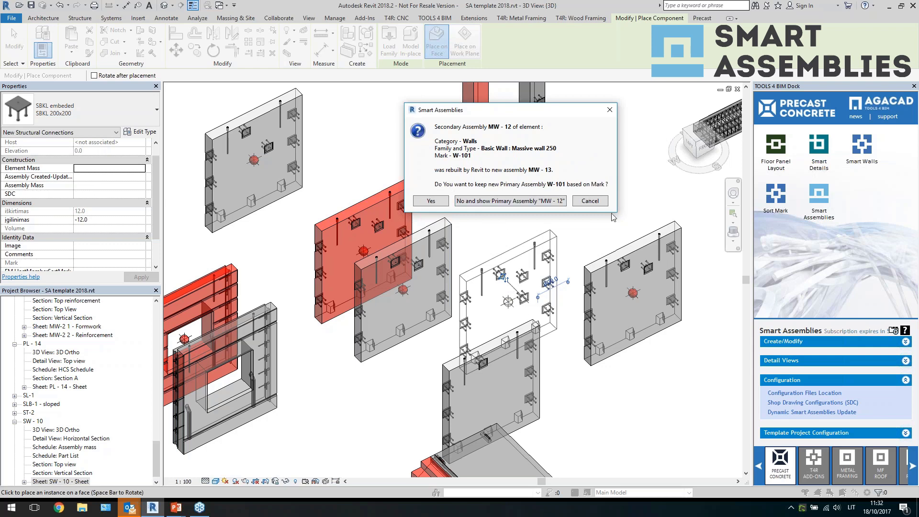
{"action": "left_click", "coordinate": [585, 201]}
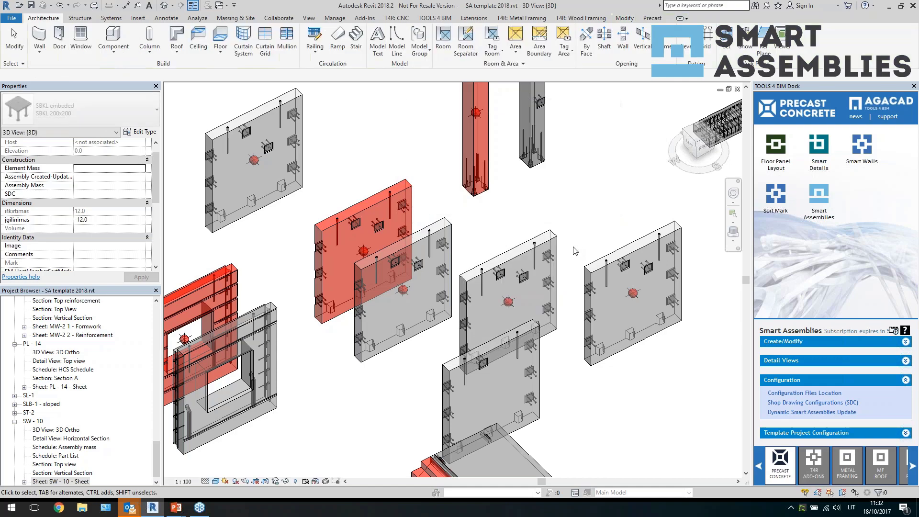
{"action": "scroll", "coordinate": [577, 244], "scroll_direction": "down", "scroll_amount": 3}
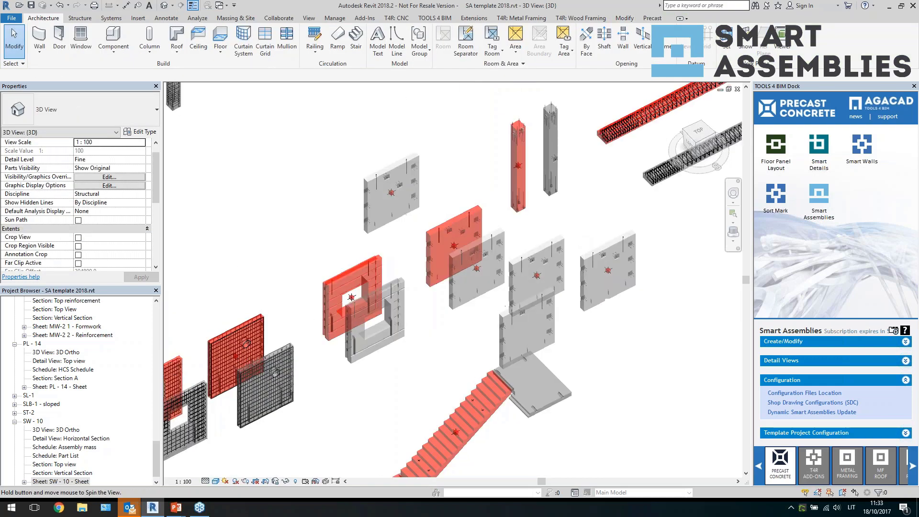
{"action": "scroll", "coordinate": [607, 279], "scroll_direction": "up", "scroll_amount": 3}
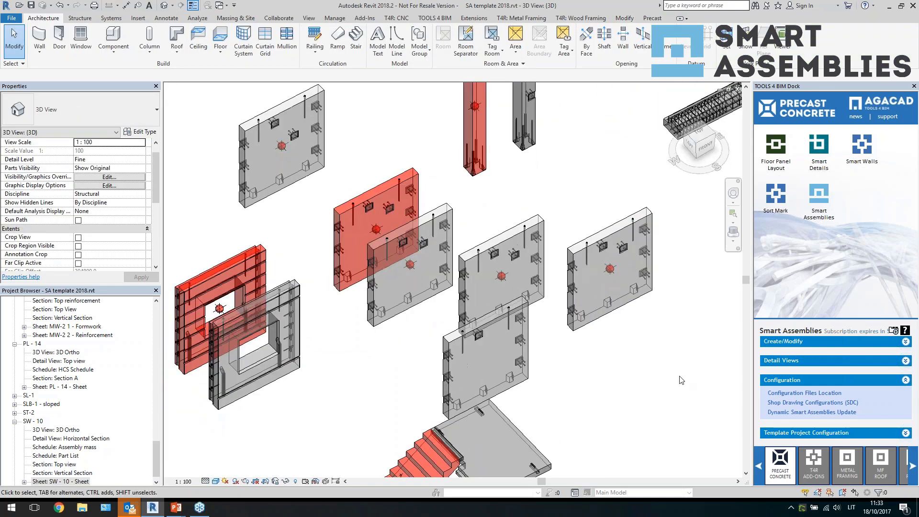
{"action": "left_click", "coordinate": [785, 433]}
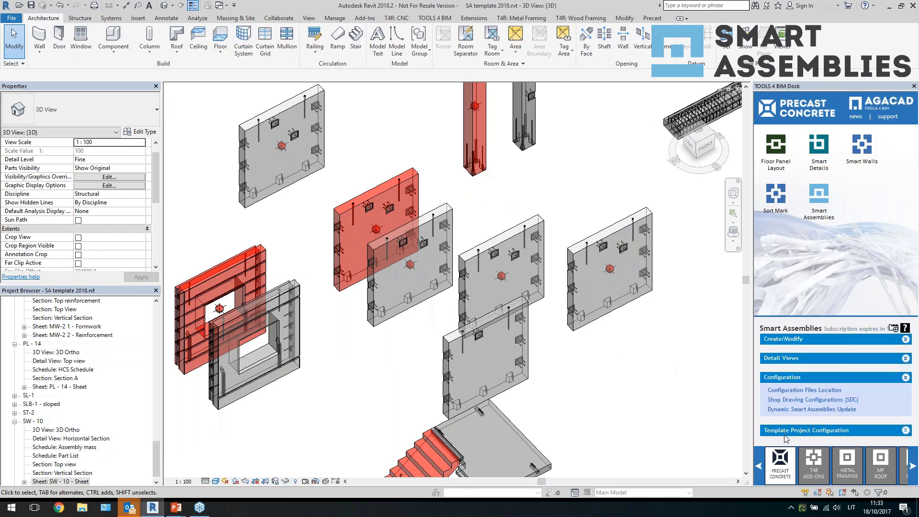
{"action": "left_click", "coordinate": [790, 362]}
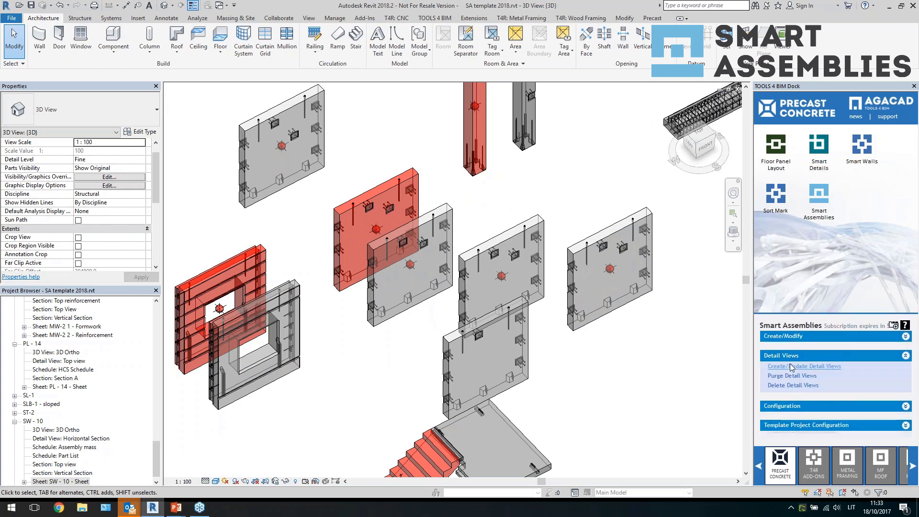
{"action": "scroll", "coordinate": [602, 255], "scroll_direction": "down", "scroll_amount": 5}
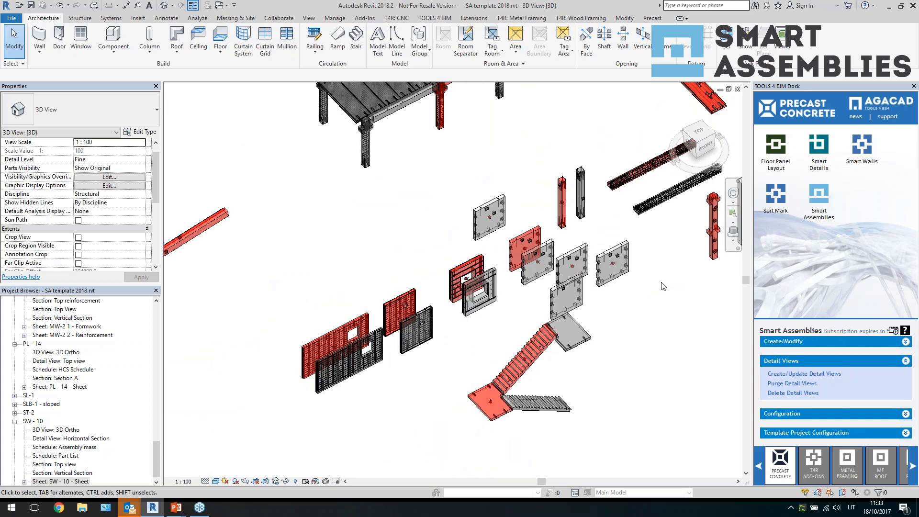
{"action": "middle_click_drag", "start_coordinate": [662, 286], "coordinate": [670, 285], "text": "shift"}
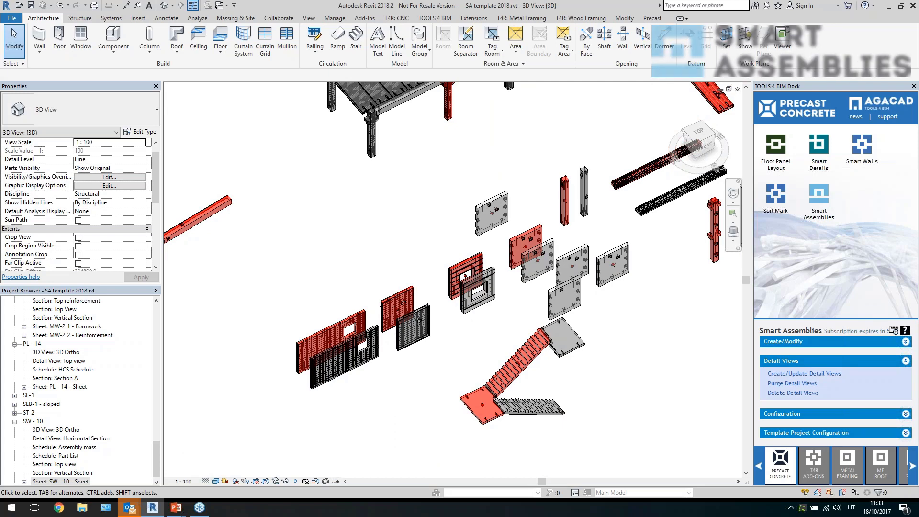